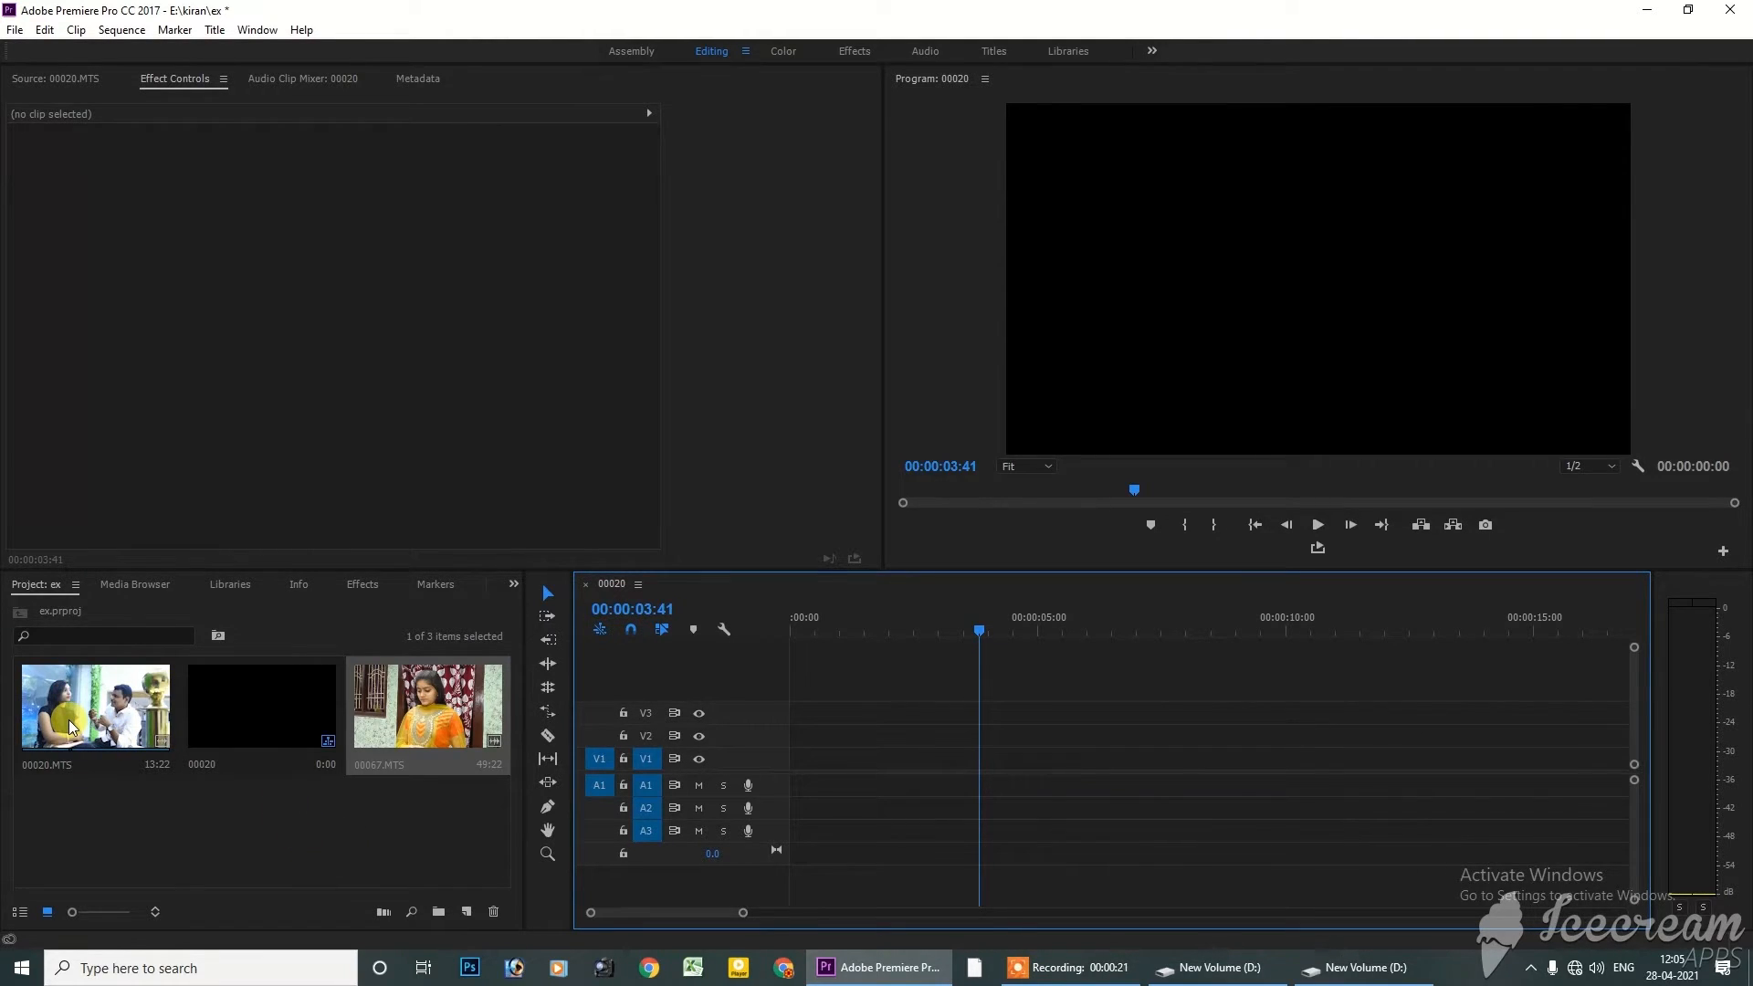
Step: Place 00020.MTS at the start of V1 with 00067.MTS directly after it, and move the playhead to 00:00:05:04
drag(68, 720, 770, 765)
drag(428, 706, 1459, 773)
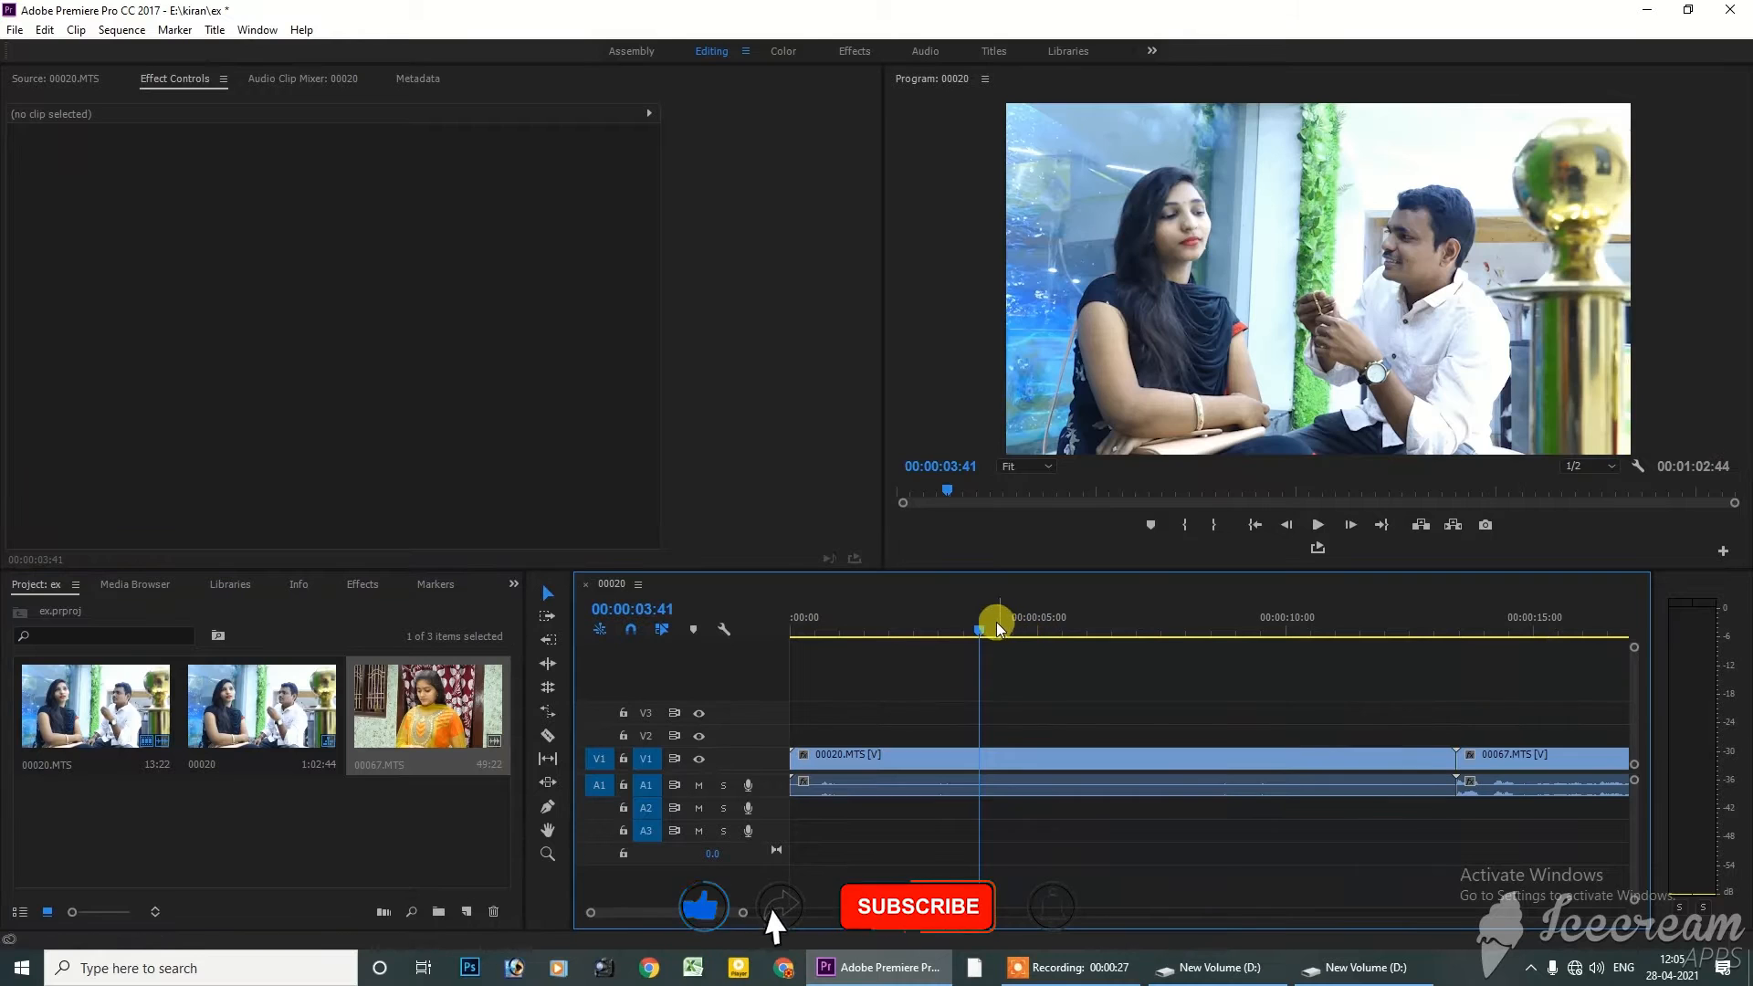
drag(999, 621, 1043, 677)
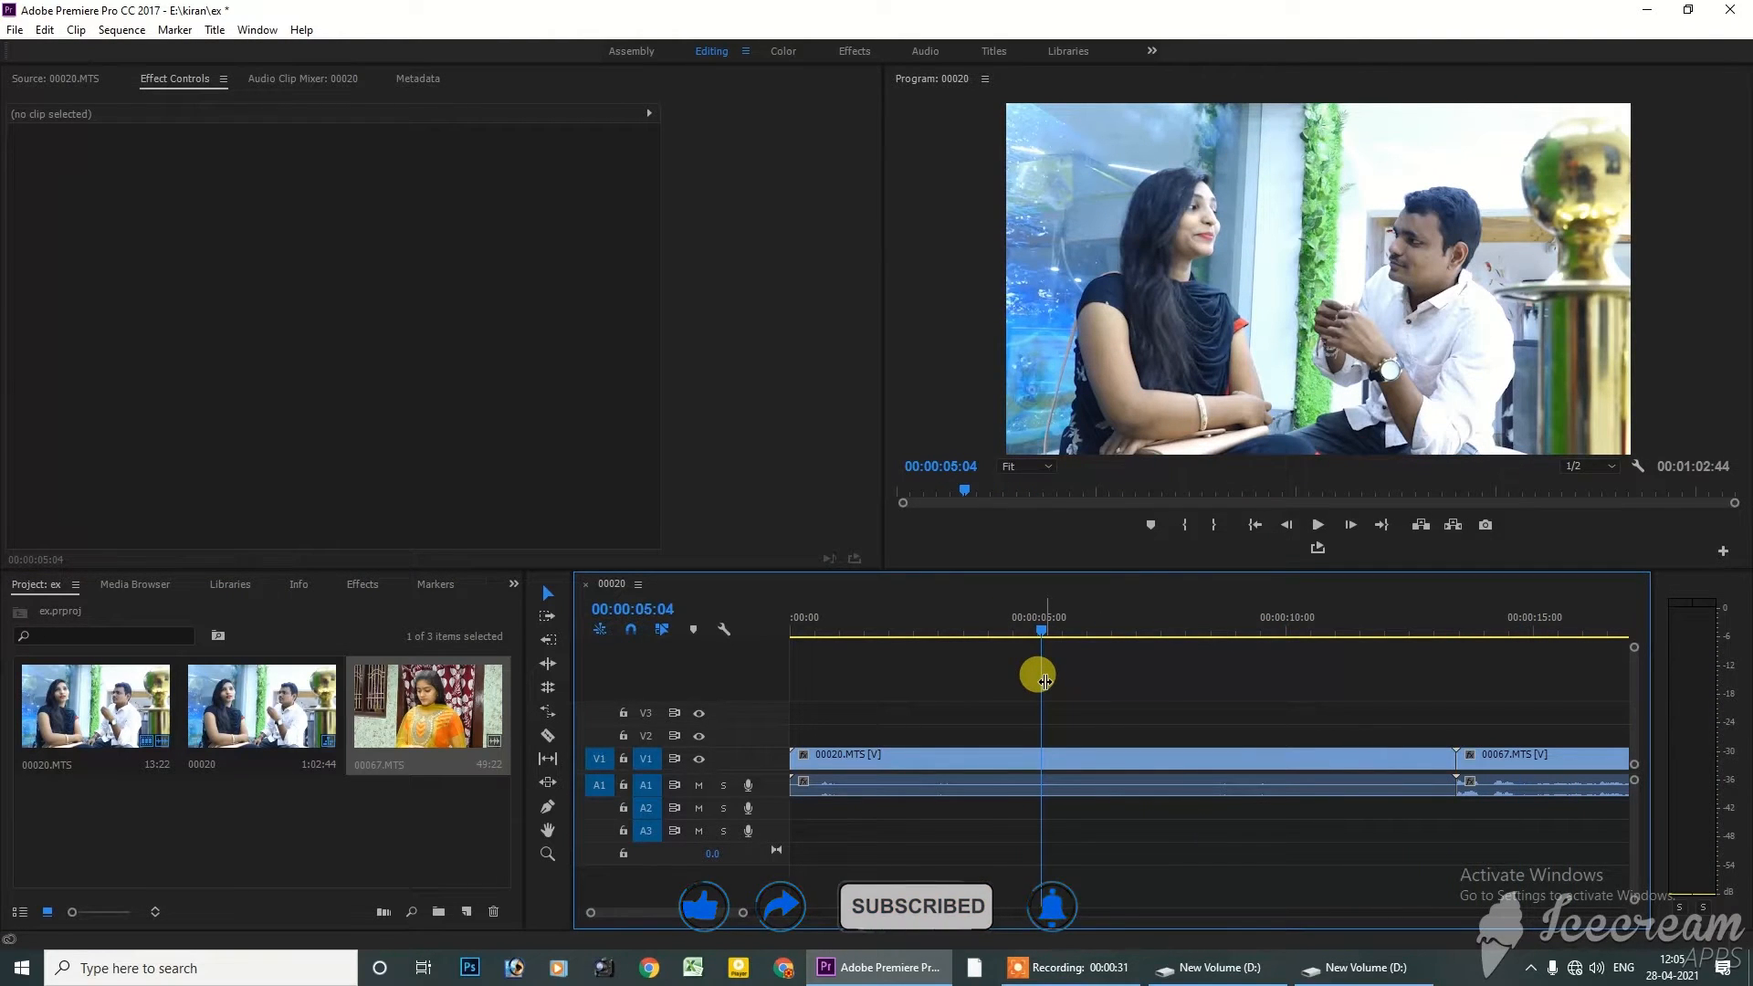
Step: Add an ellipse opacity mask to the 00020.MTS clip in the sequence
click(1018, 755)
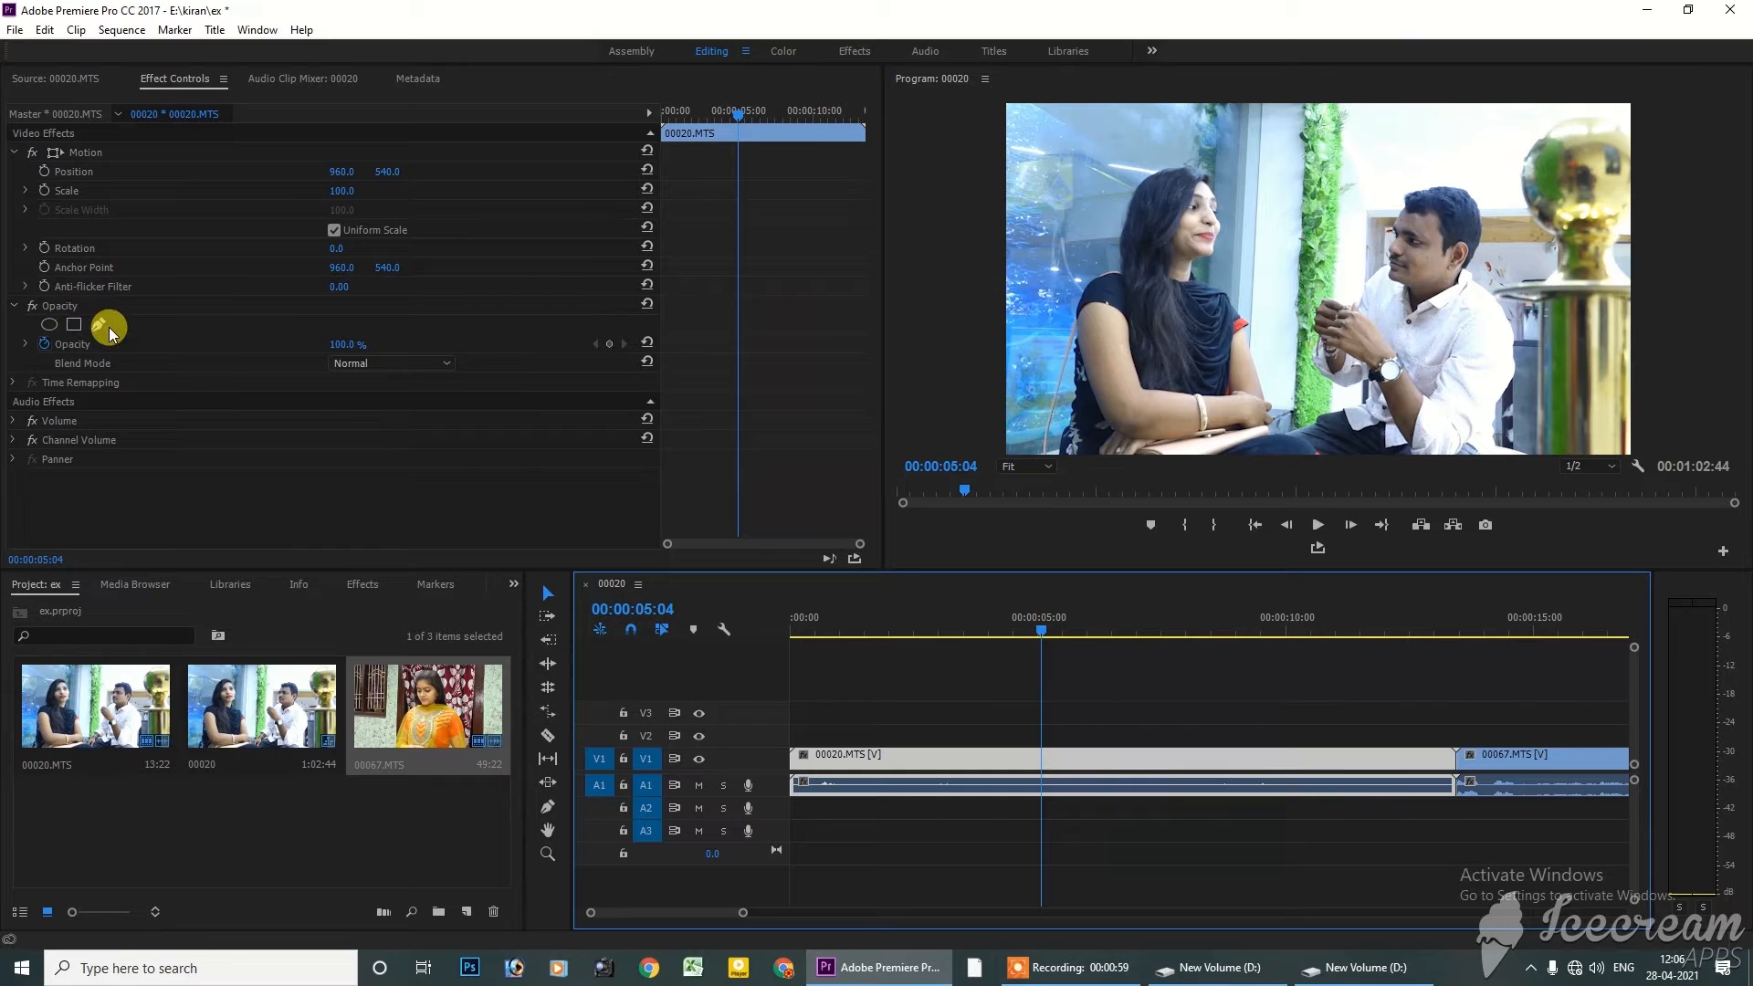
click(48, 325)
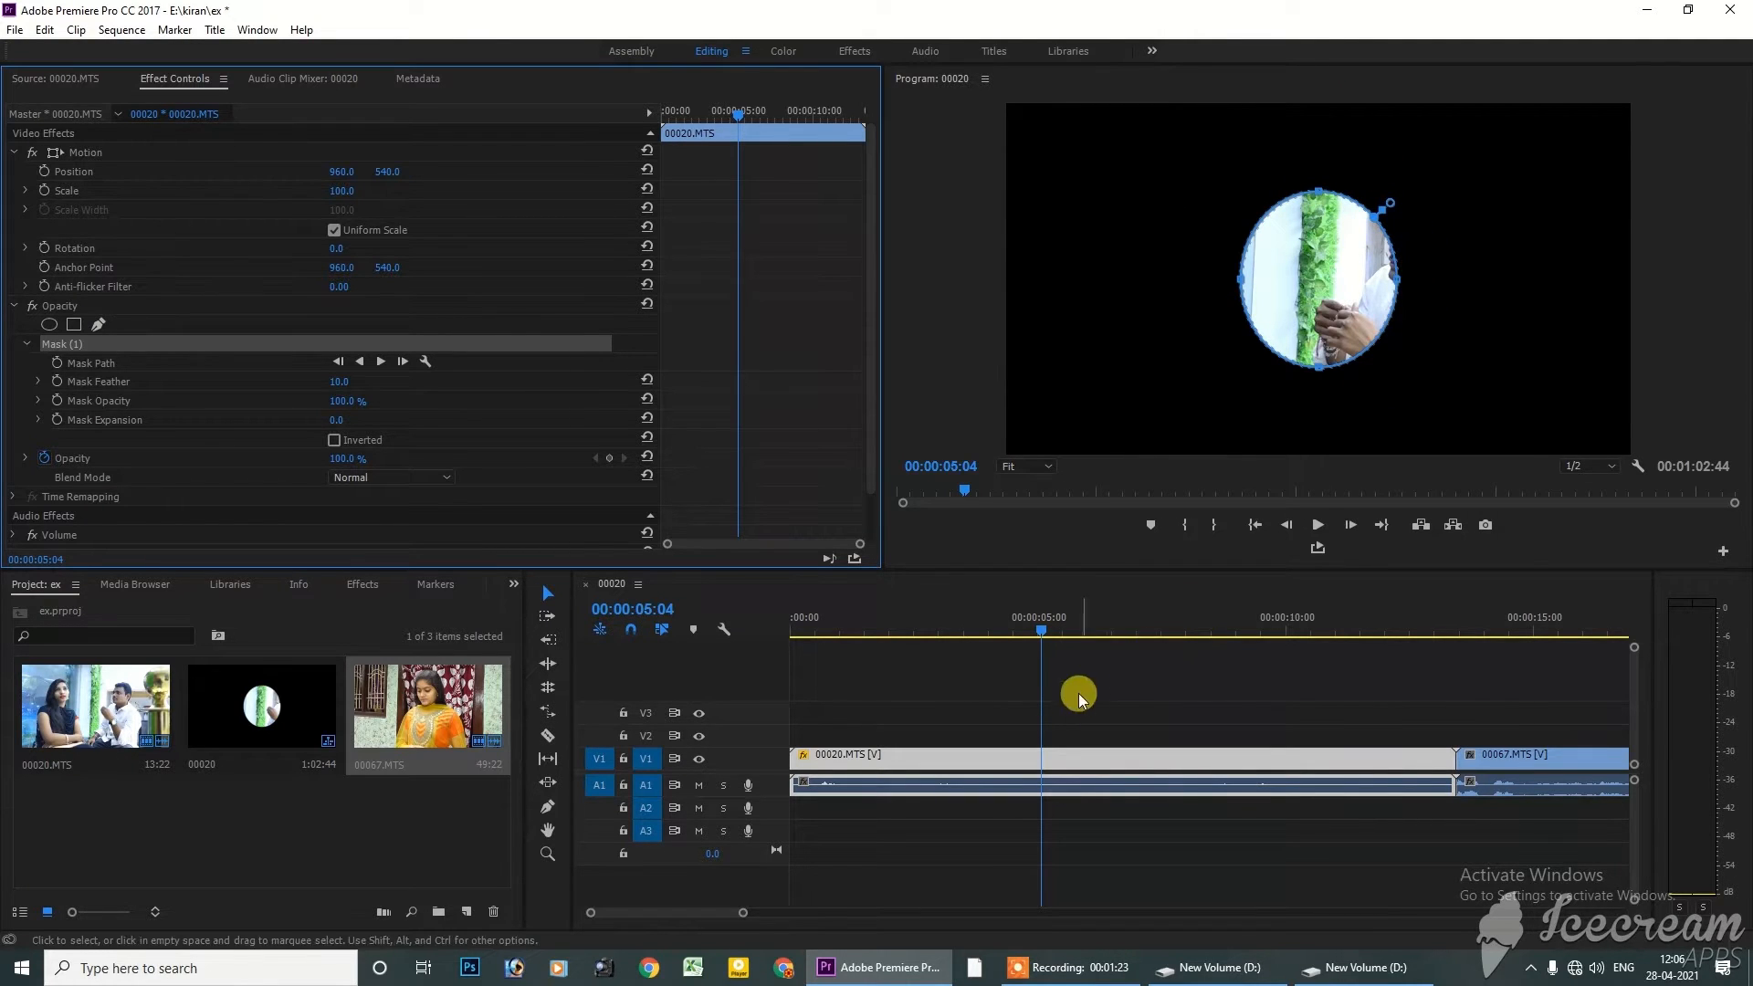
Step: Move the masked 00020.MTS clip up to V2 and place 00067.MTS beneath it at the start of V1
click(1093, 760)
drag(1093, 760, 1097, 729)
drag(1485, 760, 816, 763)
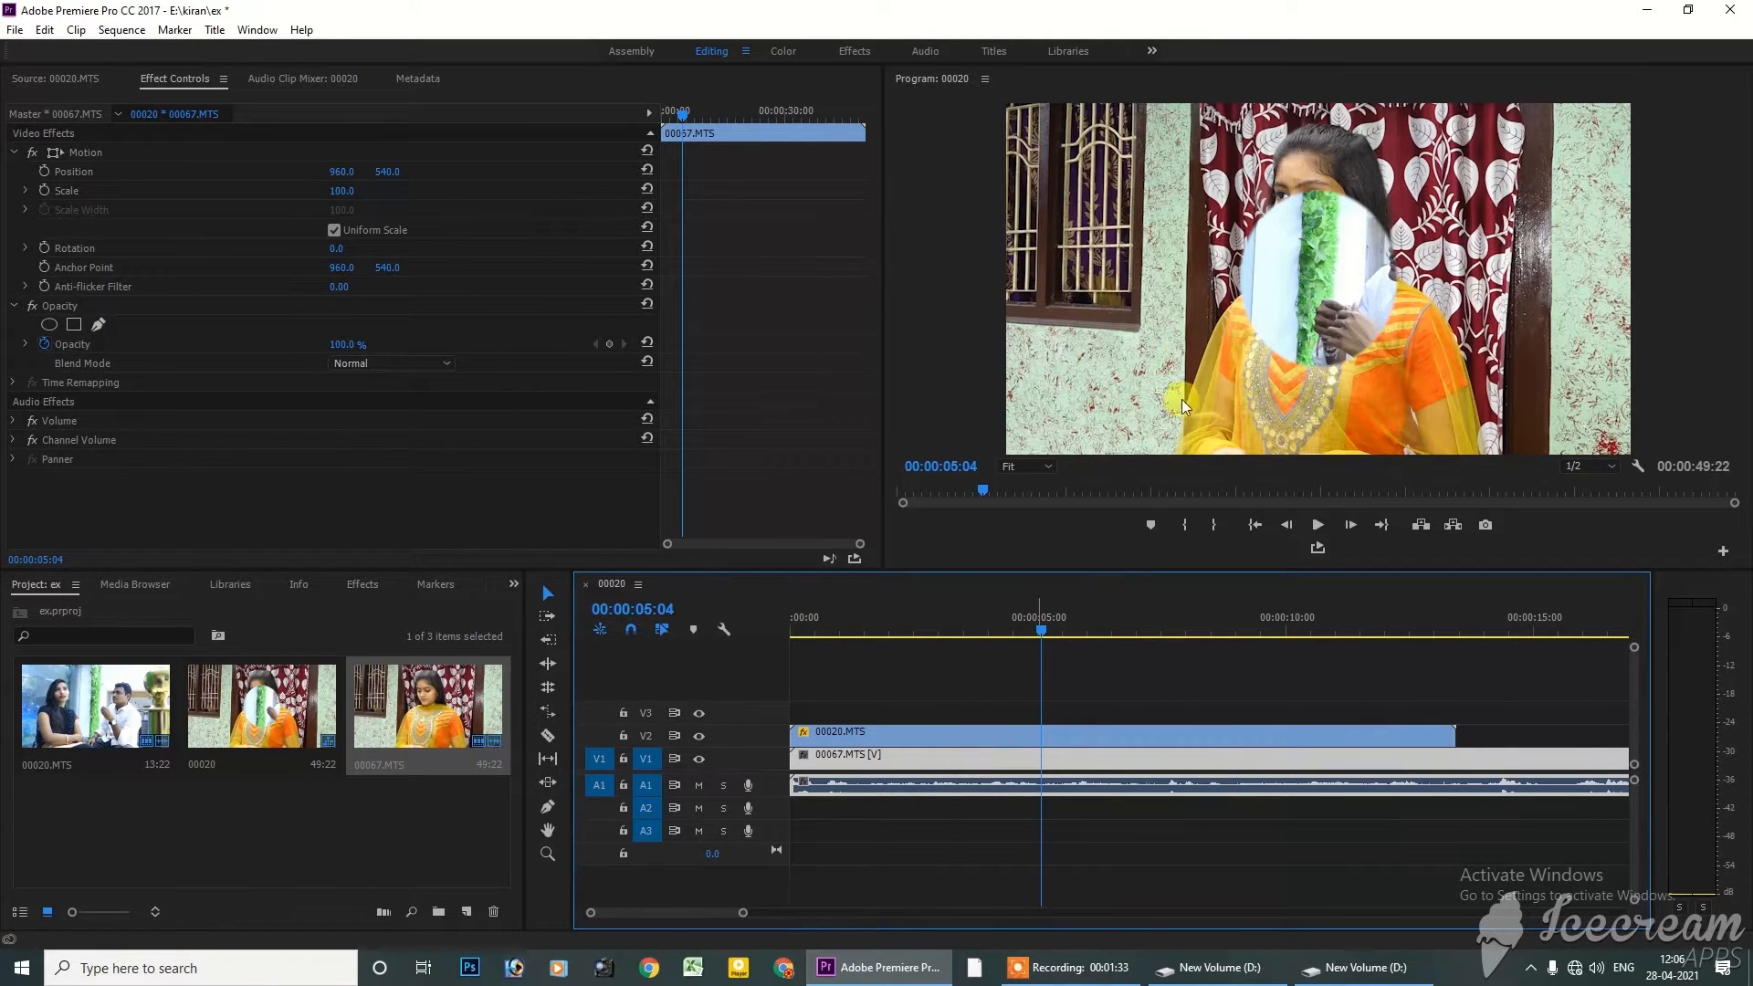
Step: Invert the ellipse mask on the 00020.MTS clip on V2
click(1022, 732)
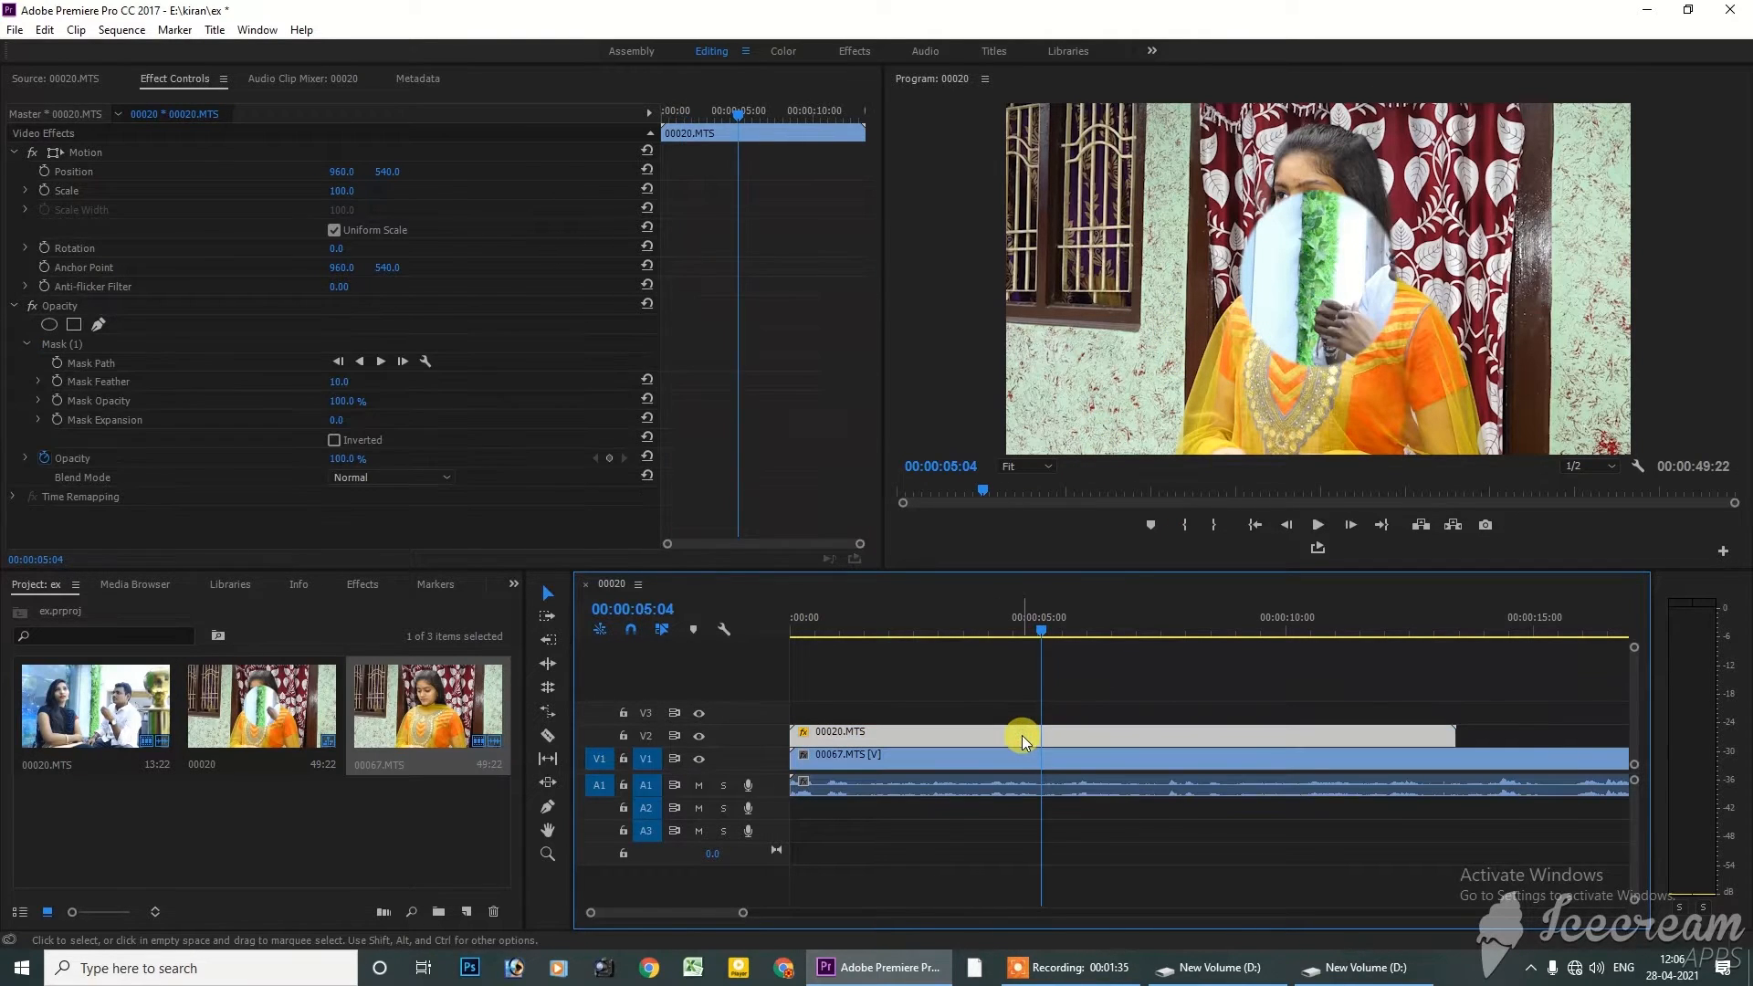
click(938, 760)
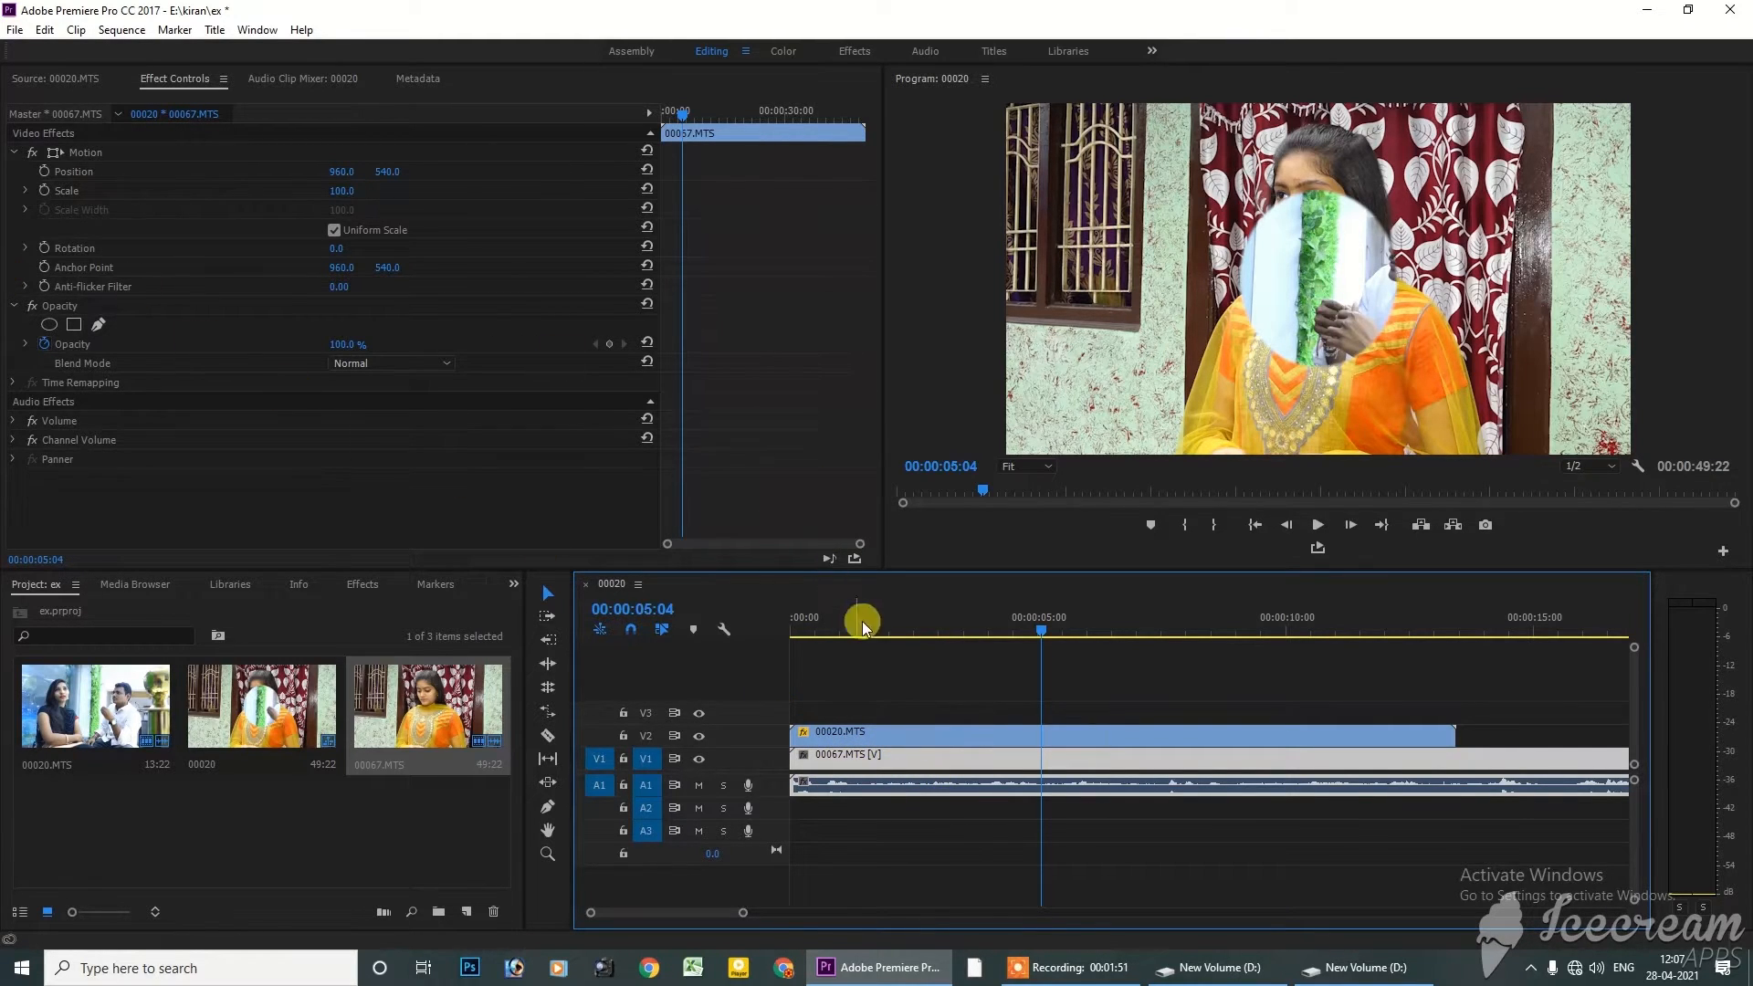
click(940, 736)
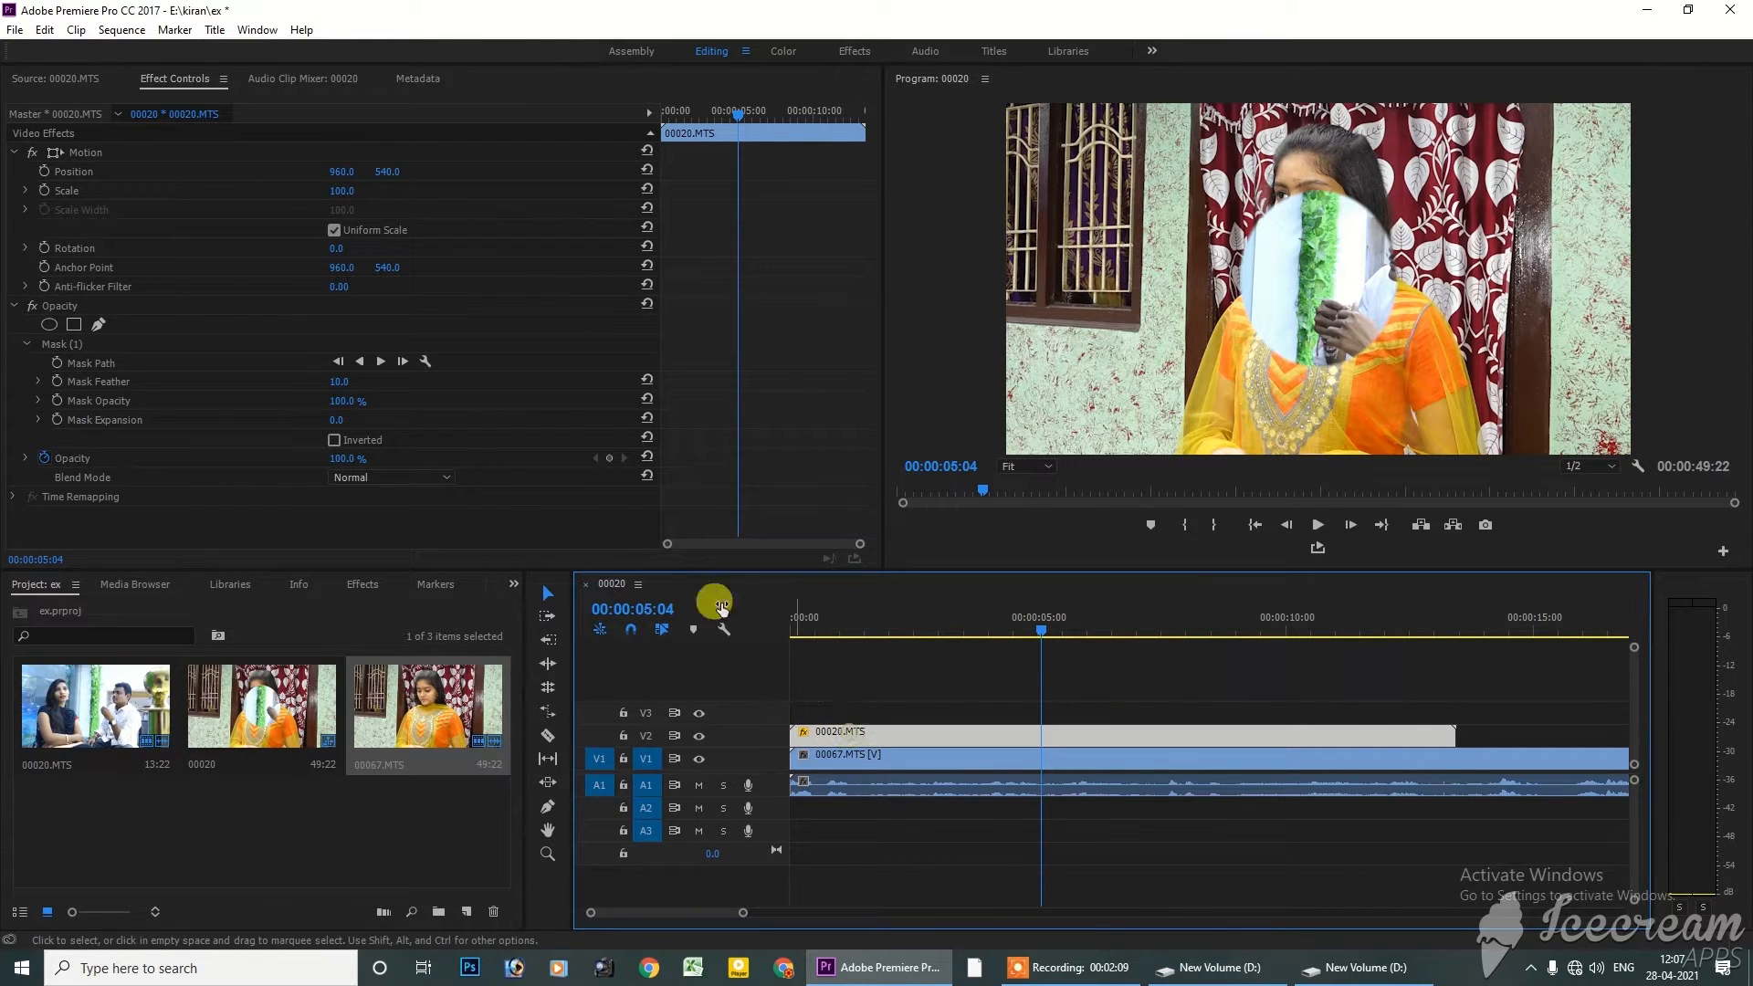
click(335, 440)
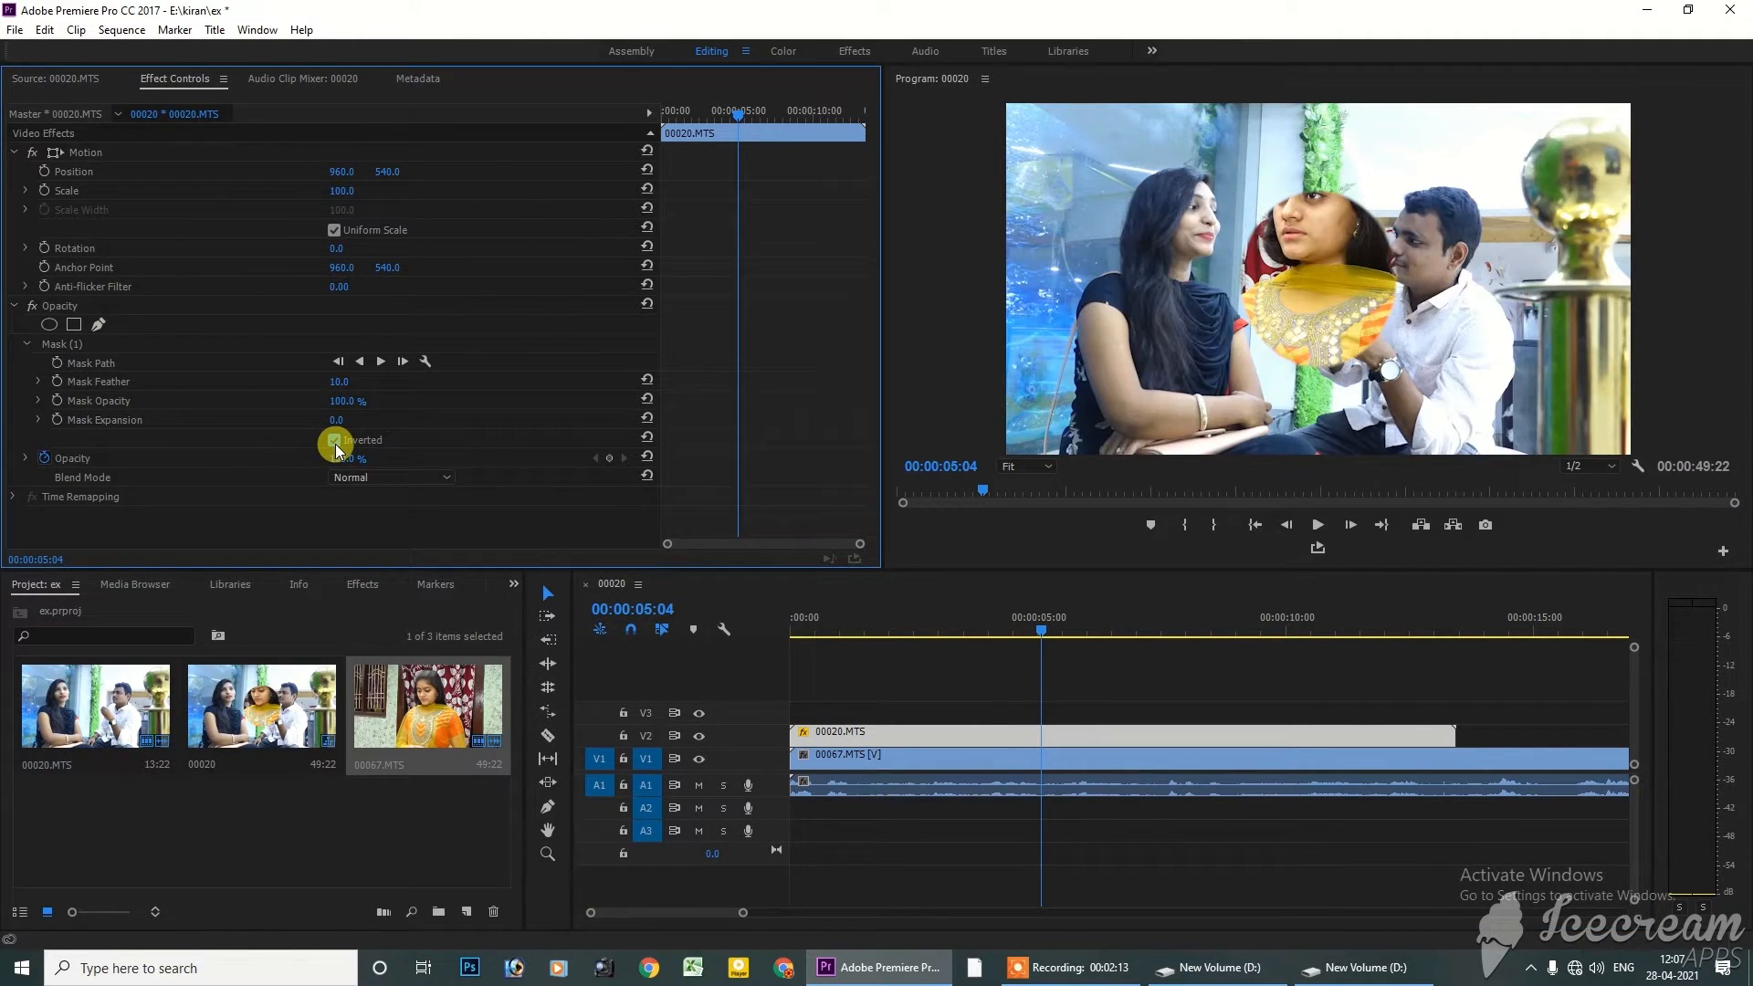
Step: Move 00067.MTS along V1 to start at about 15 seconds, beyond the end of 00020.MTS
click(924, 733)
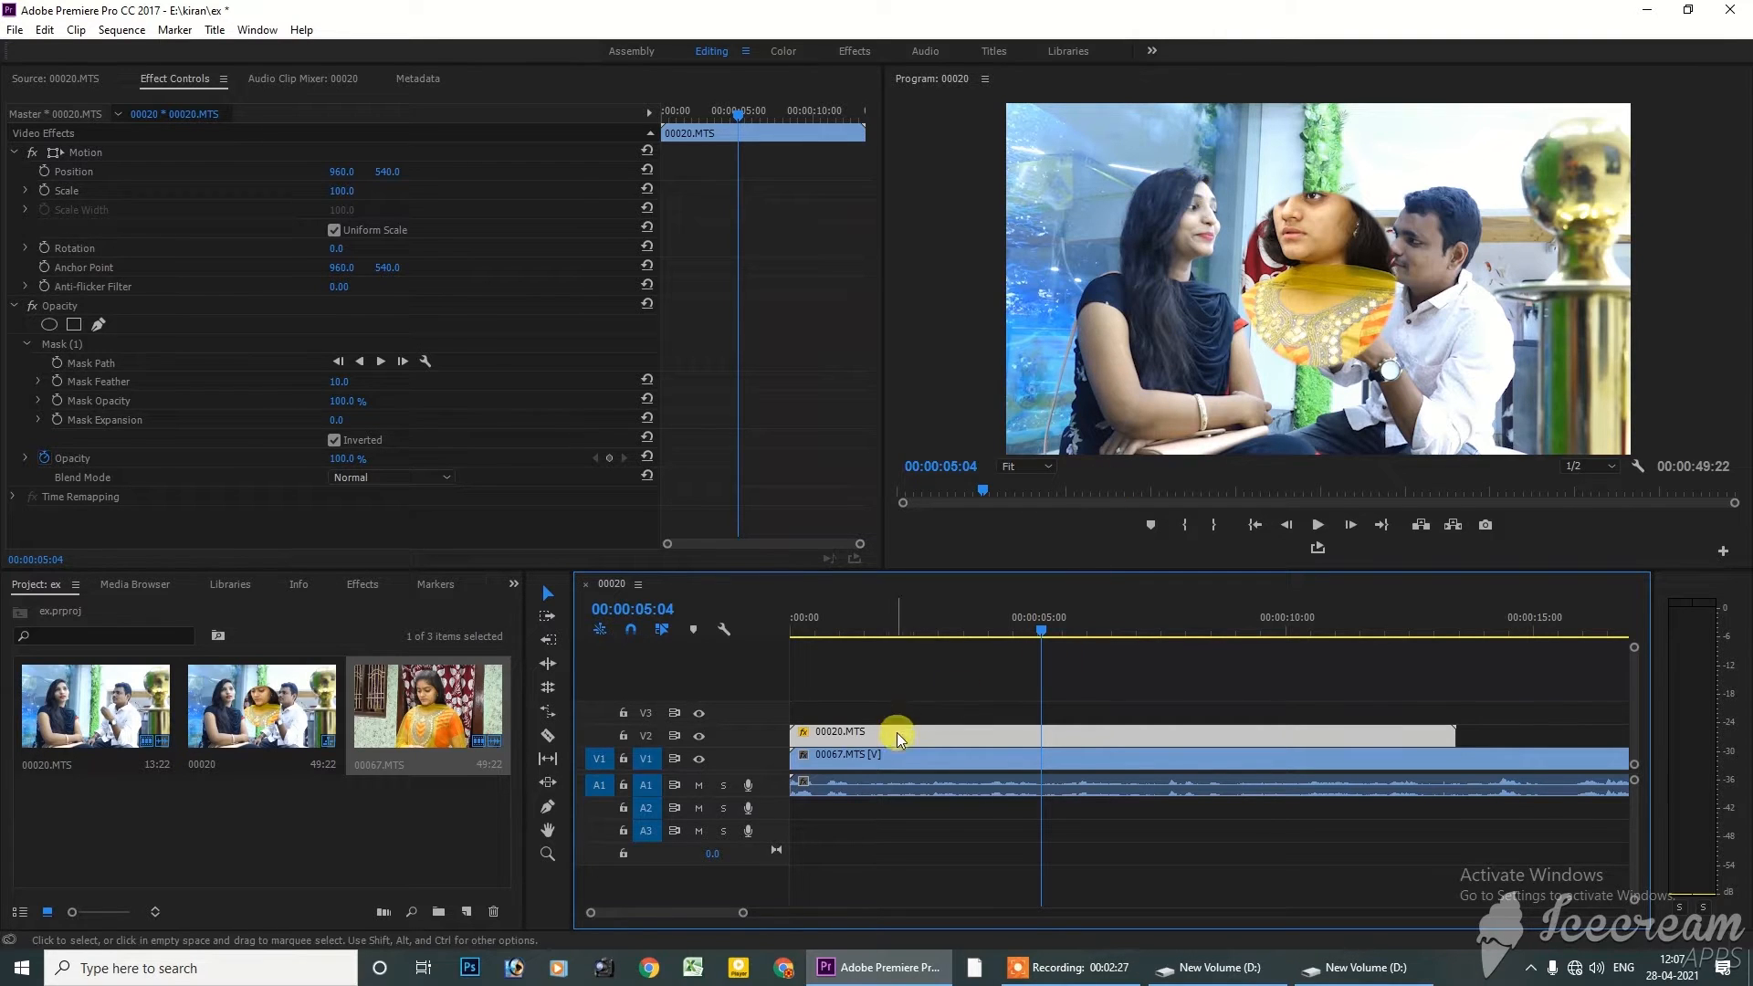
drag(893, 755, 1589, 764)
click(1036, 655)
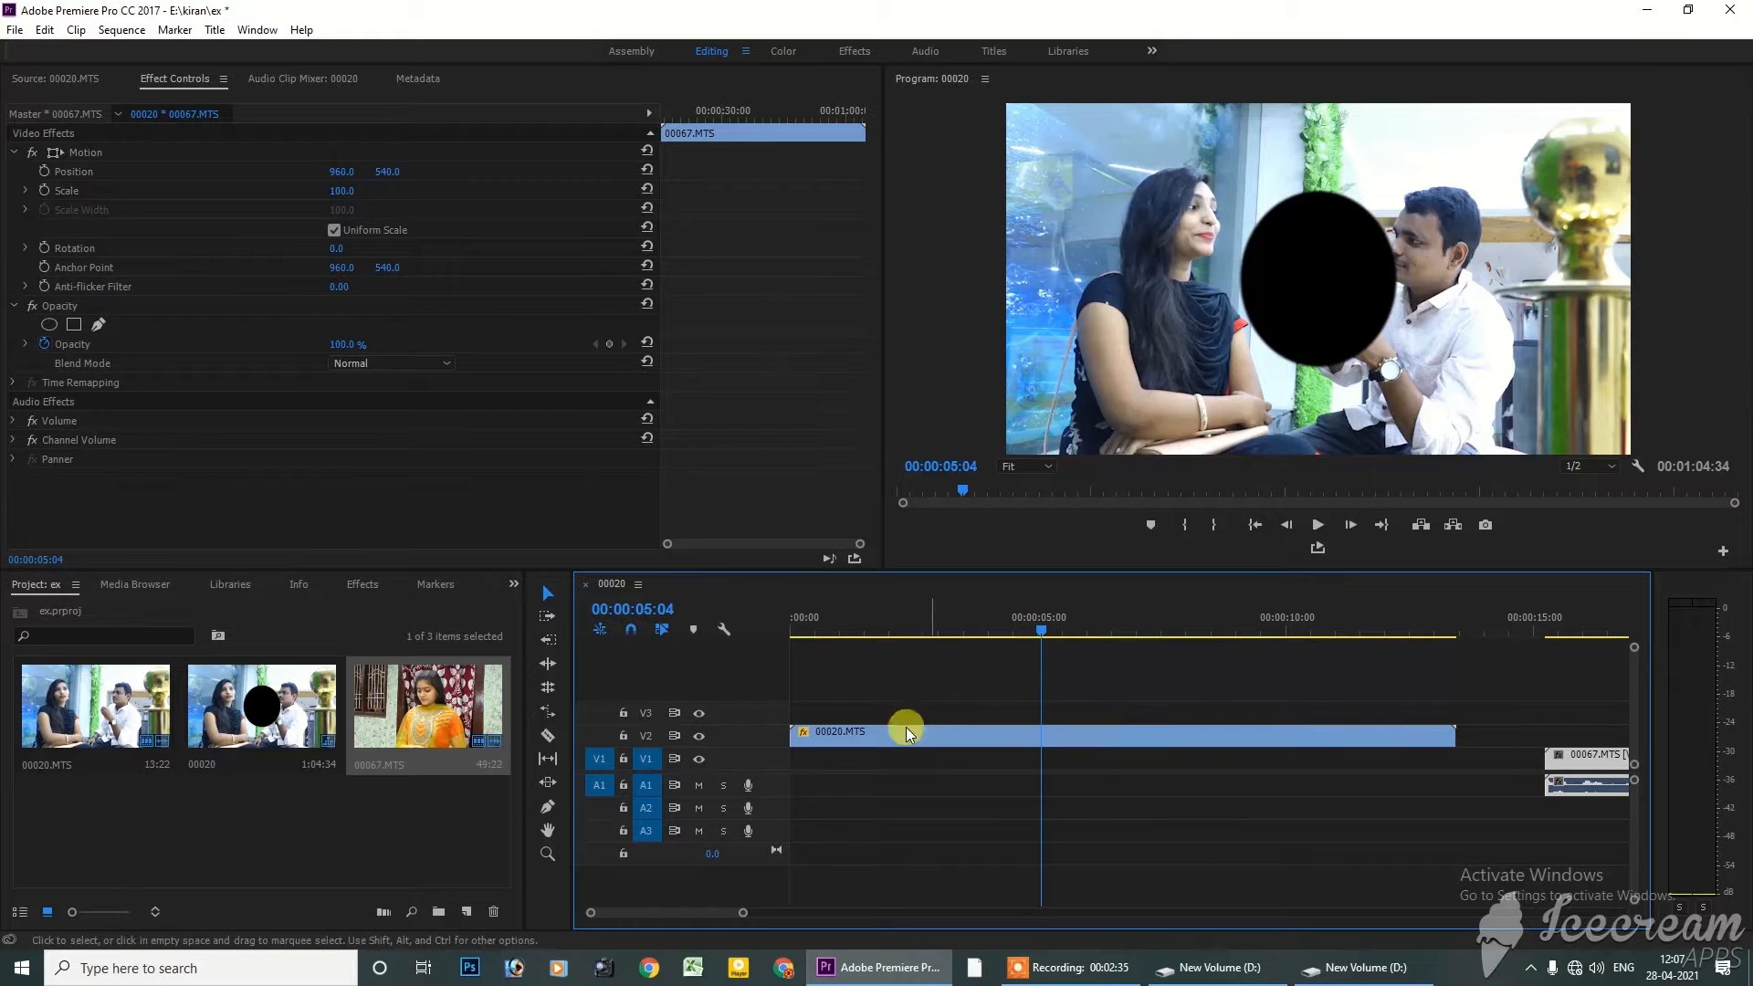
Step: Toggle the ellipse mask's inversion on 00020.MTS several times to compare both states, leaving it off
click(943, 731)
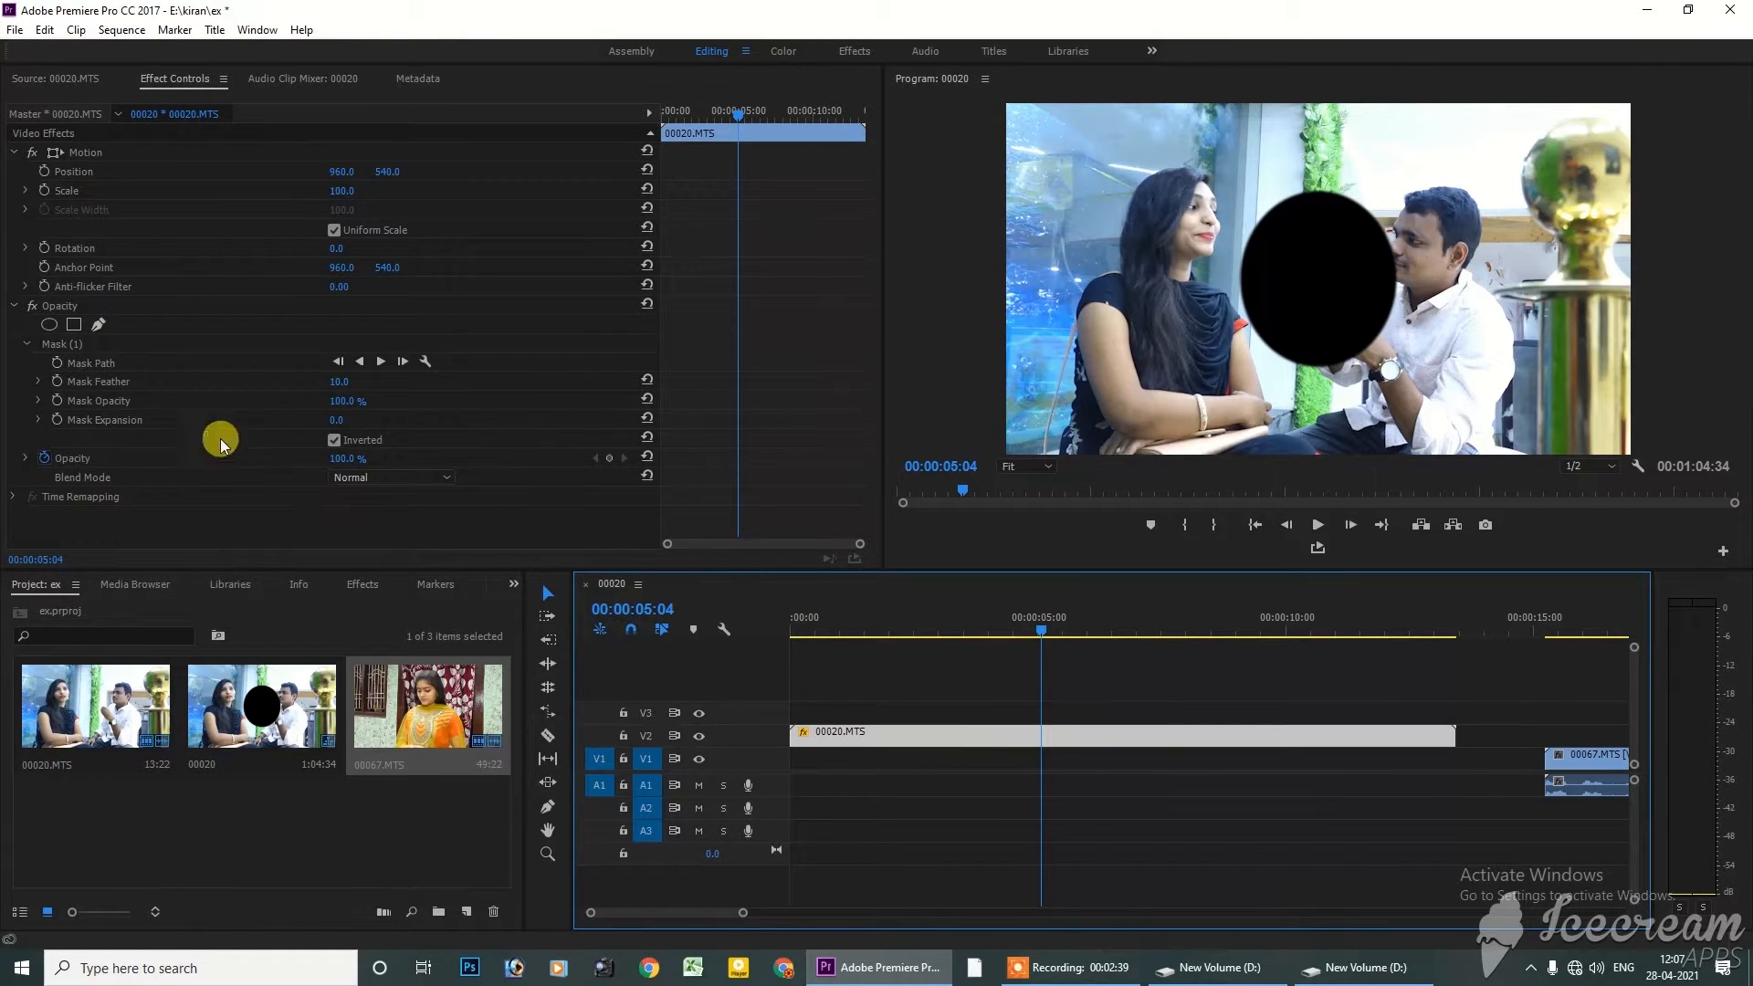
click(334, 440)
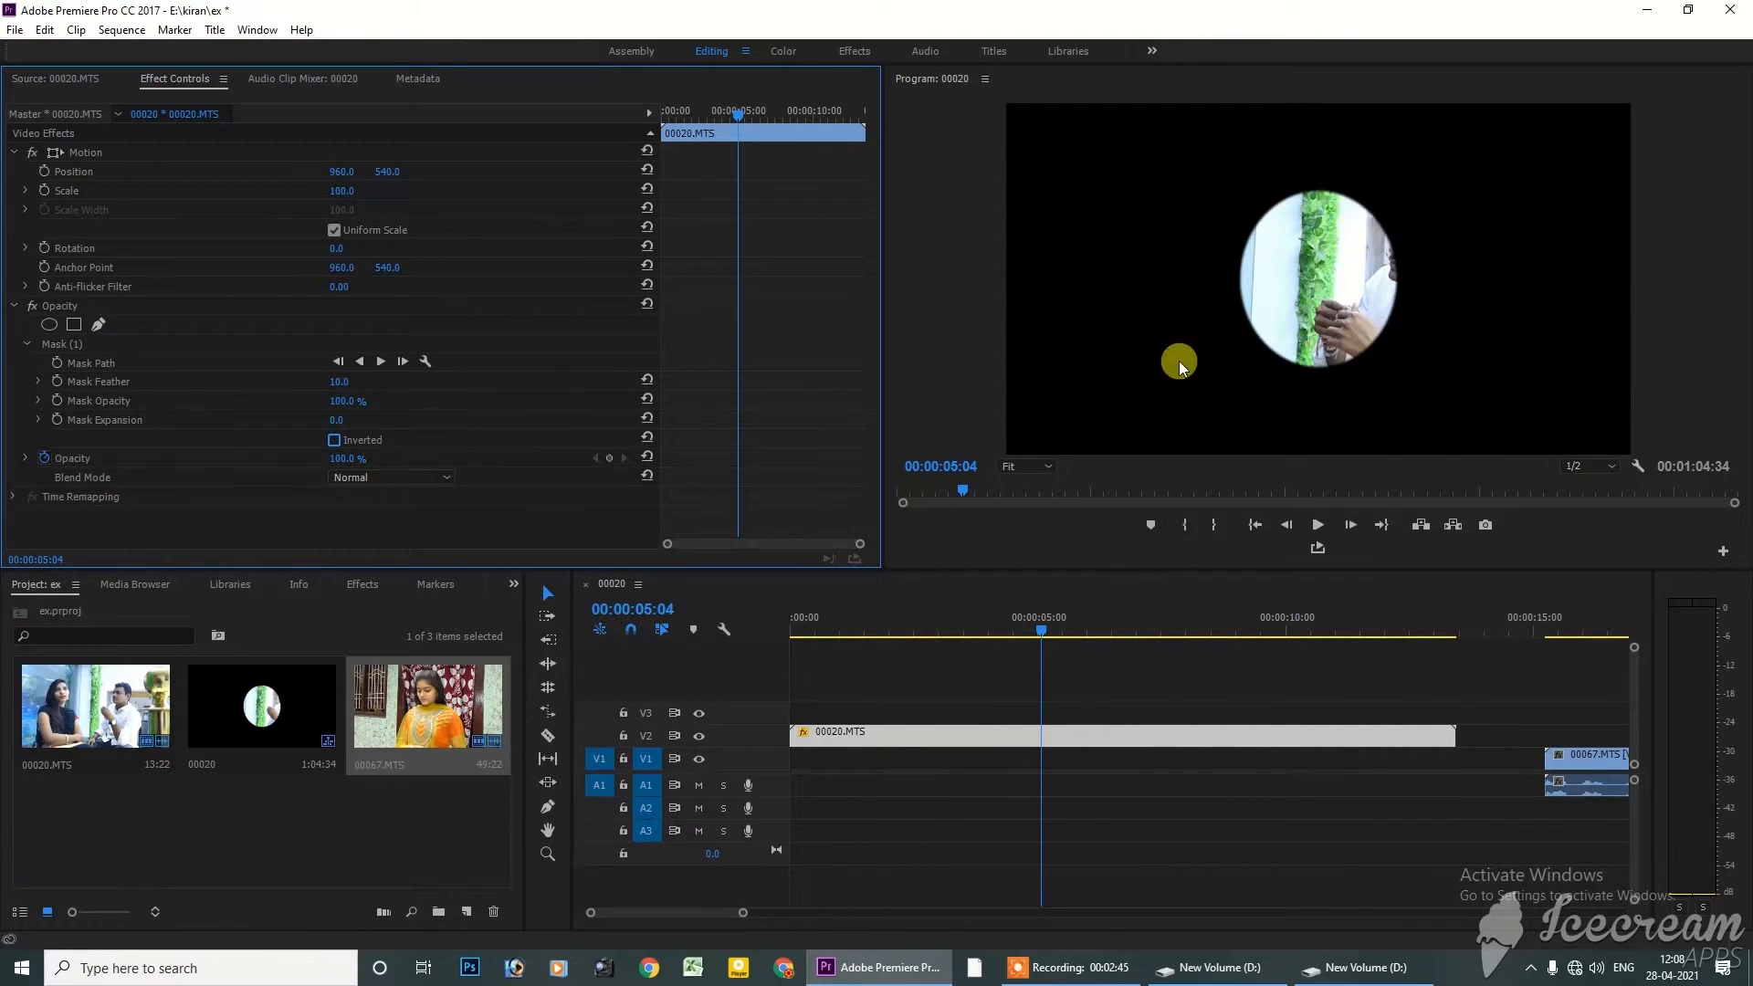
click(332, 445)
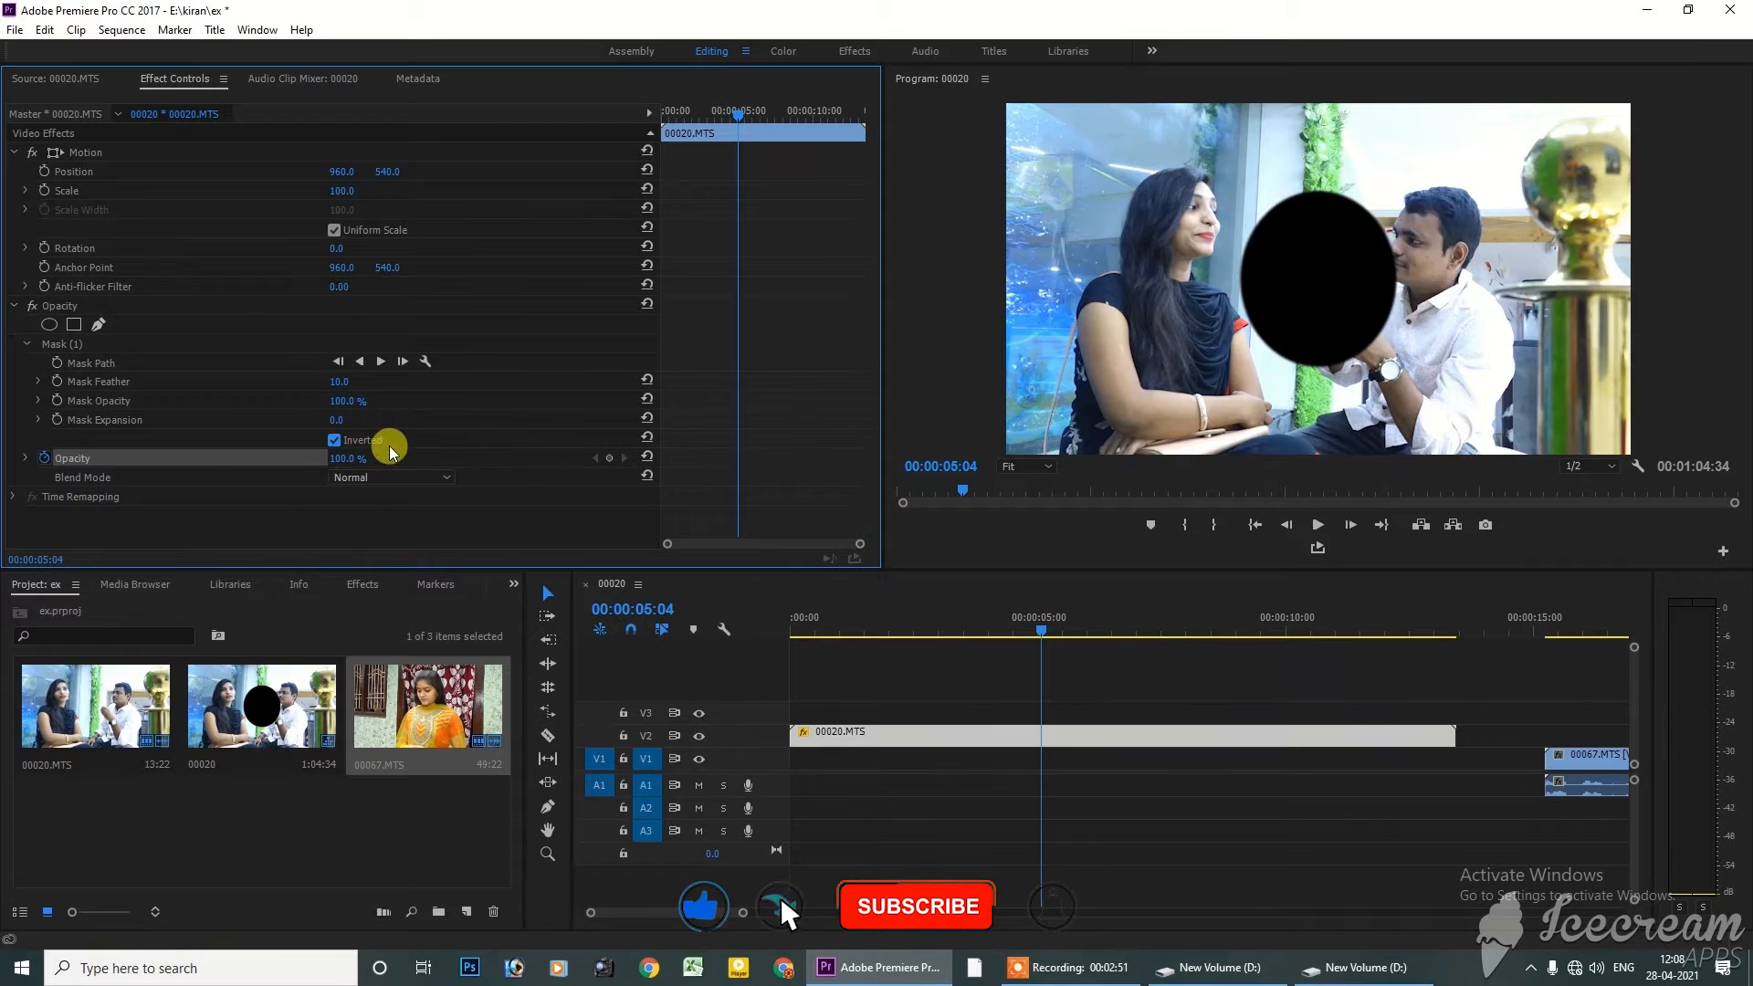
click(335, 441)
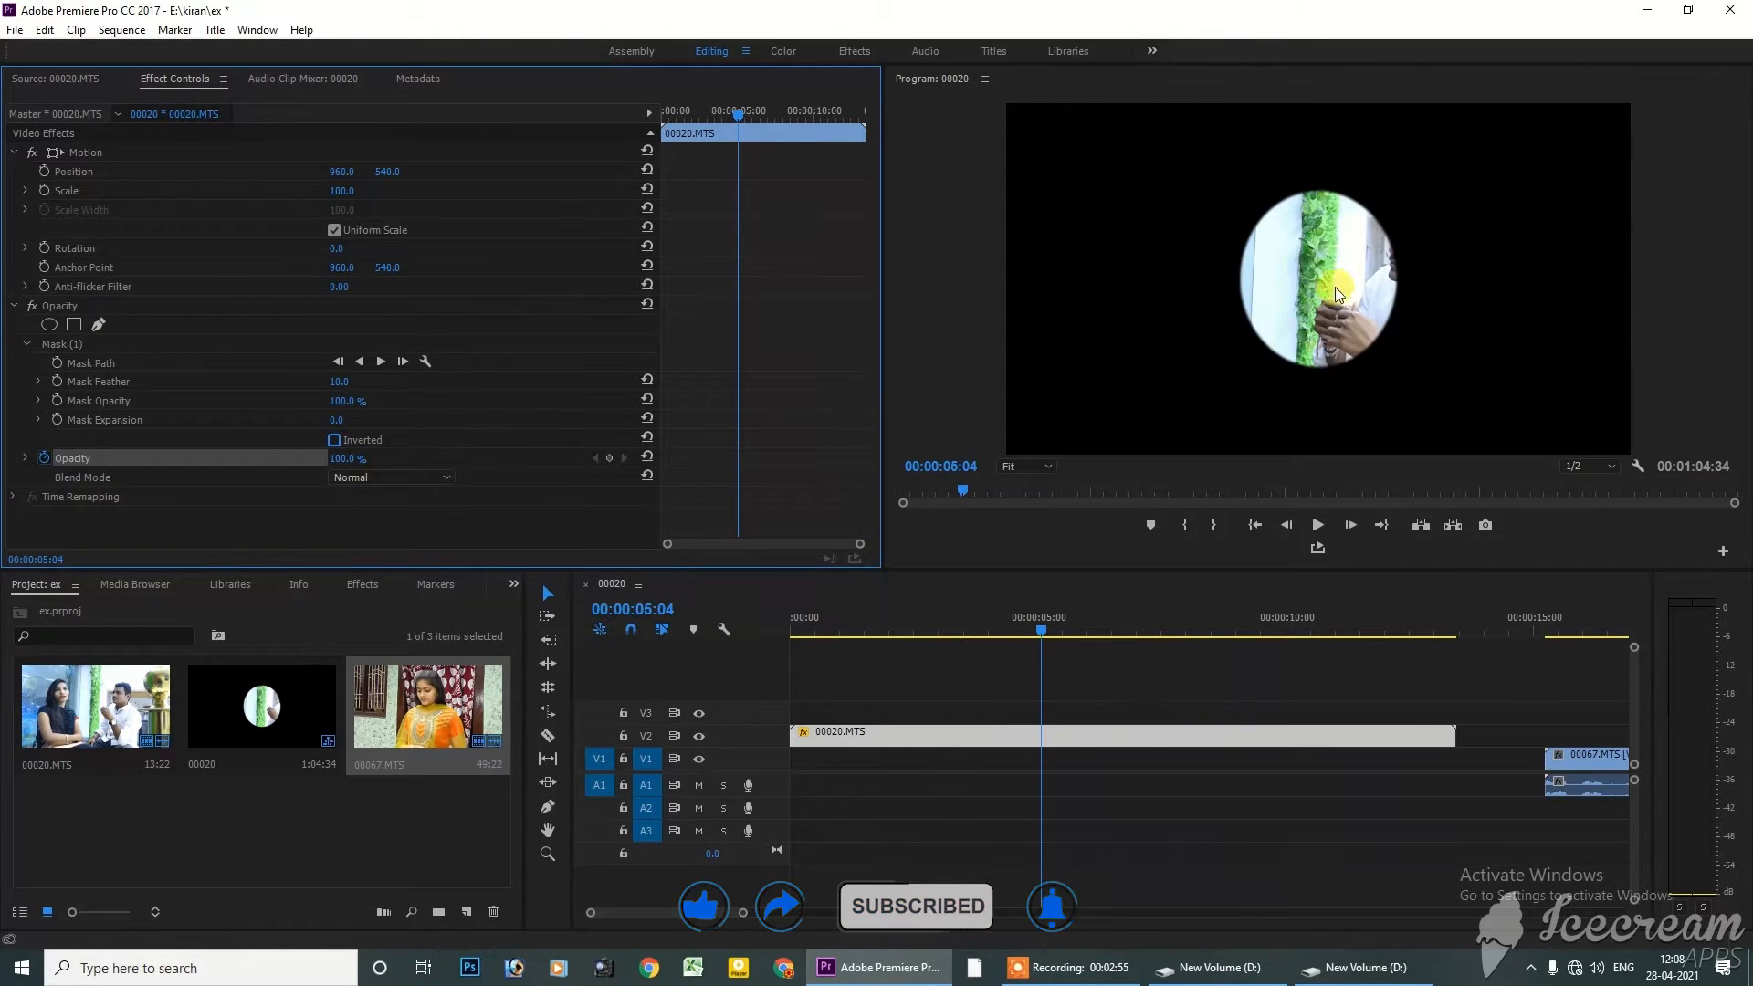
click(334, 441)
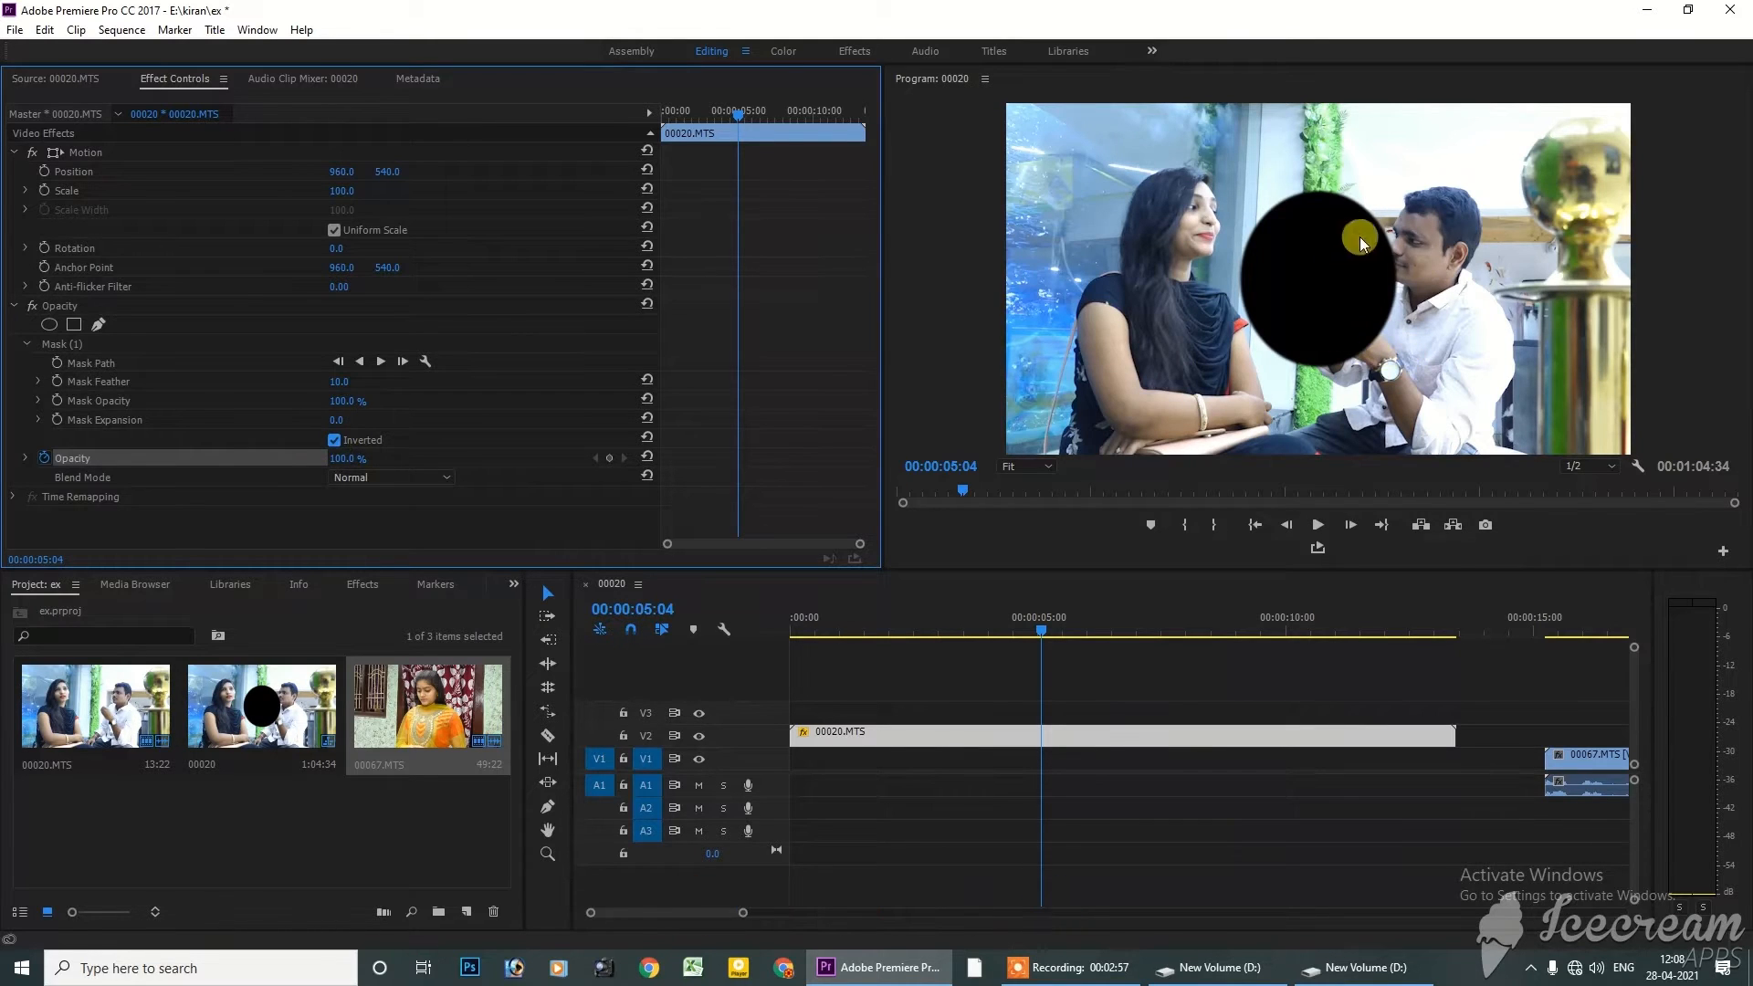
click(332, 443)
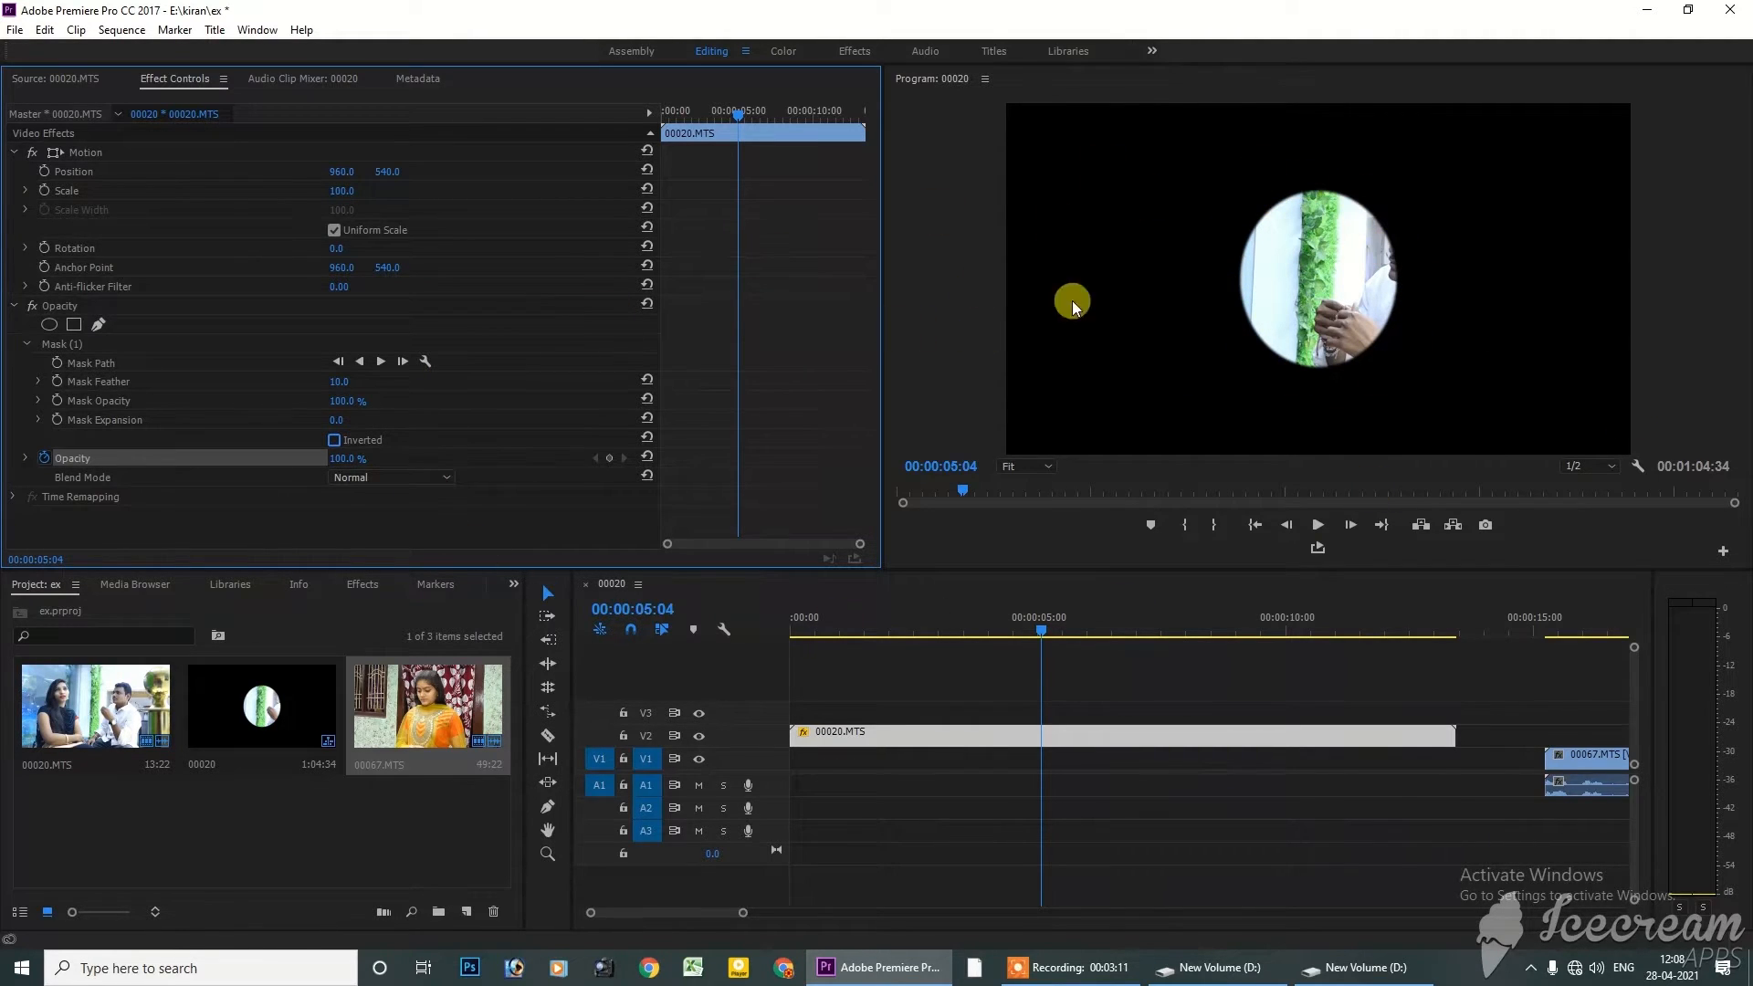
Step: Rotate the ellipse mask's handles to its lower left, and set its expansion to about 402 and its feather to about 523
click(58, 347)
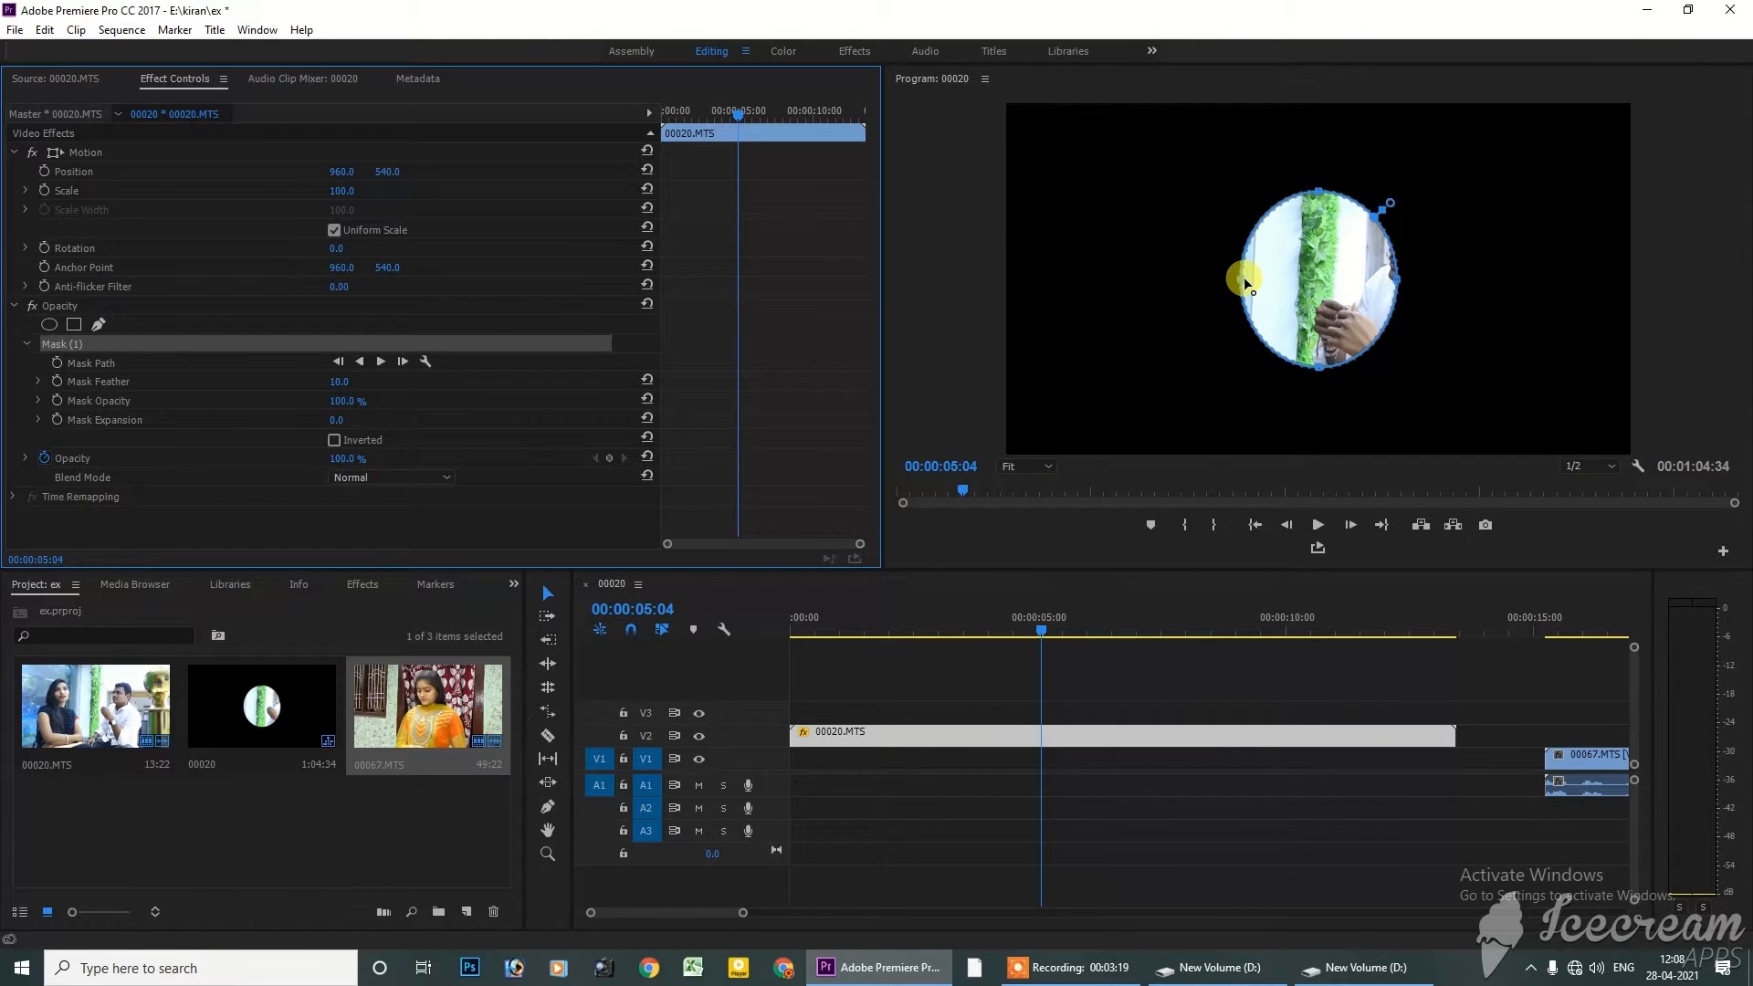
click(1373, 216)
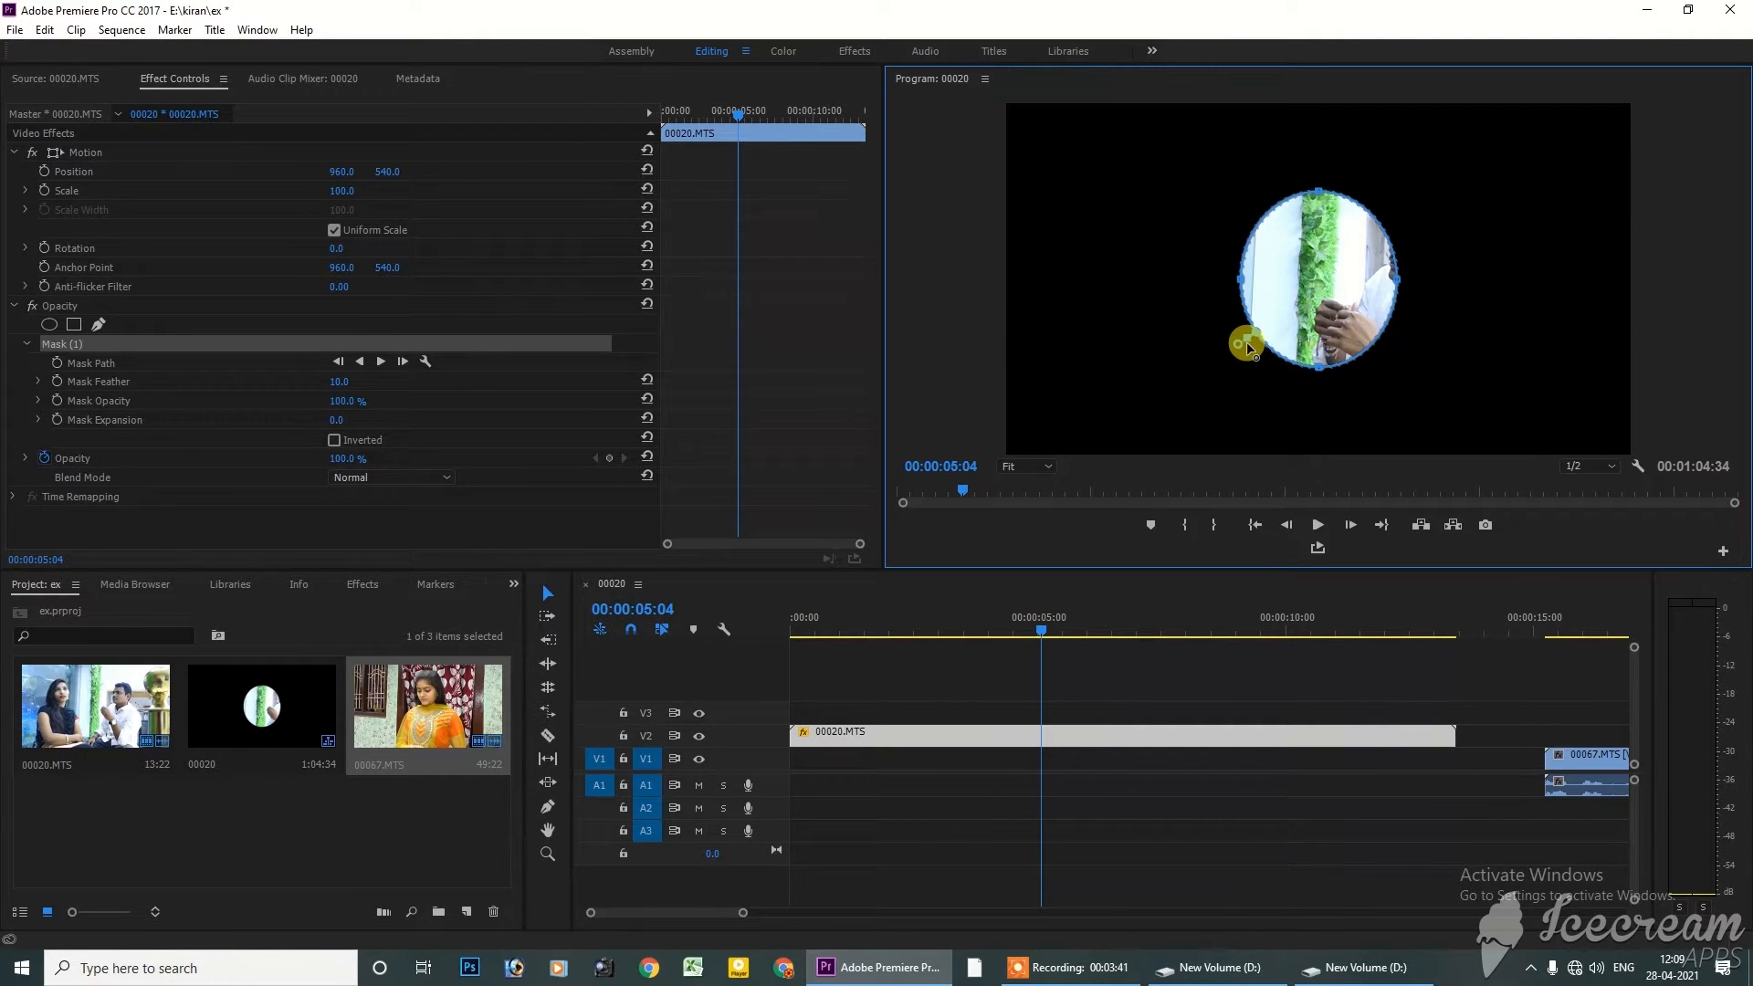
drag(1245, 342, 1069, 434)
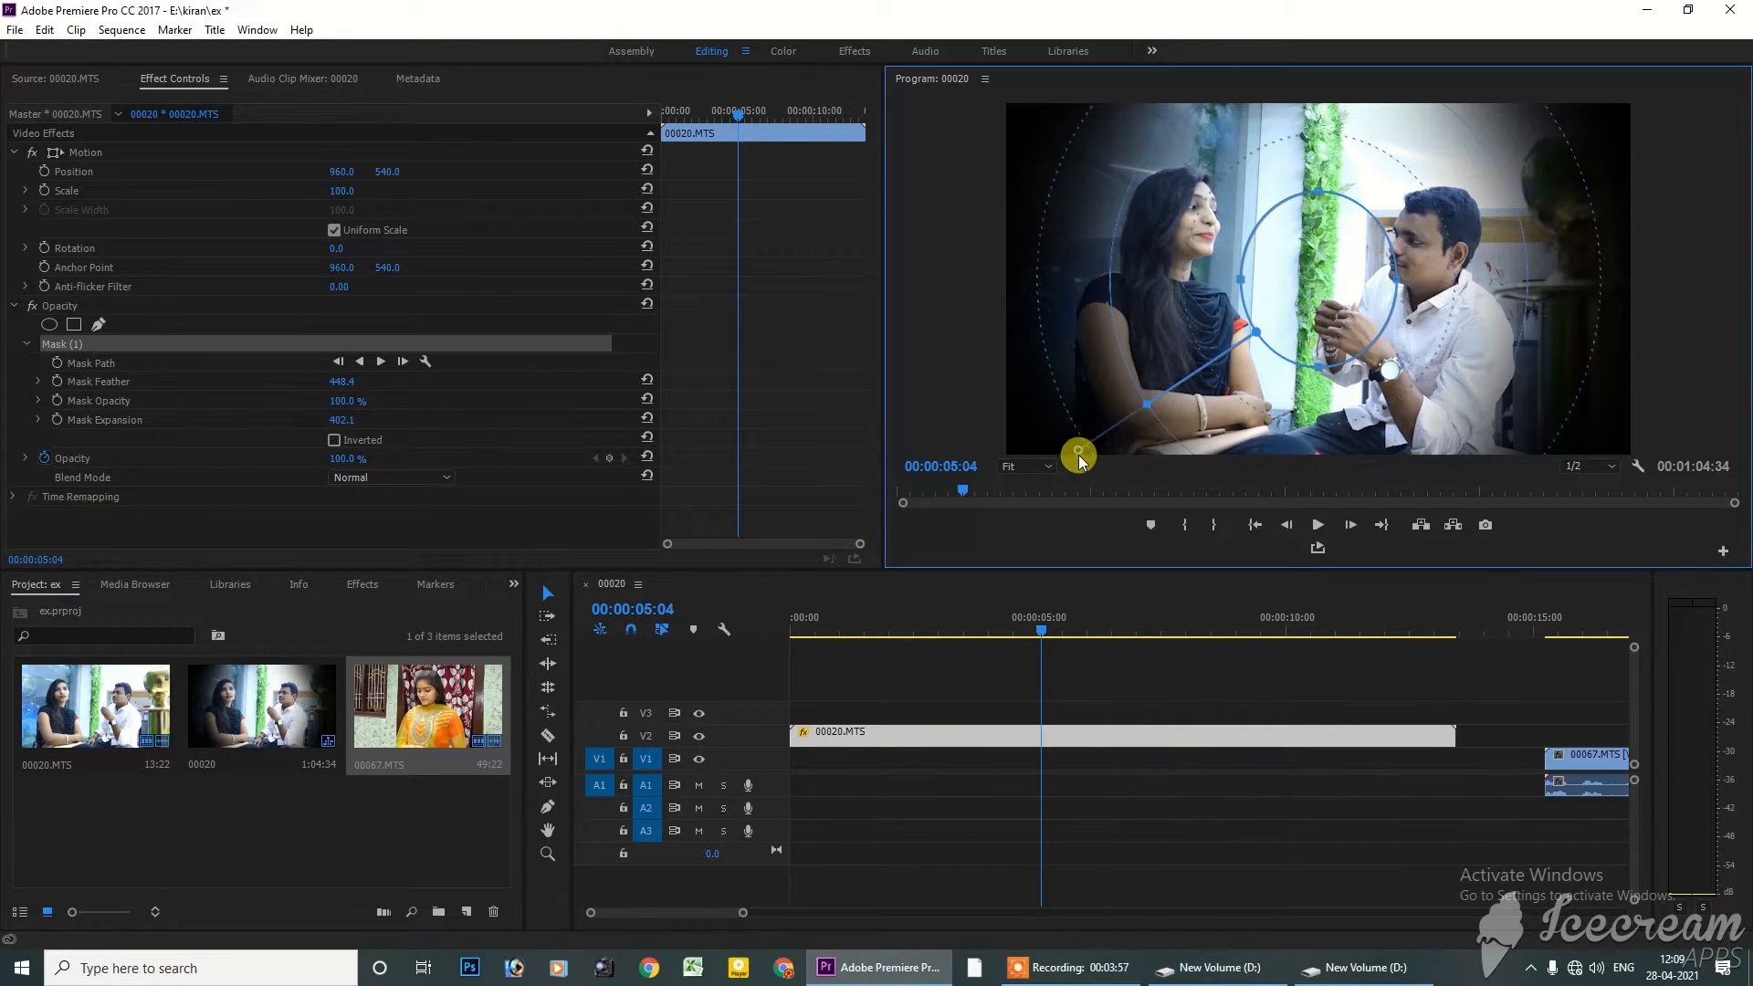
mouse_move(1079, 456)
mouse_down()
mouse_move(1053, 457)
mouse_move(1129, 438)
mouse_move(1059, 461)
mouse_move(1105, 444)
mouse_move(1076, 456)
mouse_up()
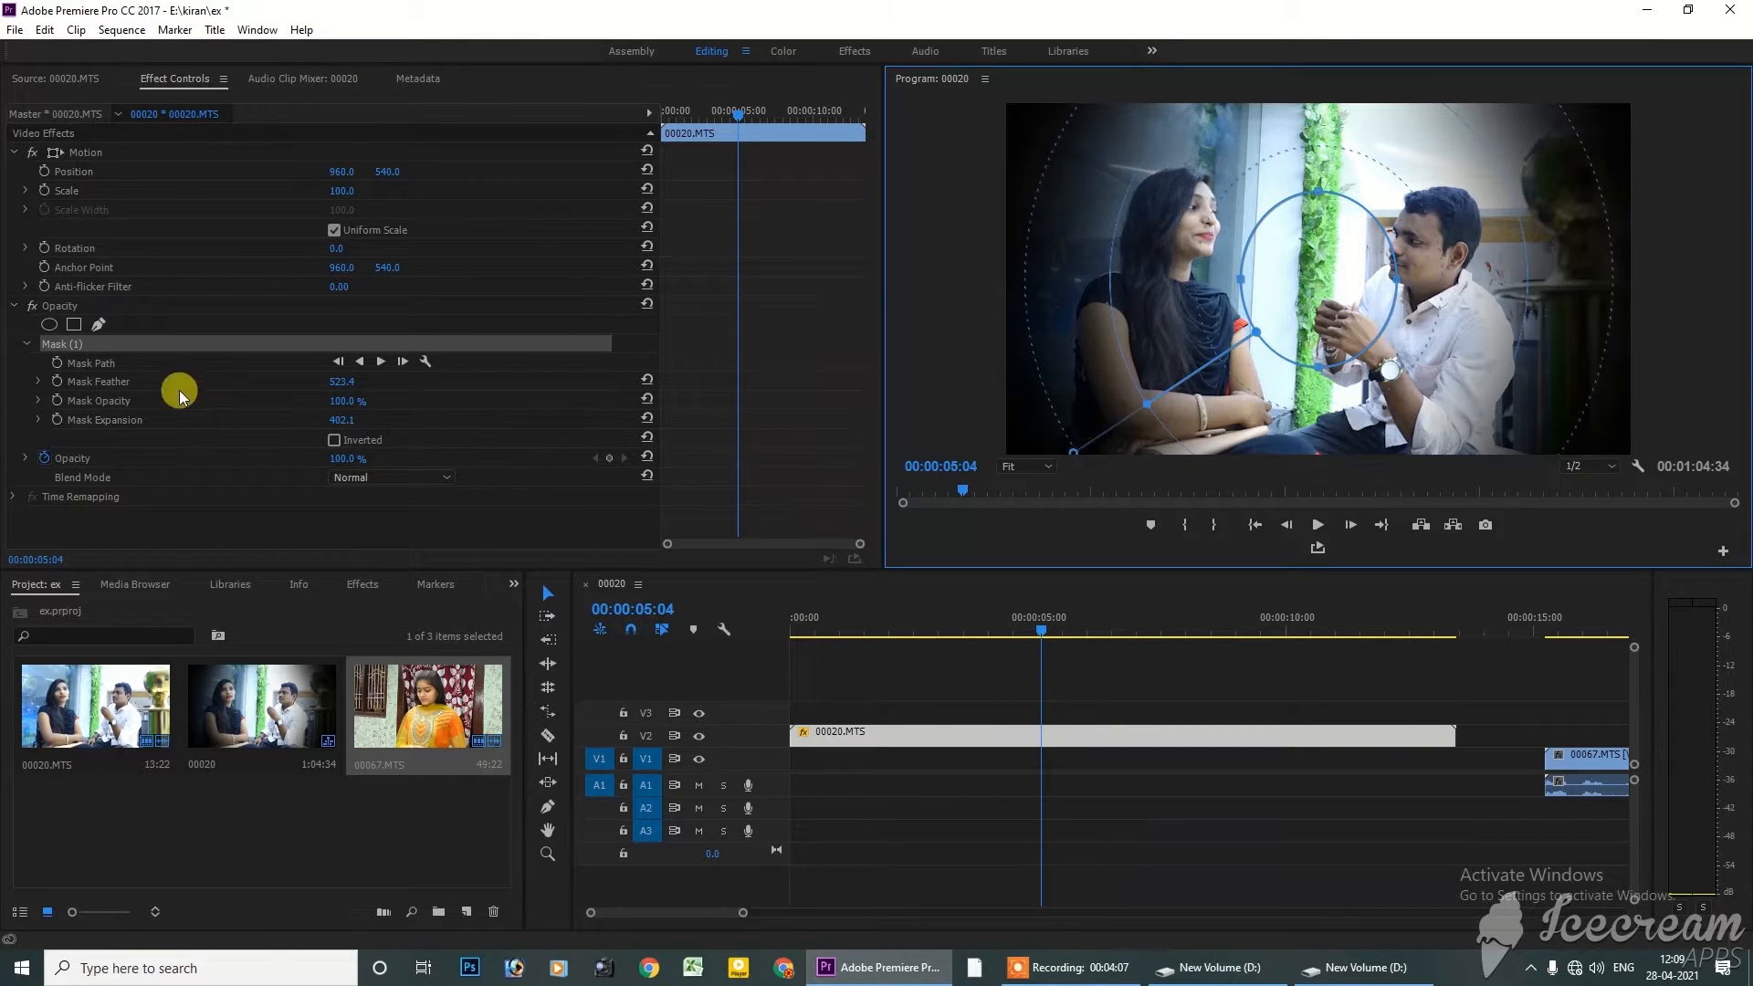
Step: Delete the ellipse mask from 00020.MTS and add a 4-point polygon opacity mask instead
click(61, 347)
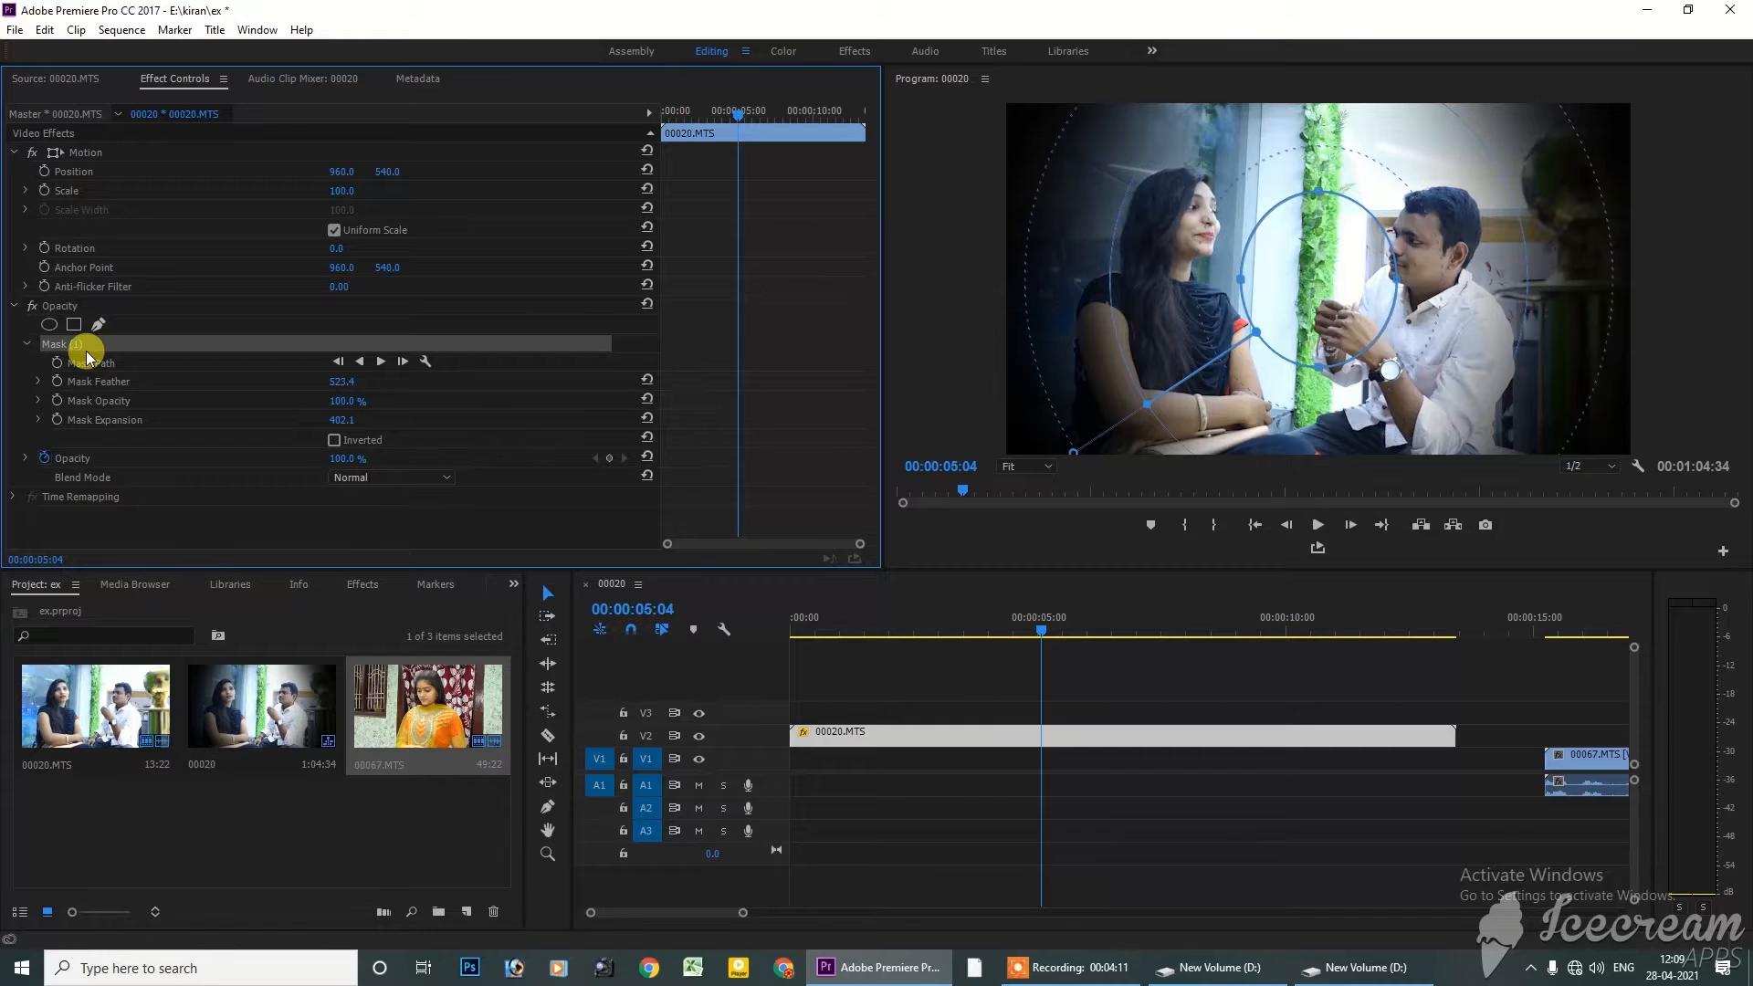
key(Delete)
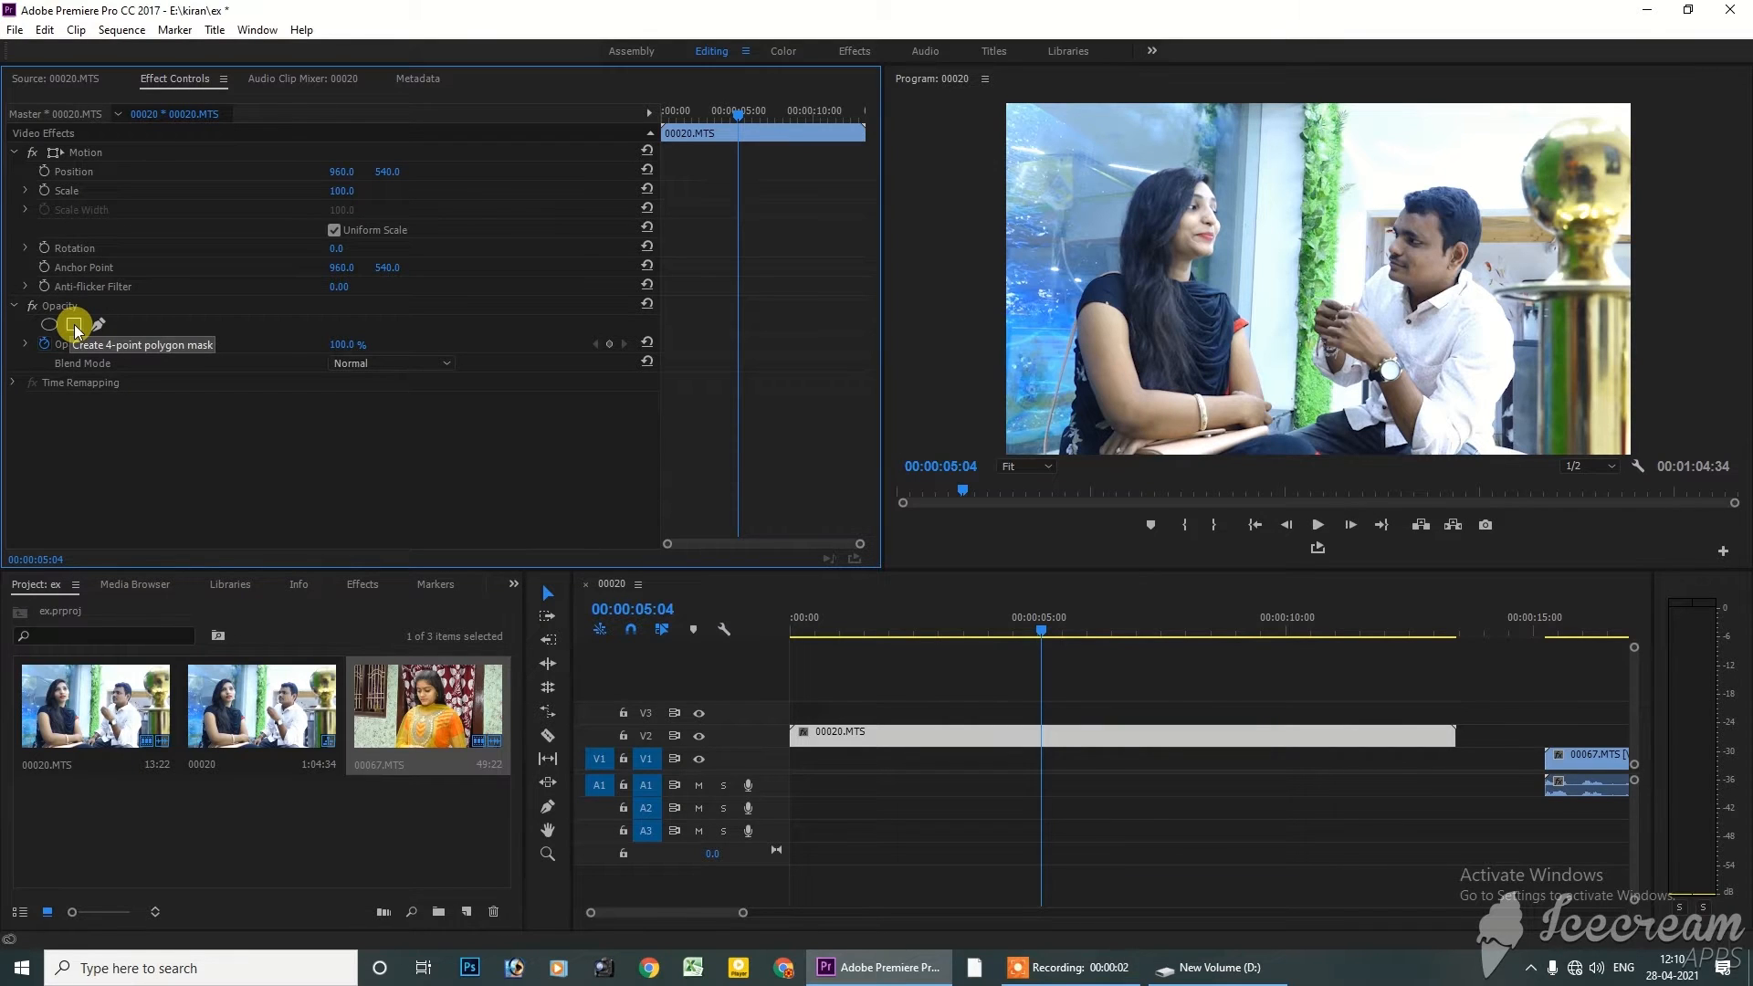
click(74, 326)
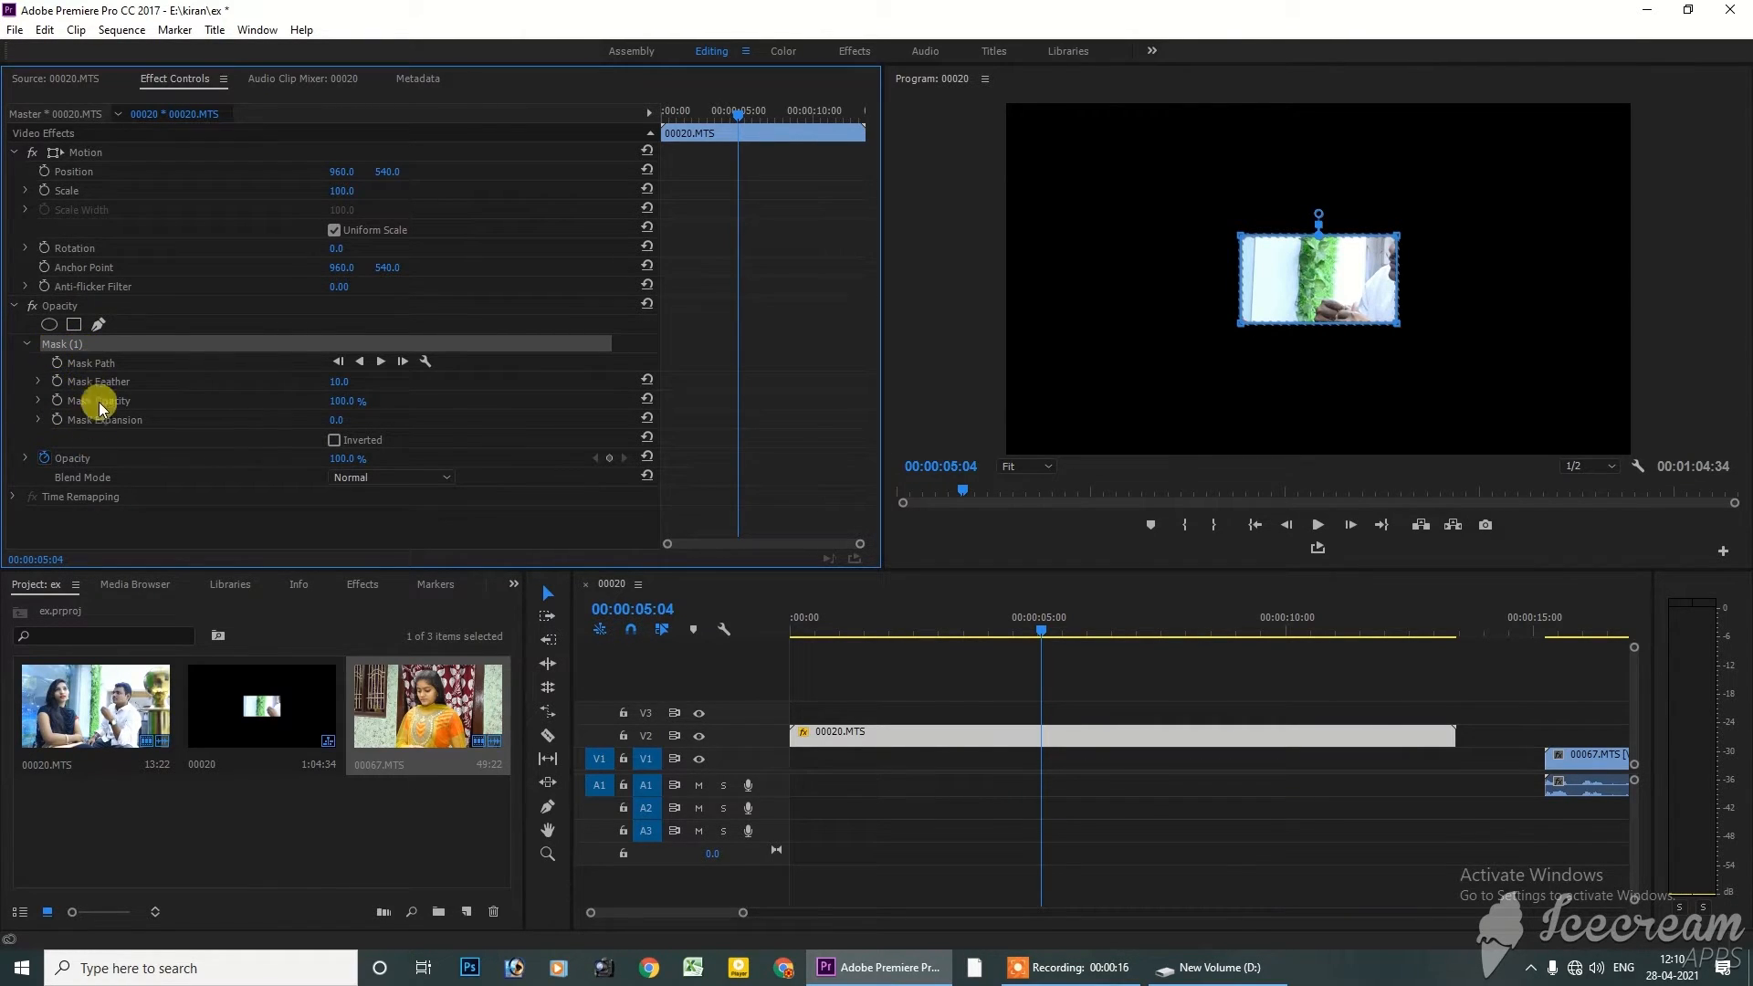
Step: Toggle the polygon mask's inversion on and off to compare both states, leaving it off
click(334, 441)
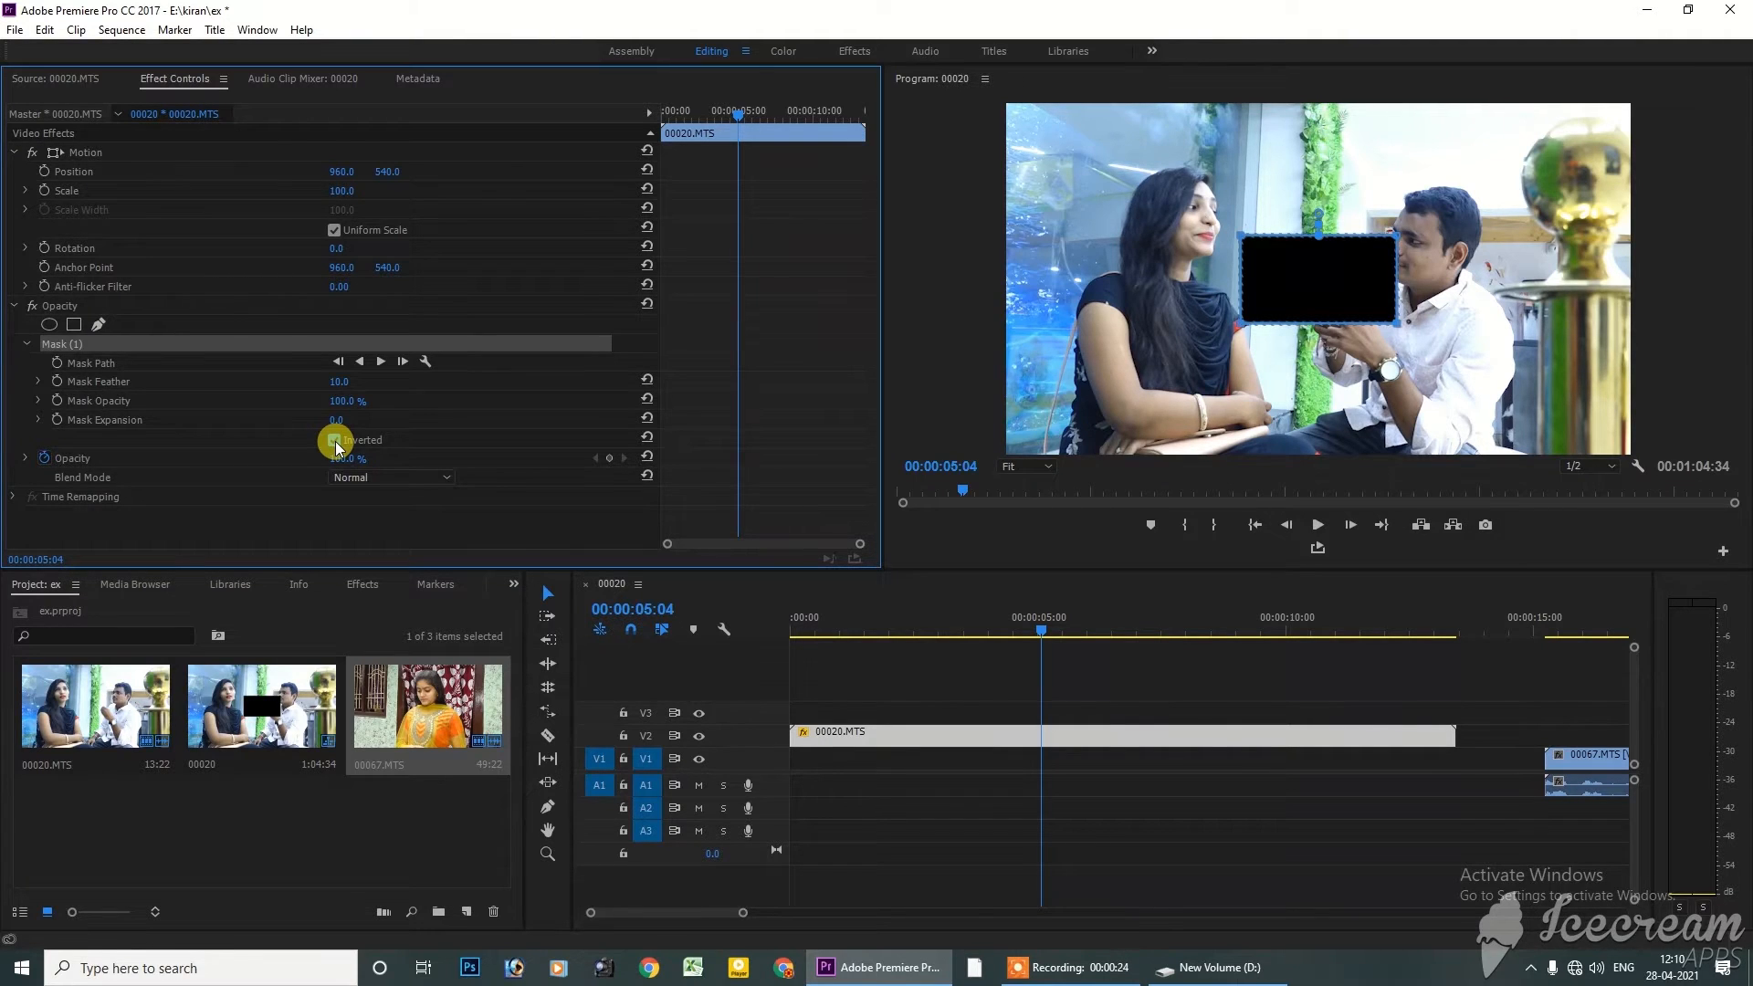
click(335, 441)
click(334, 441)
click(334, 441)
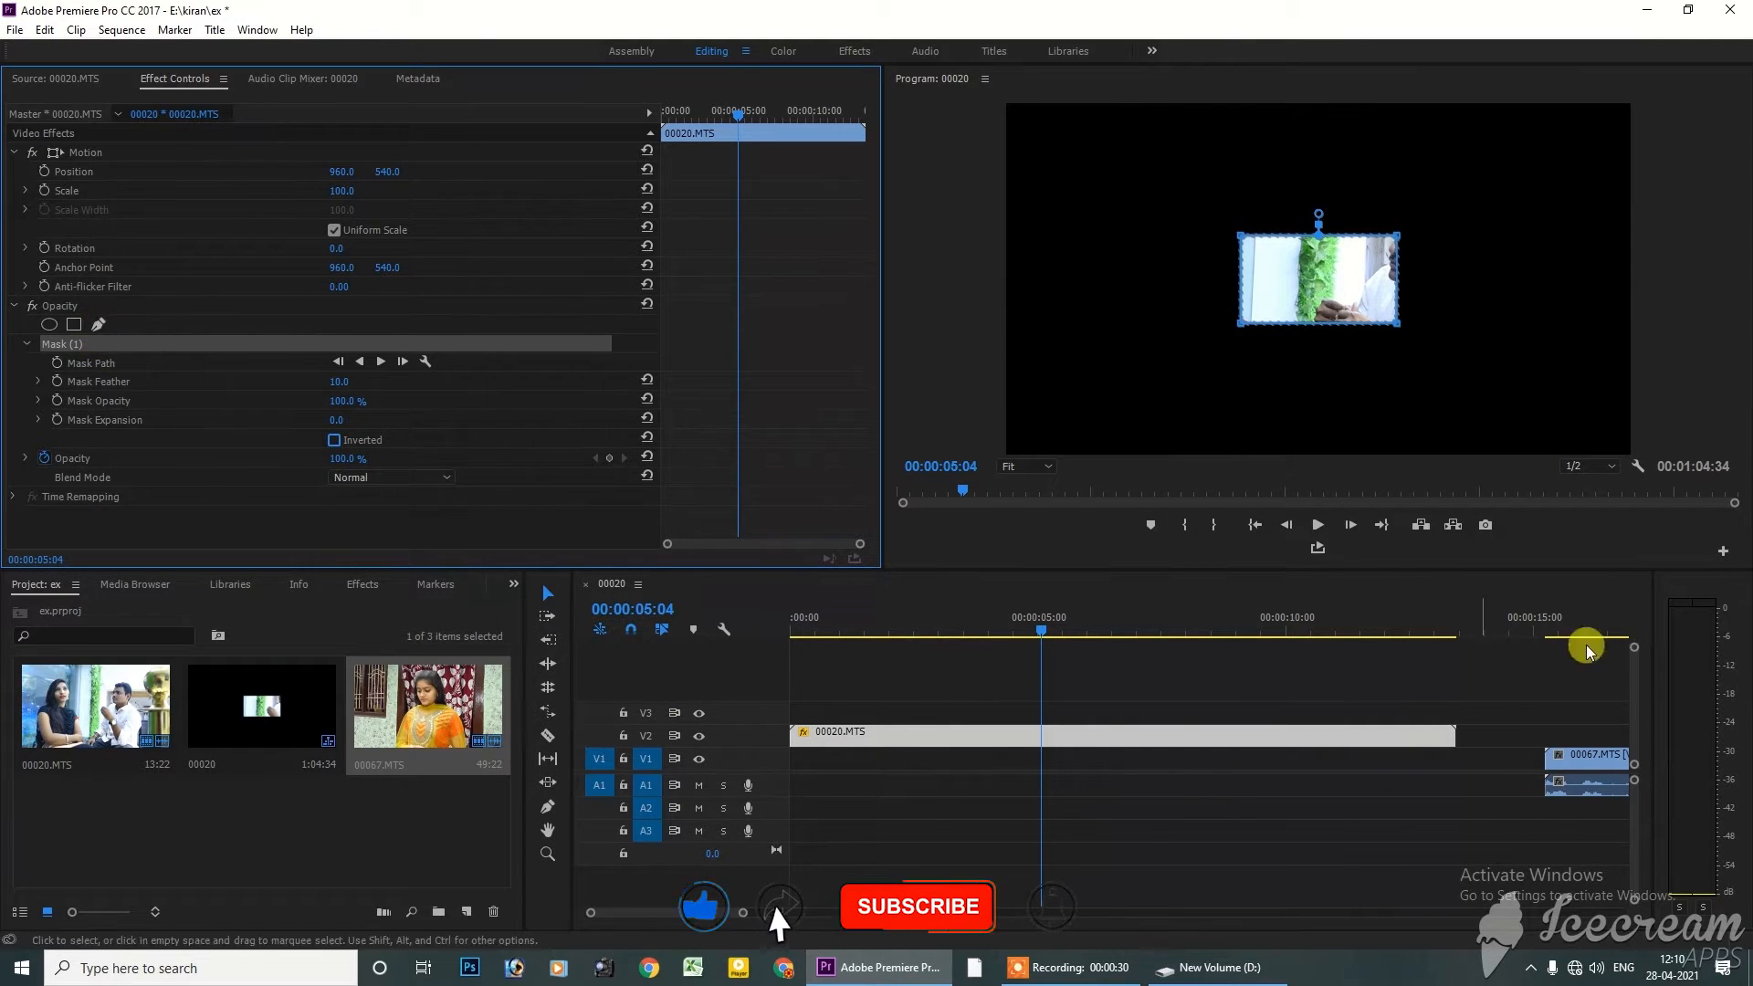
Step: Add a point at the middle of the polygon mask's lower edge and pull it down to form a pentagon
click(1316, 328)
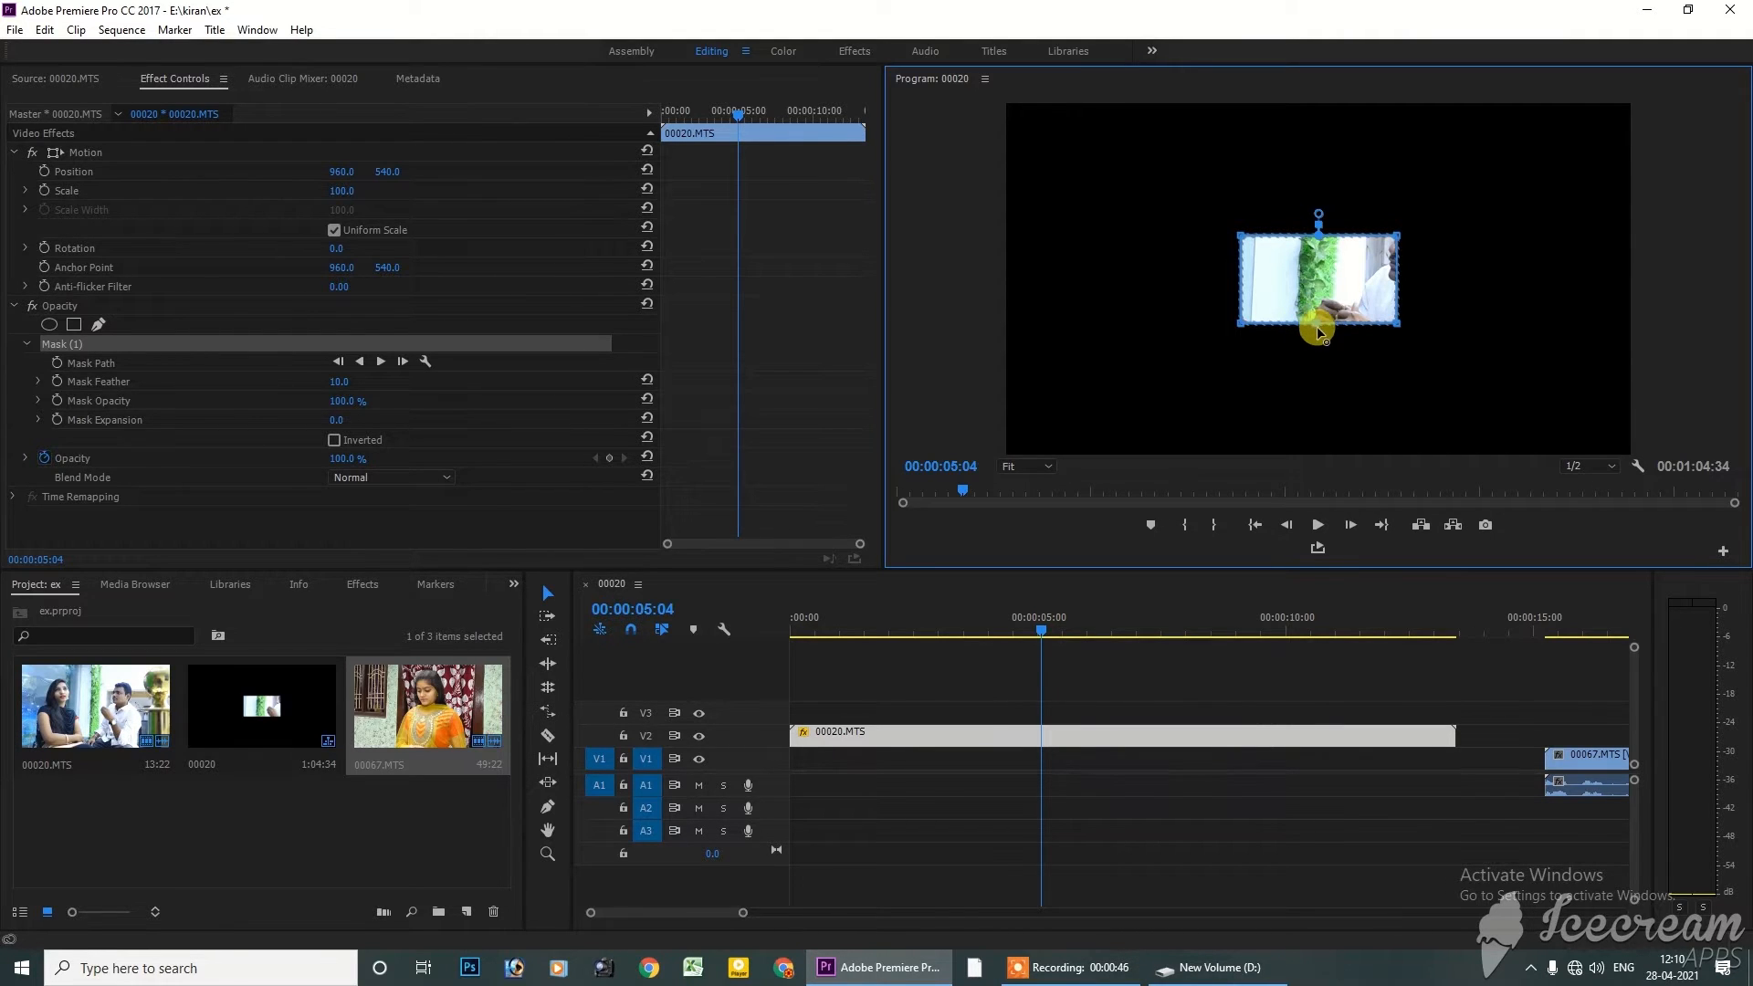
drag(1317, 325, 1315, 416)
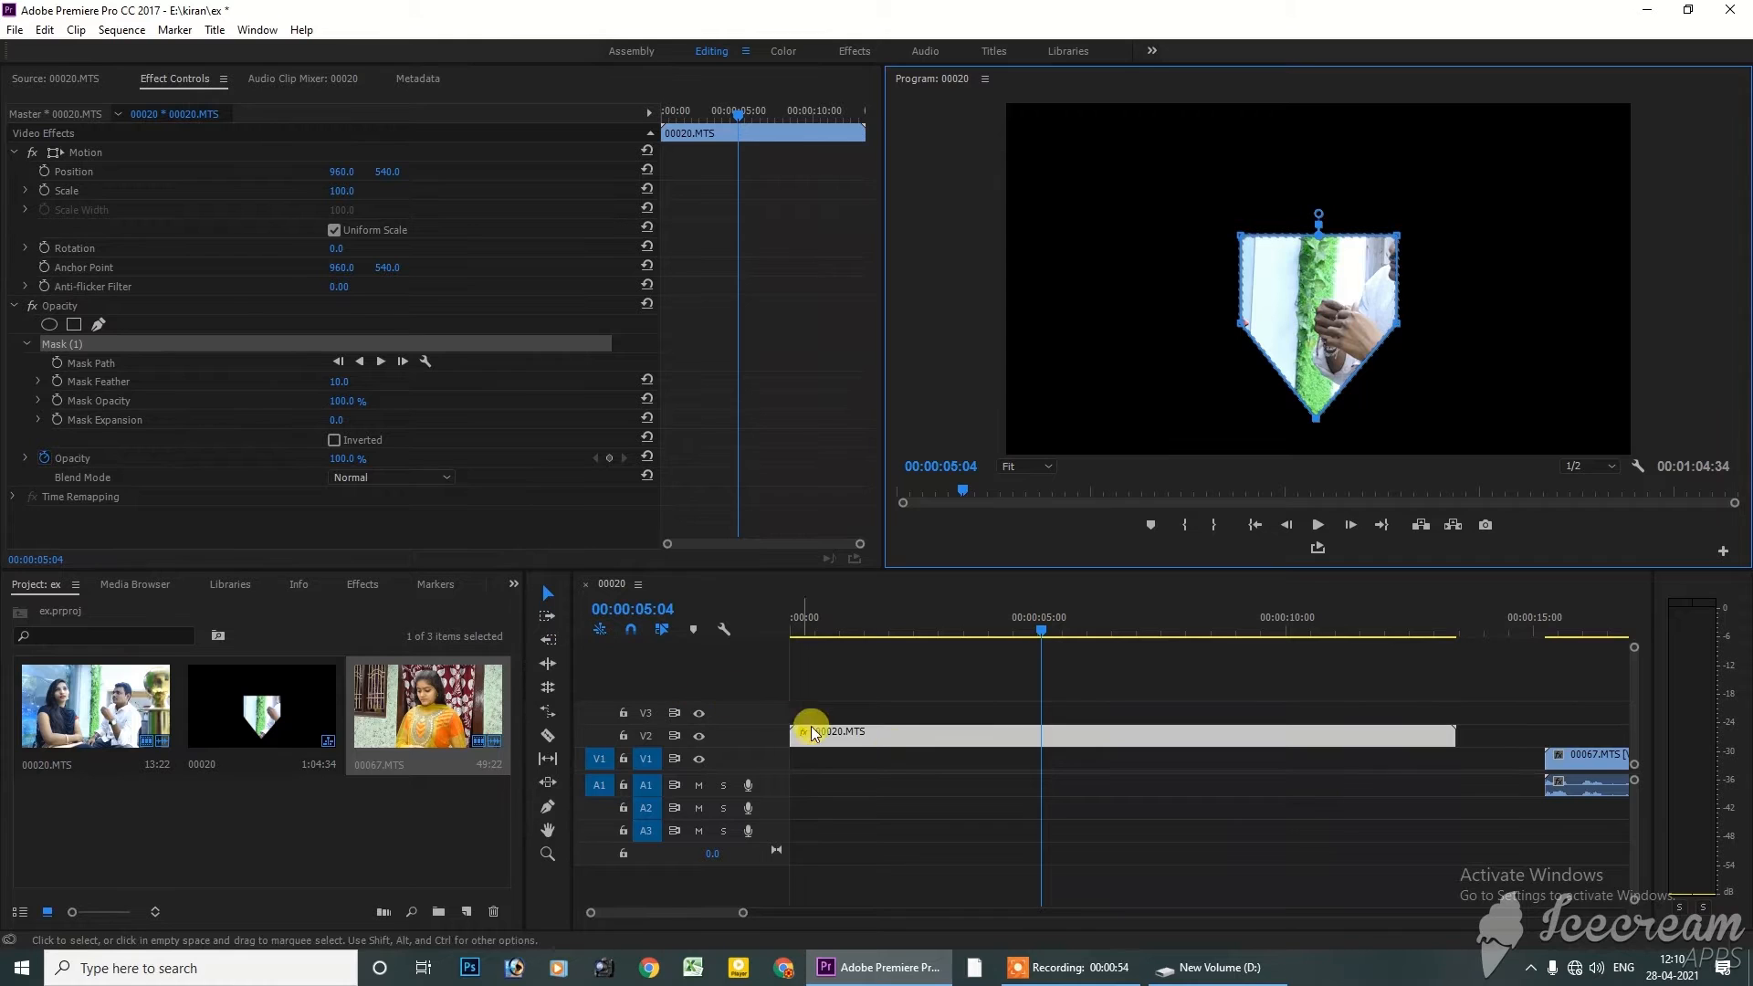
Step: Try expanding and feathering the pentagon mask on 00020.MTS, and undo the changes
click(902, 738)
drag(1322, 233, 1324, 115)
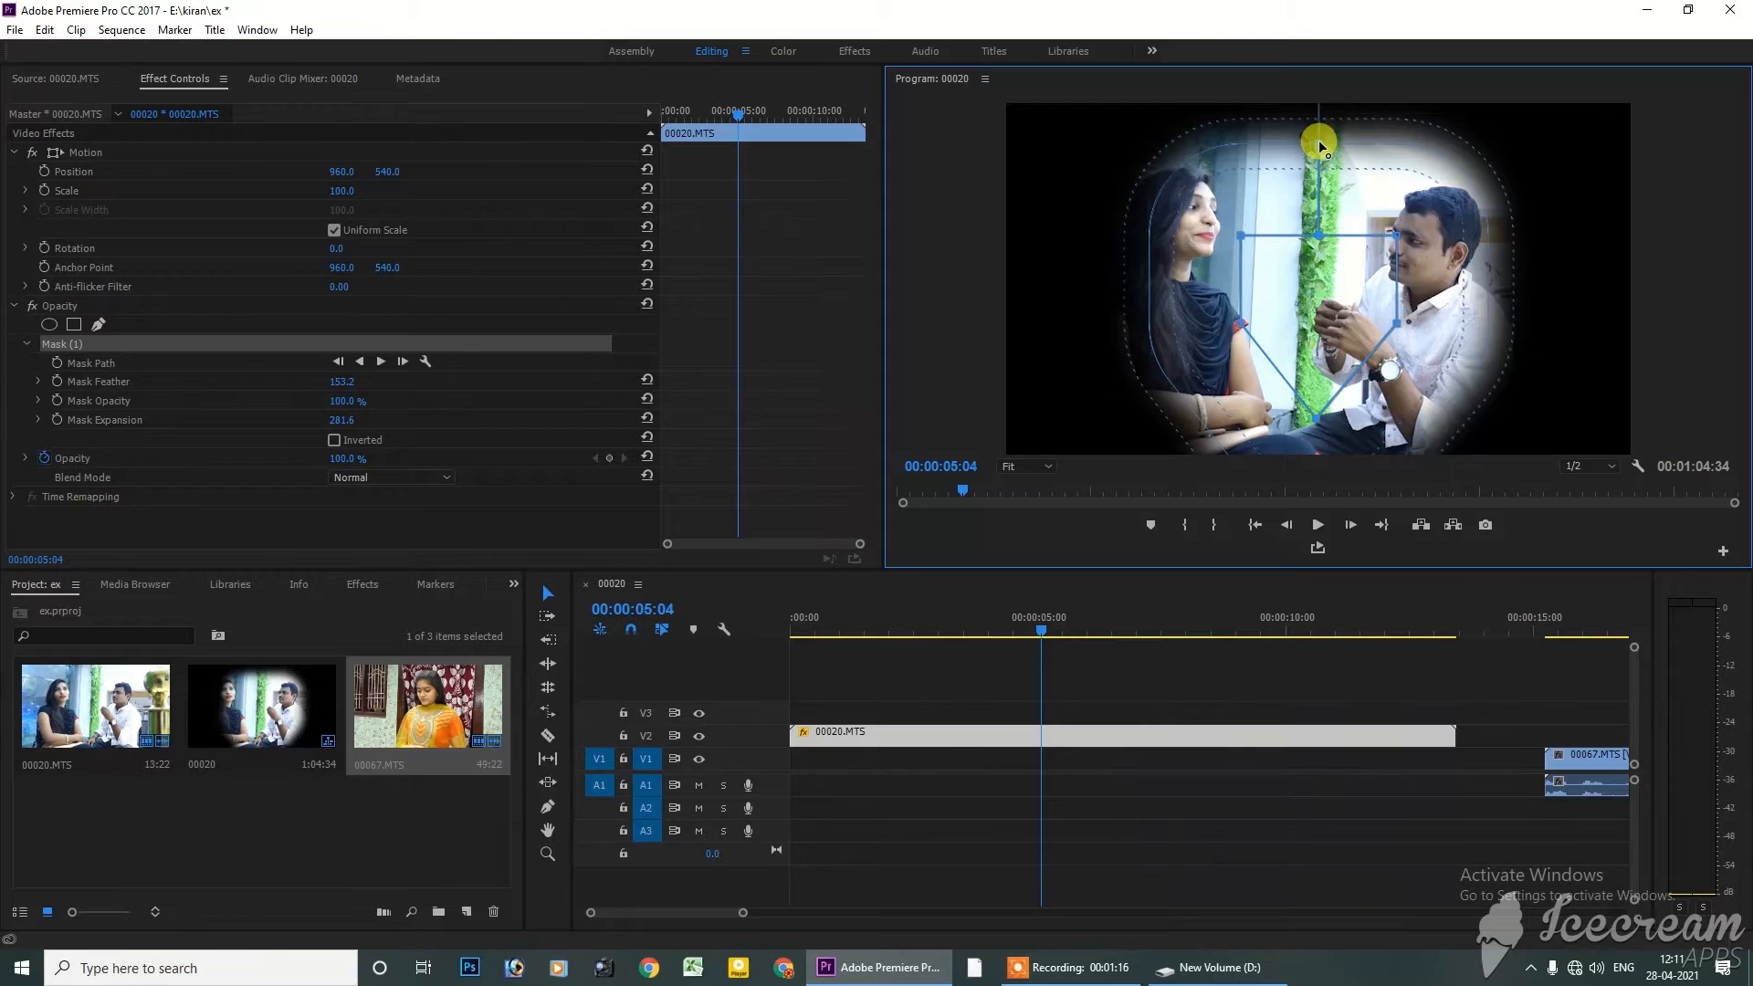
key(ctrl+z)
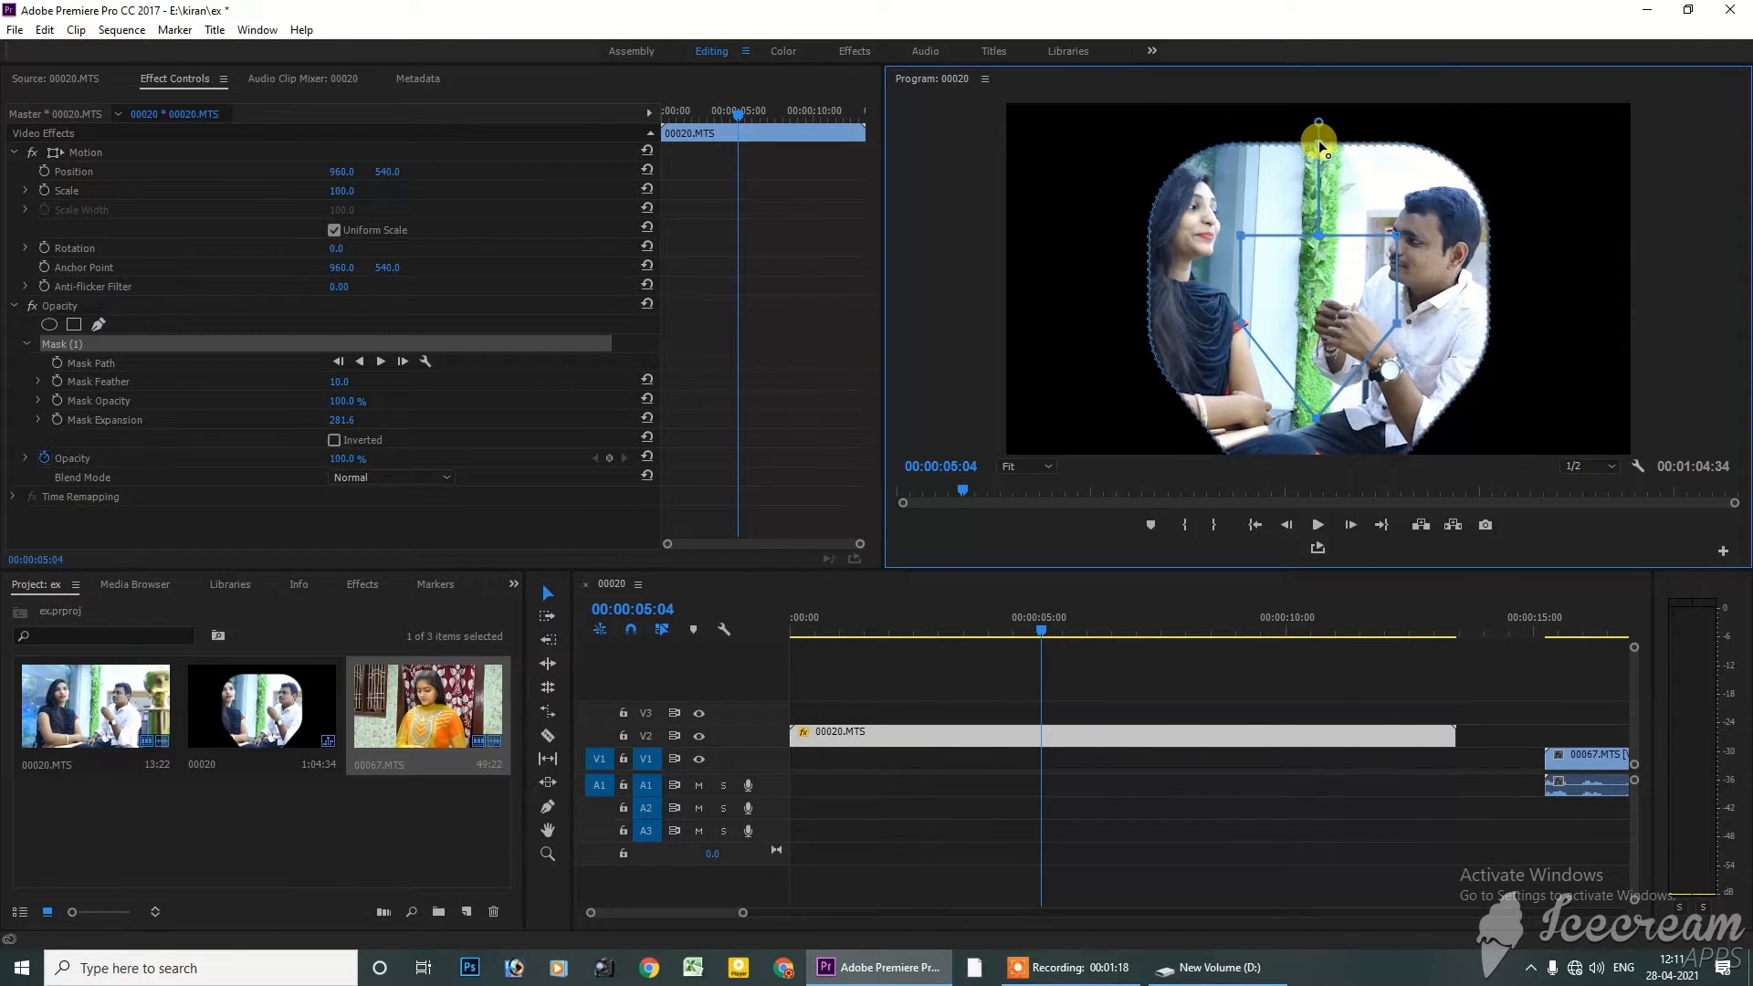
drag(1319, 144, 1320, 145)
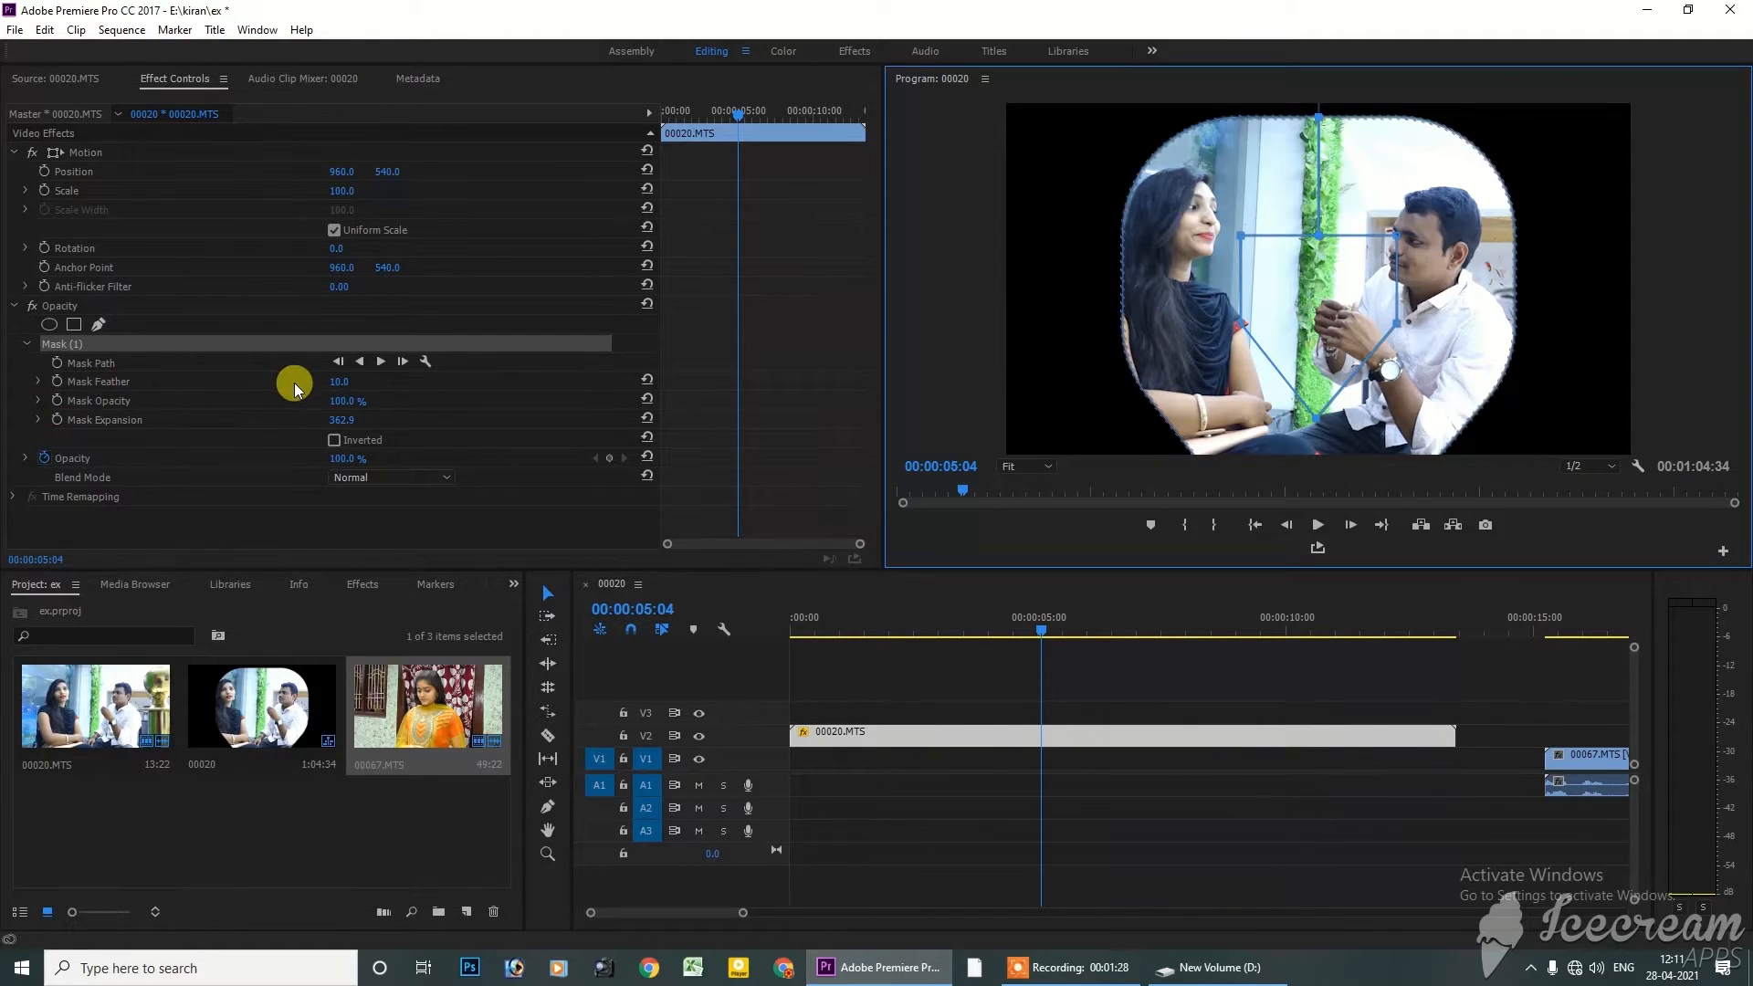
key(ctrl+z)
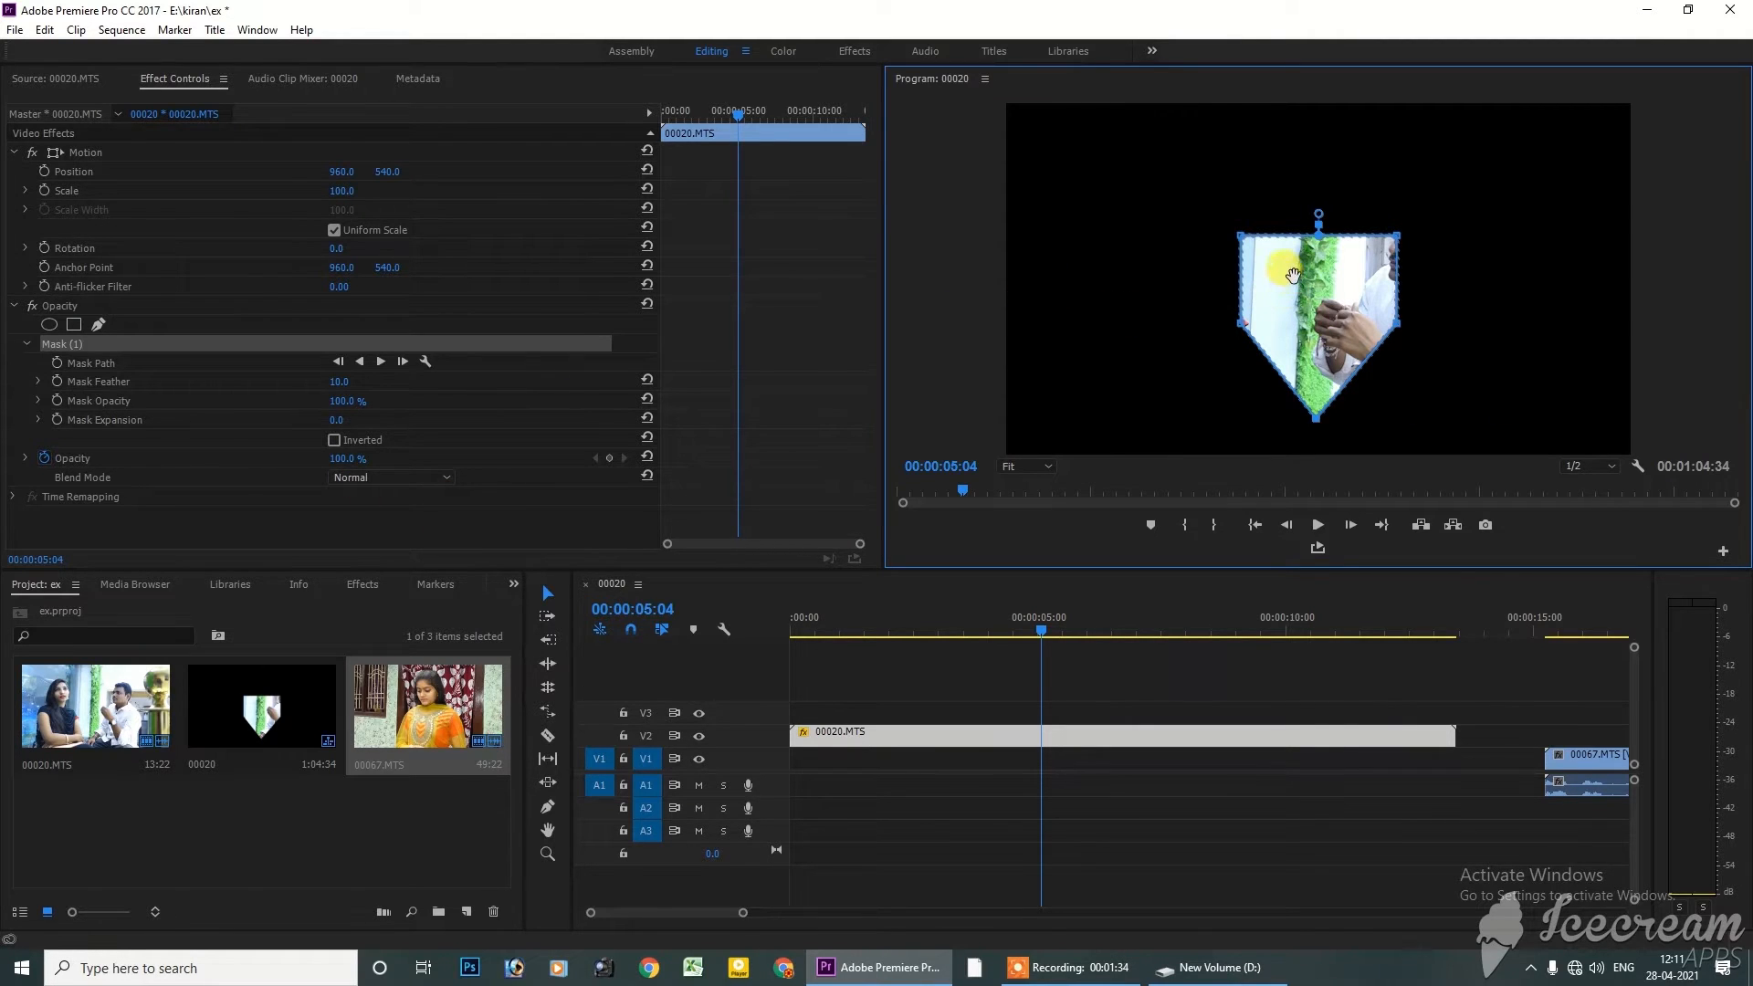
Step: Move the pentagon mask over the woman's face and pull its two lower side points outward to widen it
drag(1293, 275, 1165, 206)
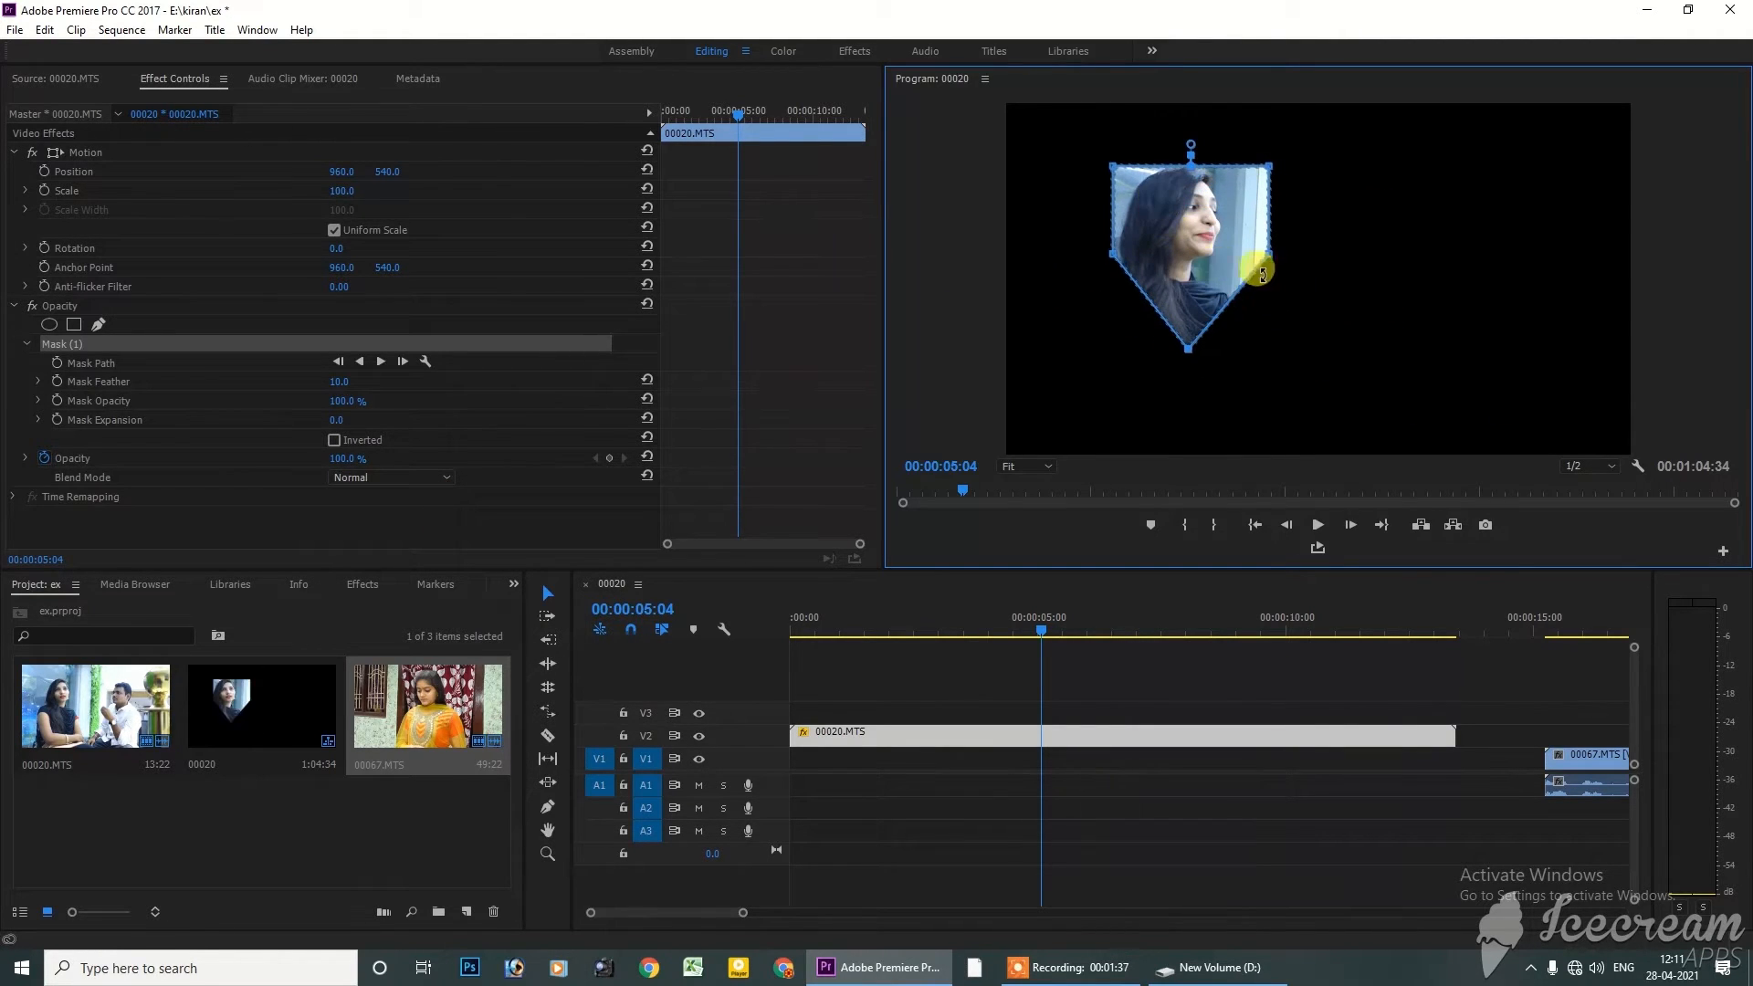
drag(1269, 255, 1301, 283)
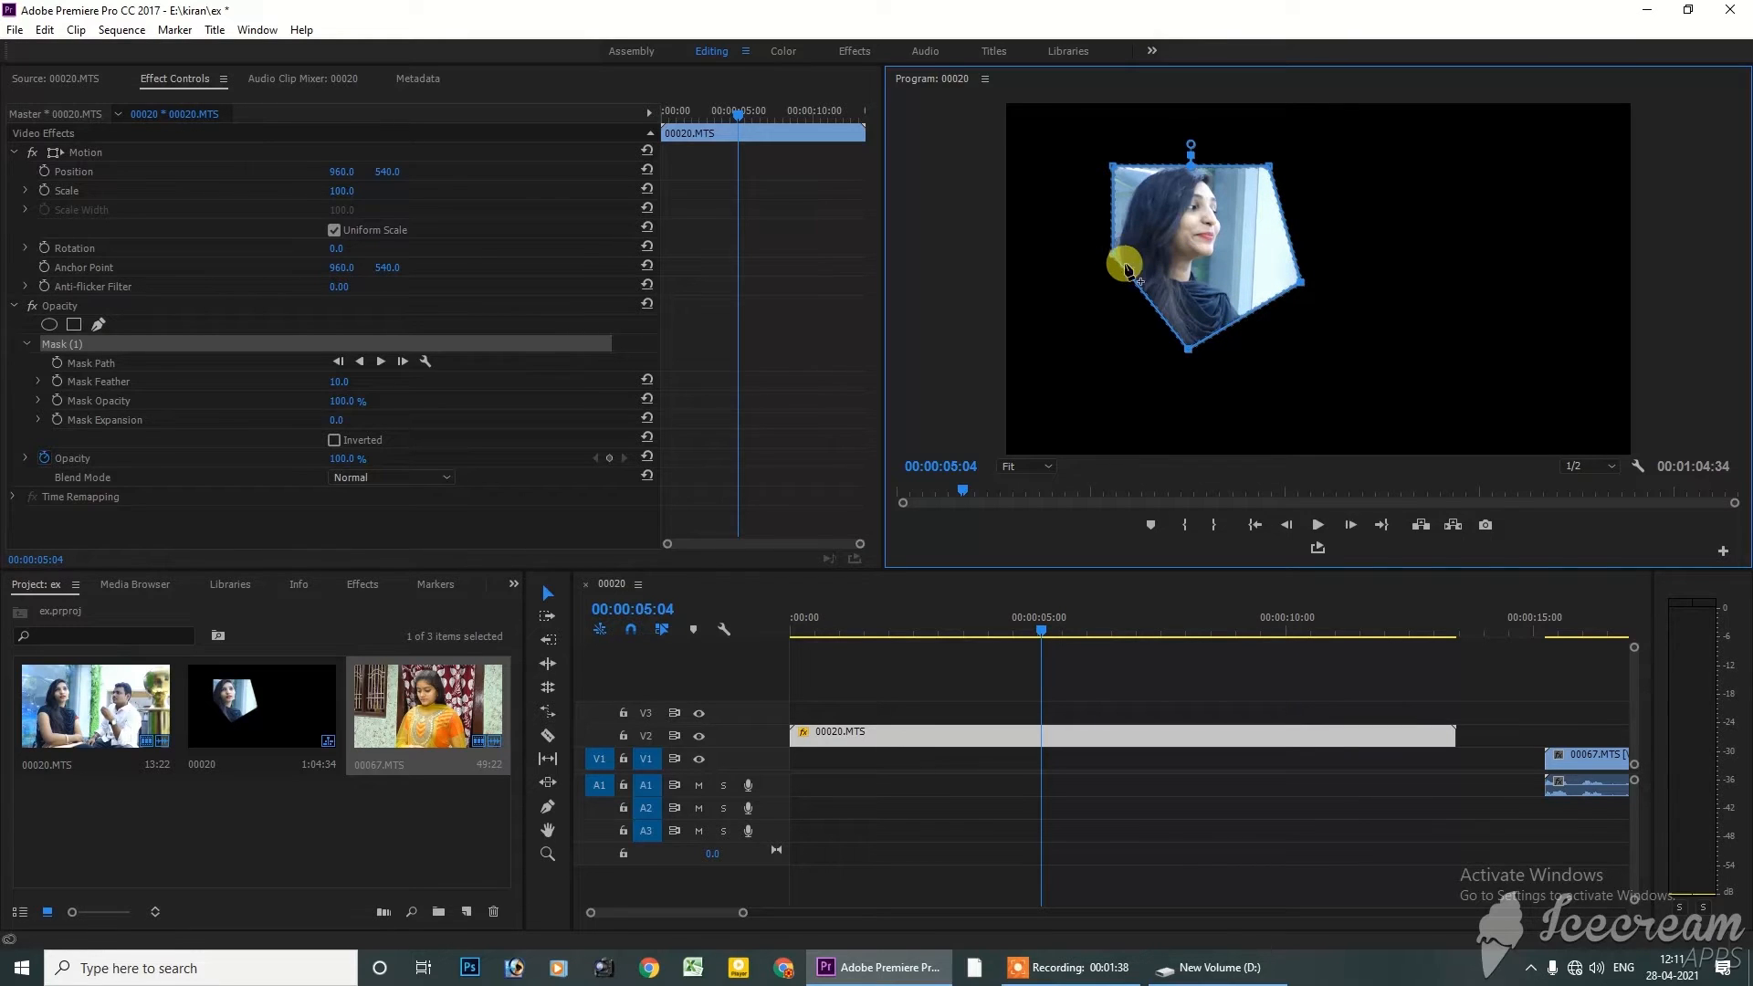
drag(1125, 266, 1037, 267)
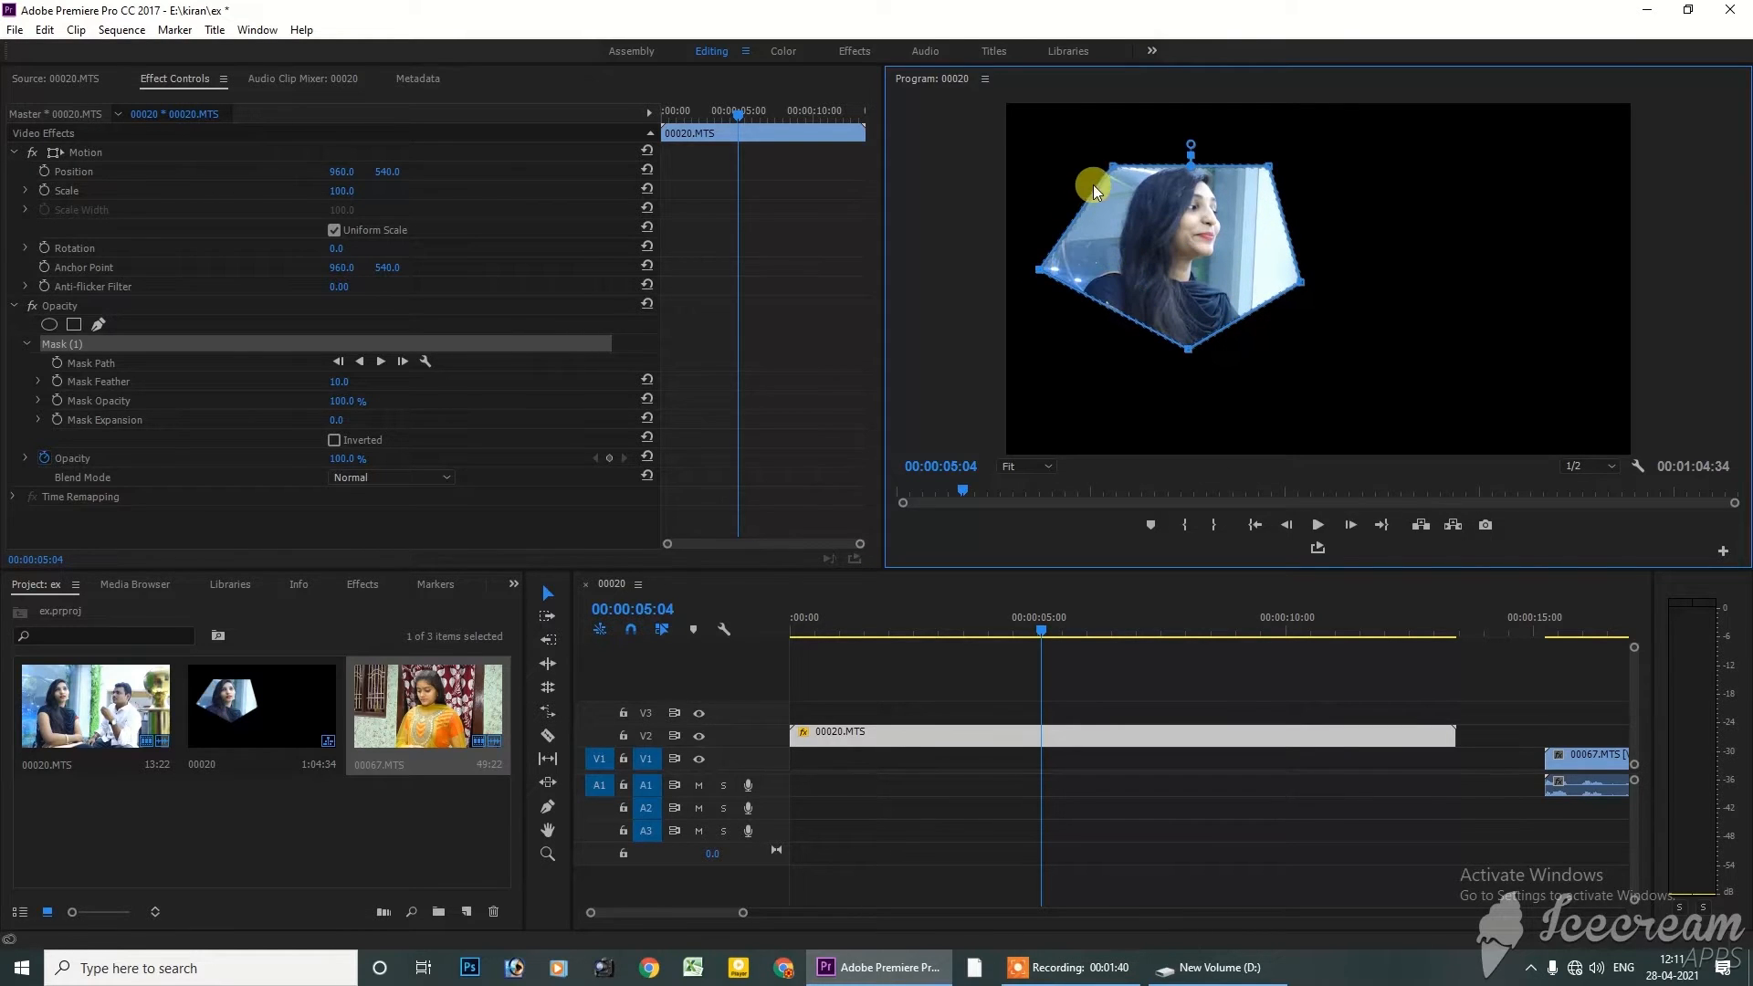
Step: Enlarge the pentagon mask by pulling its two upper corners up and its lowest point down around the woman's upper body
drag(1111, 164, 1094, 133)
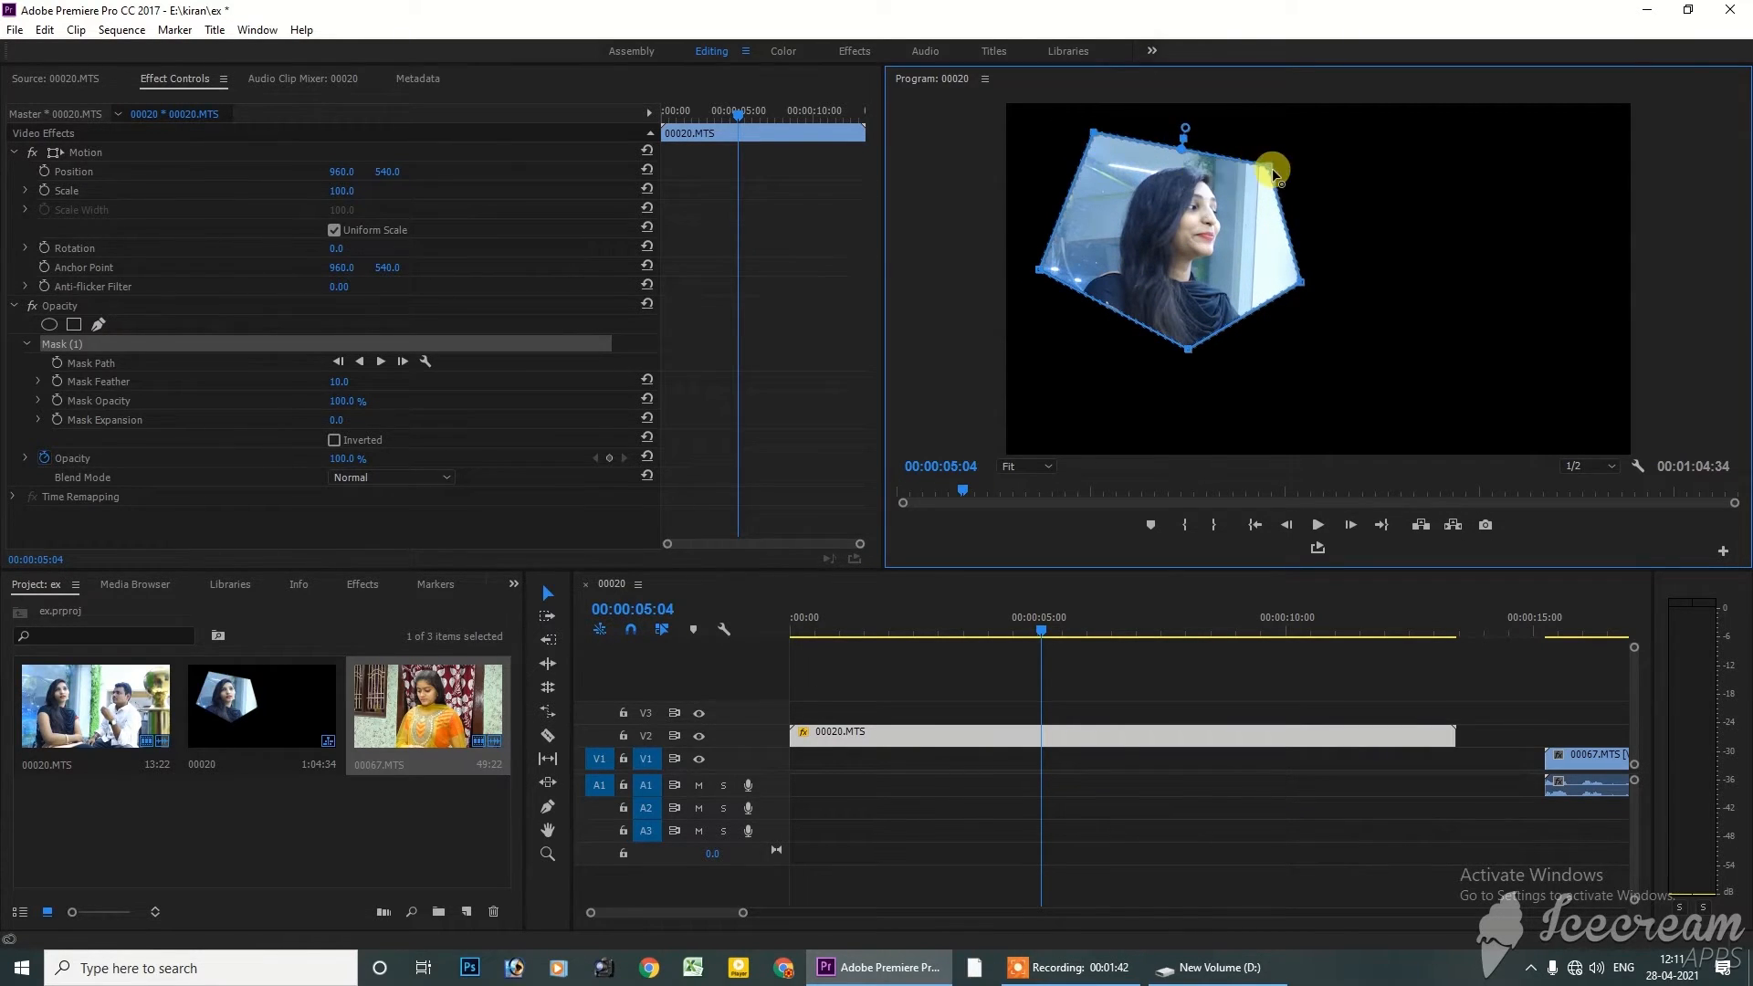
drag(1273, 168, 1257, 129)
drag(1187, 344, 1168, 383)
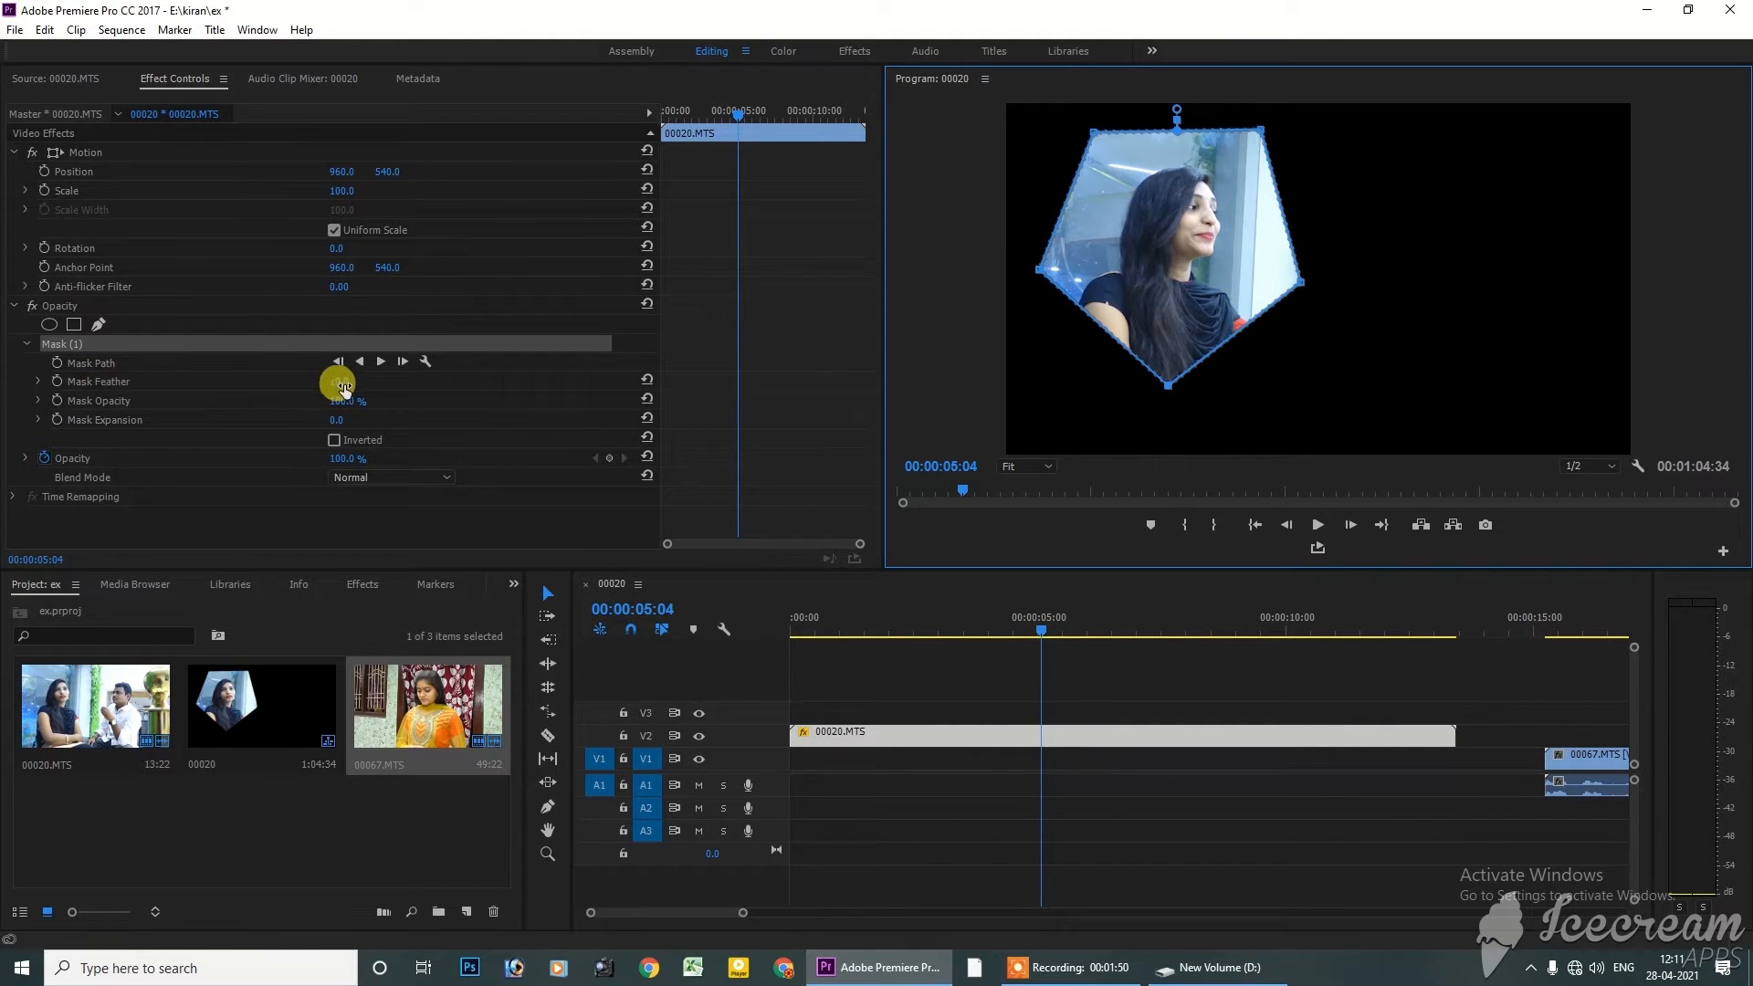
Step: Set the pentagon mask's feather to 0 and its expansion to 67
click(87, 389)
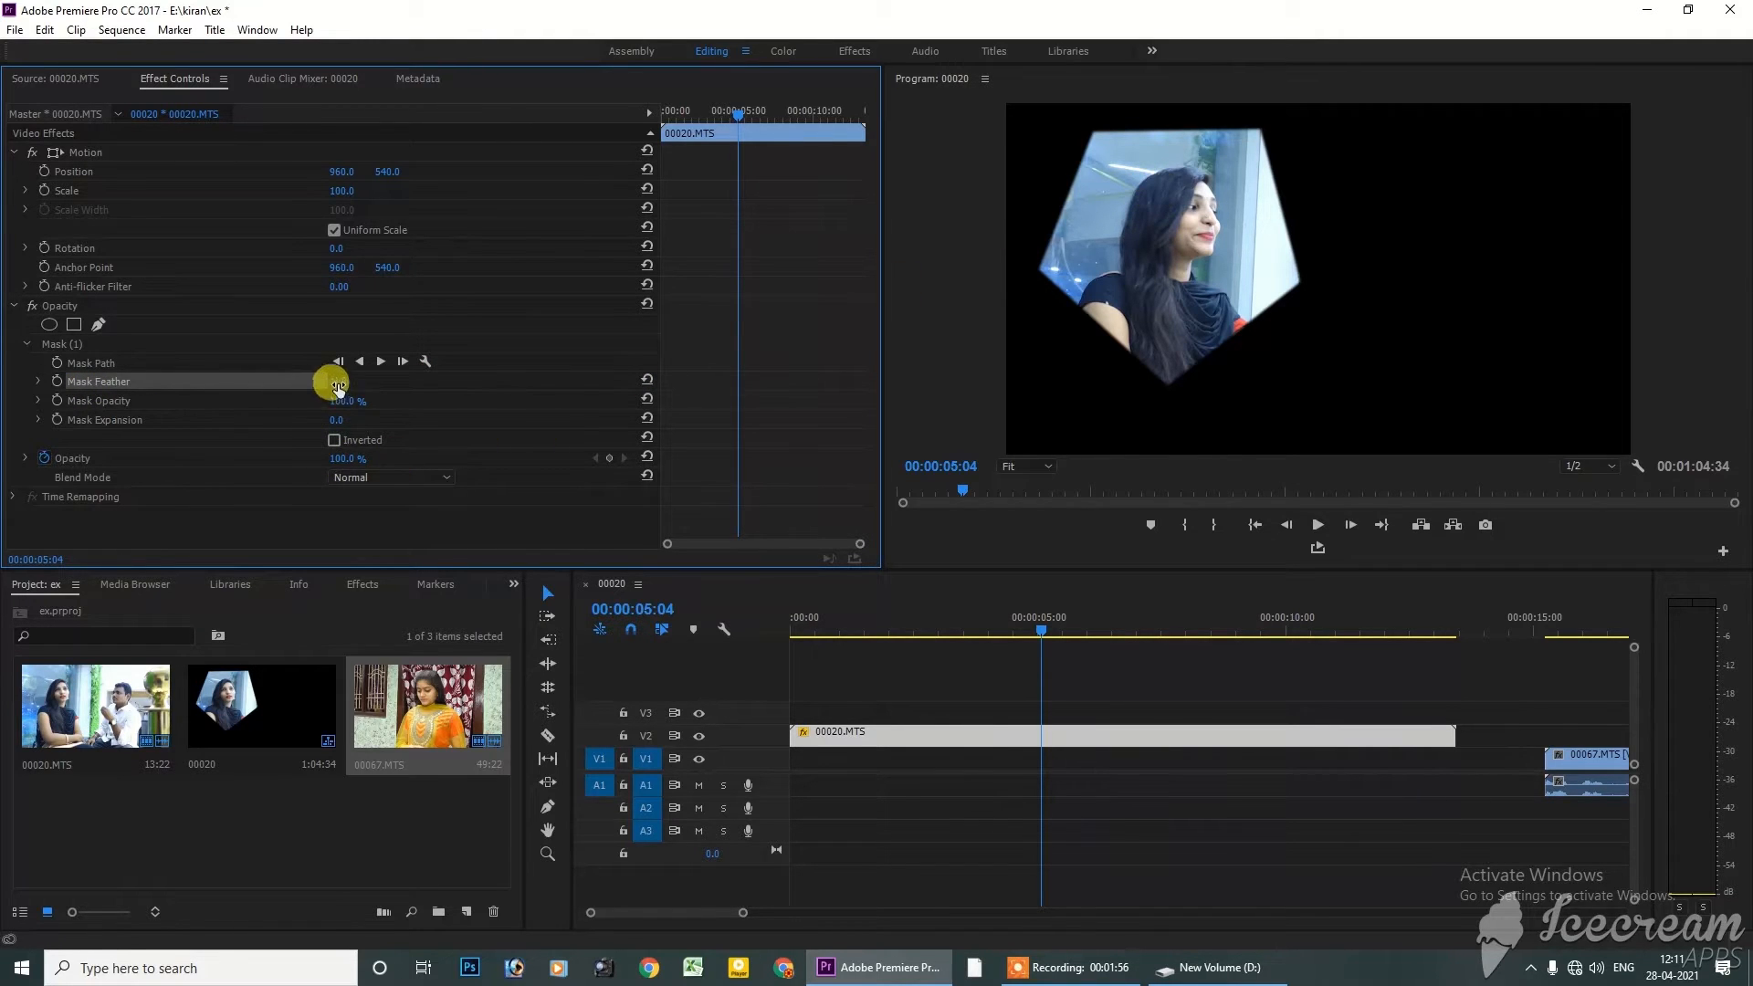
mouse_move(342, 396)
mouse_down()
mouse_move(529, 396)
mouse_move(333, 397)
mouse_move(345, 459)
mouse_move(343, 402)
mouse_move(311, 402)
mouse_move(367, 402)
mouse_up()
drag(335, 420, 396, 420)
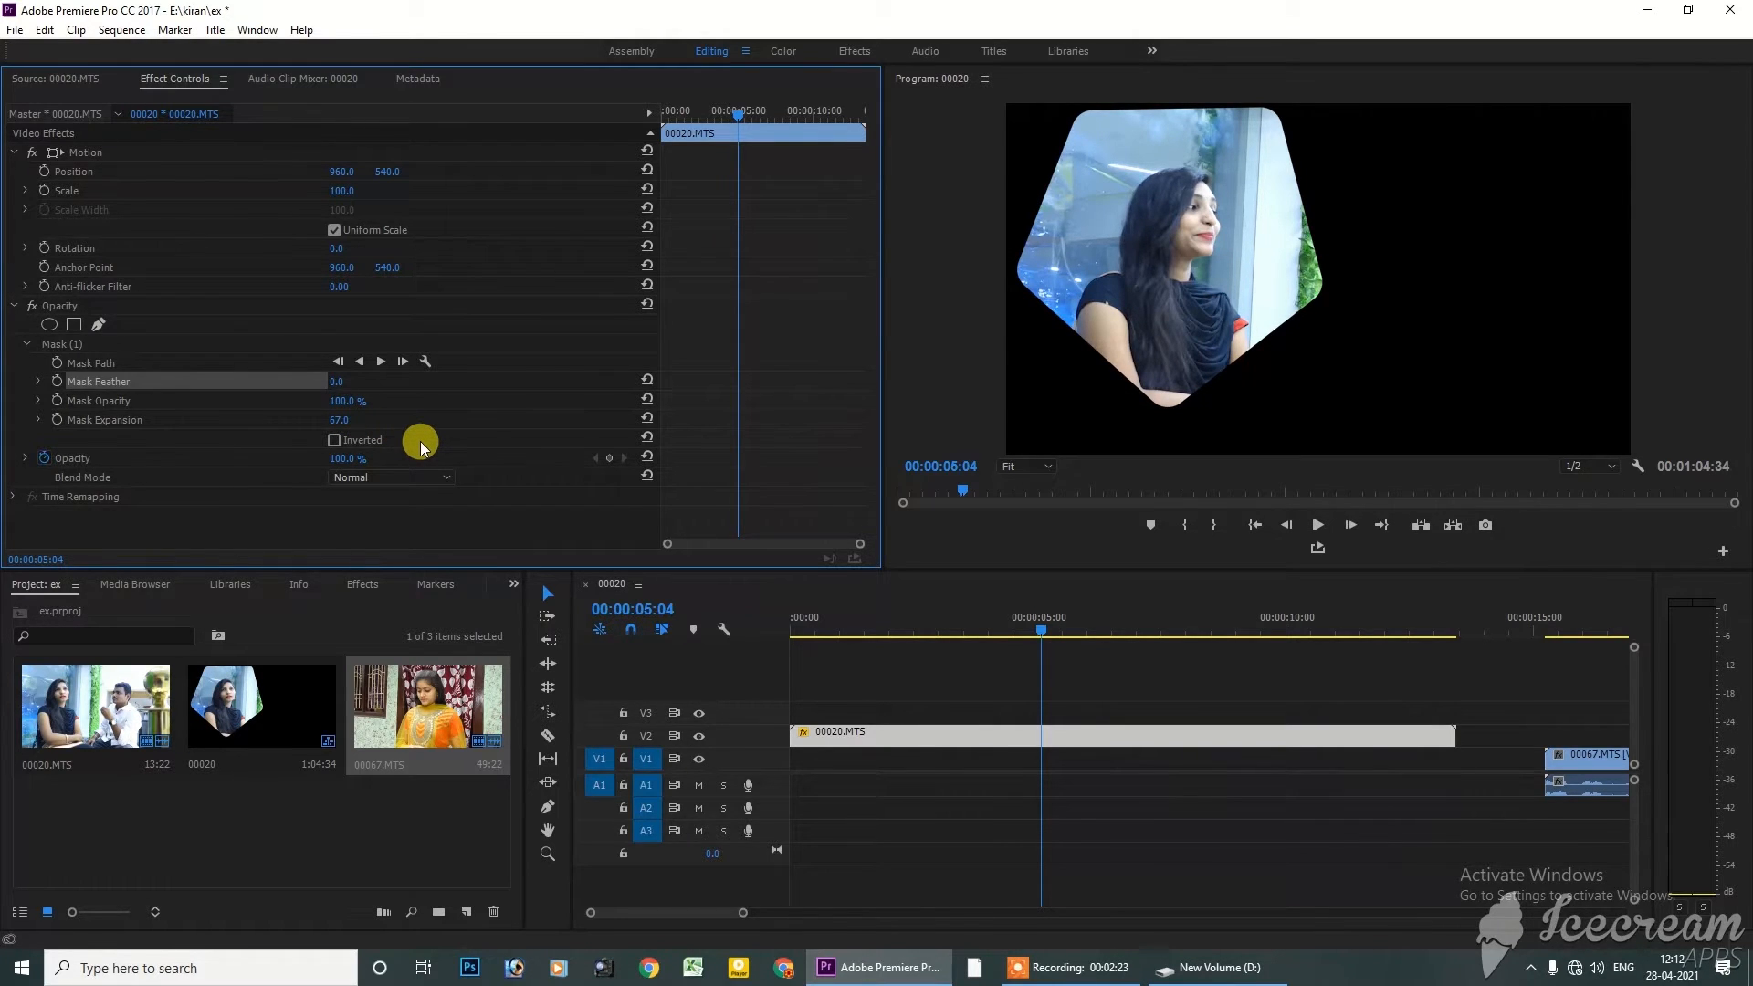
Step: Add an ellipse opacity mask to 00020.MTS and move it over the man's face
click(1088, 734)
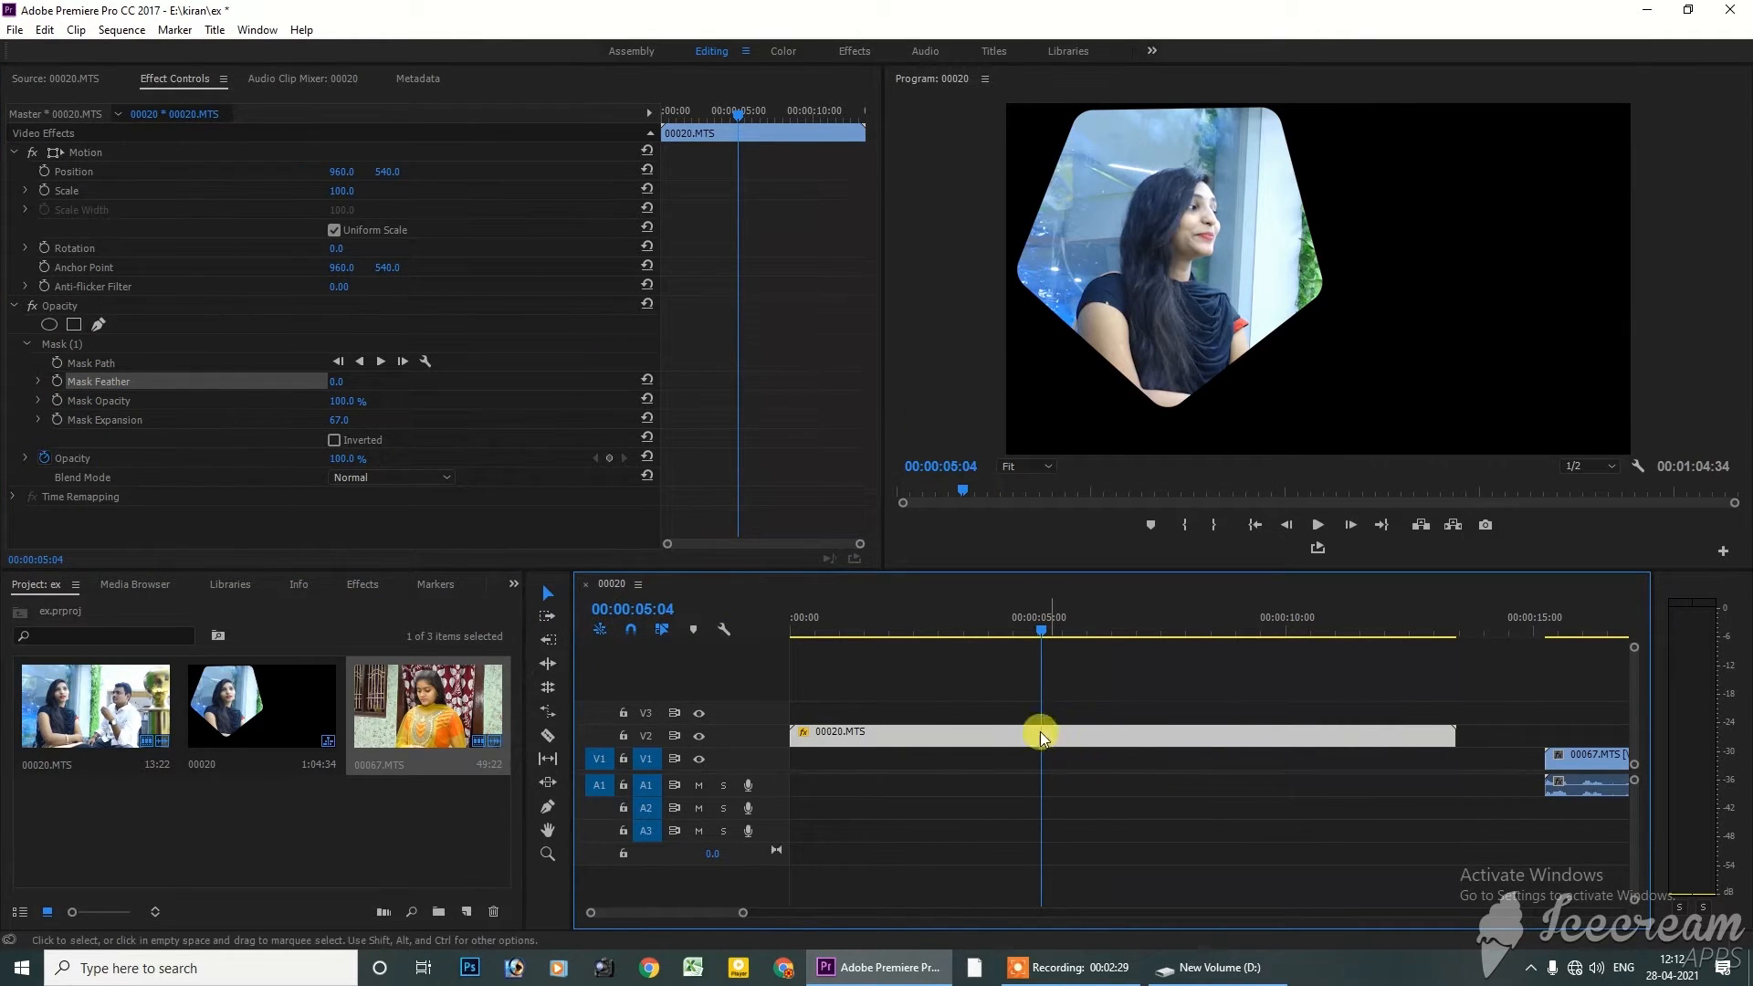
click(50, 325)
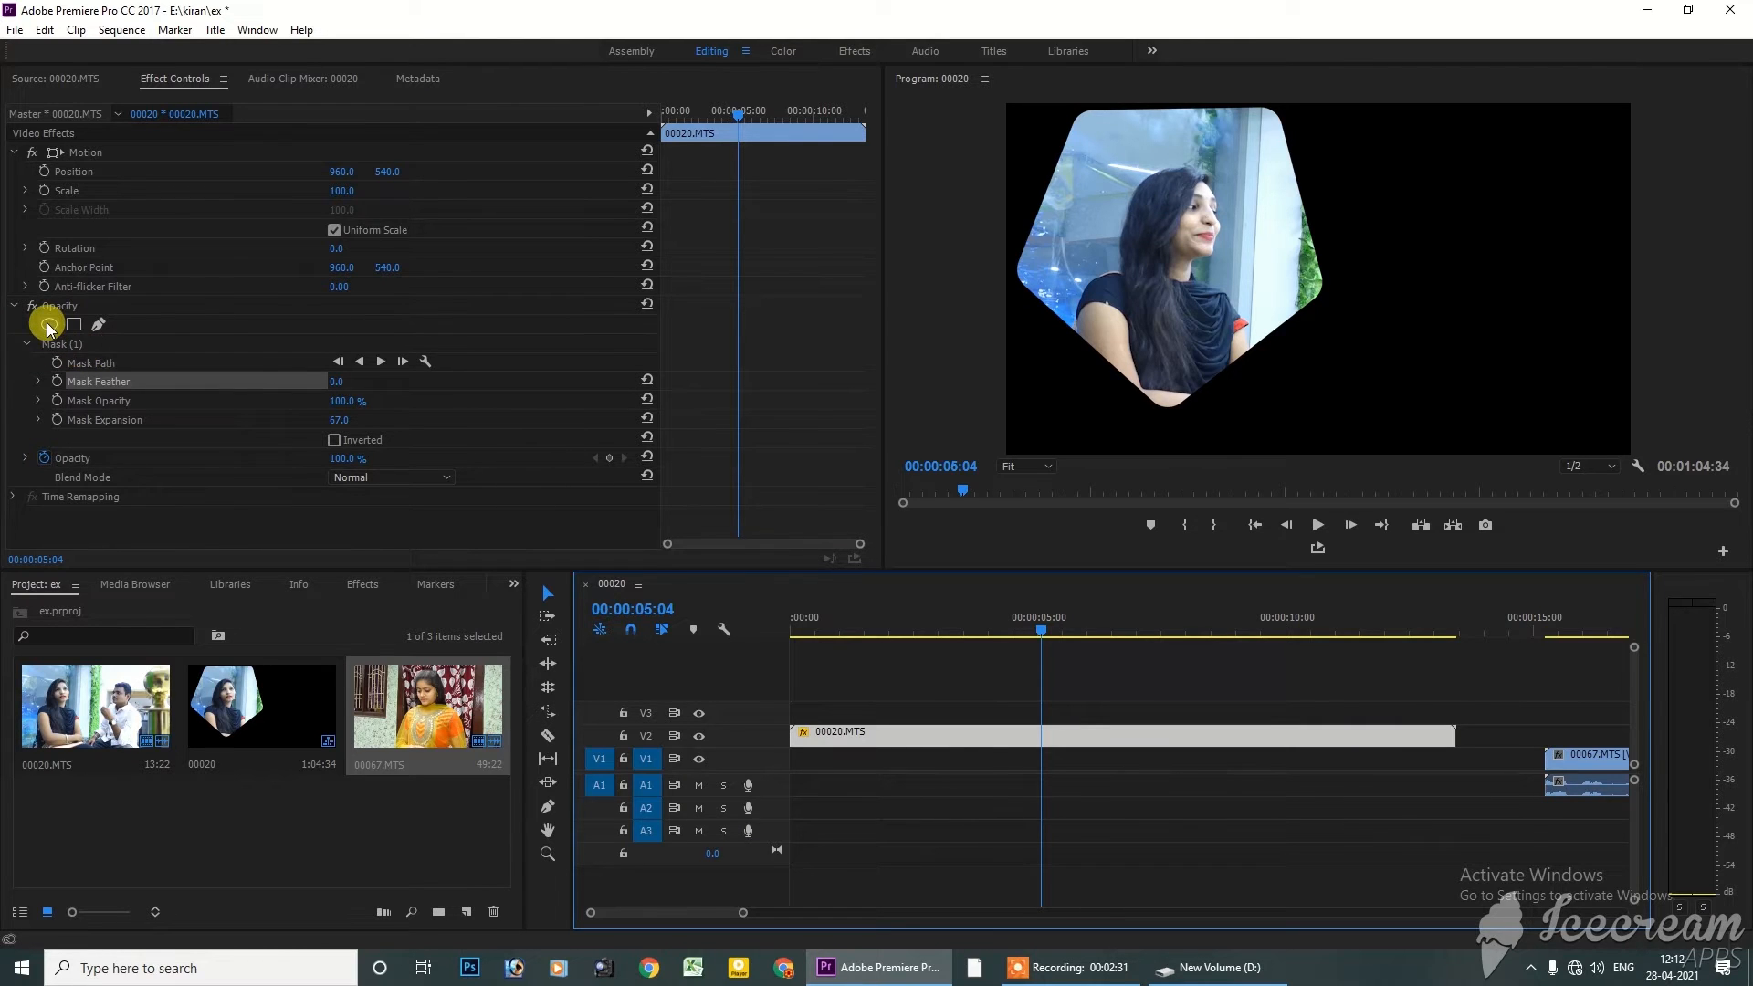
click(50, 326)
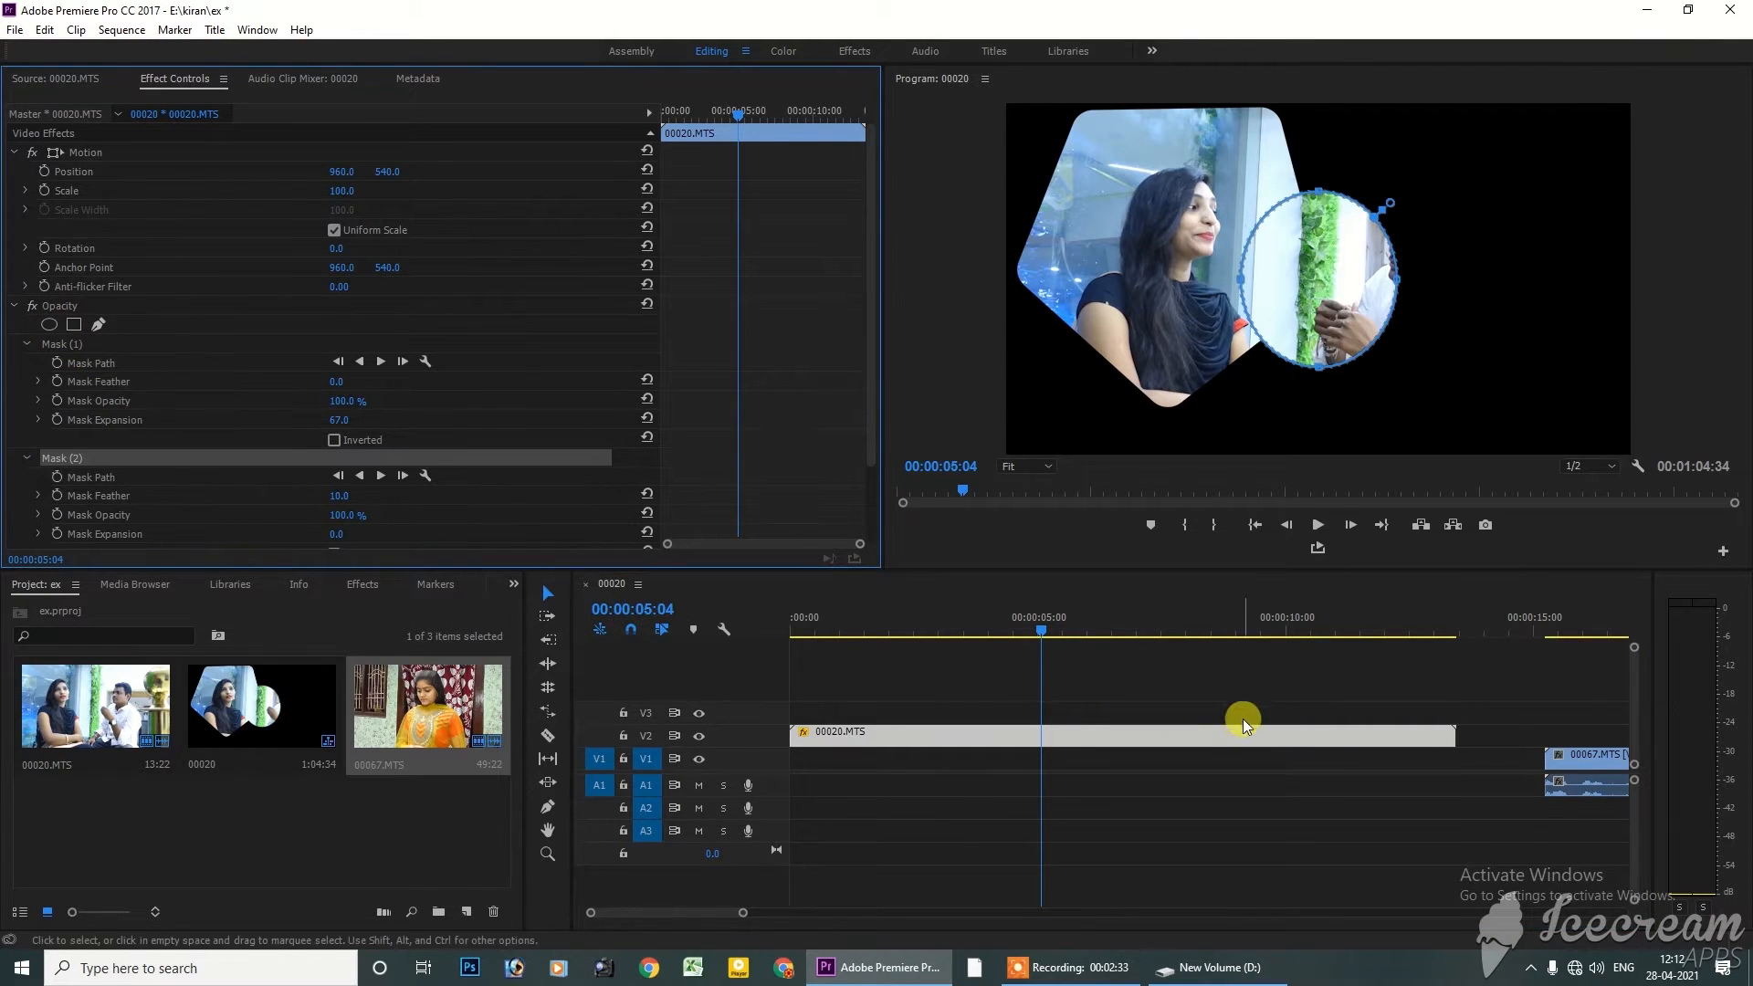
click(973, 738)
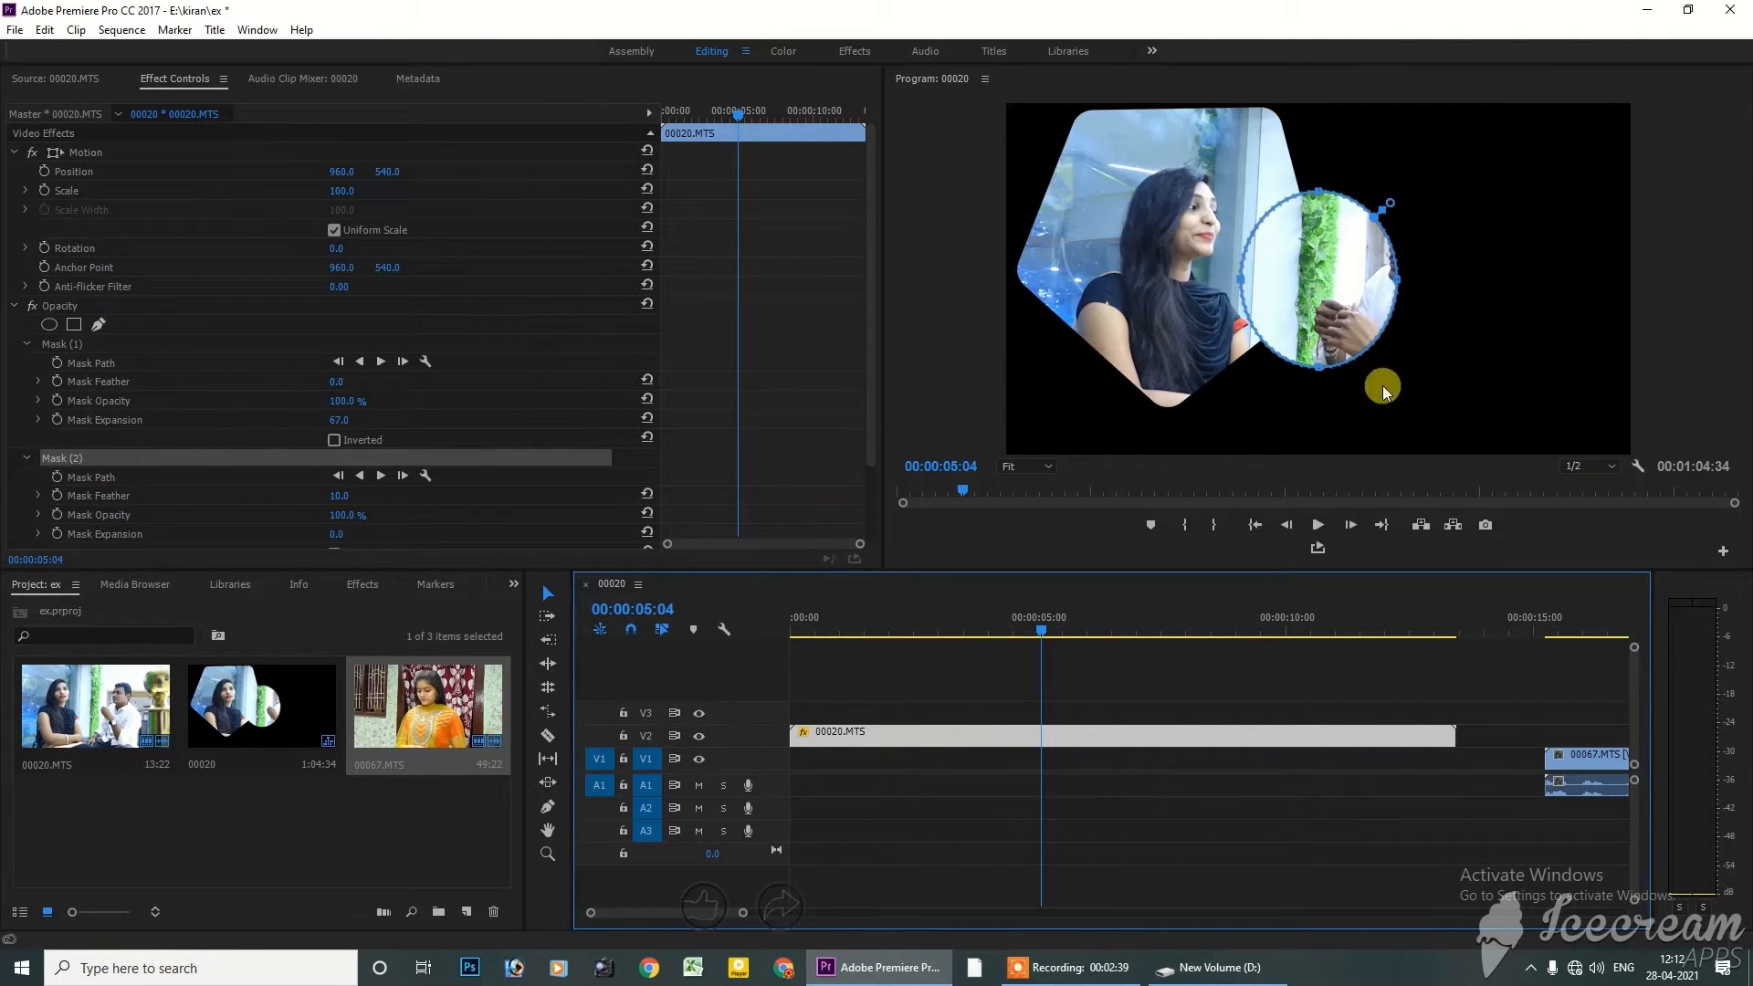
drag(1322, 266, 1368, 280)
drag(1412, 251, 1422, 247)
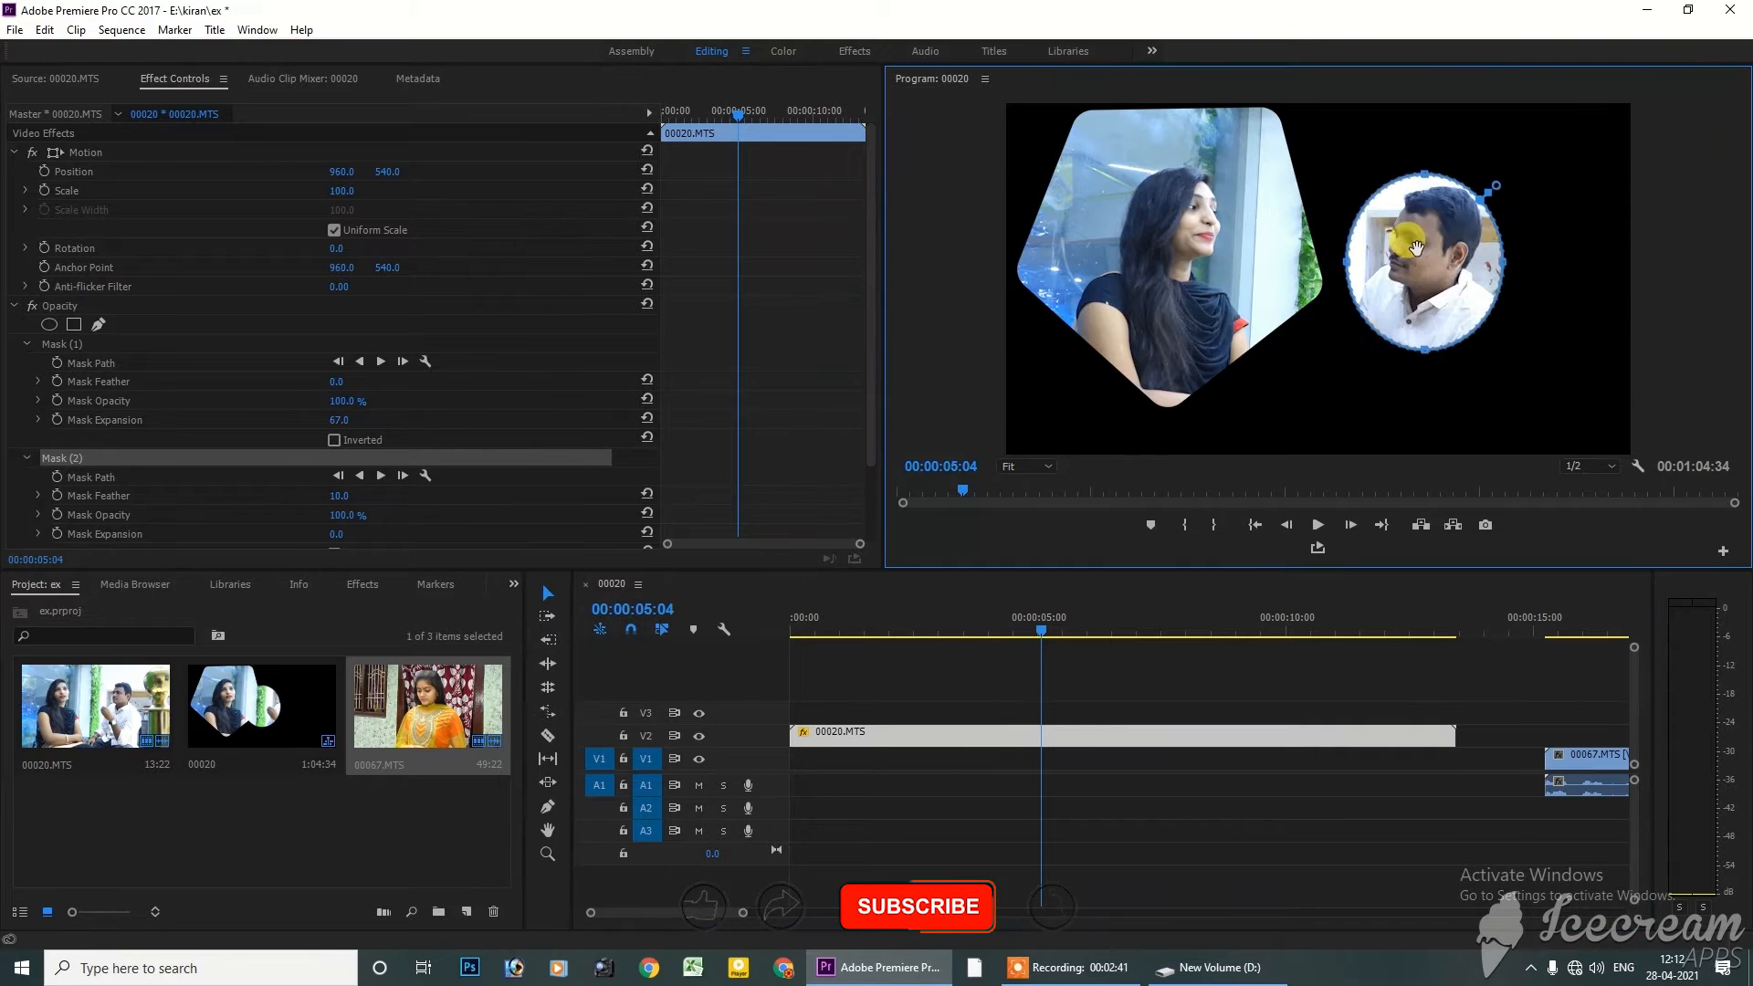
Step: Stretch the ellipse mask downward and sideways around the man's upper body and feather it to about 132
drag(1422, 346, 1385, 395)
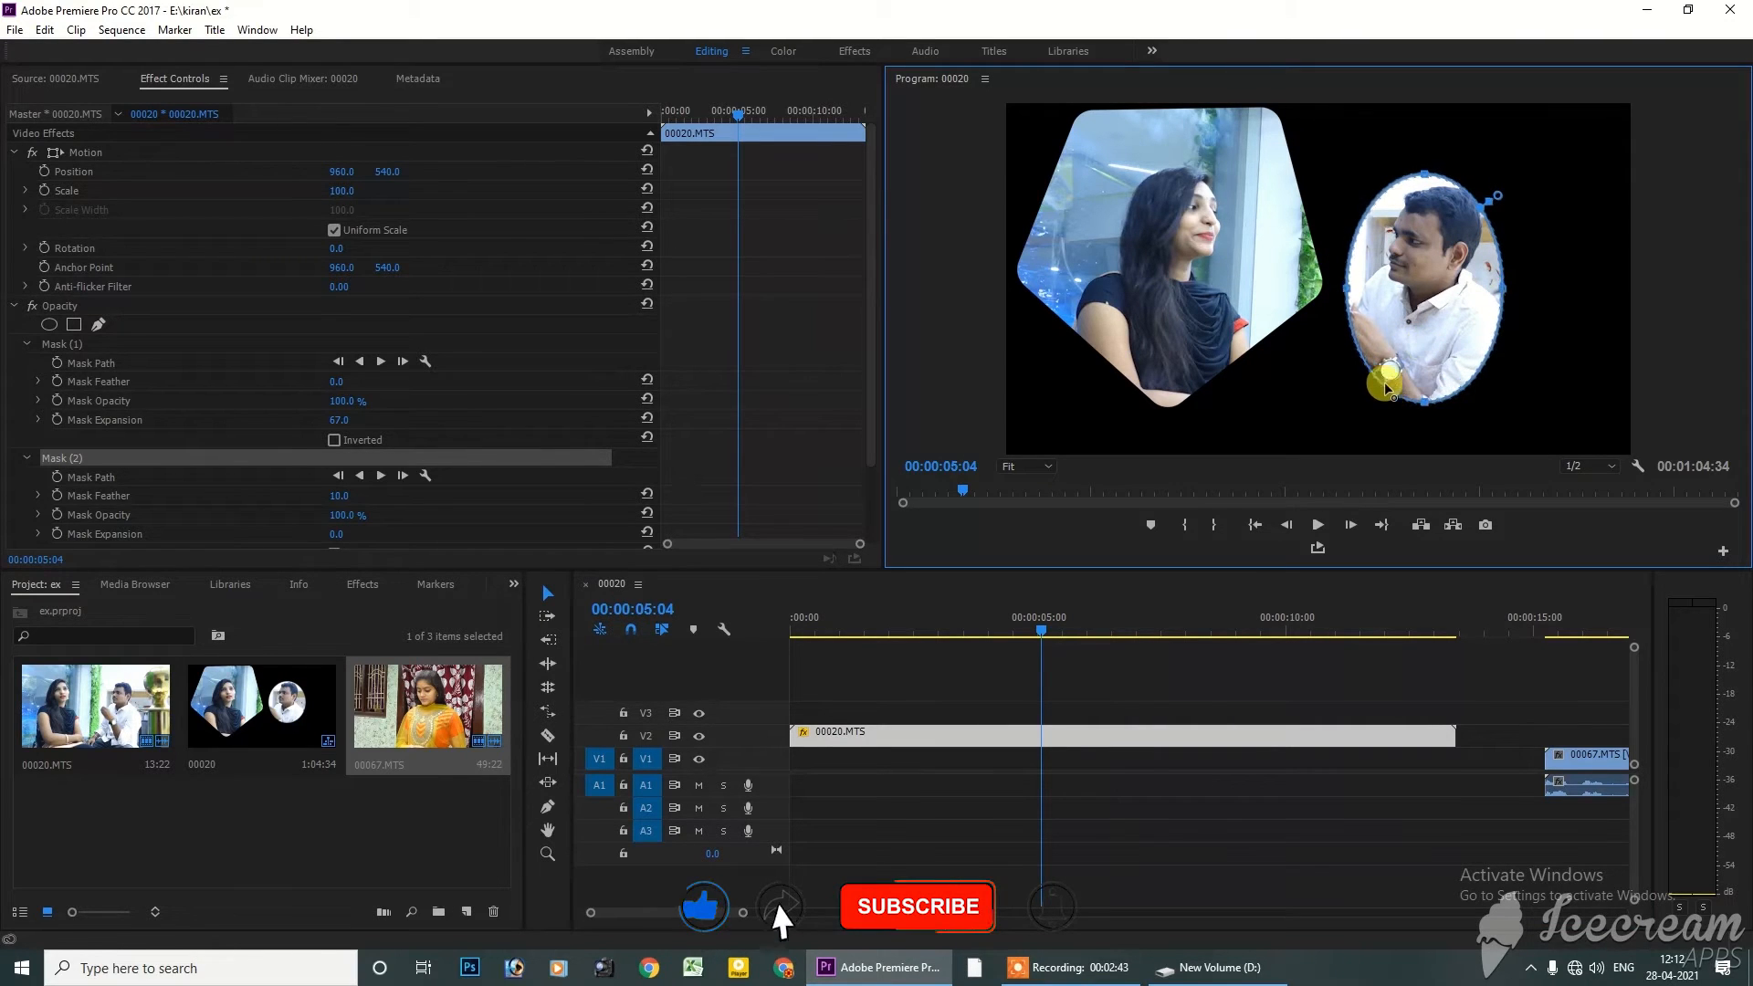
drag(1355, 290, 1263, 265)
drag(1420, 235, 1459, 234)
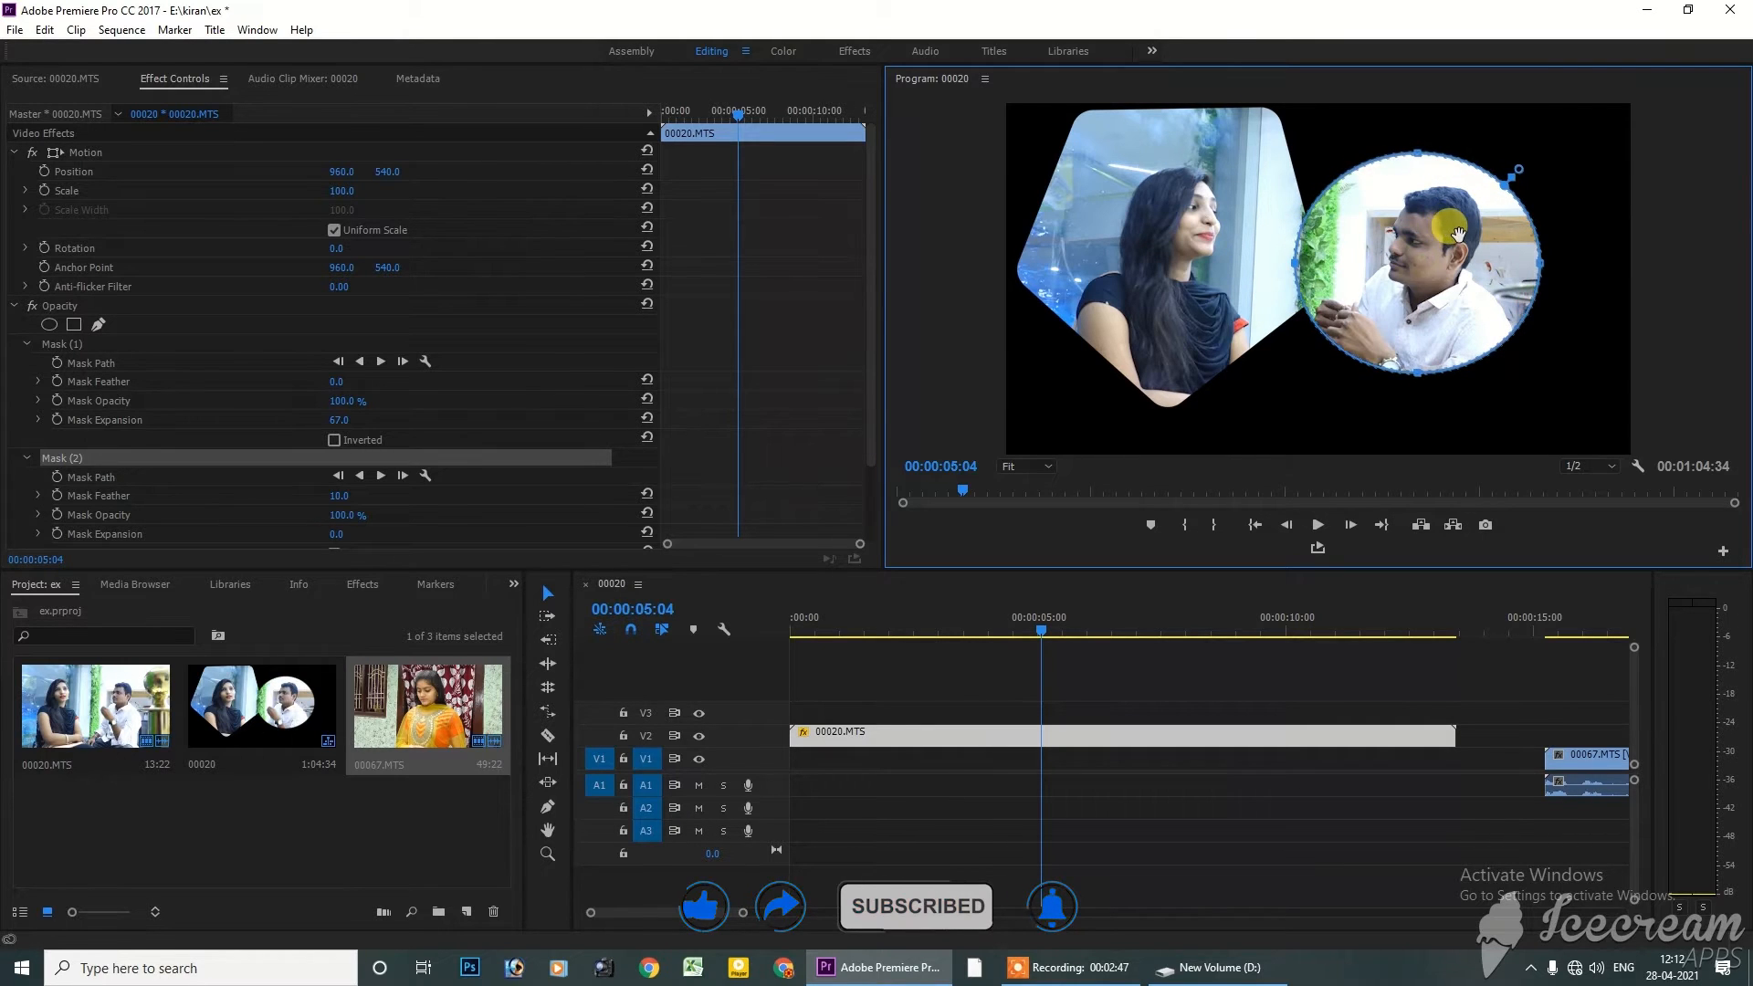
mouse_move(1520, 168)
mouse_down()
mouse_move(1551, 133)
mouse_move(1538, 147)
mouse_up()
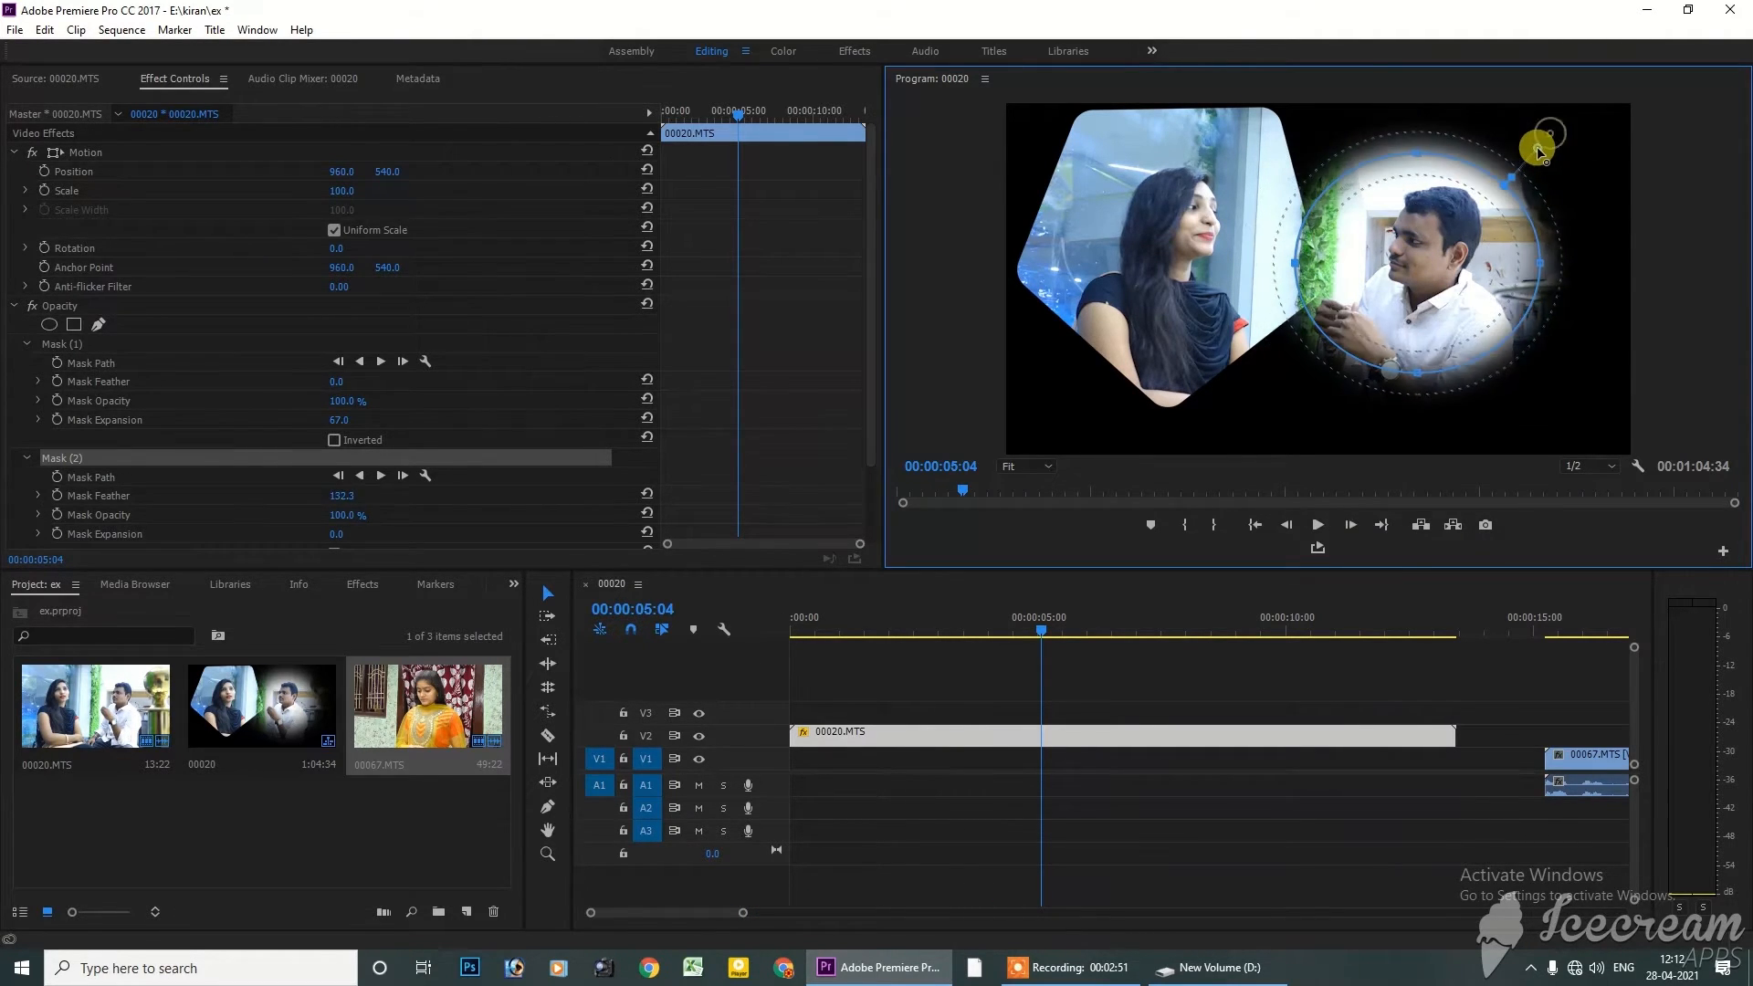
Step: Animate the pentagon mask's feather with a 0 keyframe at 00:00:02:15 and a much softer one at 00:00:07:10
drag(1053, 628, 813, 605)
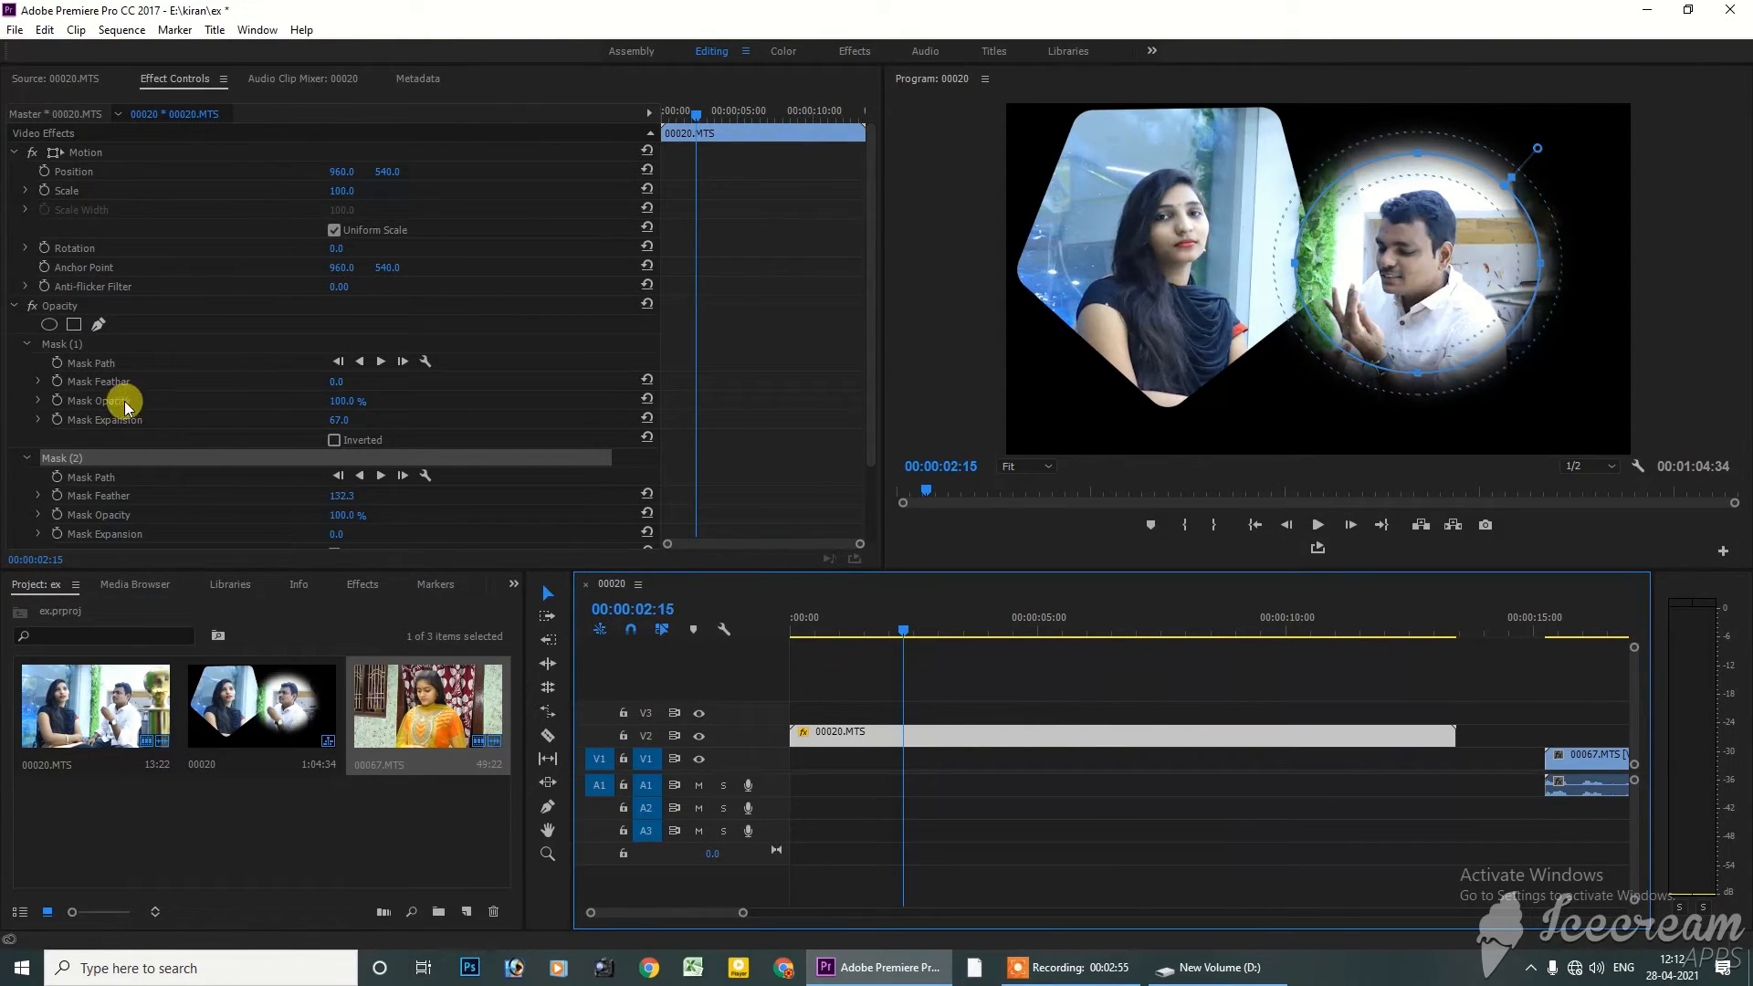
click(90, 385)
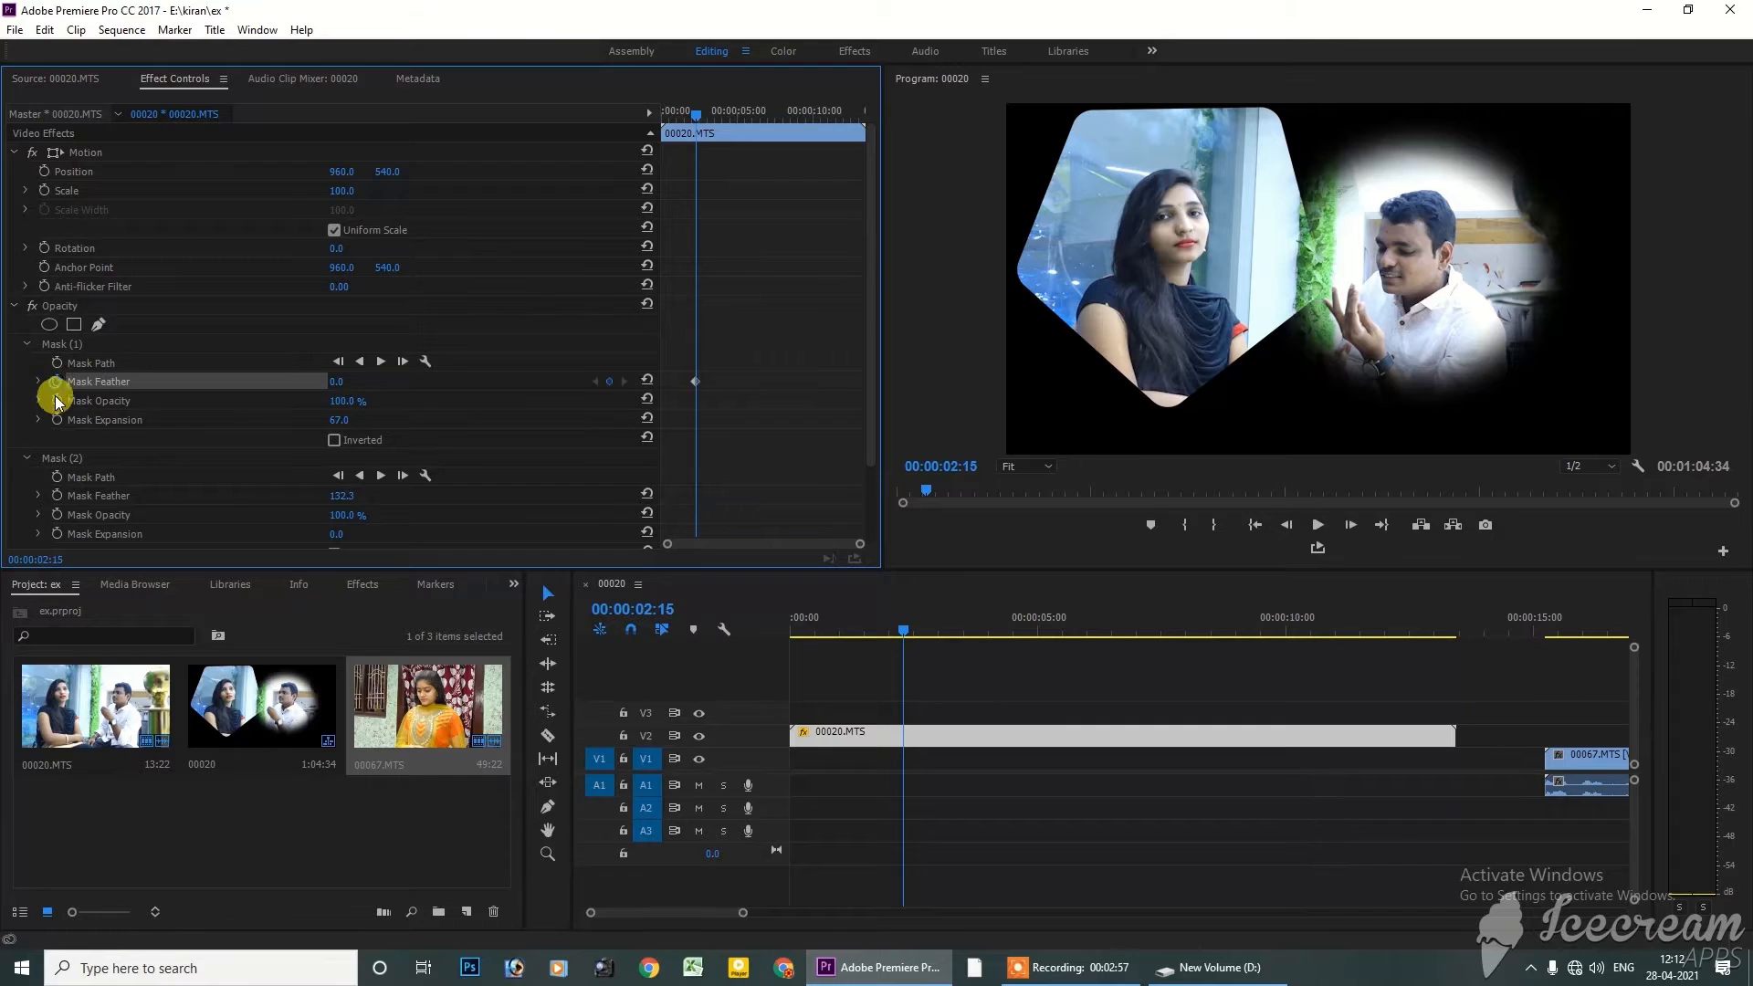
drag(699, 114, 772, 120)
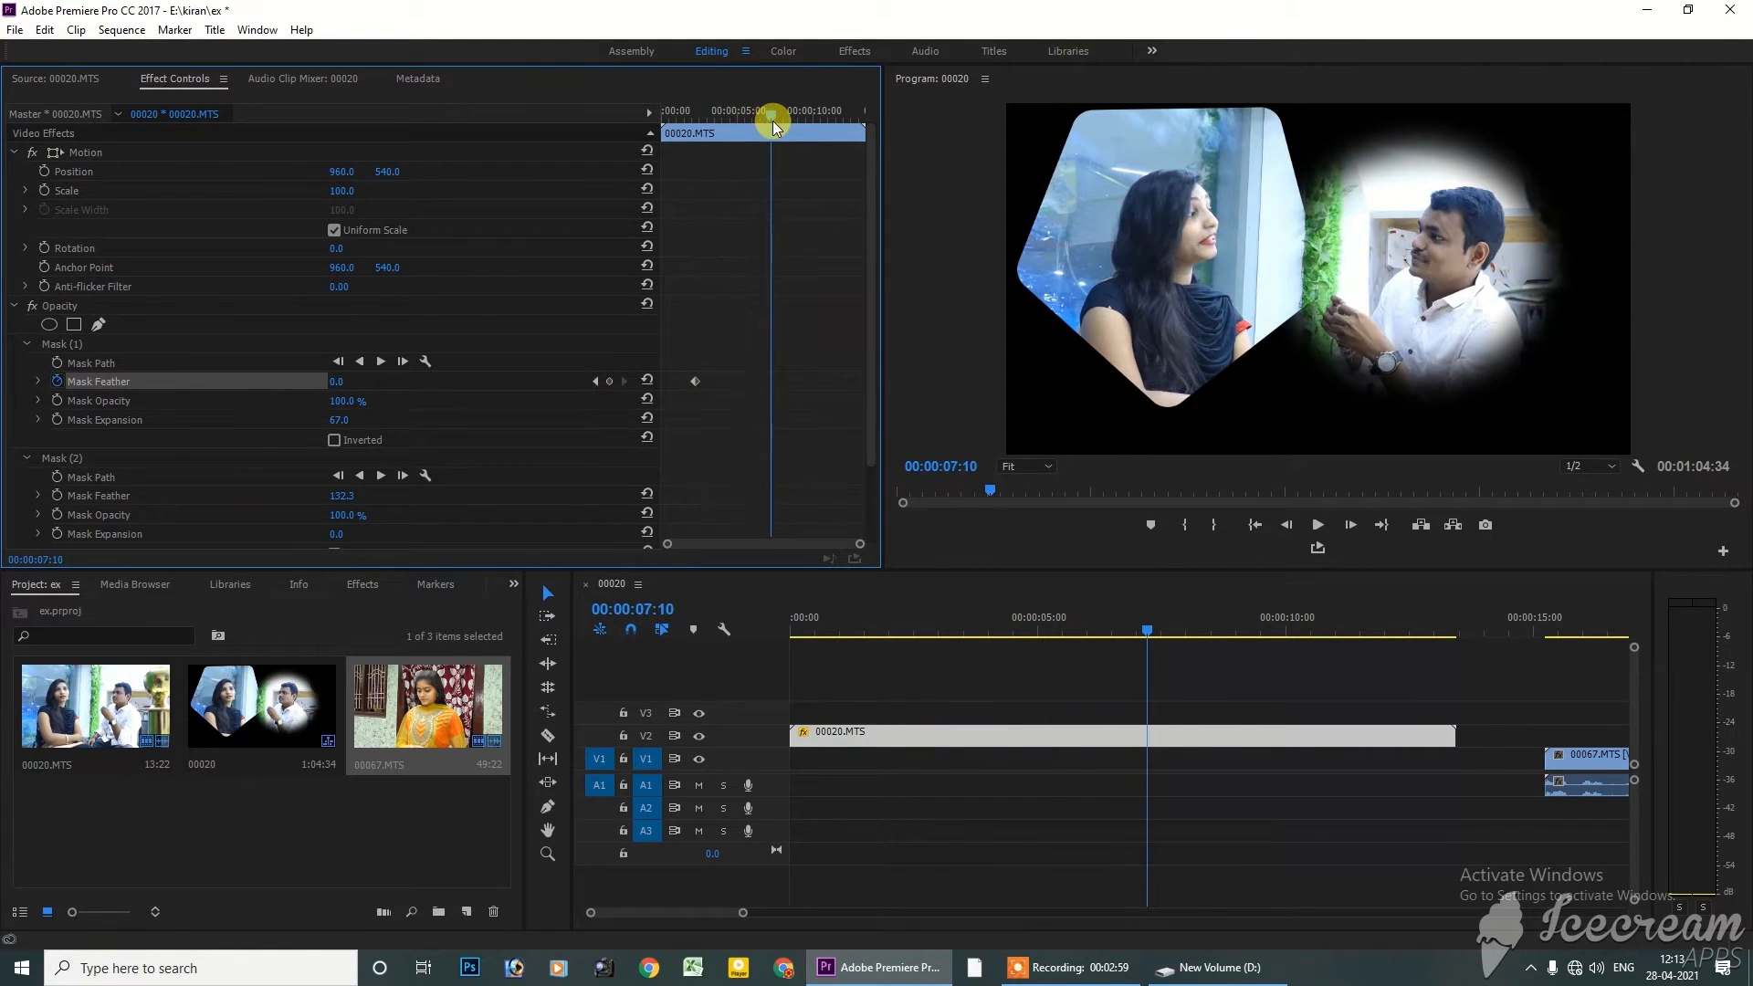
drag(334, 384, 402, 383)
Step: Play back the section between the two feather keyframes to review the mask animation
drag(1100, 627, 970, 624)
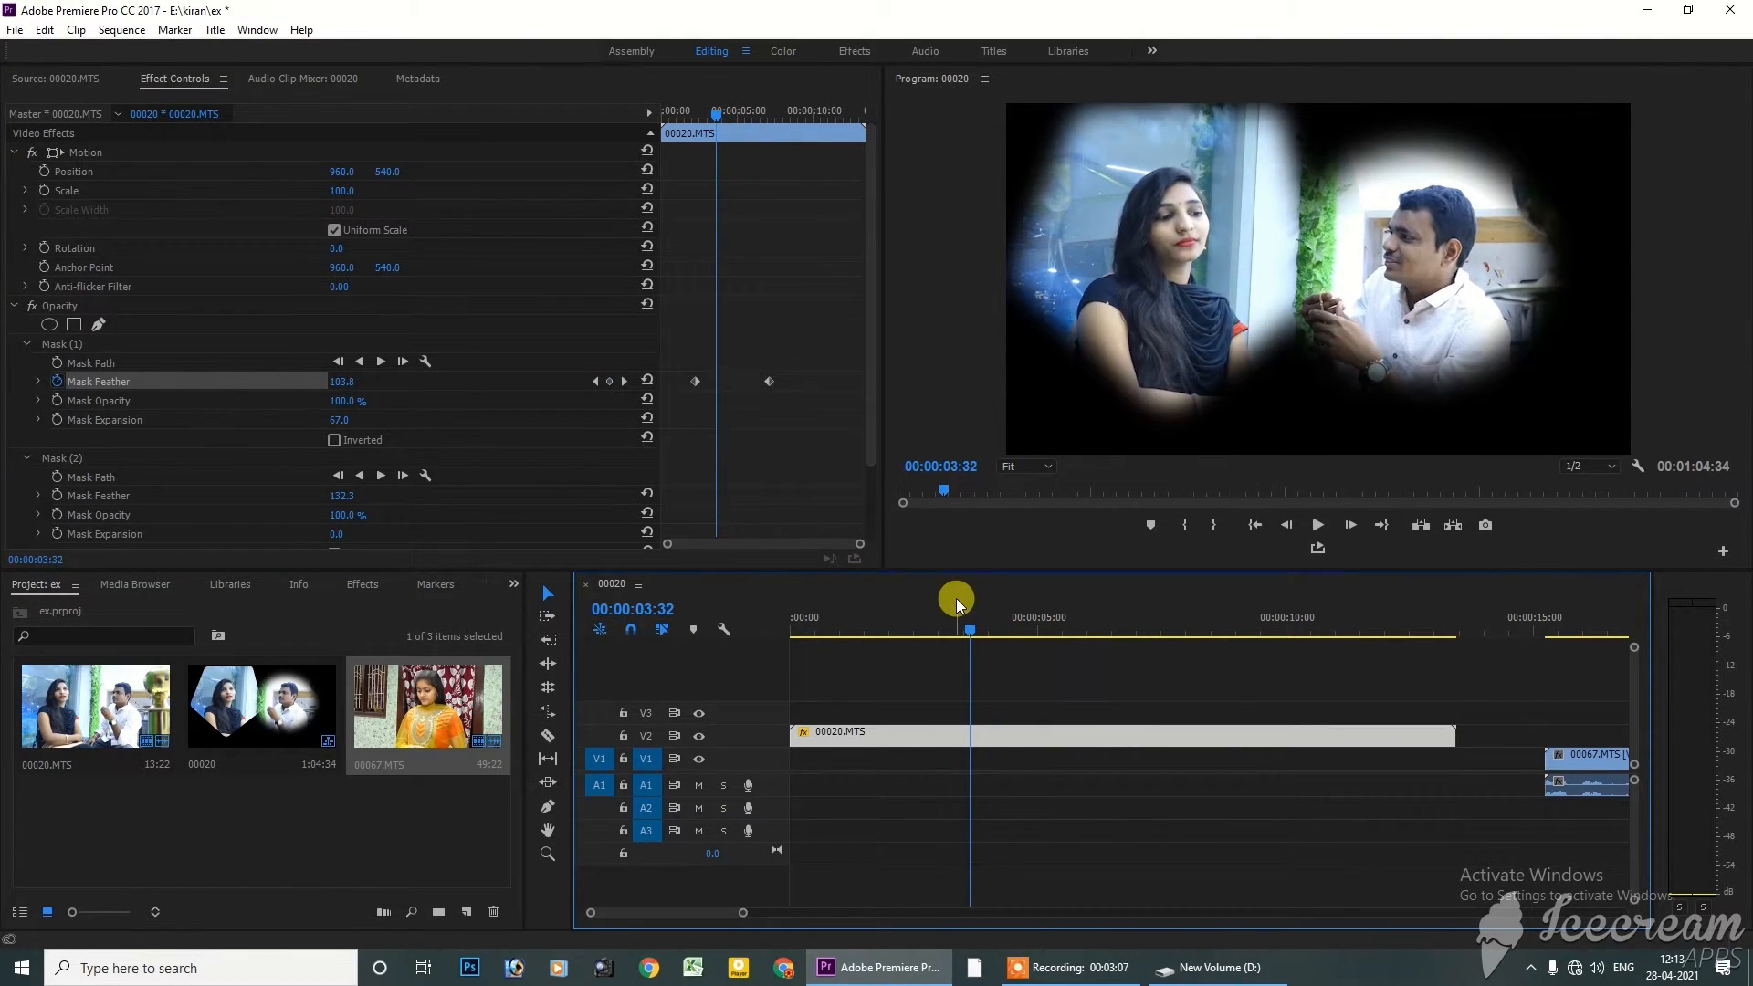
key(space)
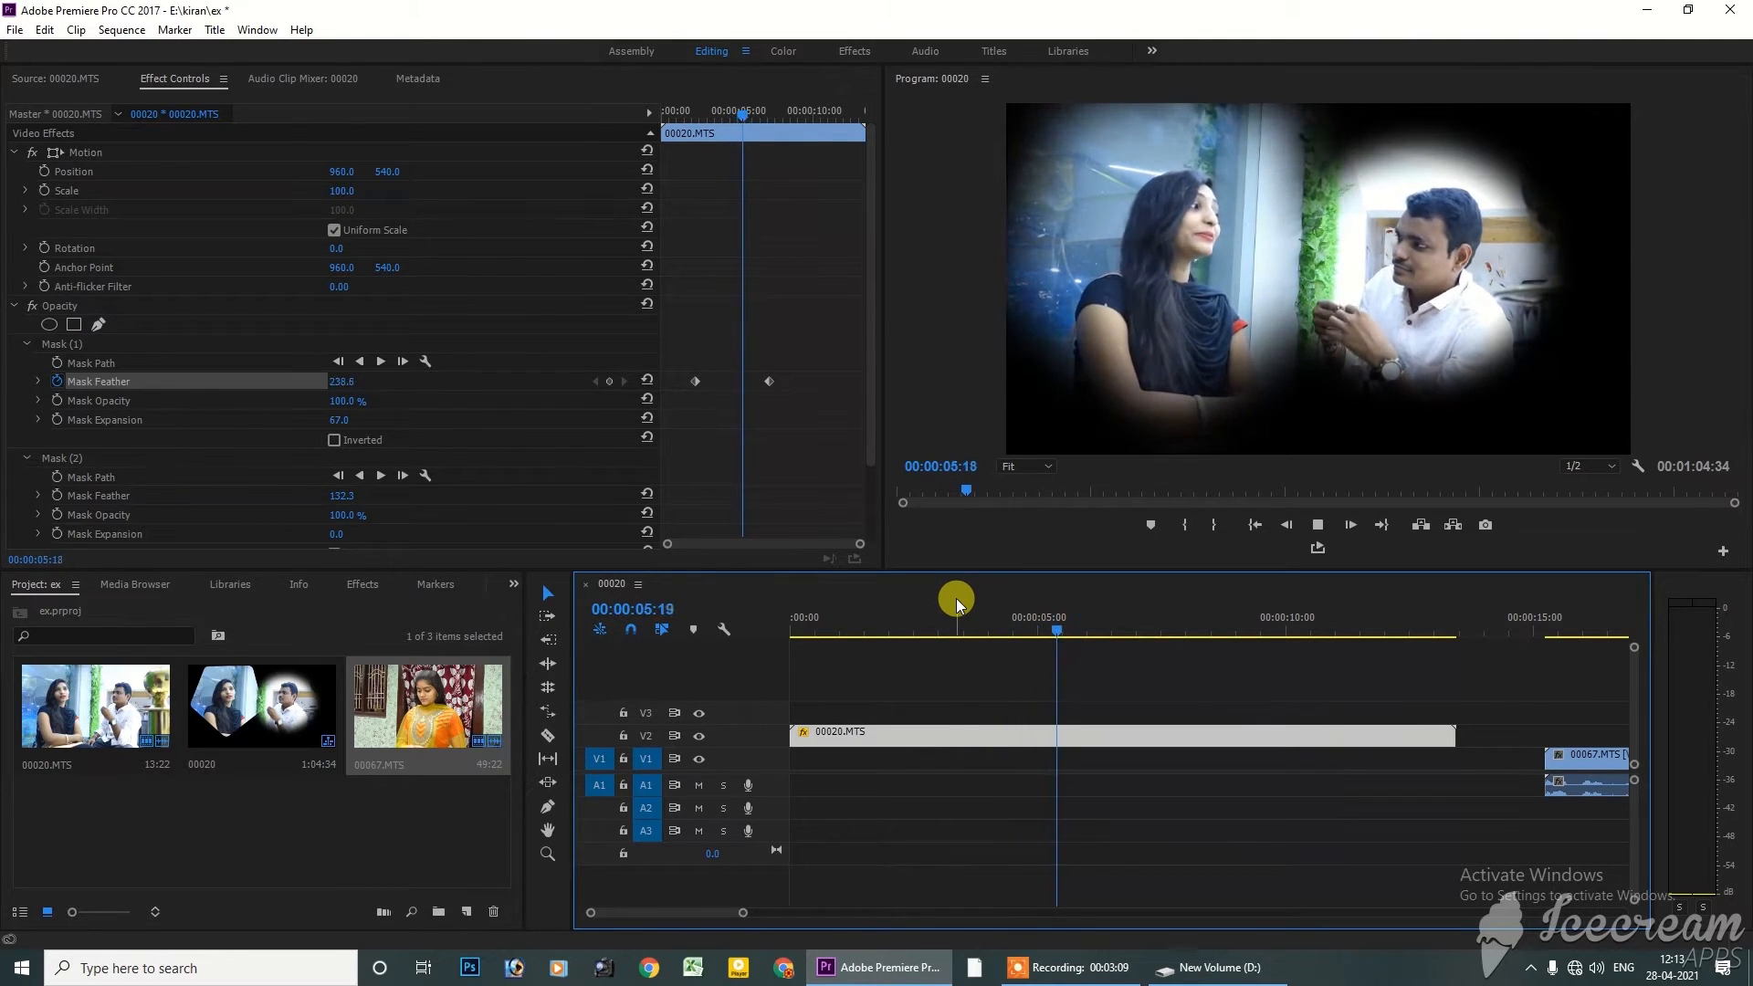
key(space)
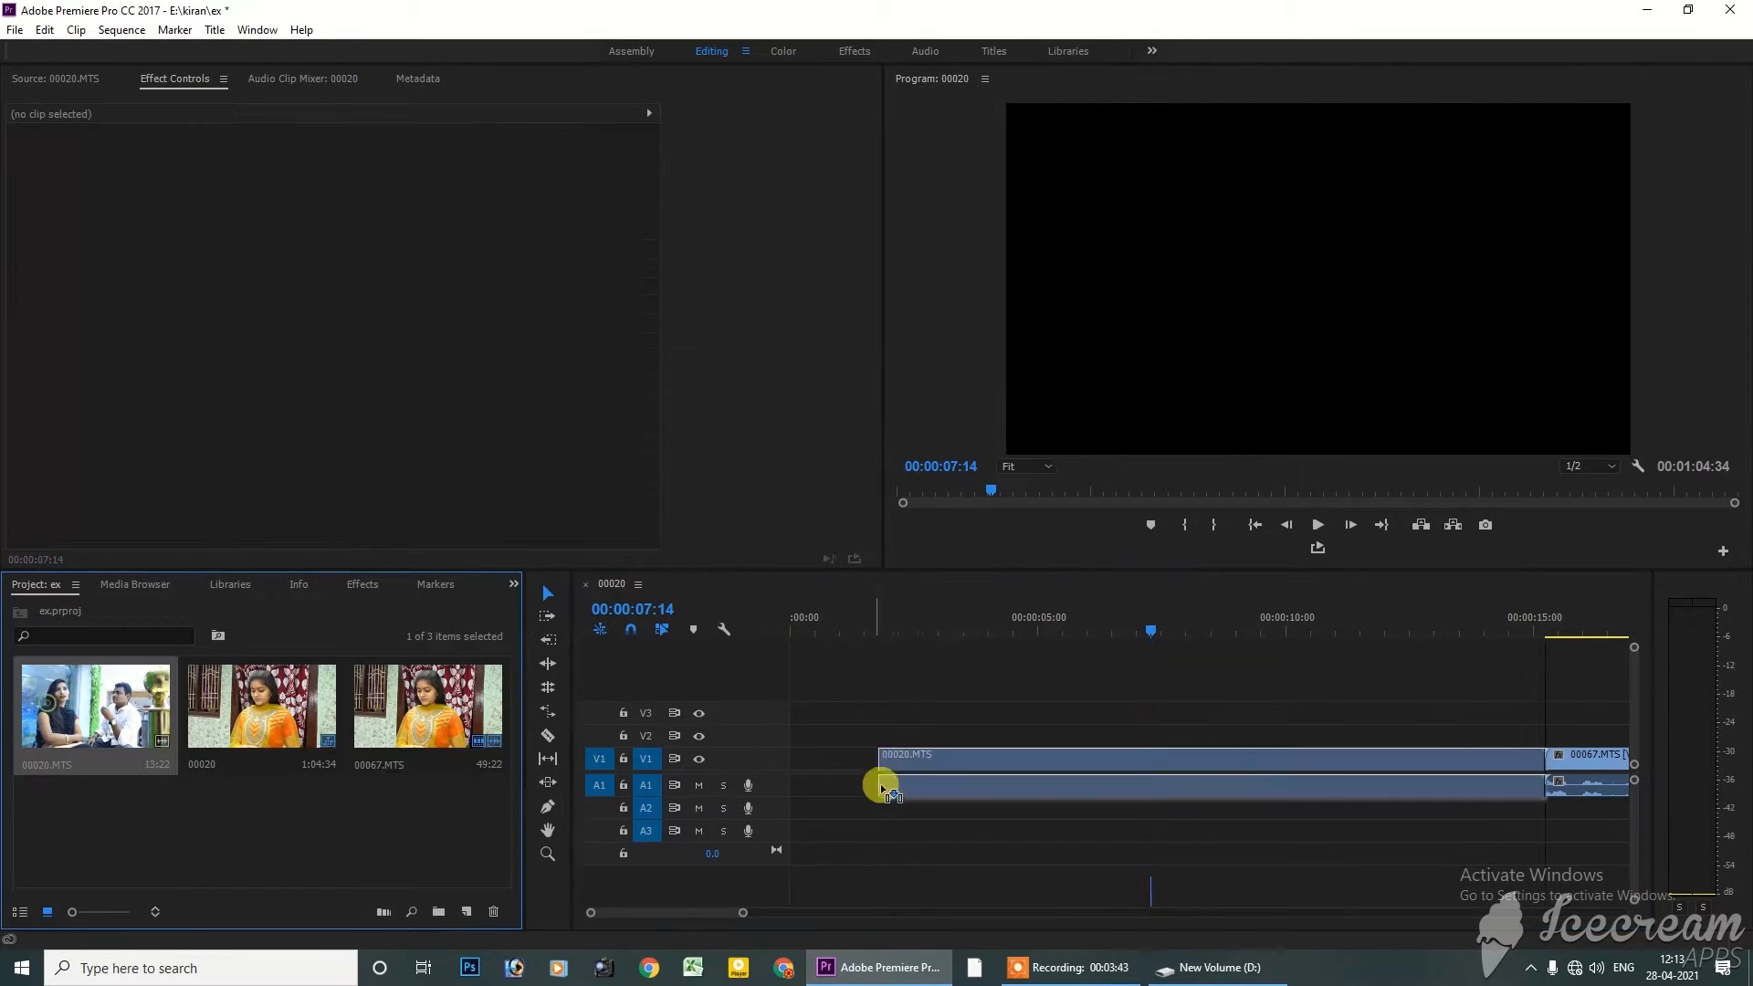
Step: Place a fresh copy of 00020.MTS at the start of track V1 and move the playhead to 00:00:07:05
drag(880, 783, 794, 781)
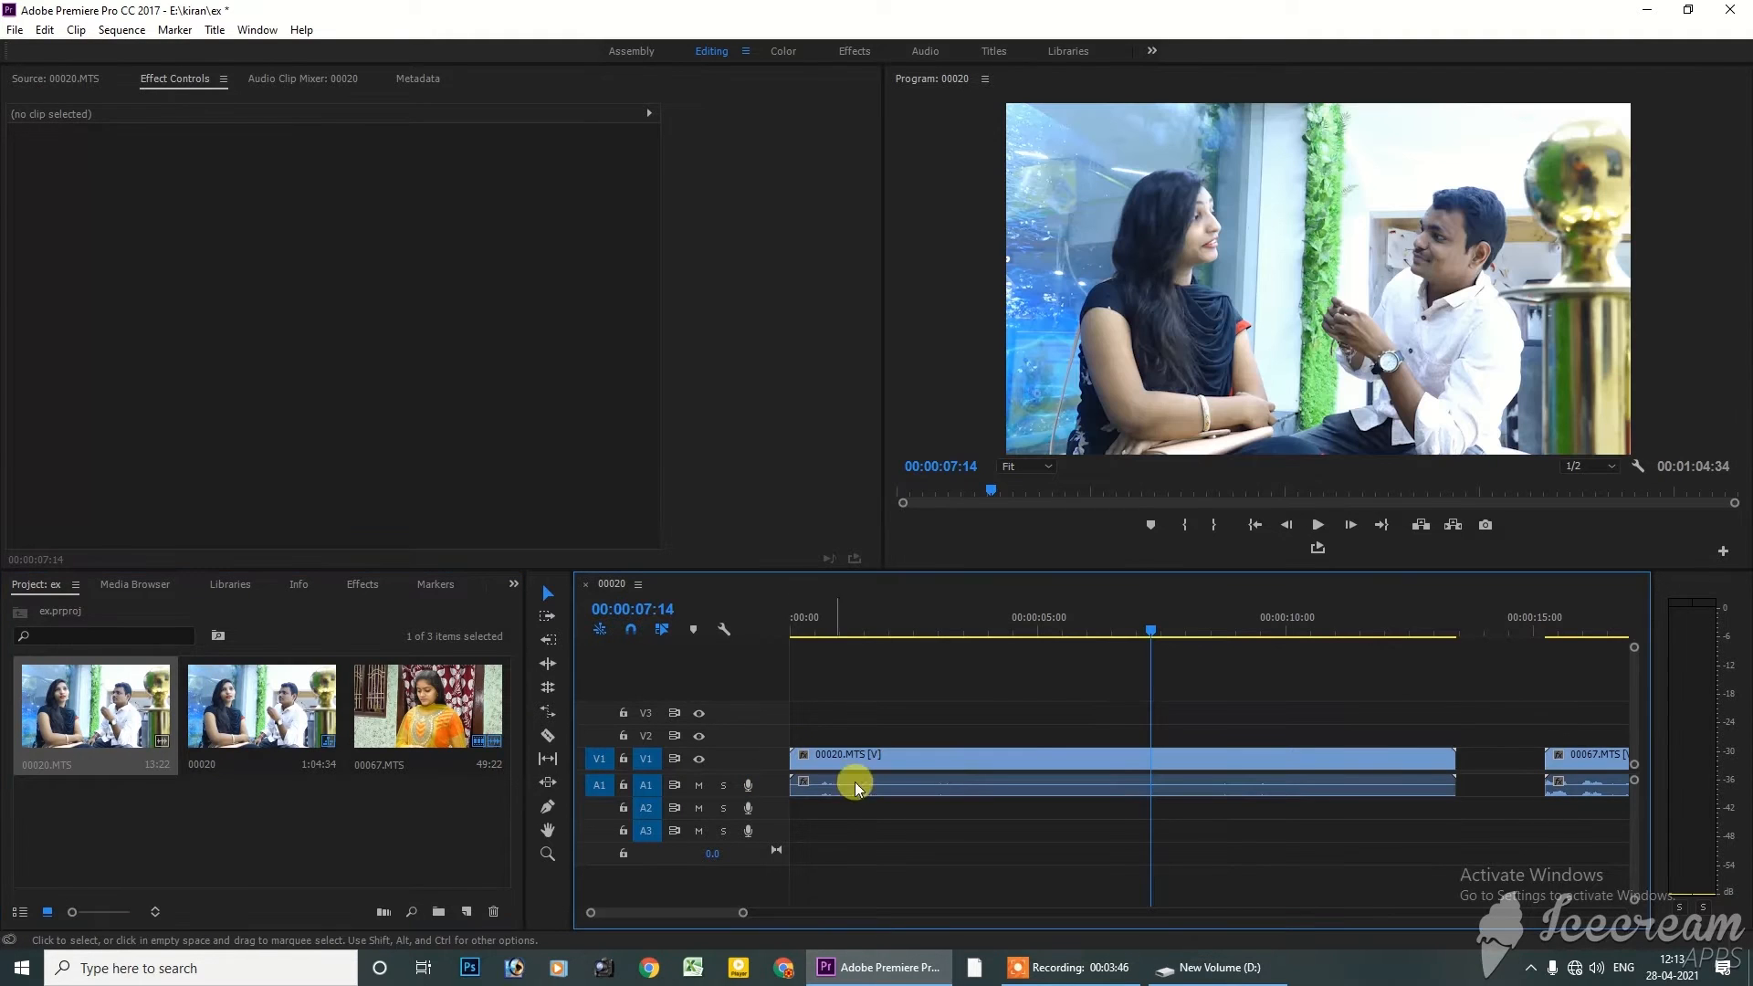
mouse_move(1145, 637)
mouse_down()
mouse_move(1168, 630)
mouse_move(1141, 633)
mouse_up()
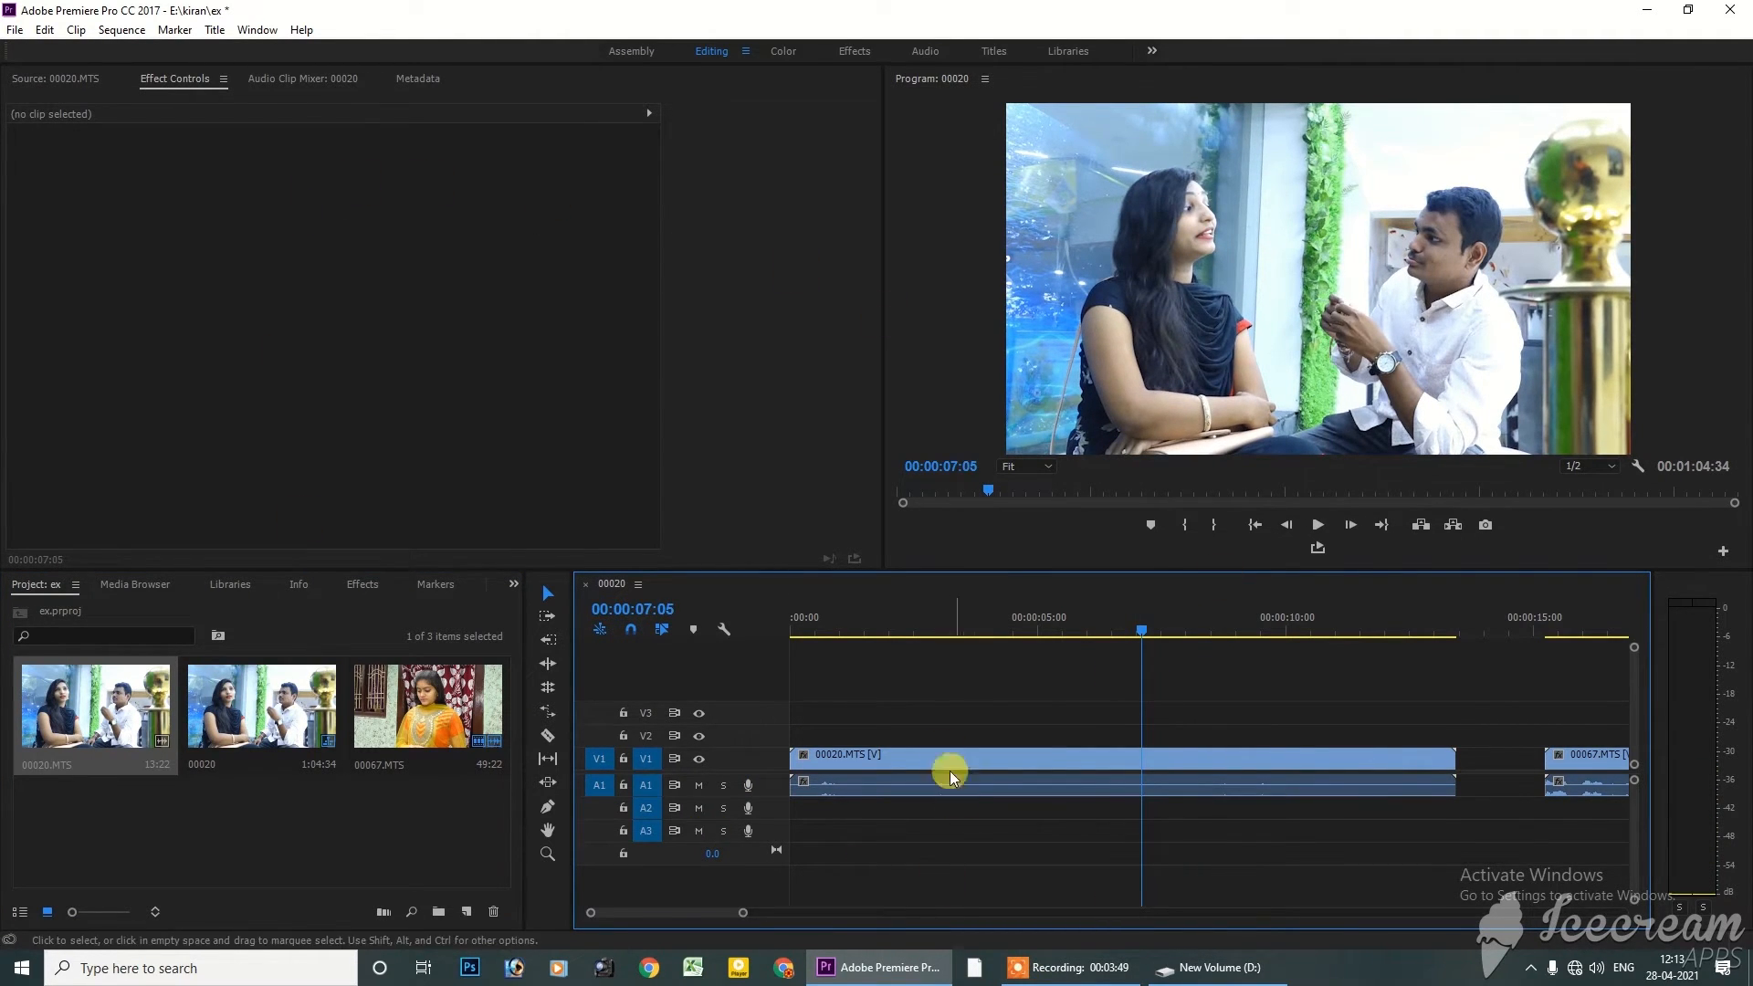
Step: Draw a freehand Pen opacity mask on 00020.MTS around the woman, down between the couple, and over the man's head and shoulder
click(930, 760)
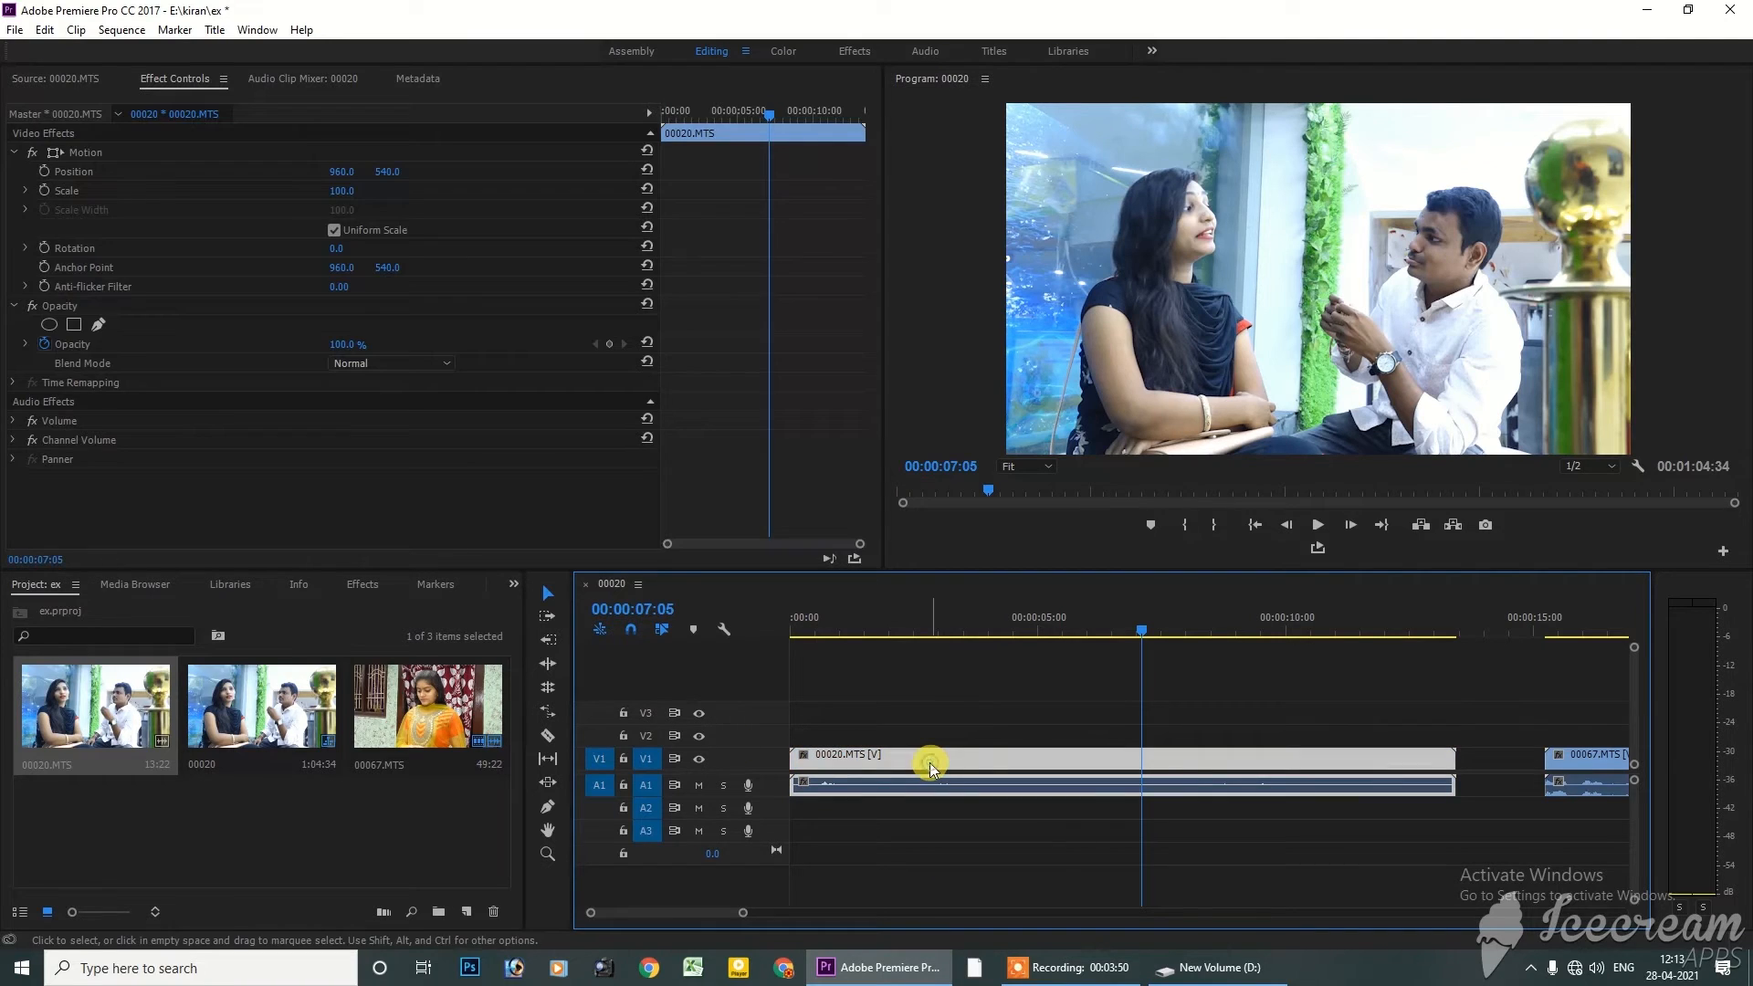
click(96, 325)
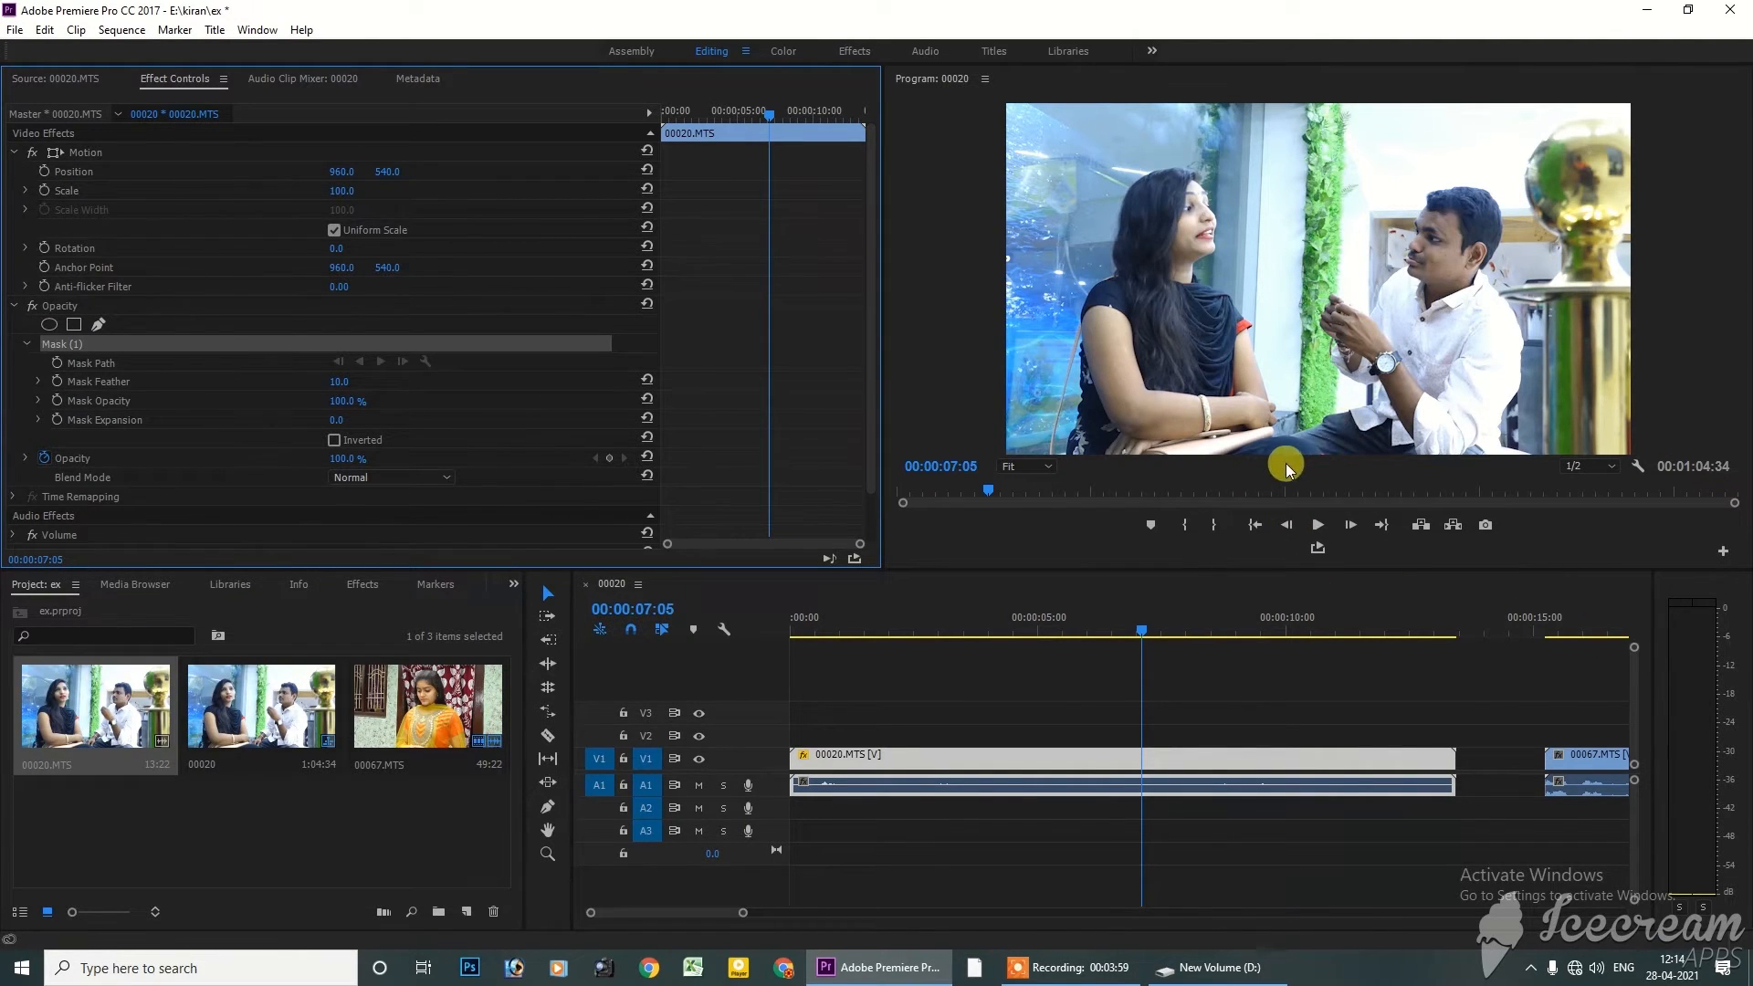
click(1068, 462)
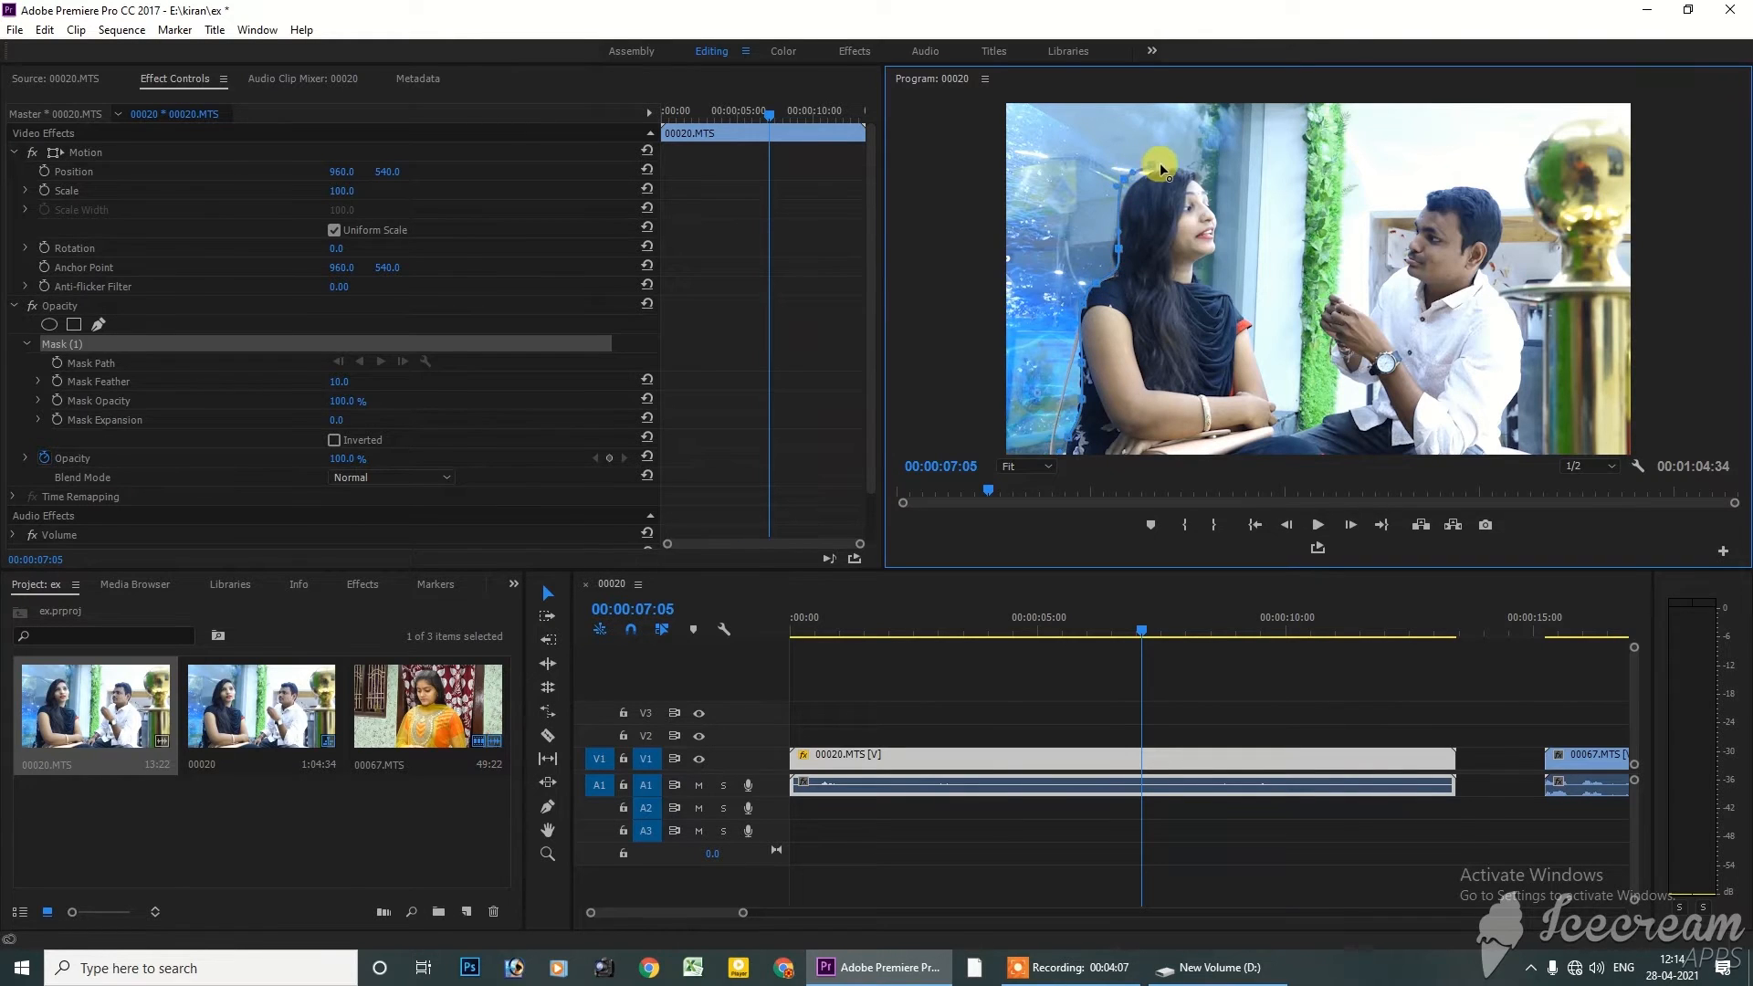
drag(1160, 162, 1202, 172)
click(1276, 308)
click(1275, 348)
click(1287, 376)
click(1312, 280)
click(1349, 252)
click(1386, 216)
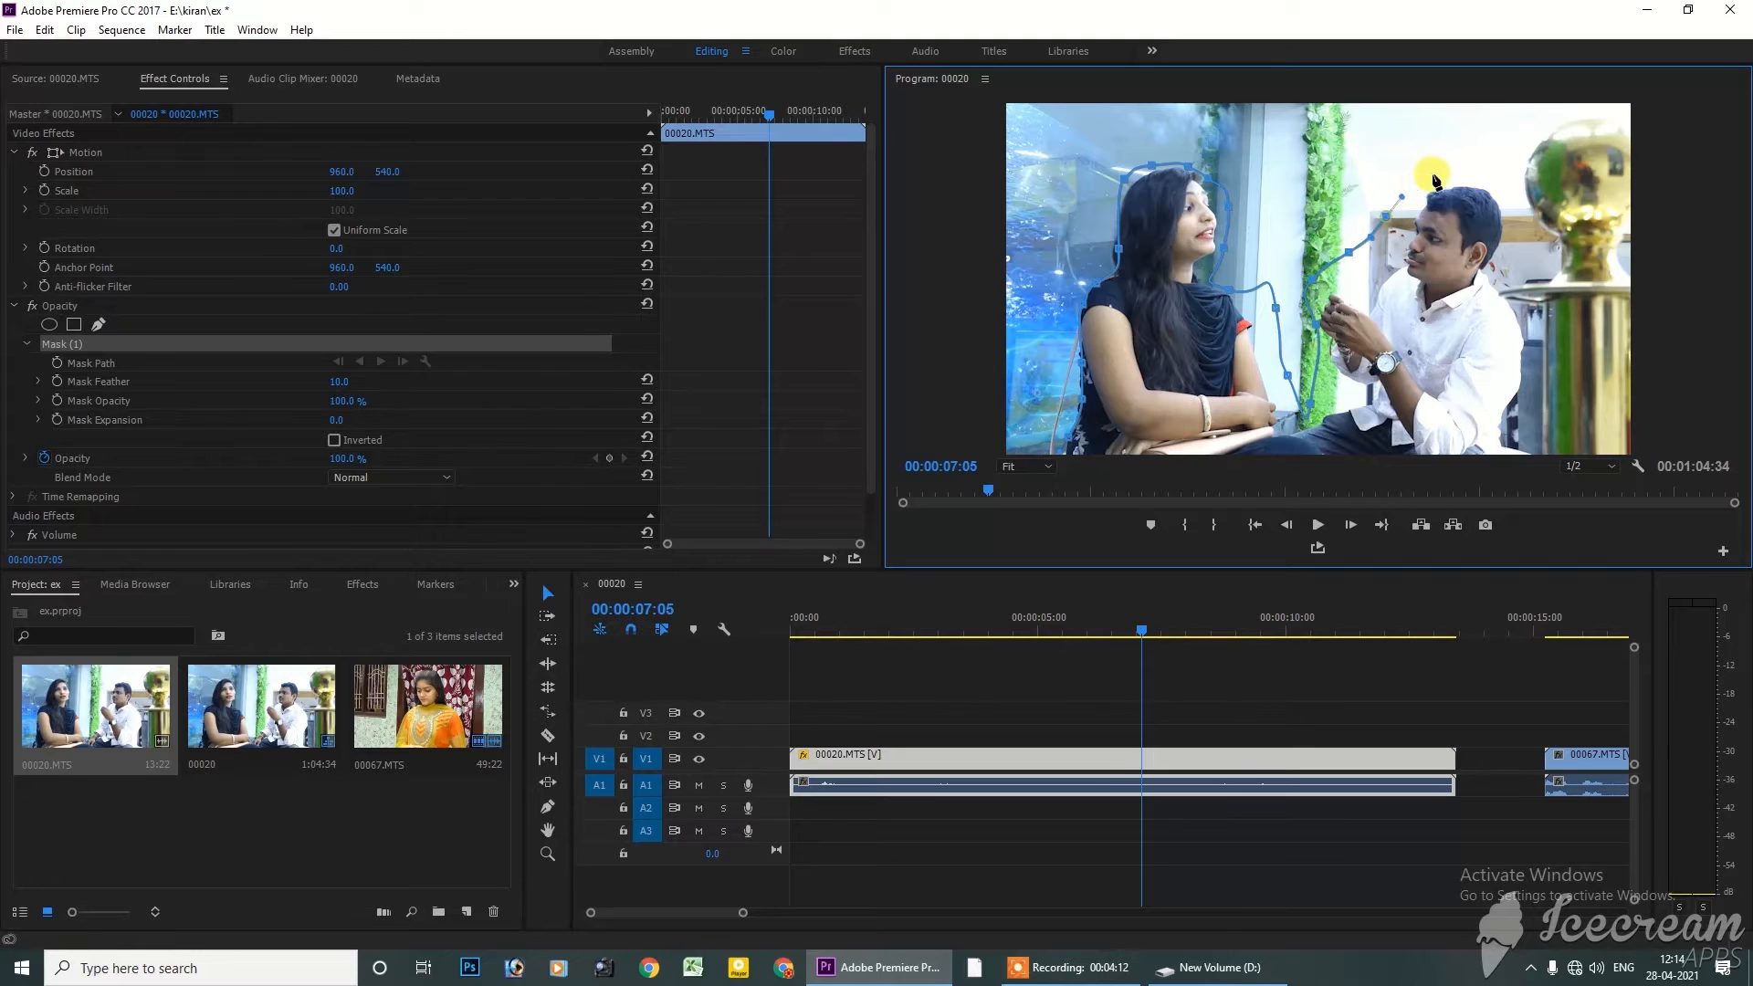
drag(1450, 170, 1492, 173)
mouse_move(1516, 189)
mouse_down()
mouse_move(1541, 250)
mouse_move(1535, 329)
mouse_up()
drag(1204, 493, 1196, 491)
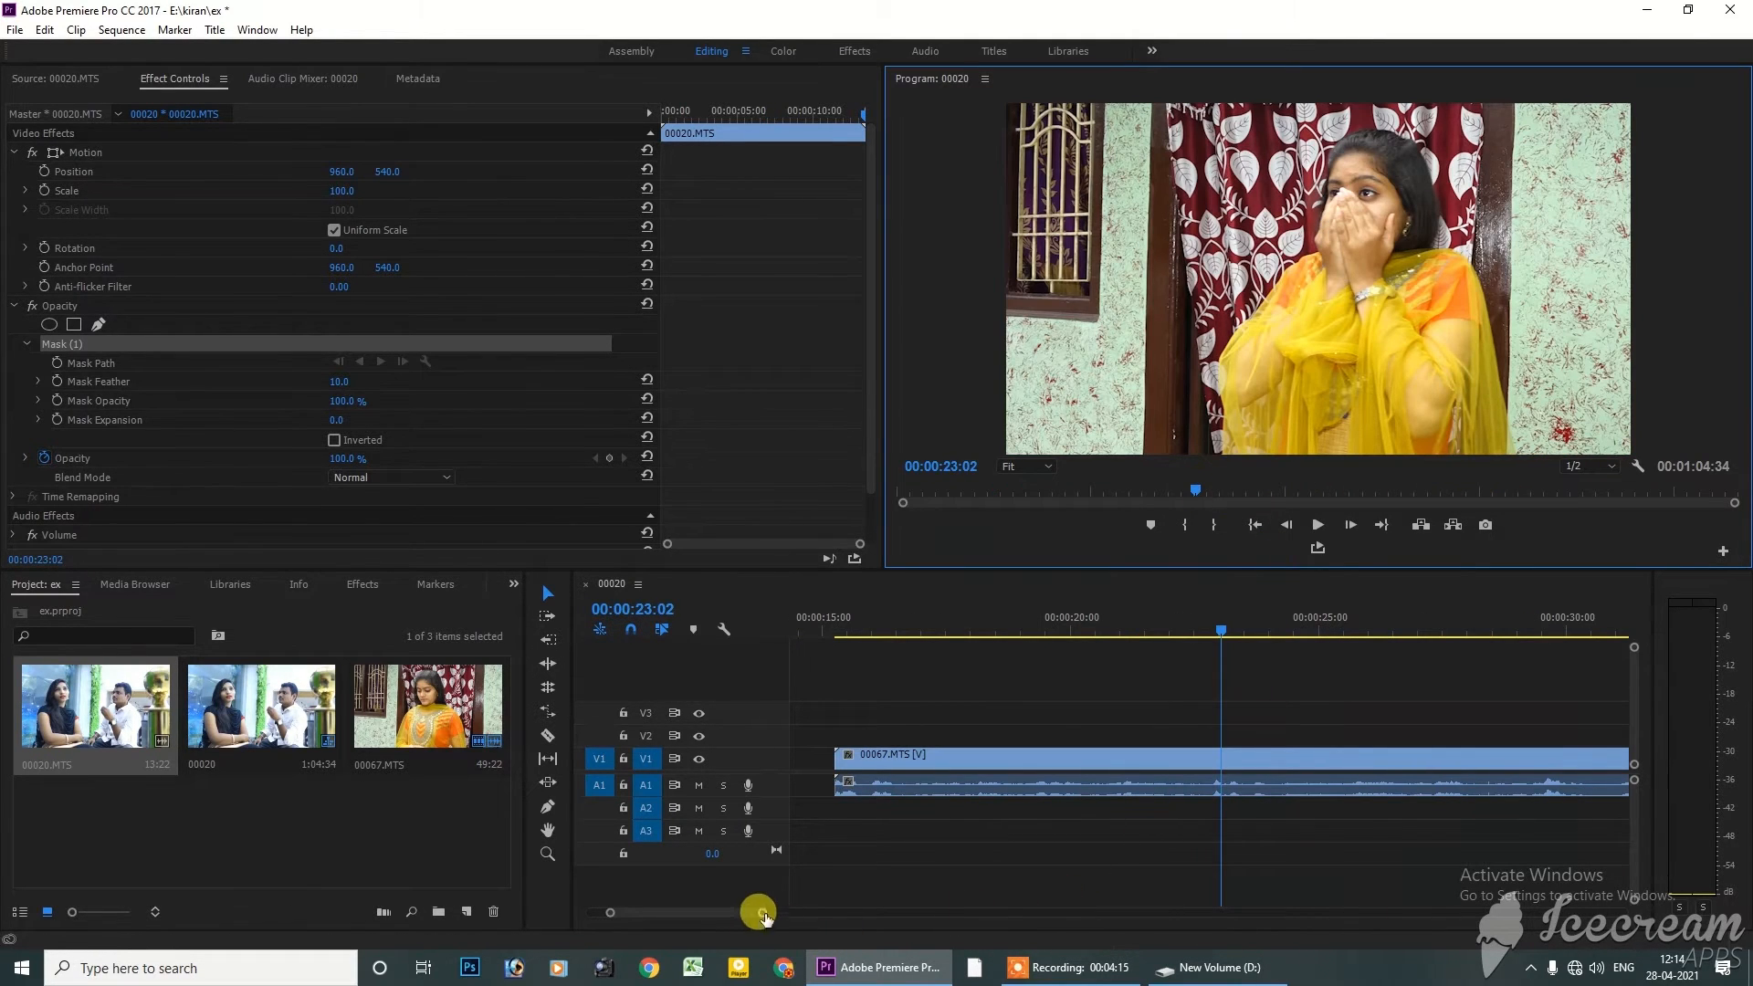
drag(762, 913, 940, 910)
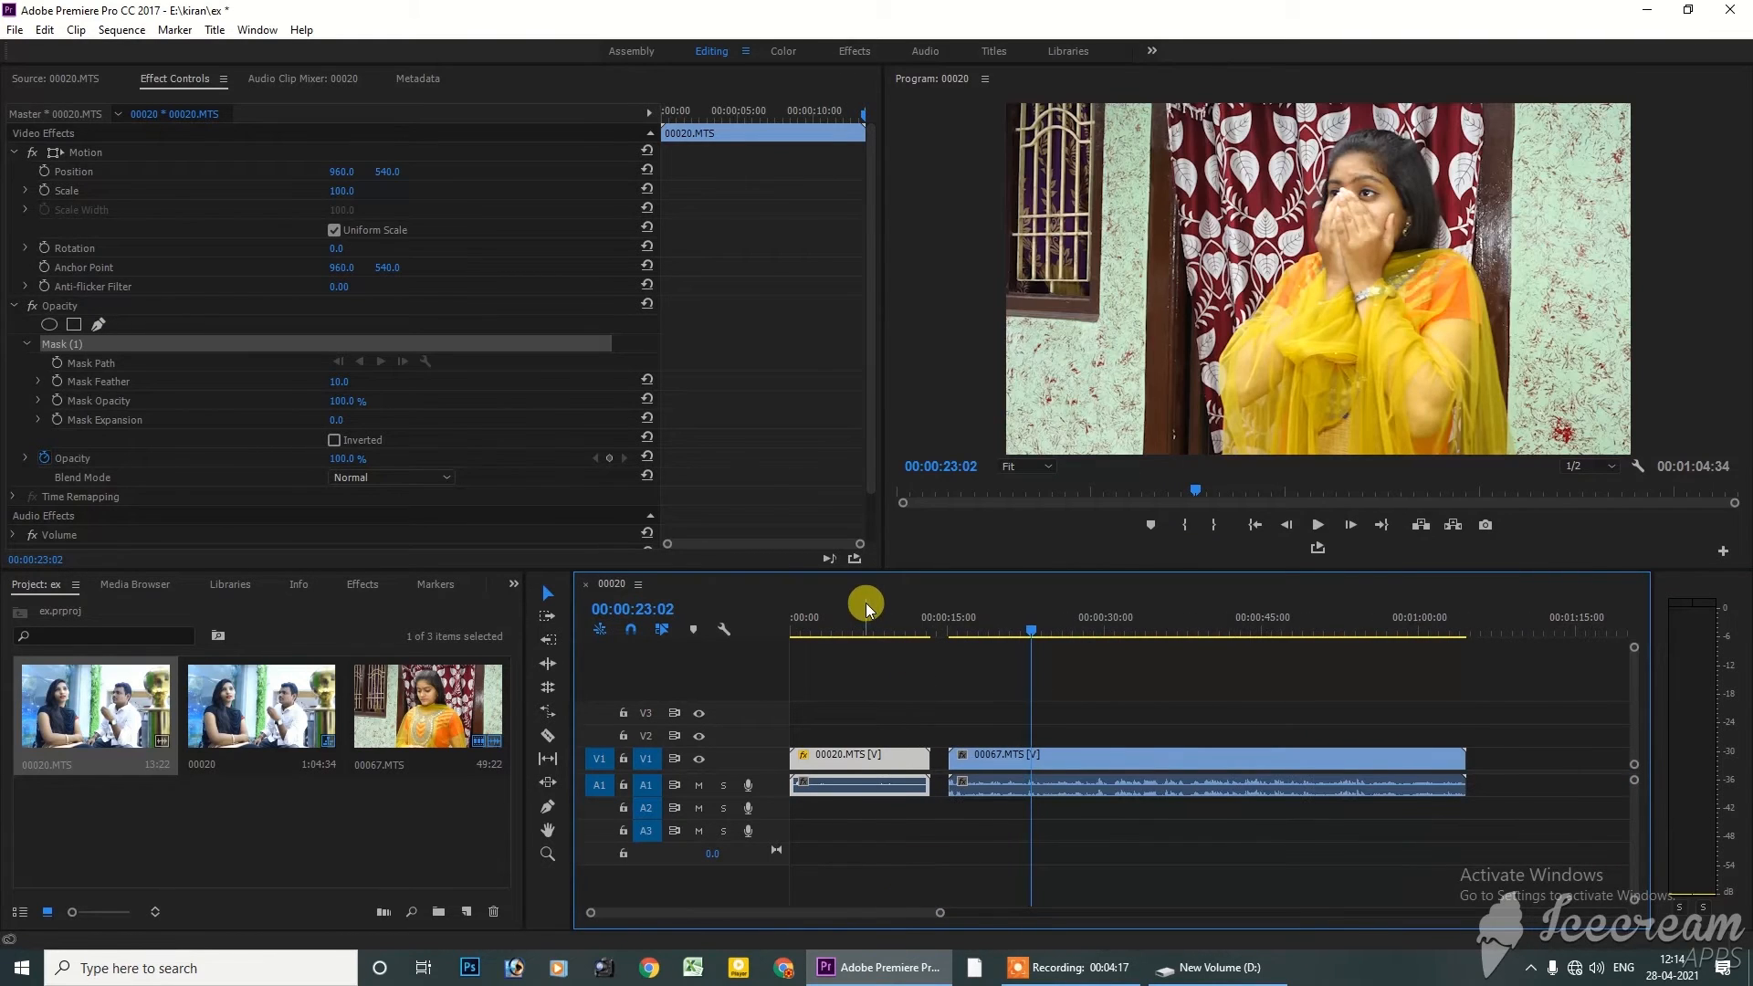
click(865, 607)
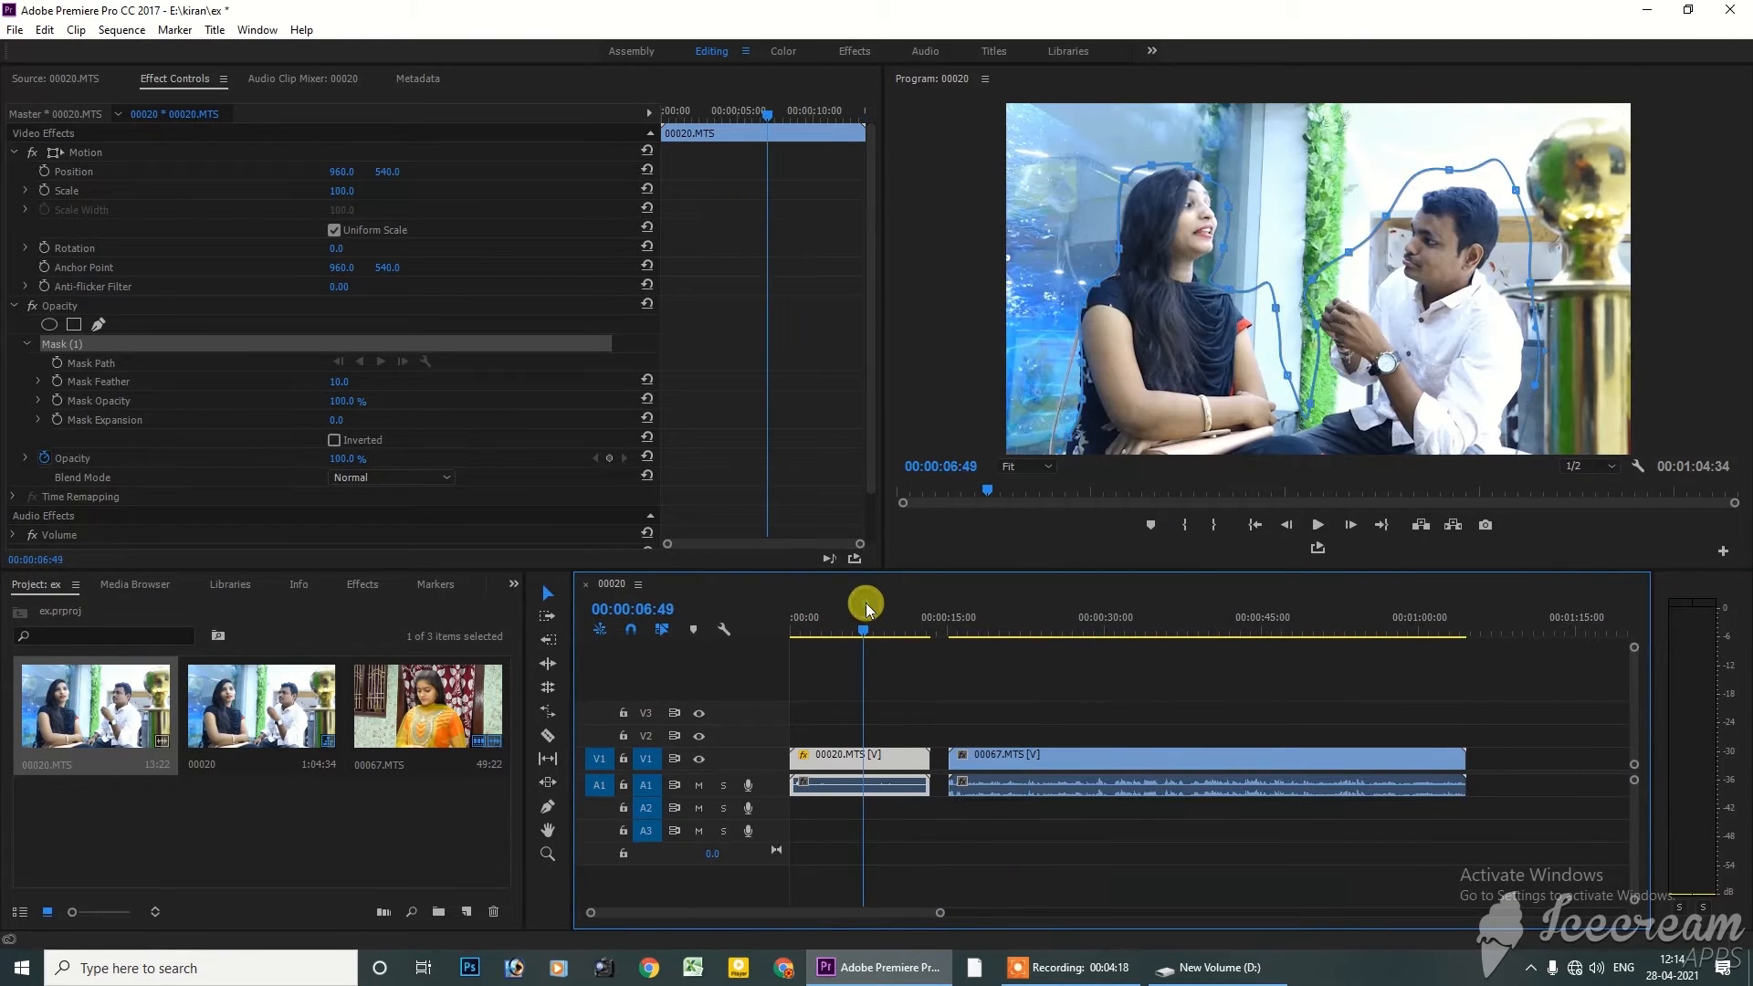
Step: Close the freehand mask along the bottom of the frame at its starting point and pull its feather handle outward
click(1392, 449)
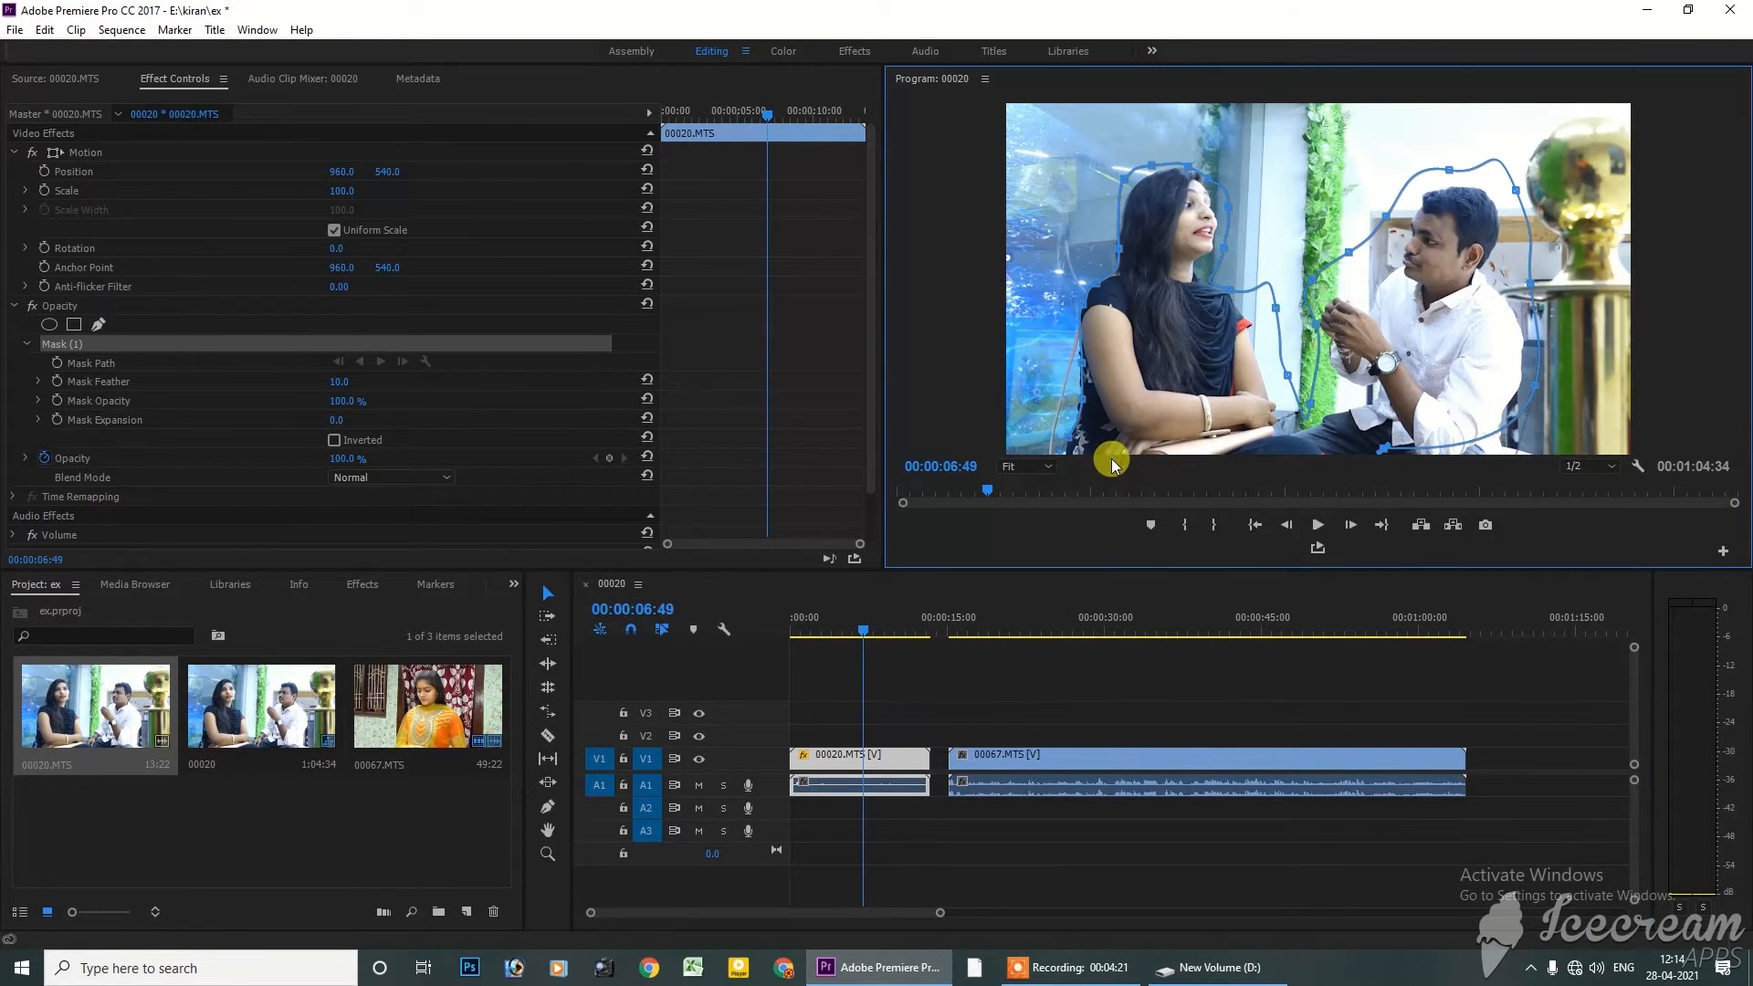
drag(1070, 445, 1077, 458)
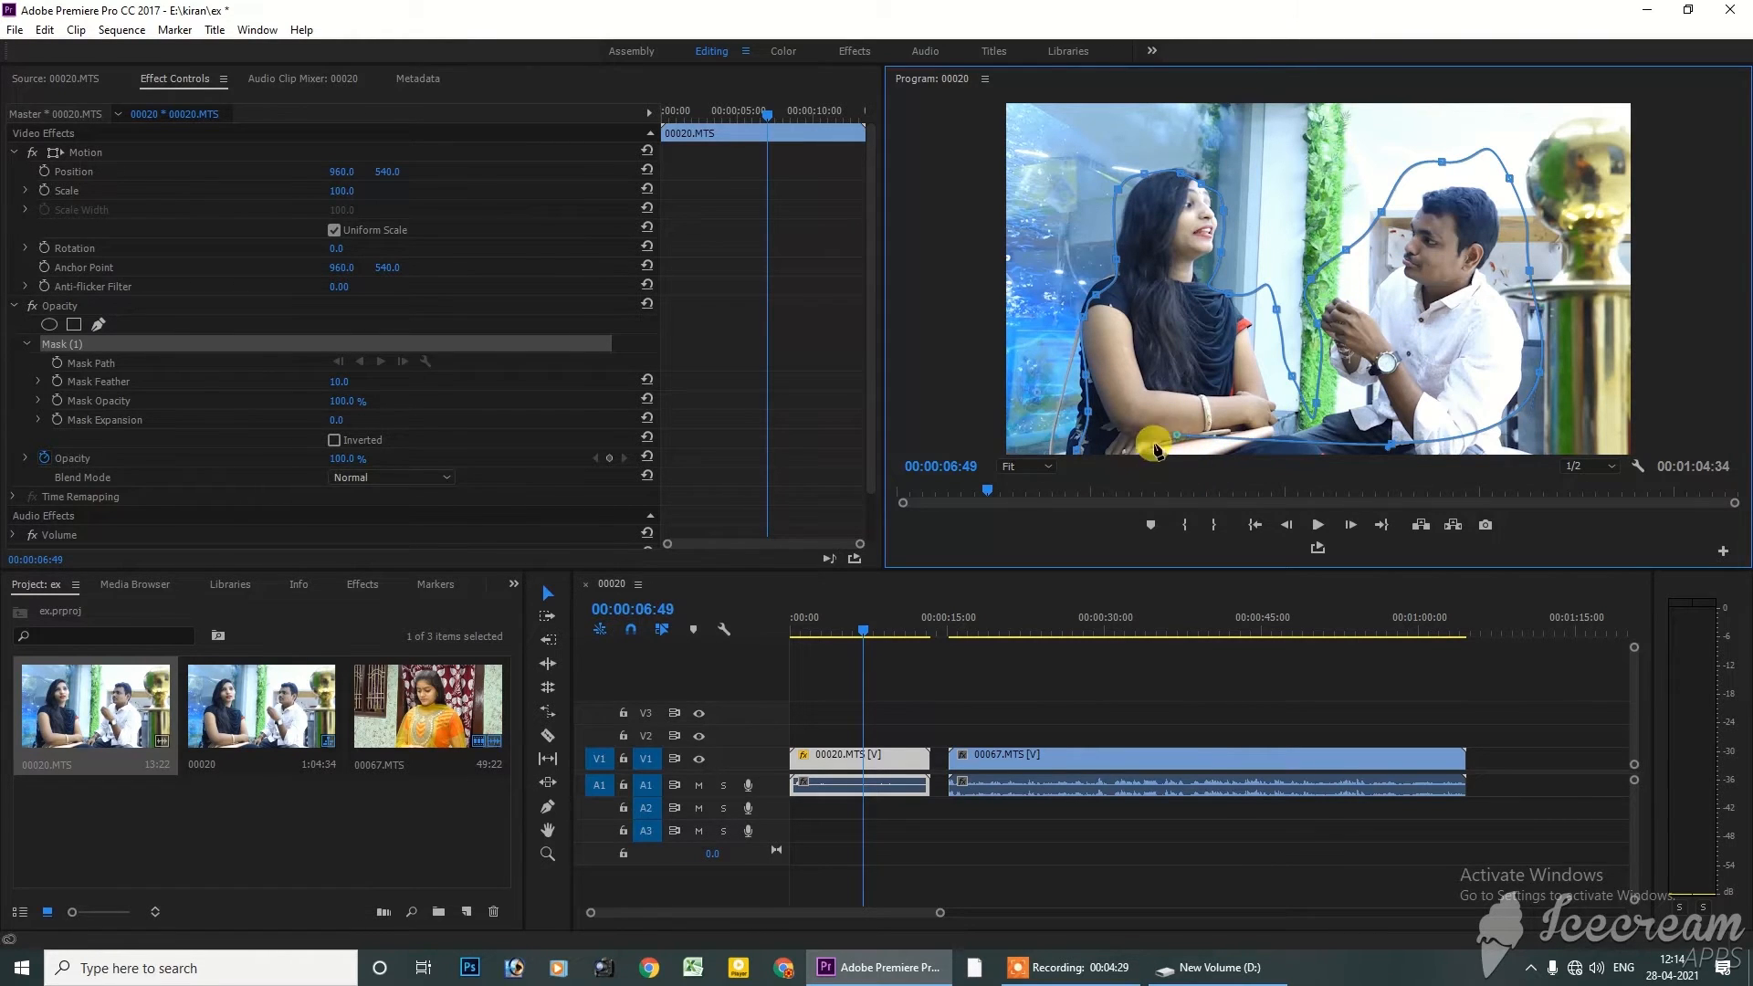
click(1079, 454)
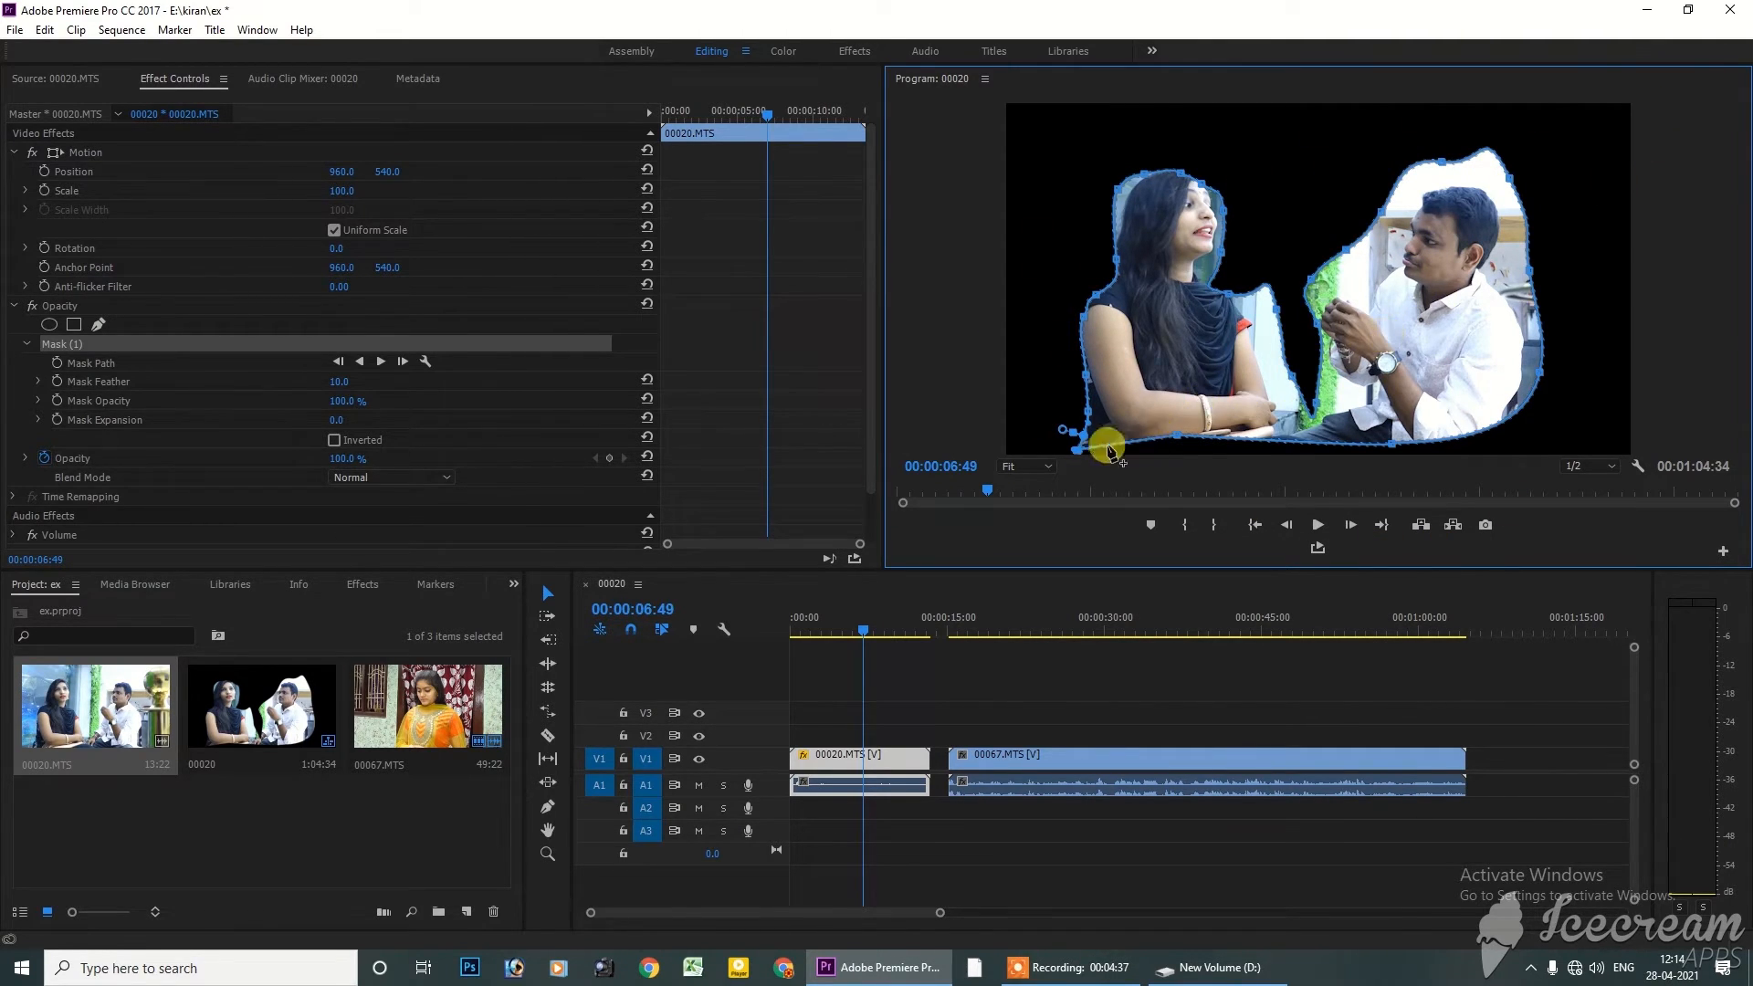
drag(1061, 429, 1029, 411)
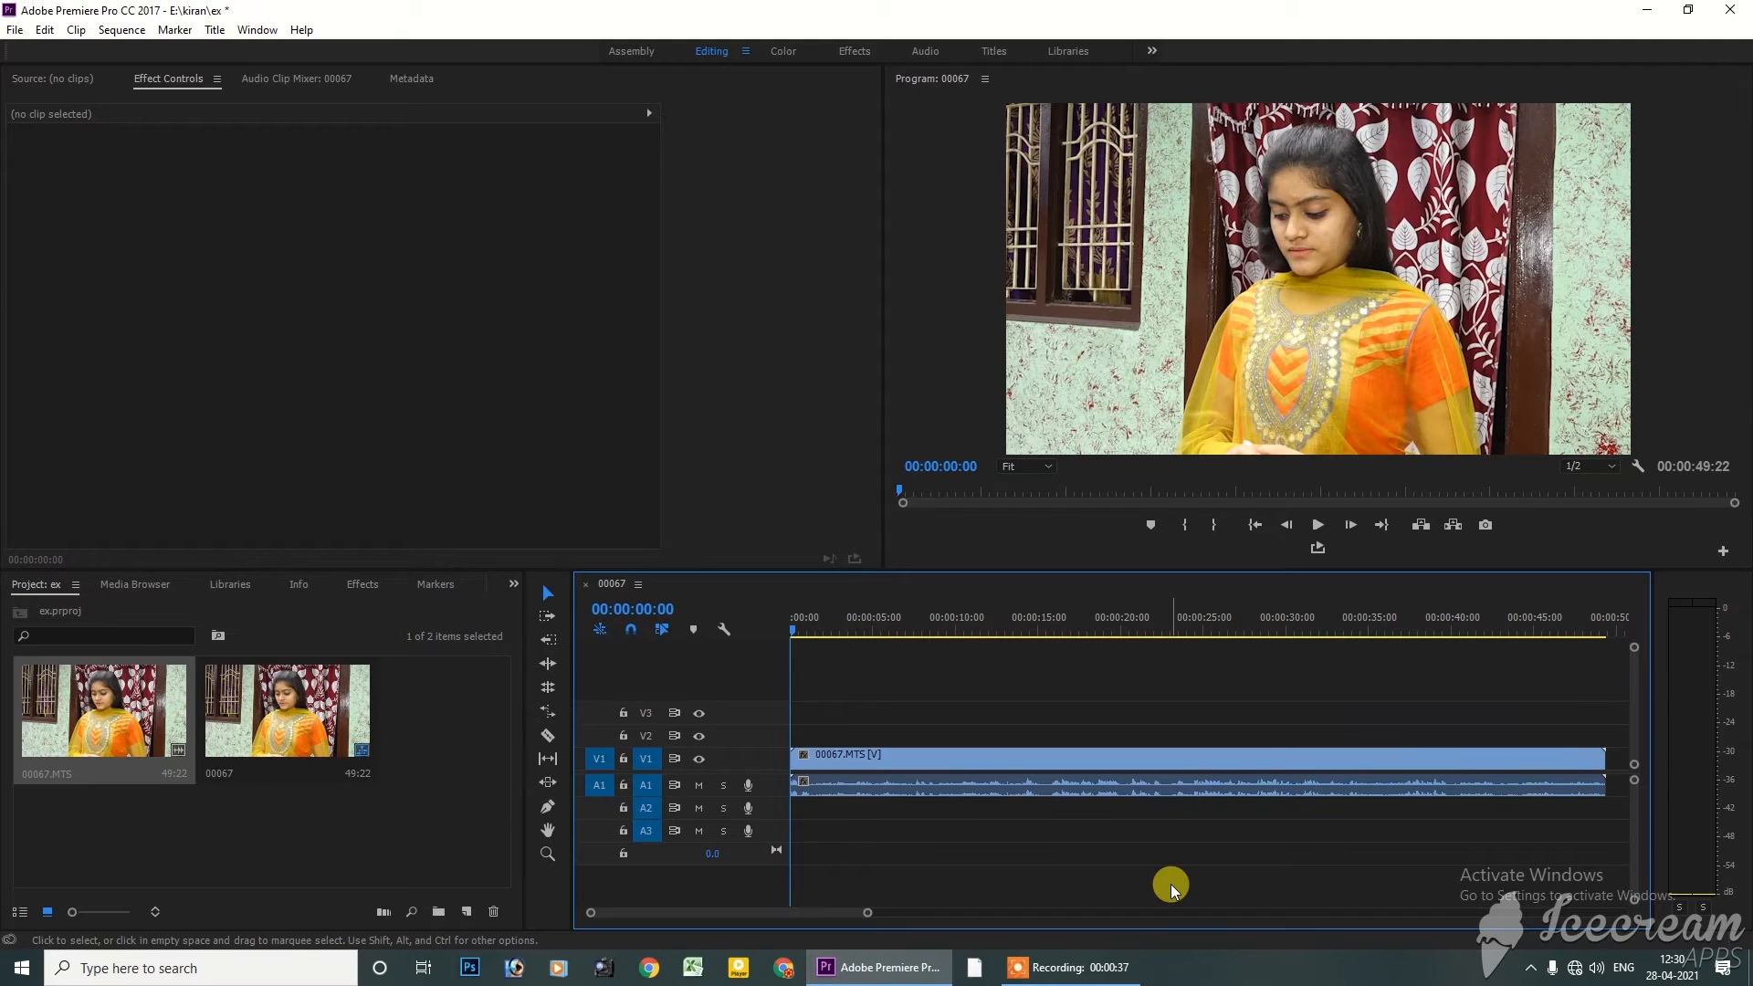
Step: Search the effects for mosaic and apply the Stylize Mosaic video effect to the 00067.MTS clip on track V1
click(1026, 752)
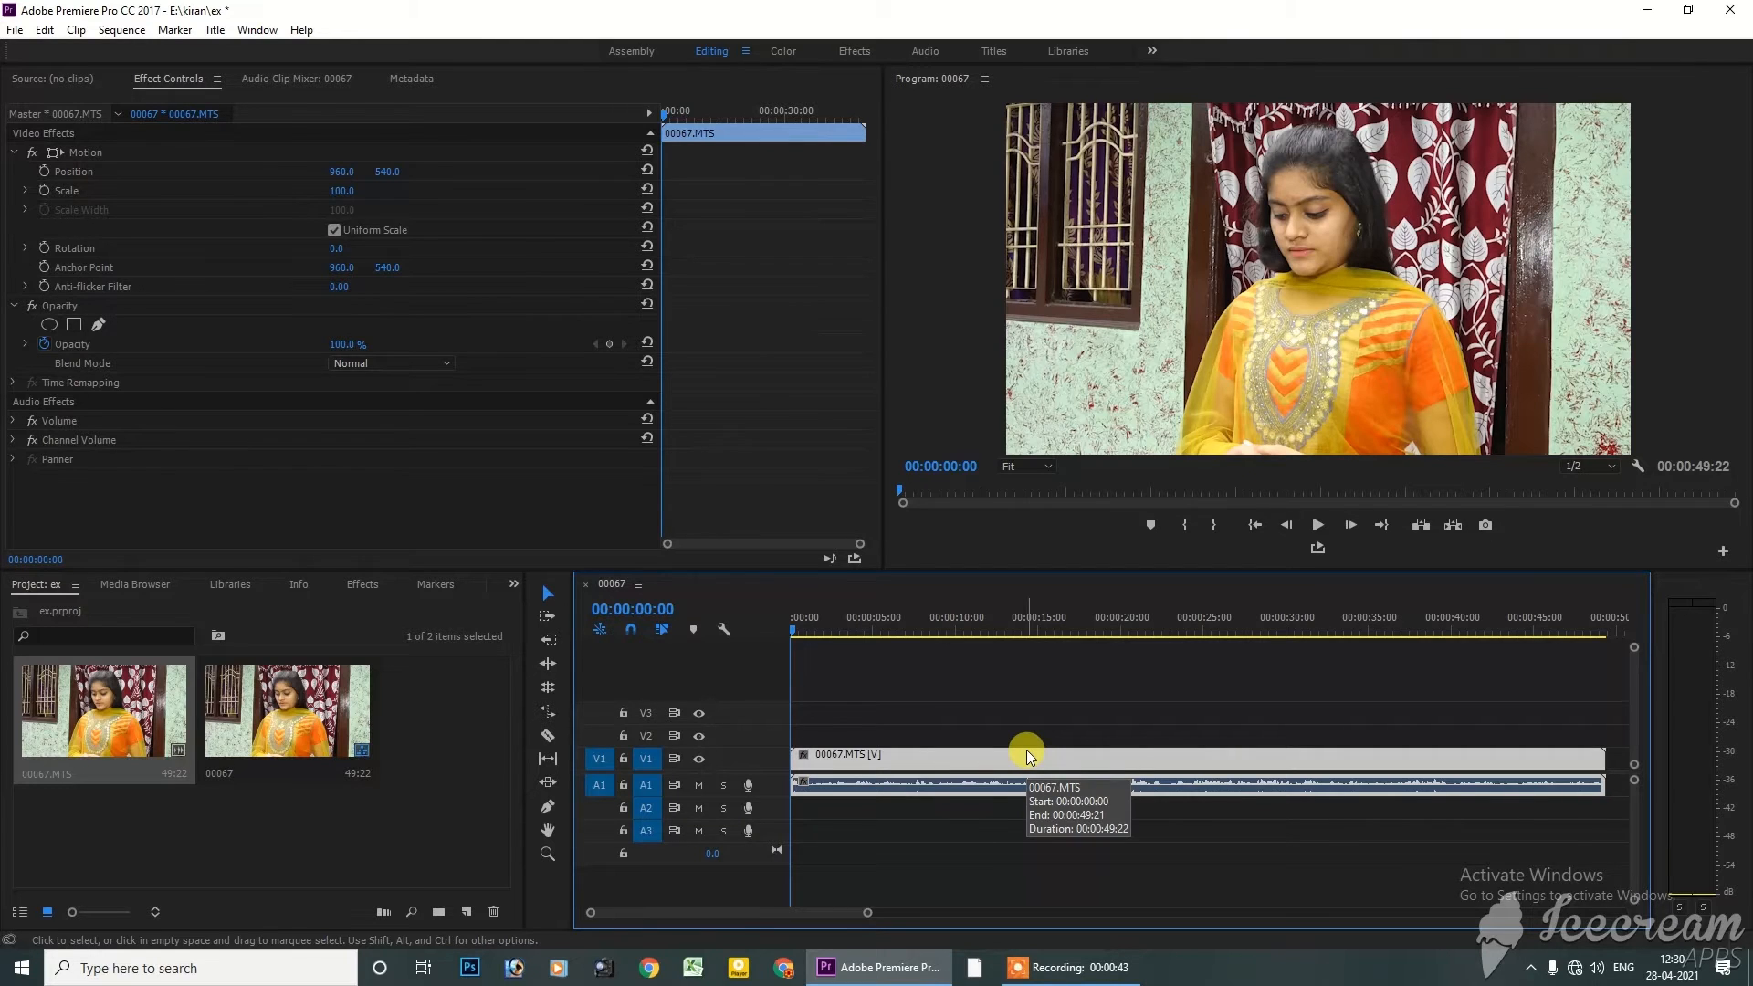
click(351, 584)
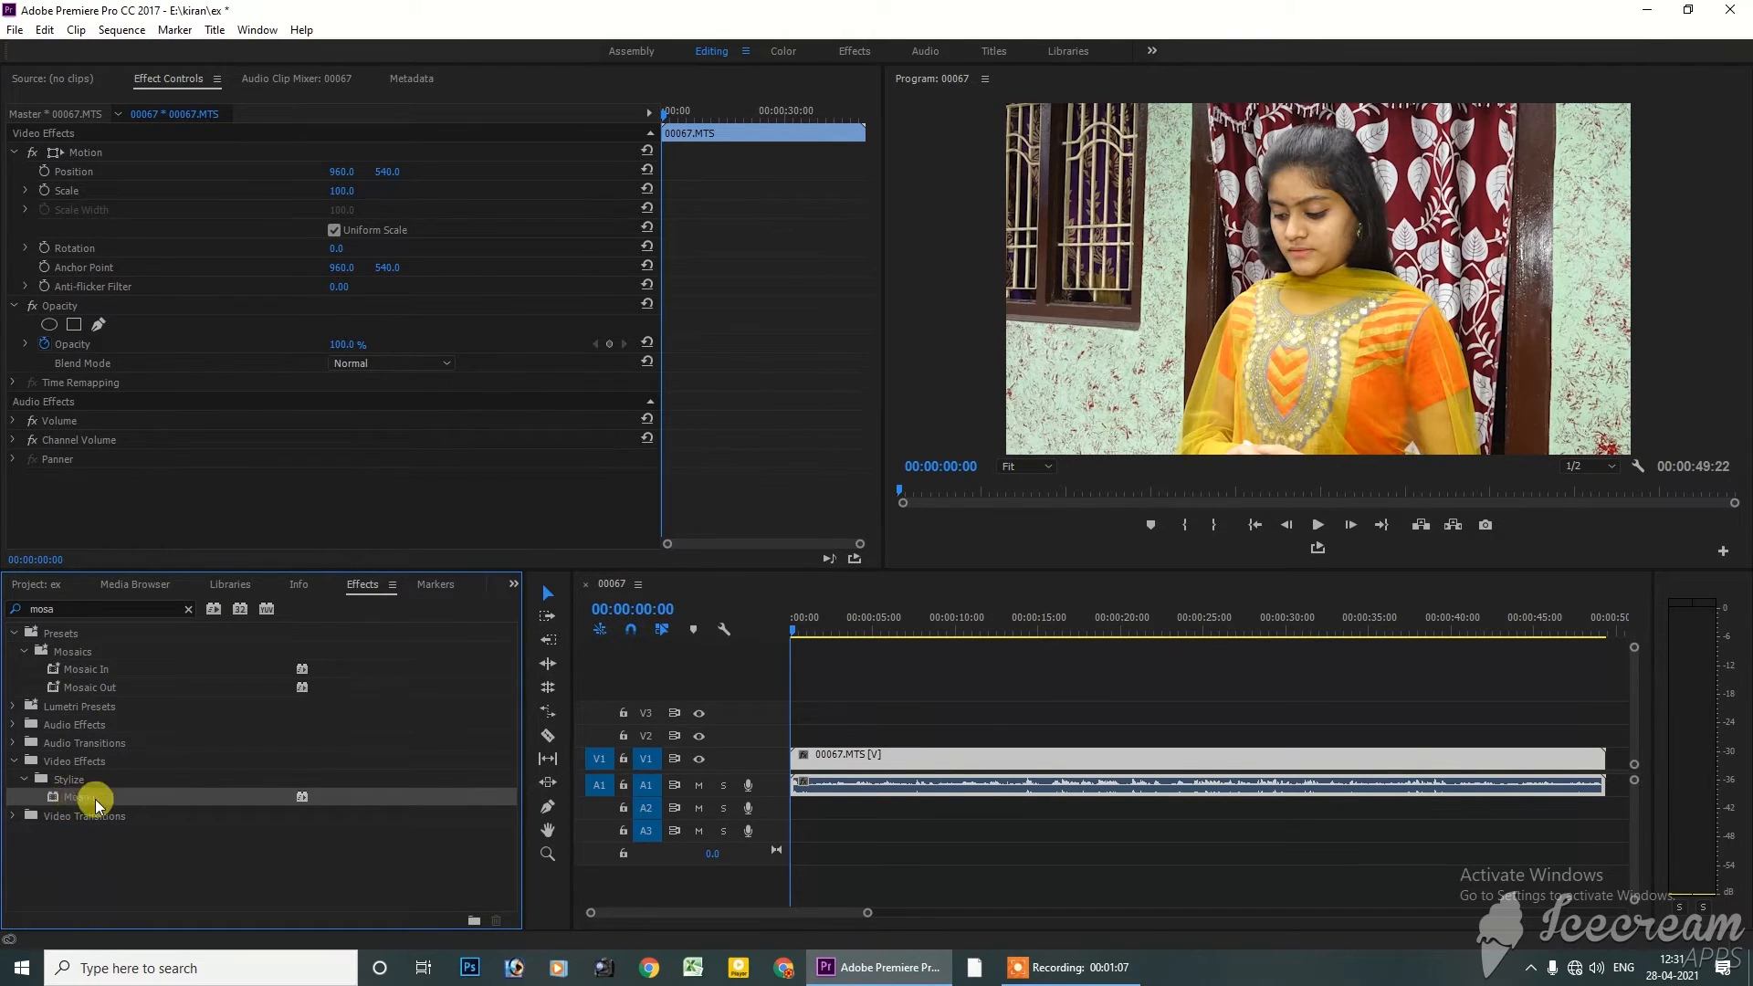
click(22, 608)
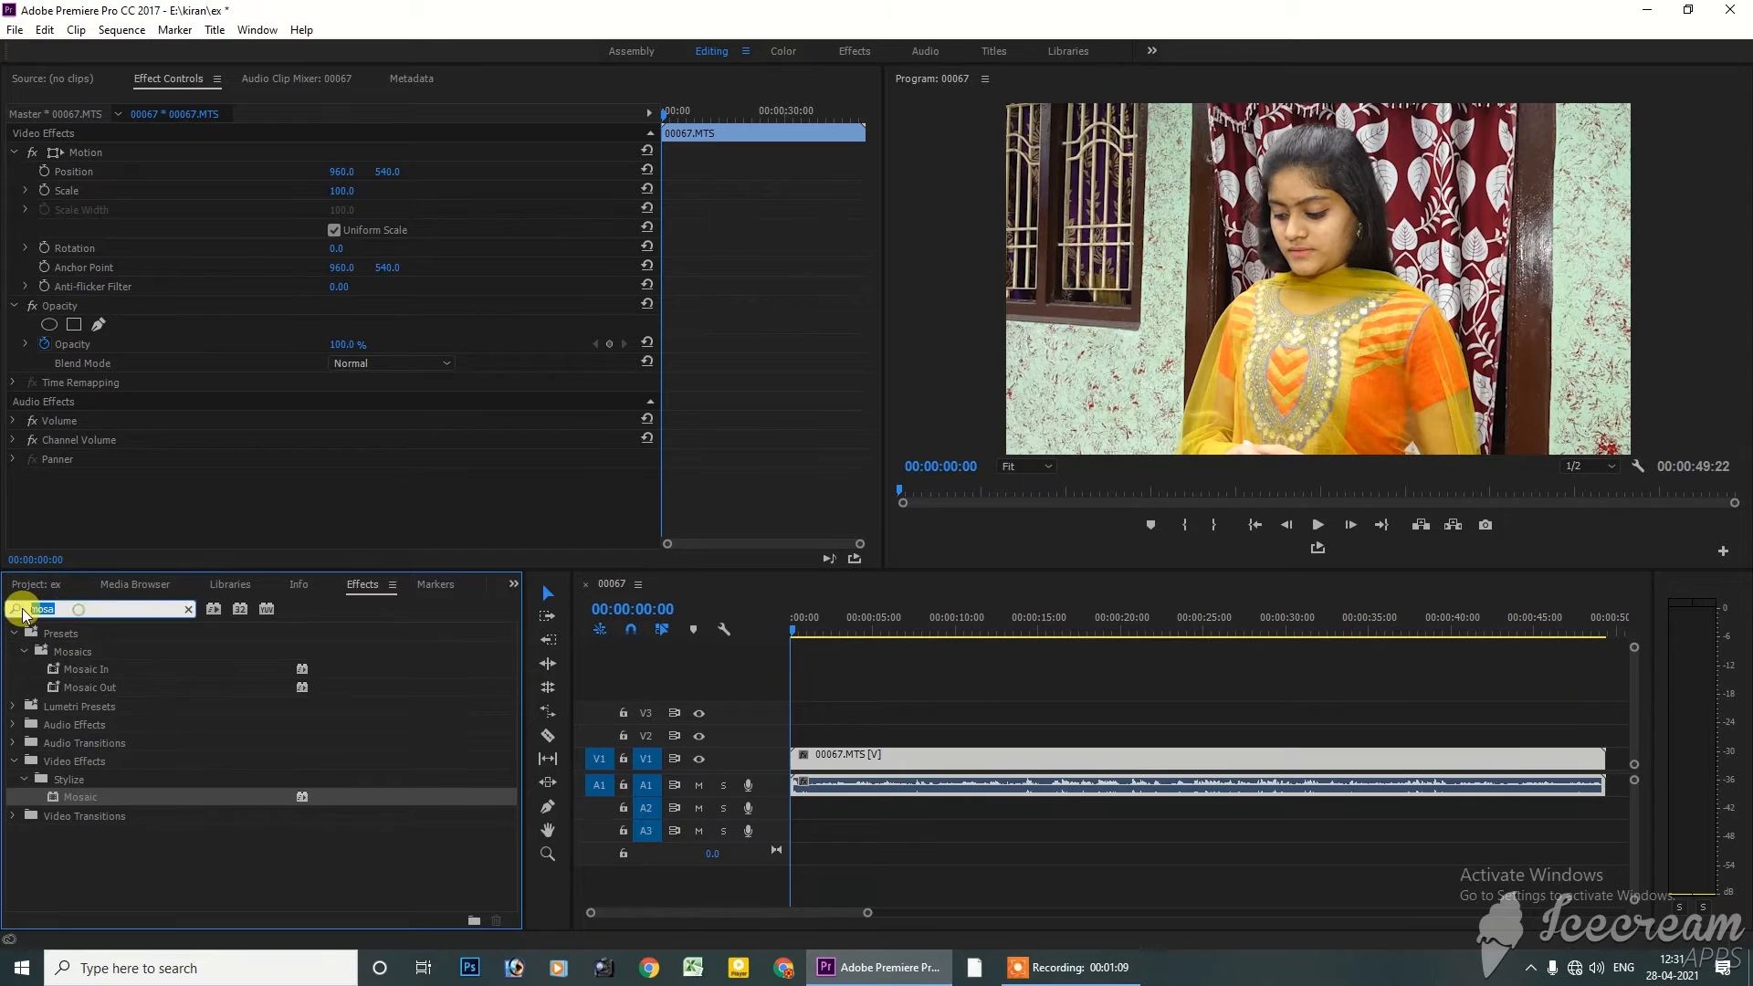
key(BackSpace)
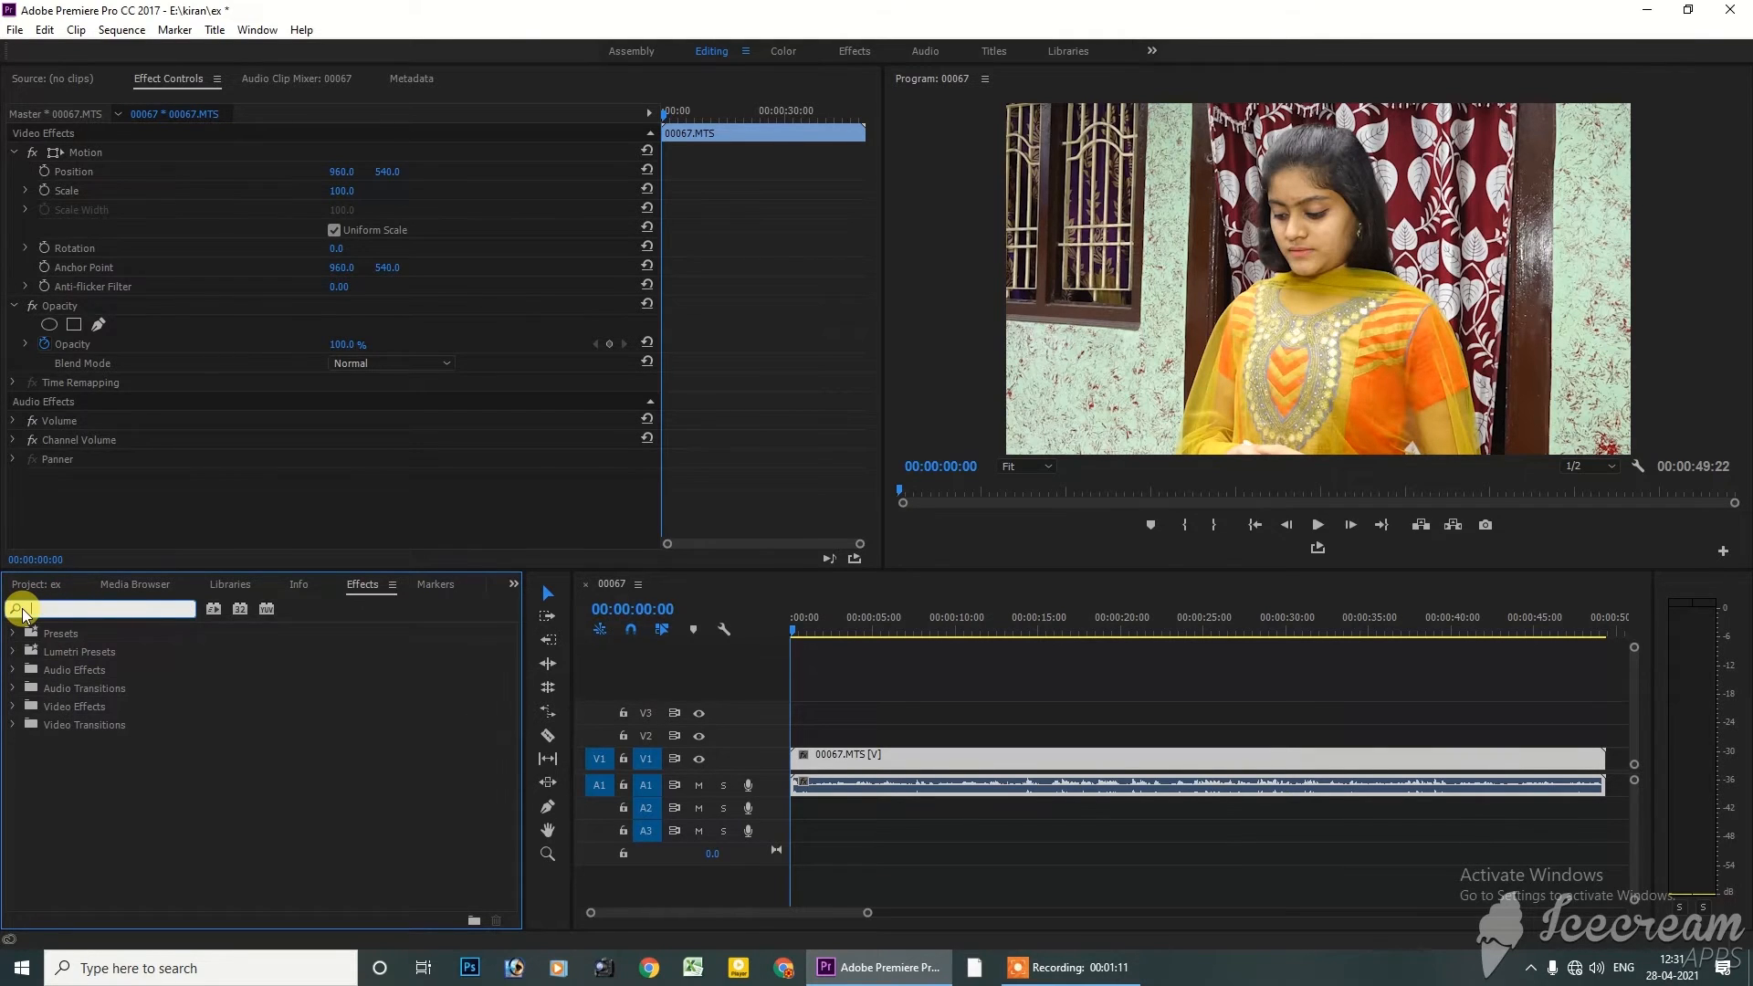
text(mosaic)
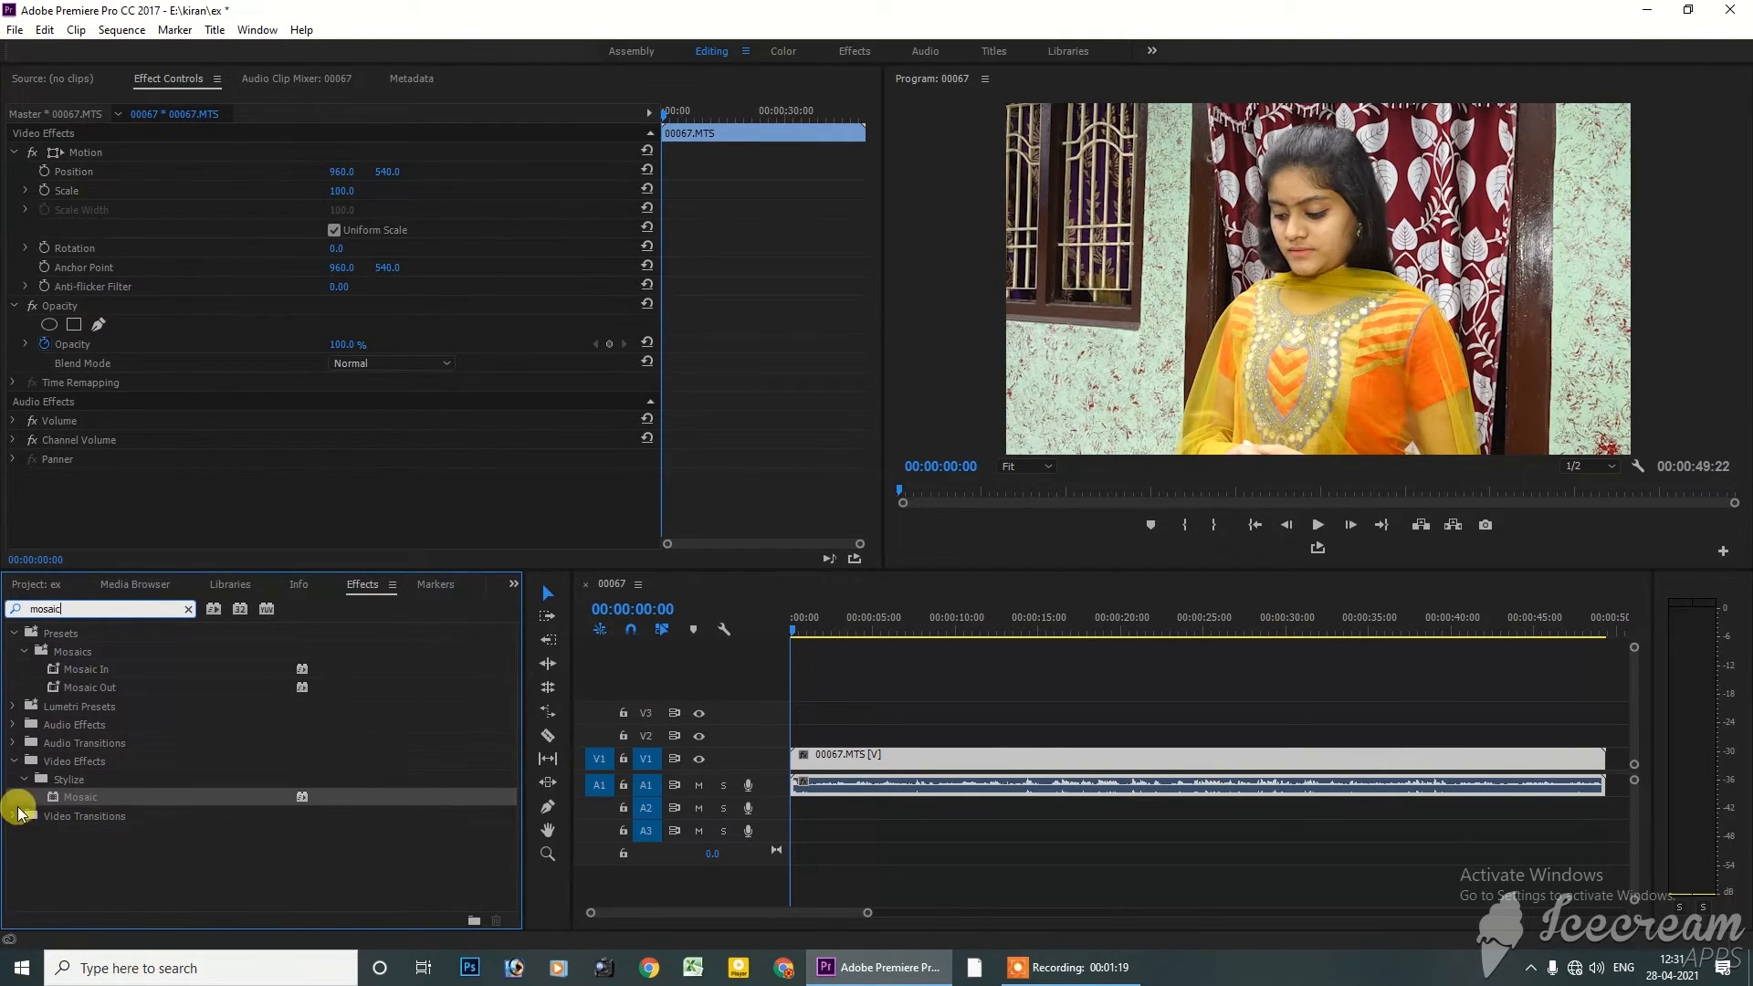
drag(151, 798, 882, 760)
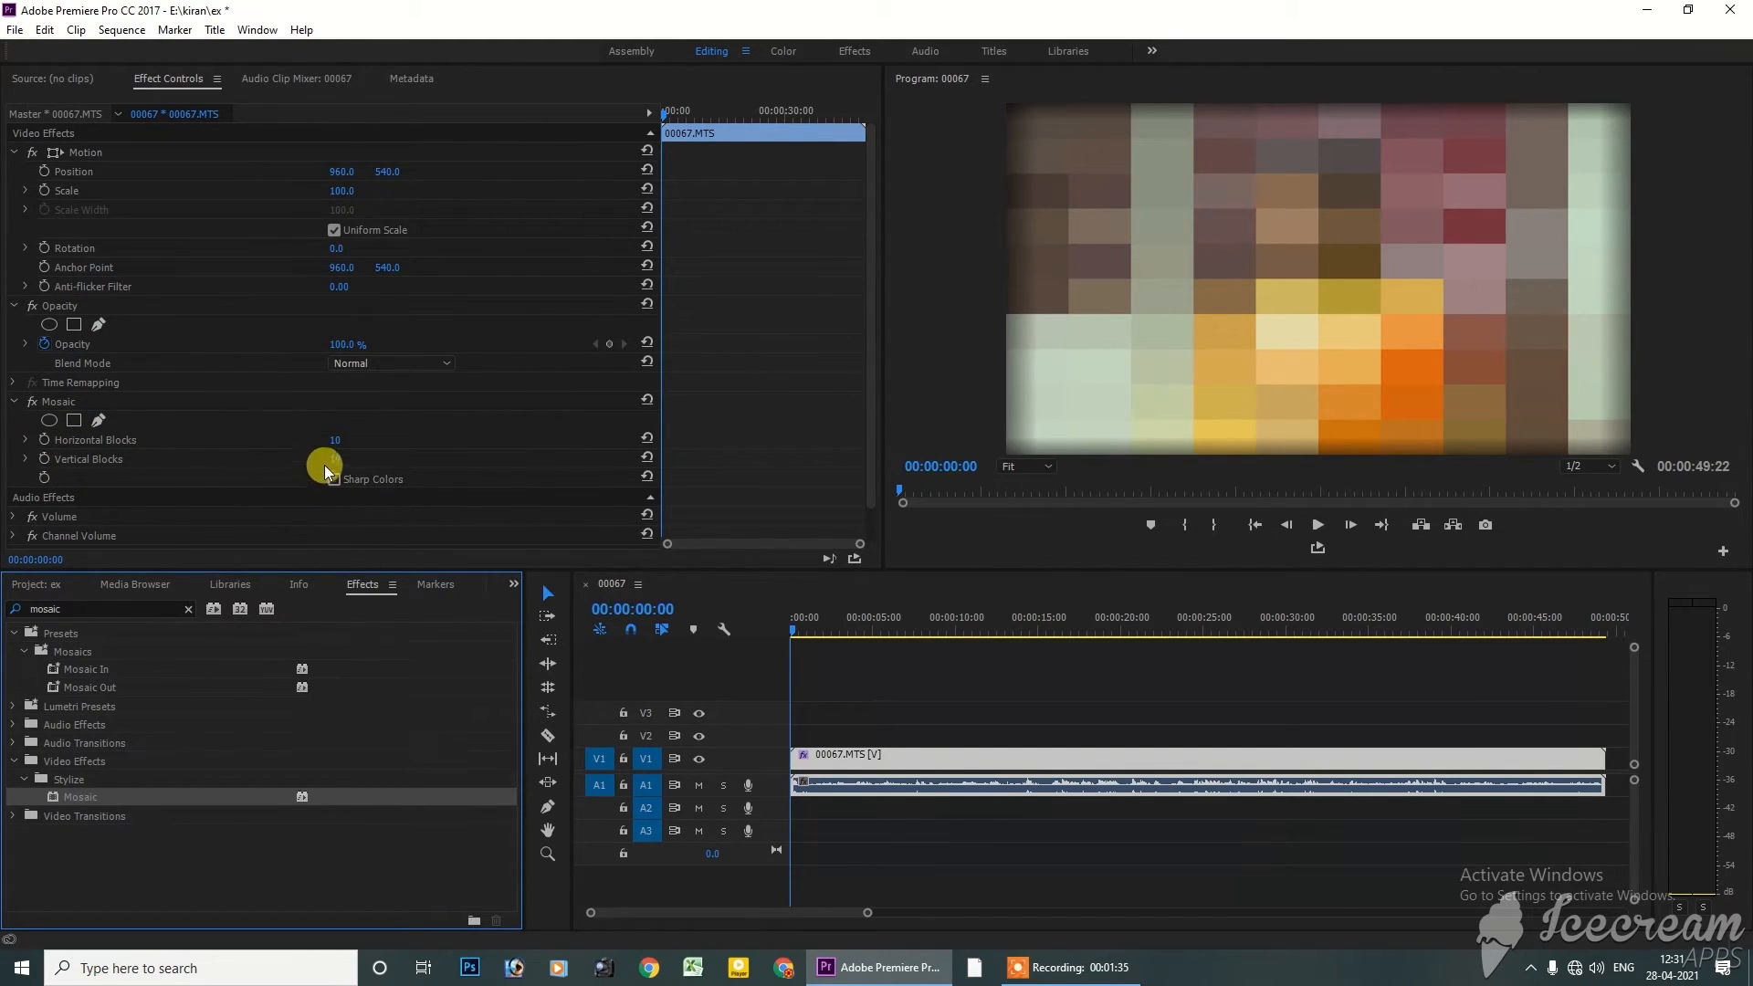
Step: Set the Mosaic effect's Horizontal Blocks to 387 and Vertical Blocks to 42
text(160)
key(Return)
drag(338, 440, 546, 440)
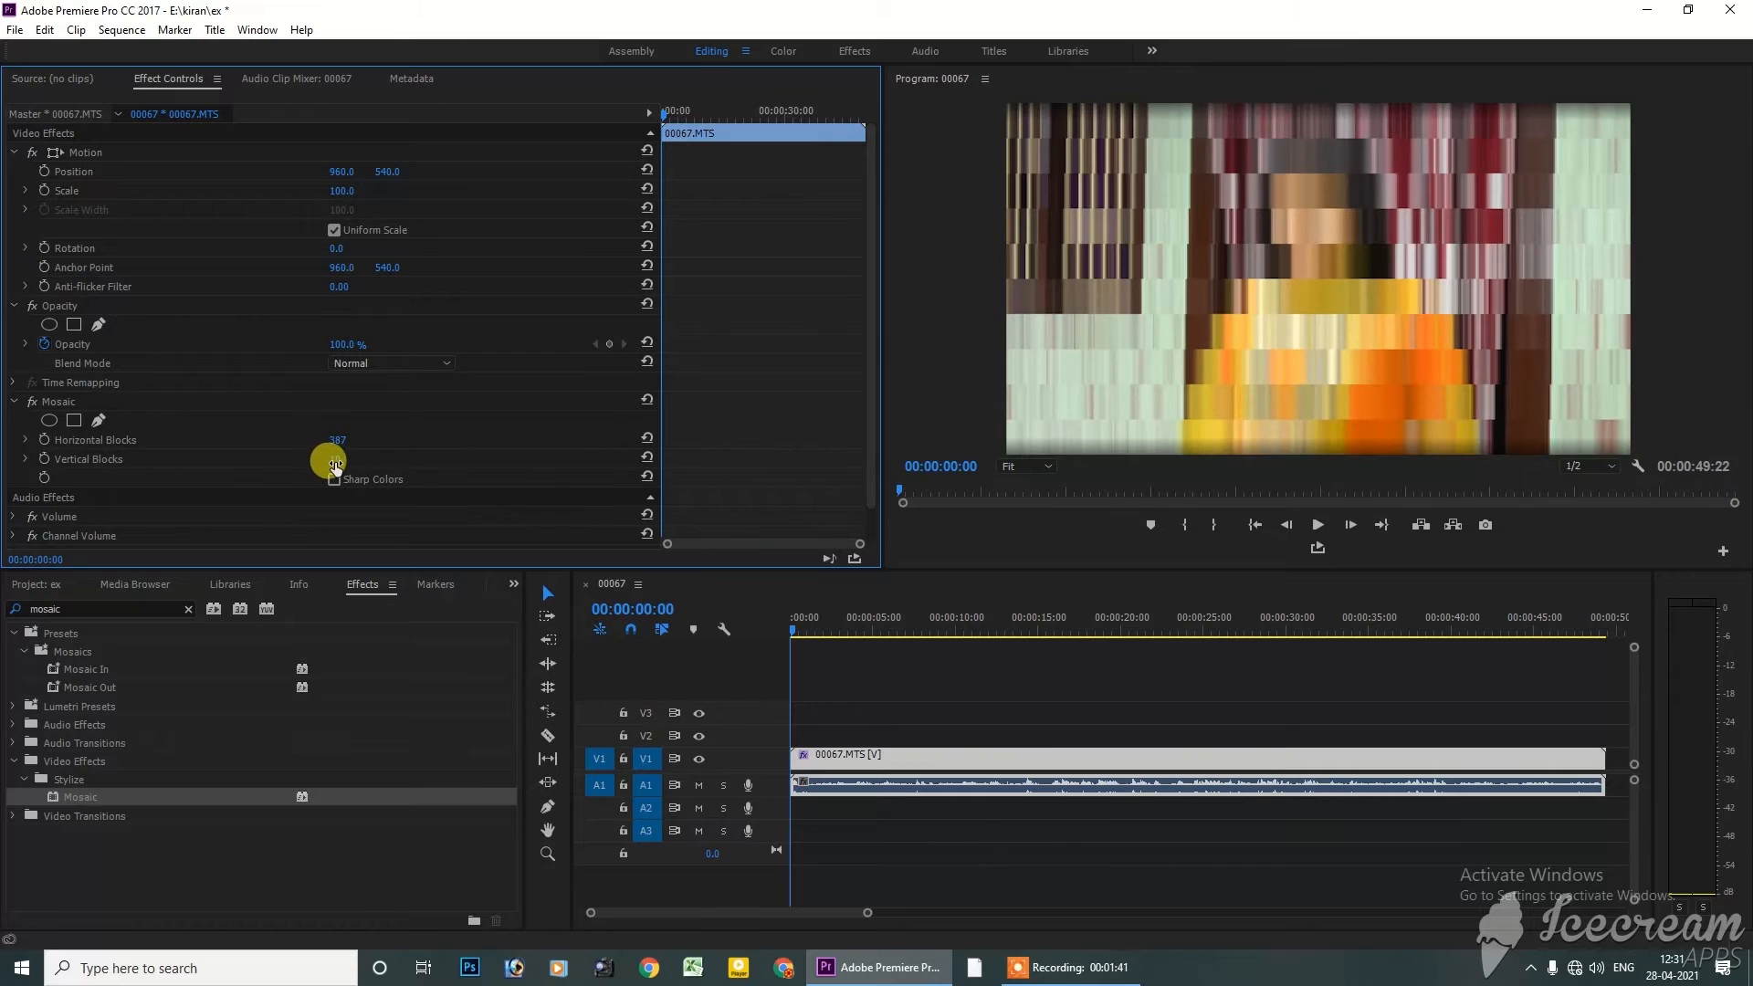
mouse_move(336, 460)
mouse_down()
mouse_move(453, 460)
mouse_move(365, 460)
mouse_up()
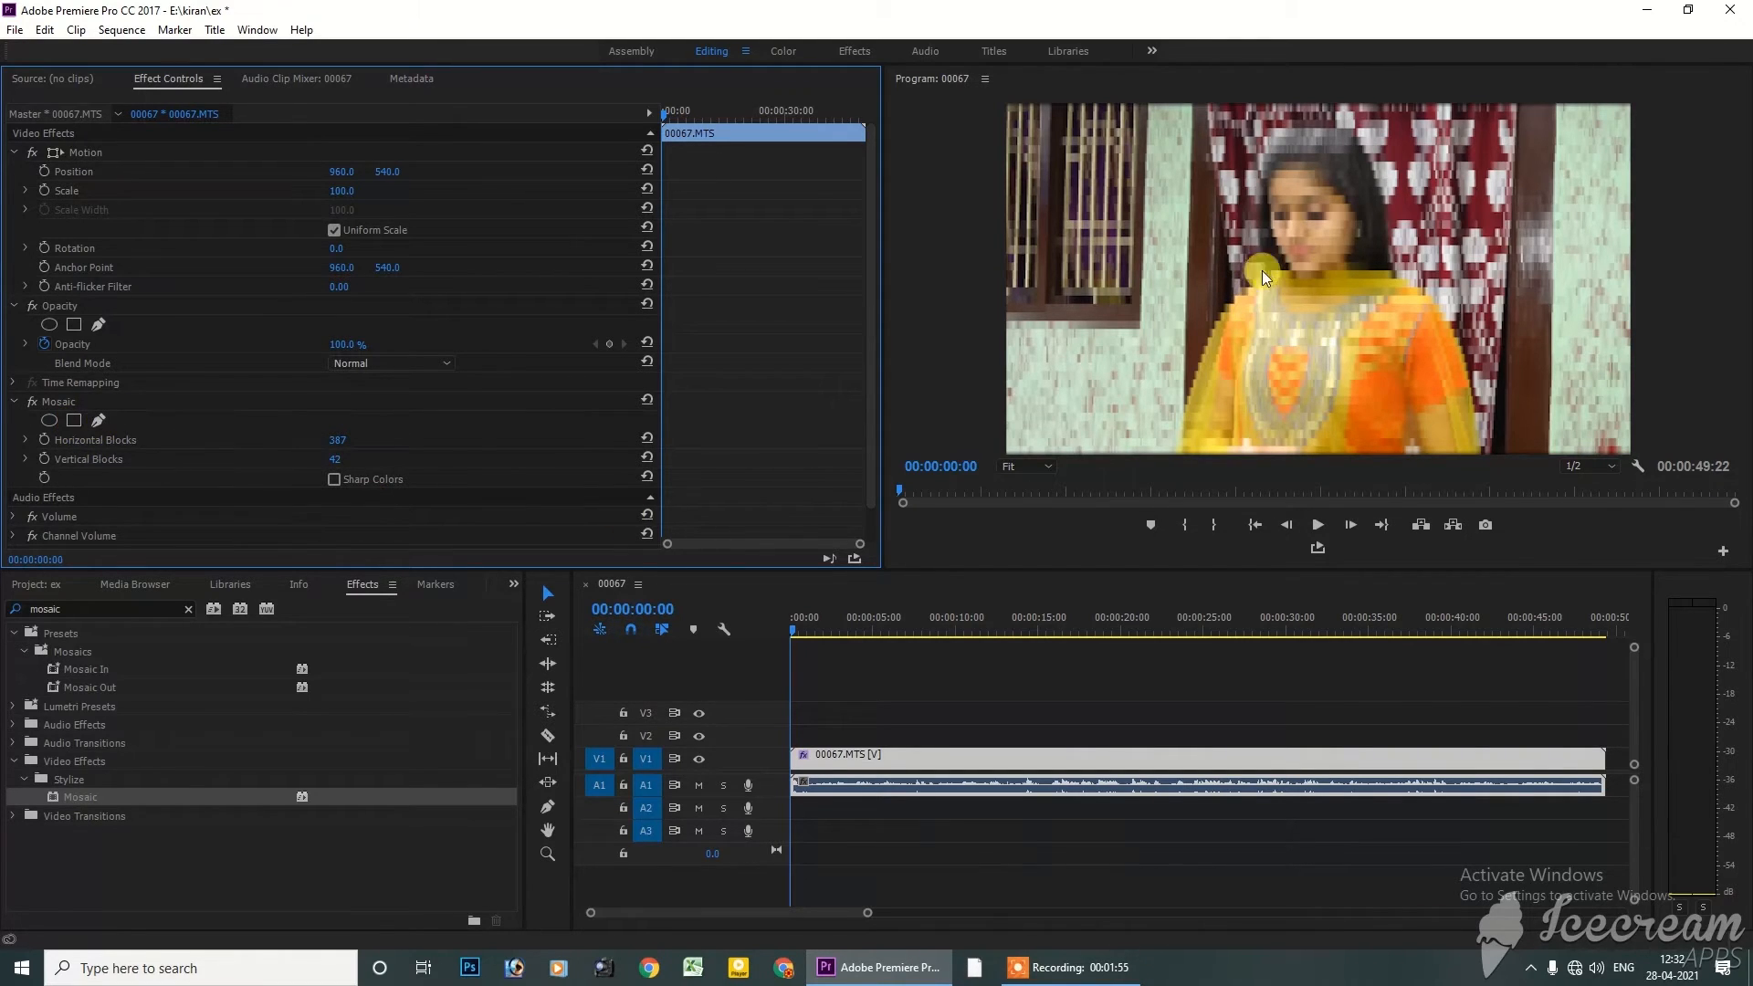
Step: Add an ellipse mask to the Mosaic effect, place it over the woman's face, and play the clip briefly to check it
click(49, 421)
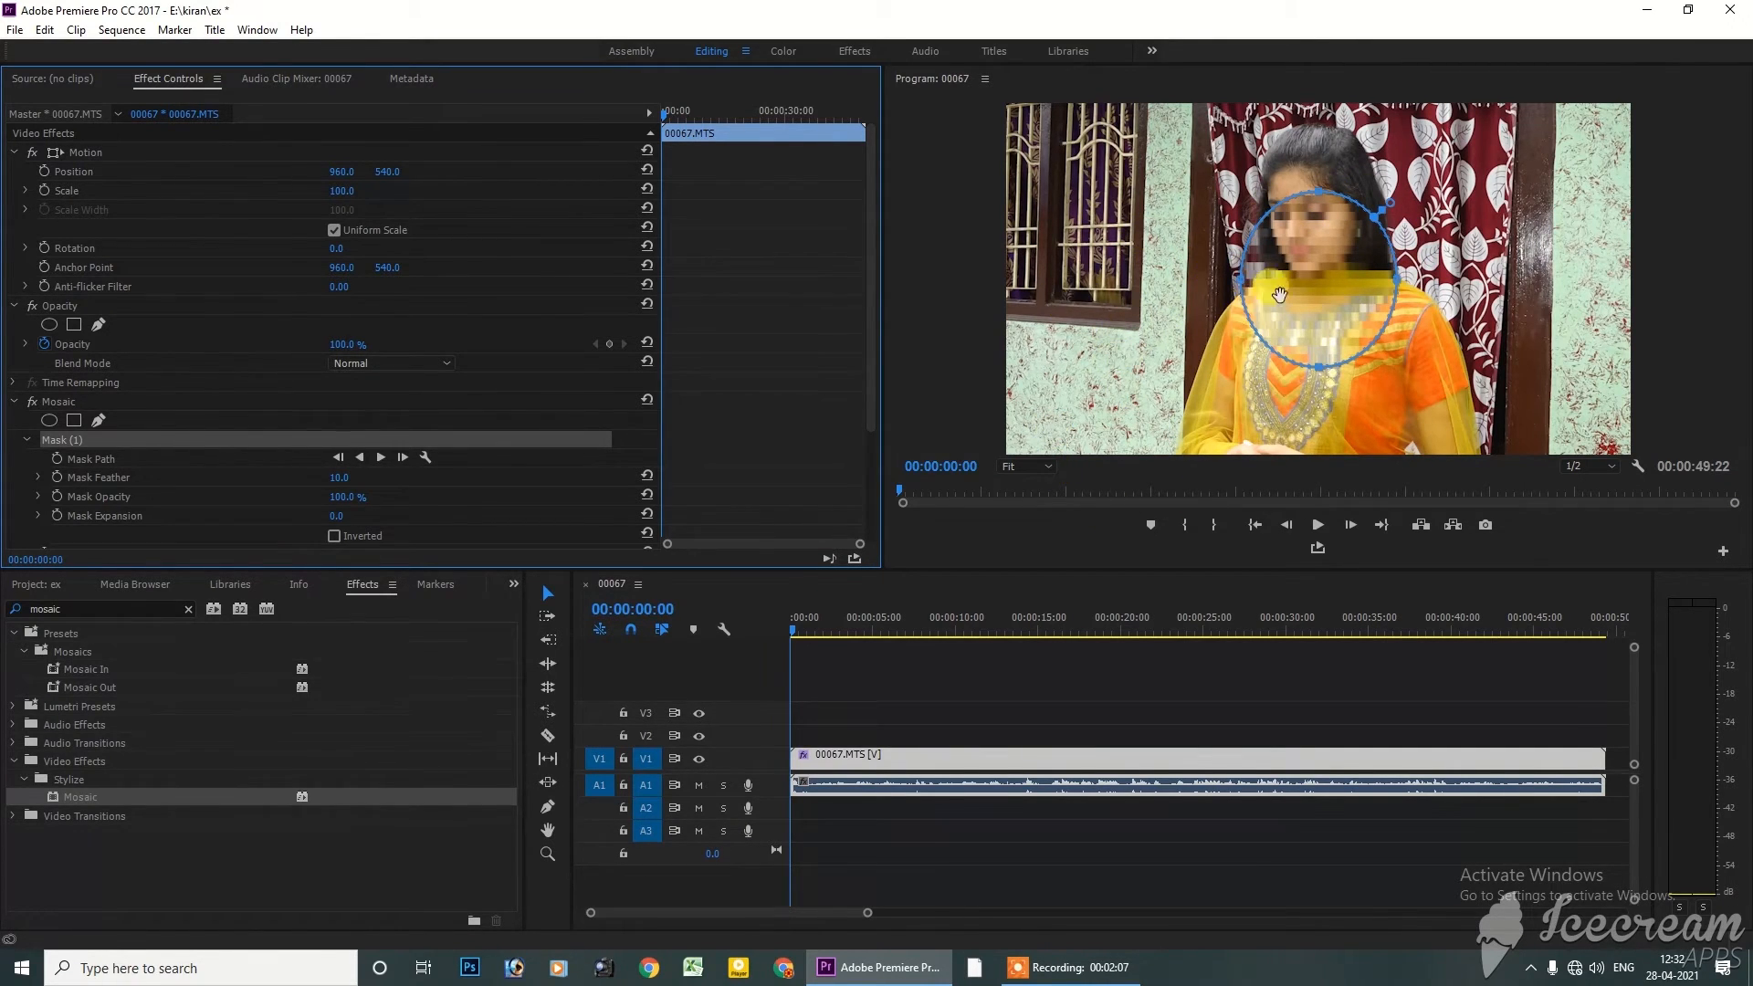
drag(1280, 294, 1302, 209)
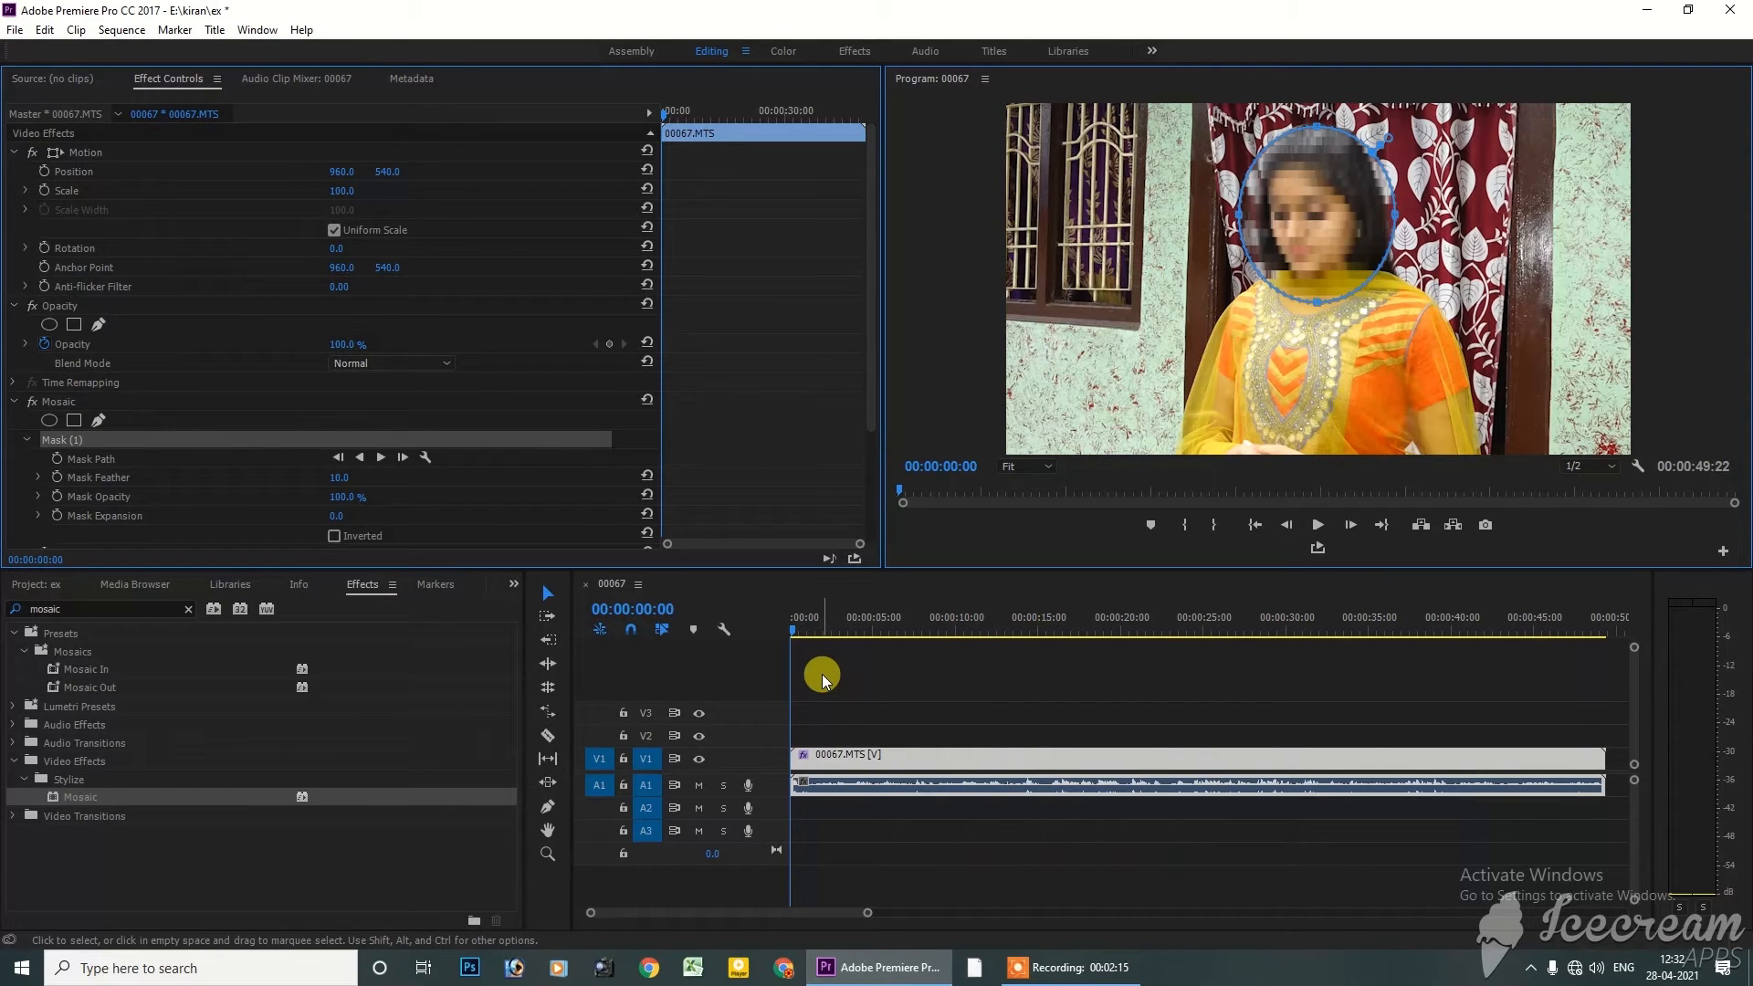
key(space)
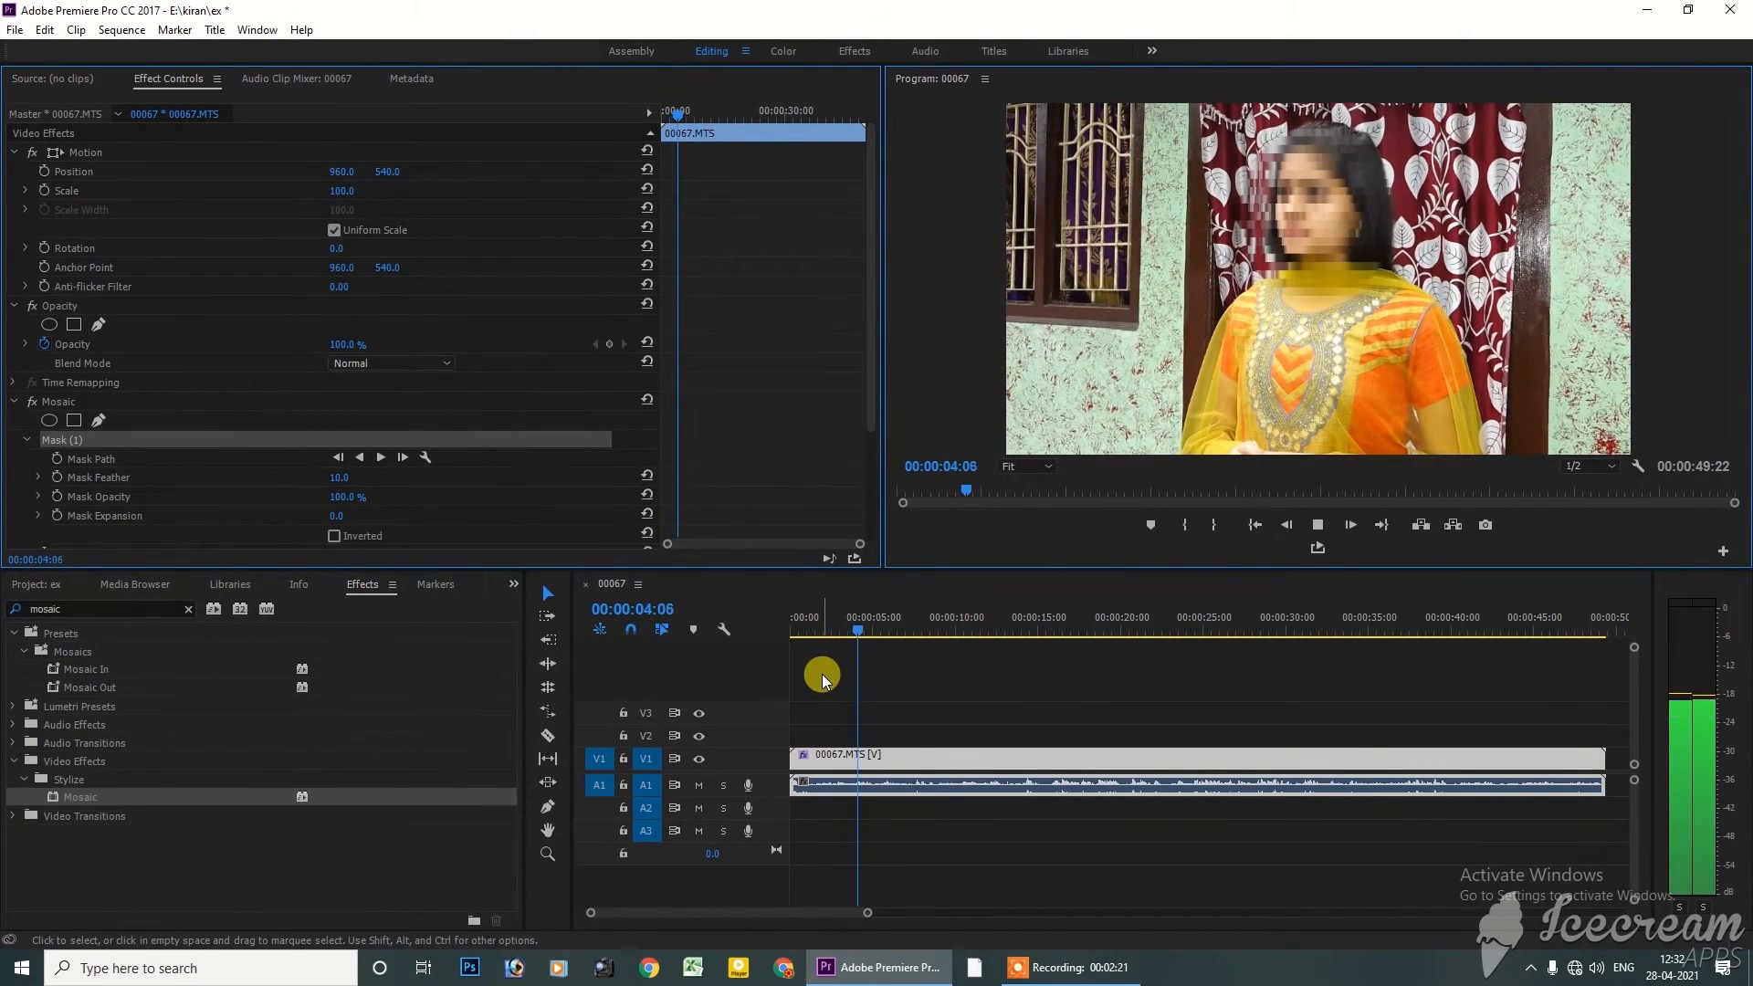
key(space)
Step: Mute audio track A1 and play the sequence from the start to review the static mosaic mask
click(699, 786)
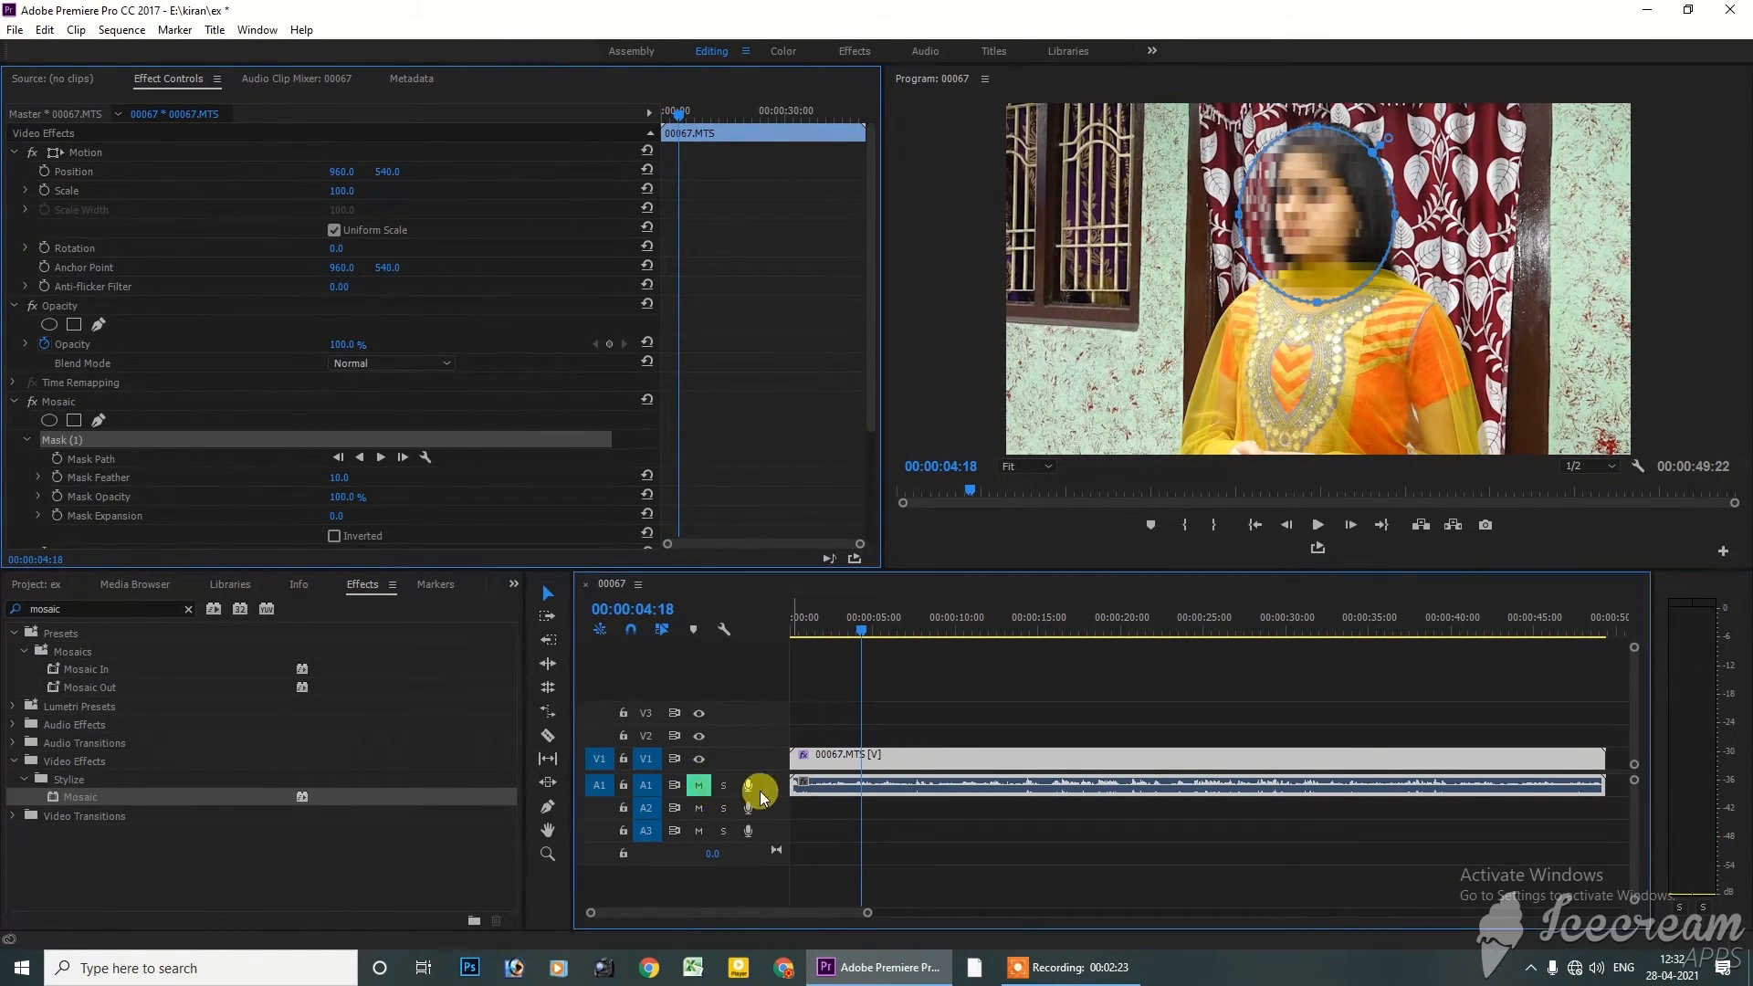
drag(868, 629, 584, 645)
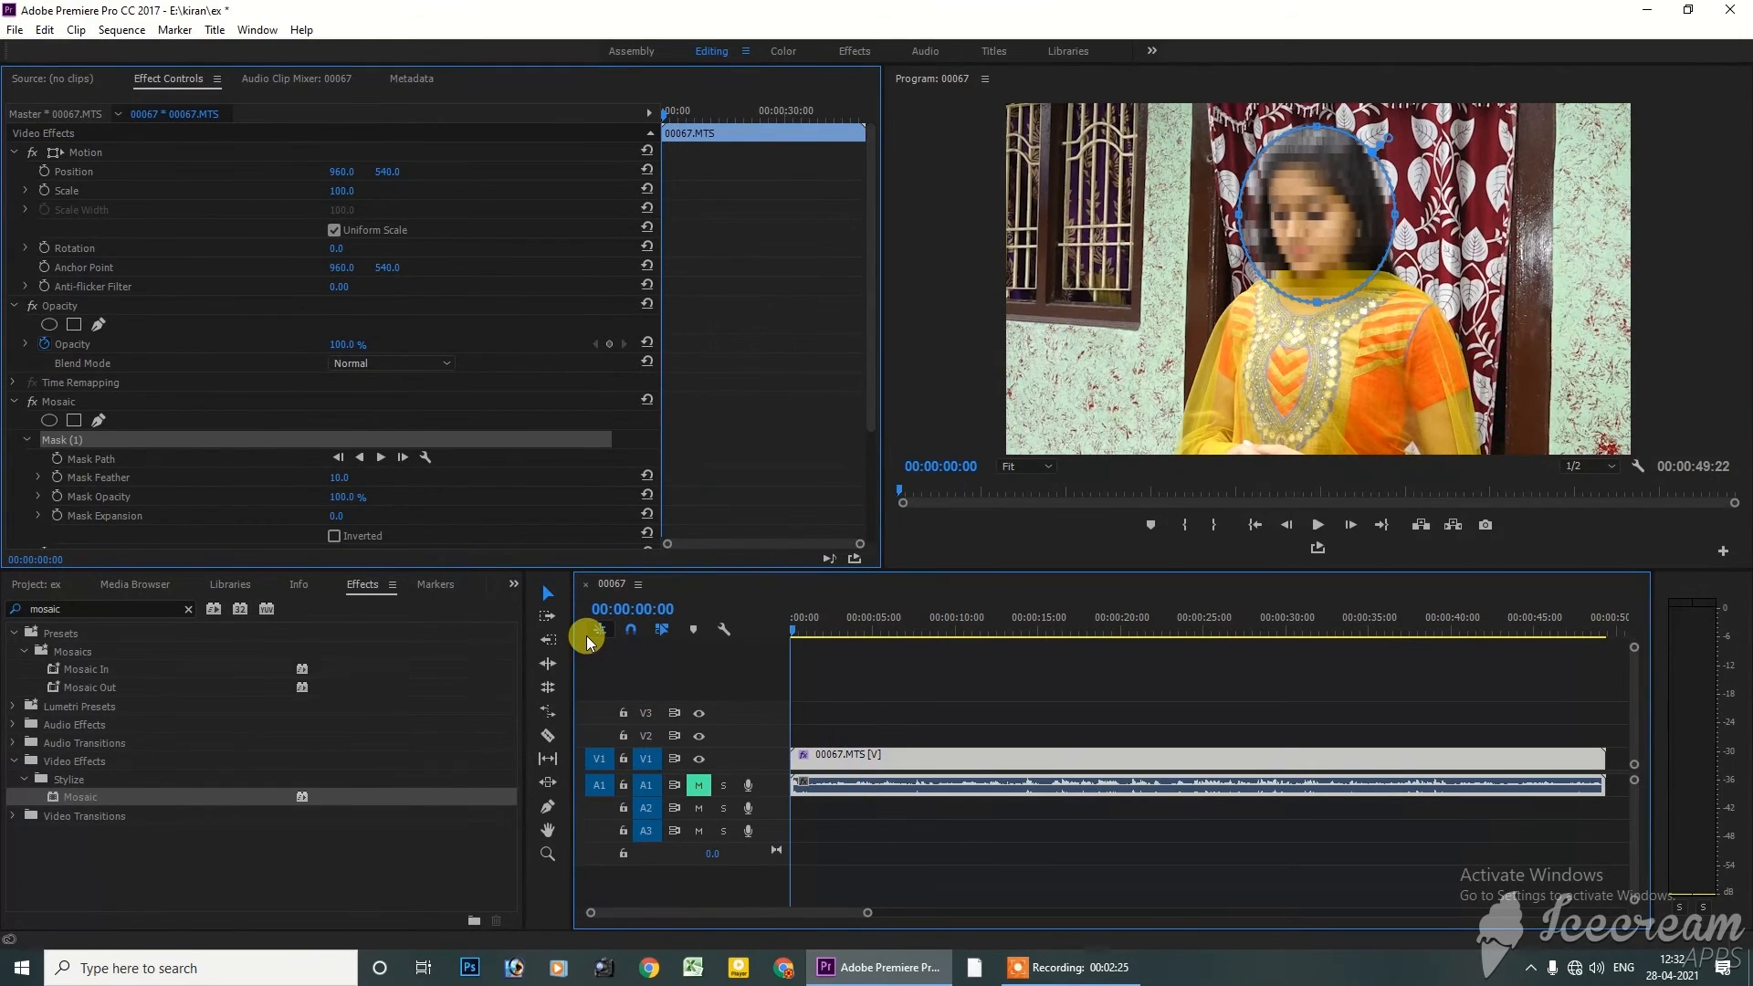
key(space)
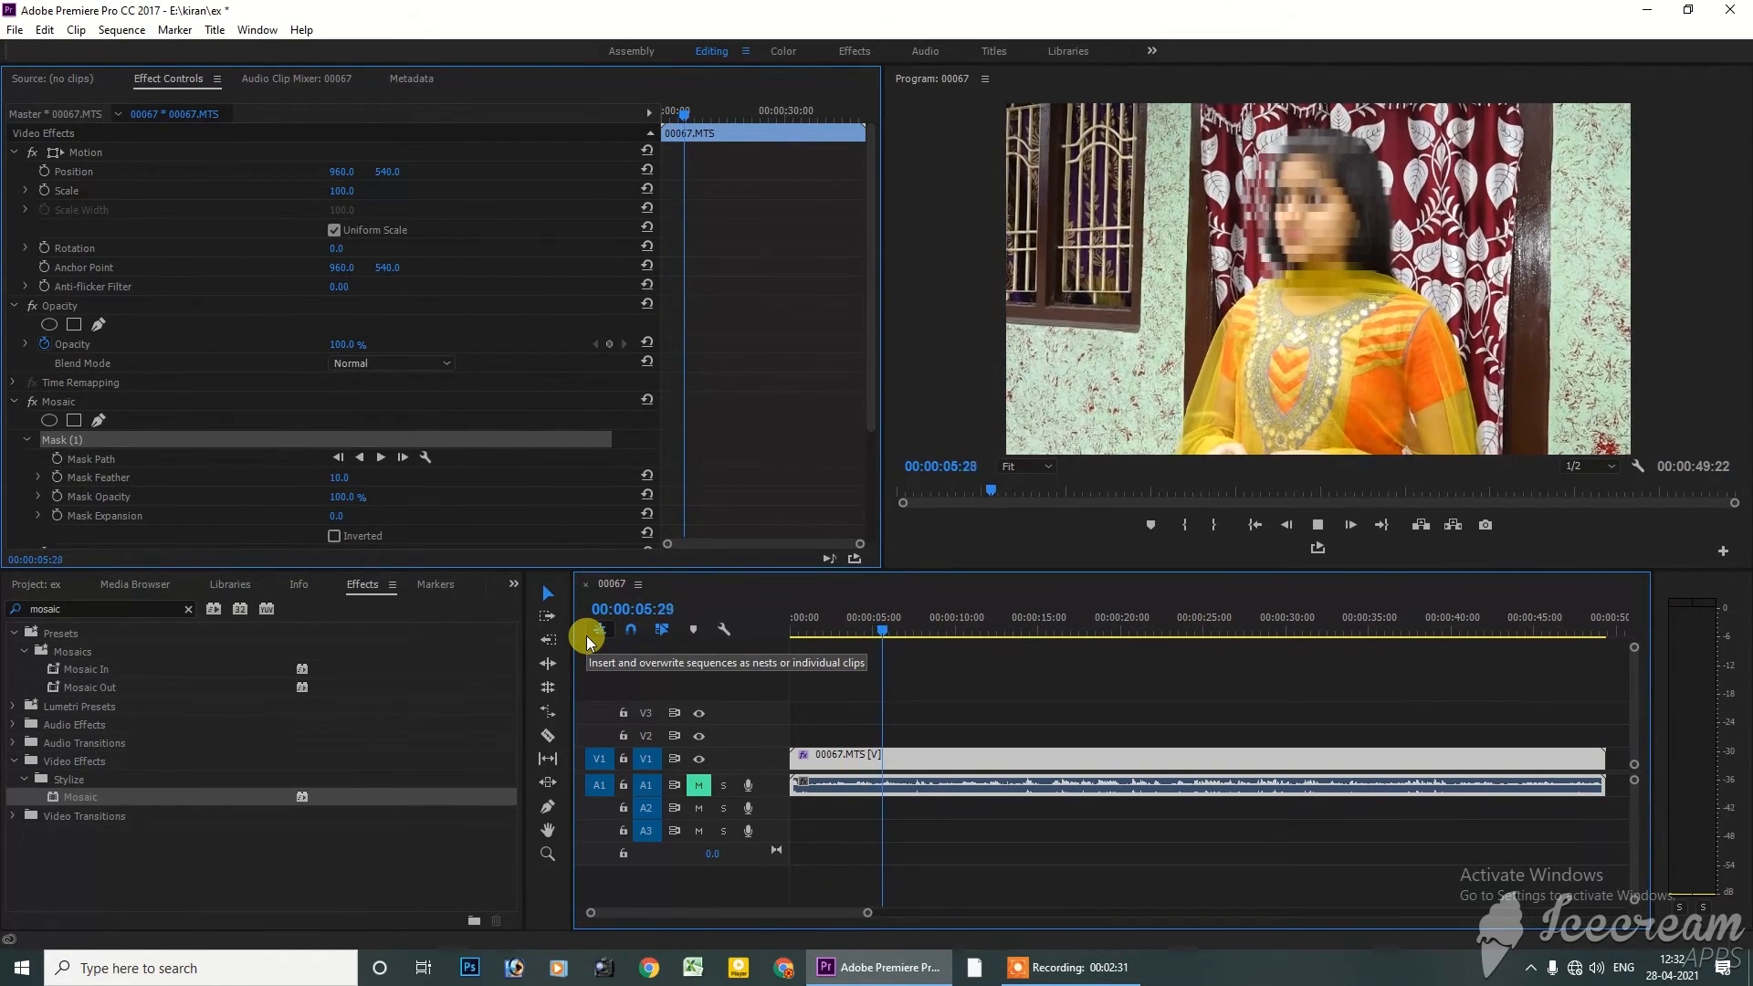
key(space)
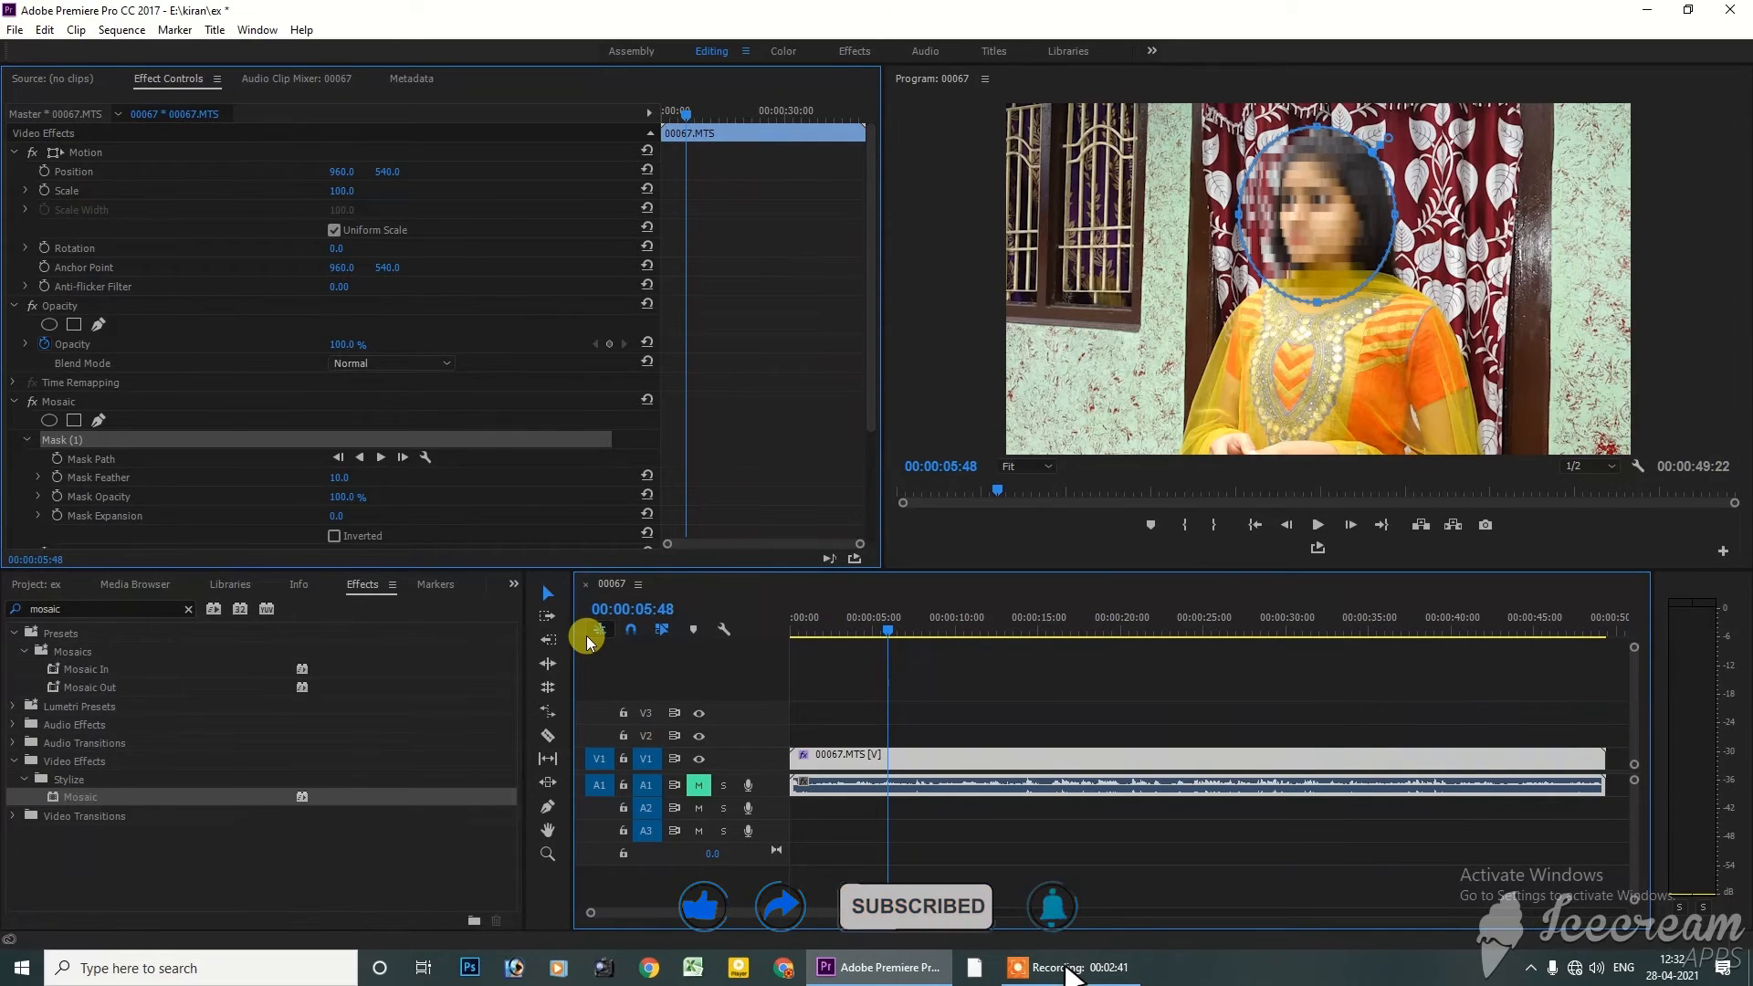
key(space)
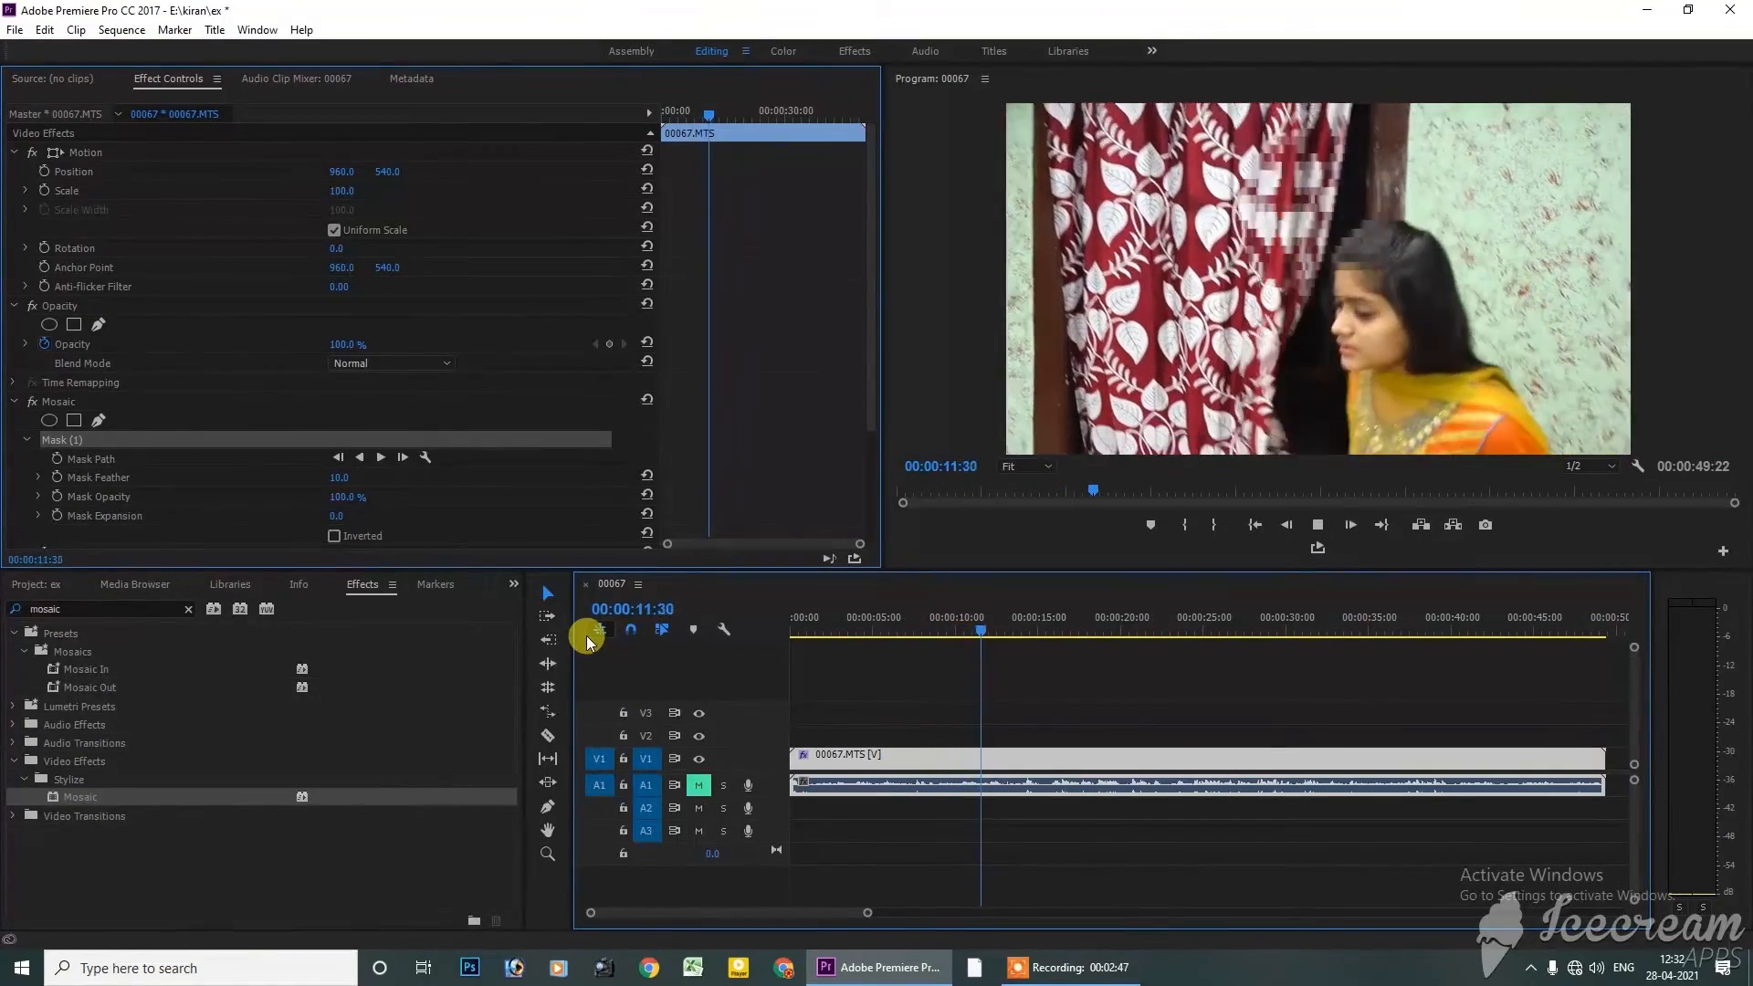
key(space)
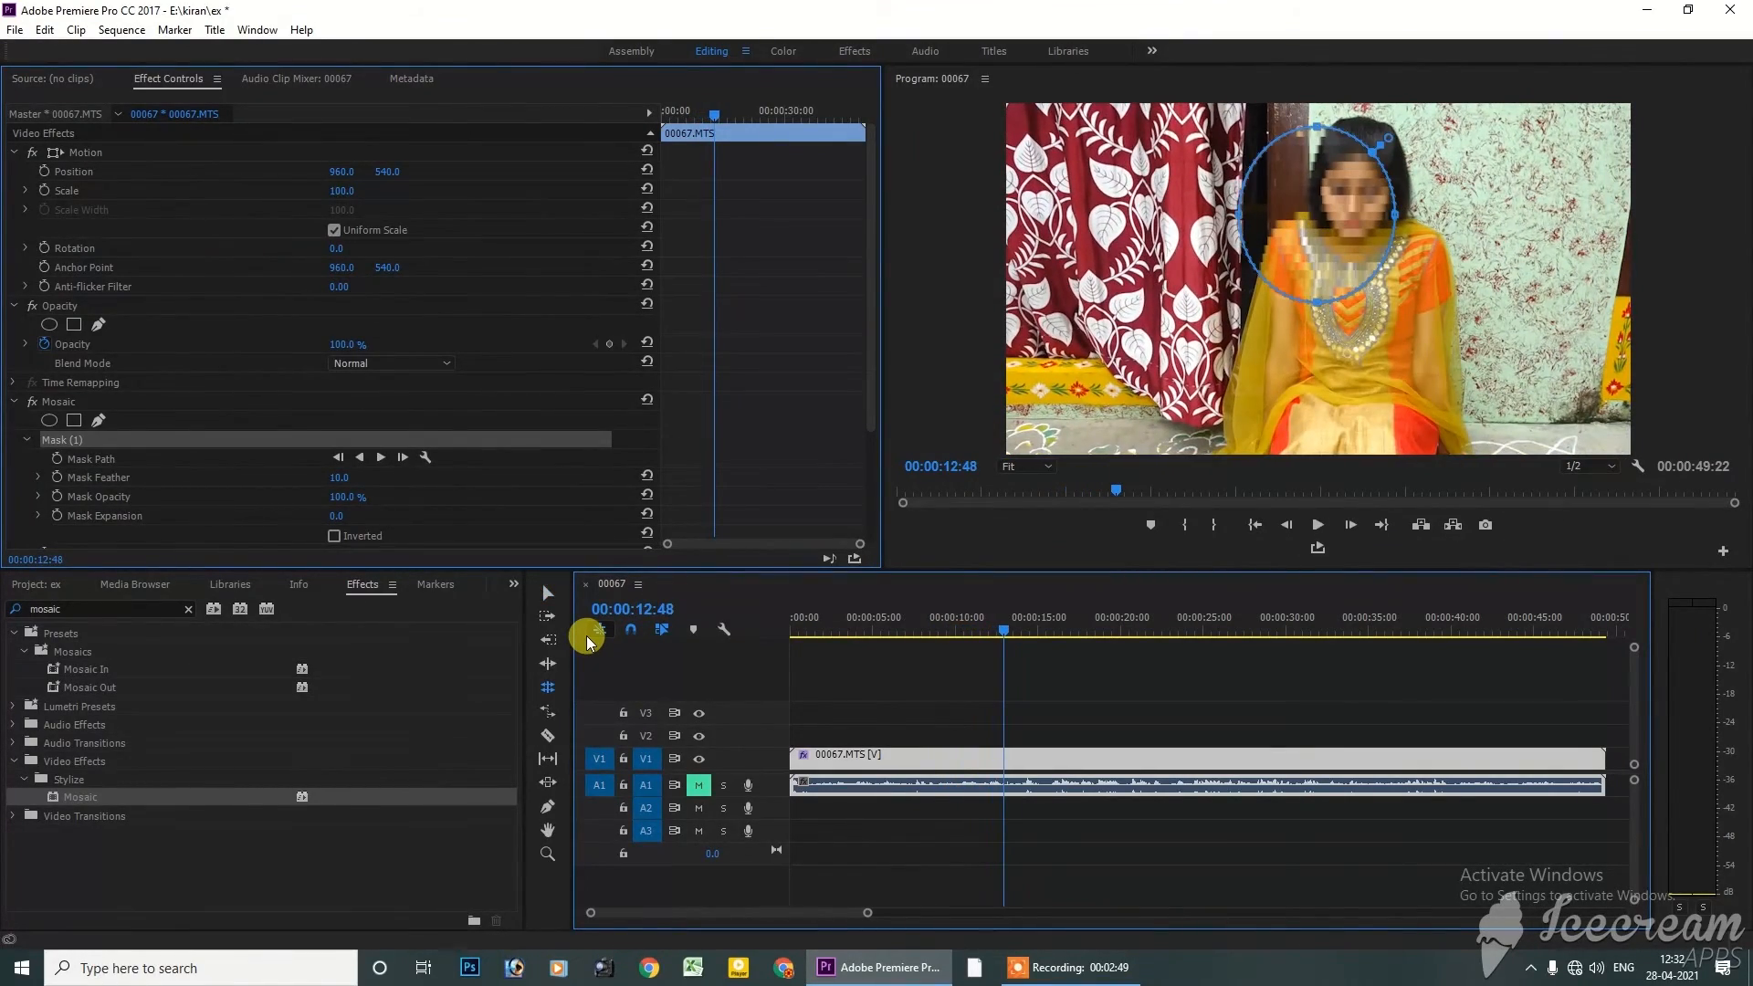
Step: Turn on Mask Path keyframing at the sequence start and track the mask forward, stopping at 00:00:01:32
drag(993, 626, 596, 665)
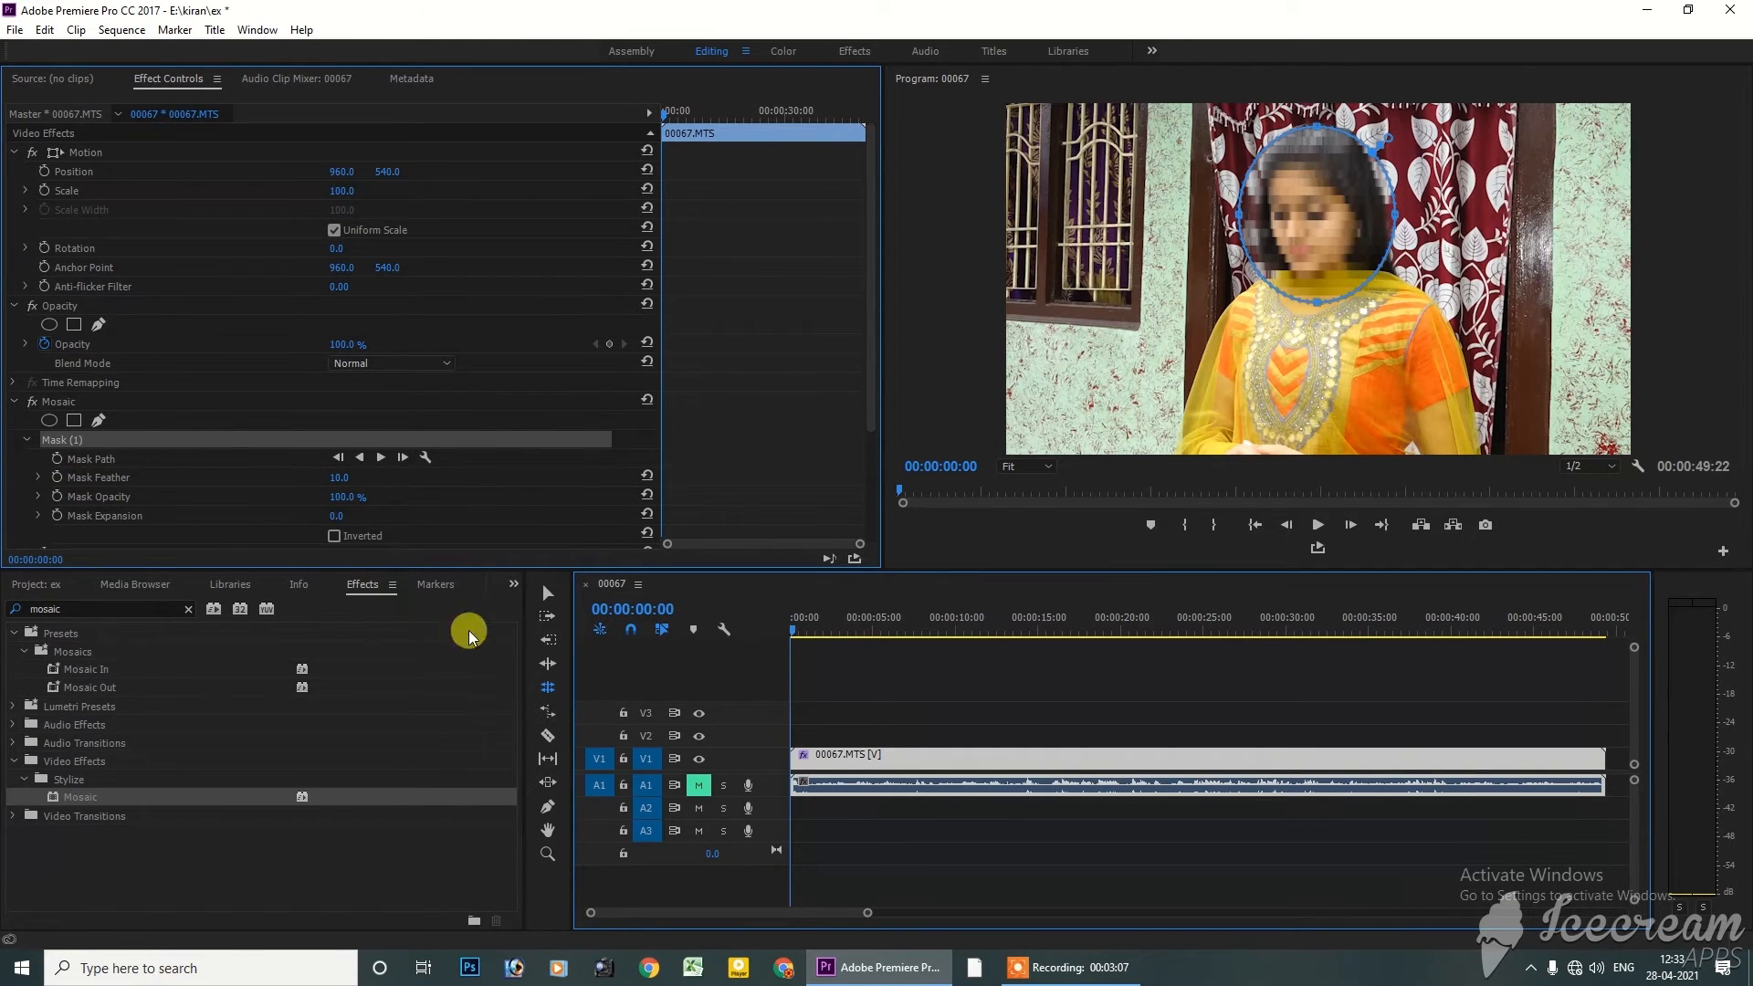
click(57, 458)
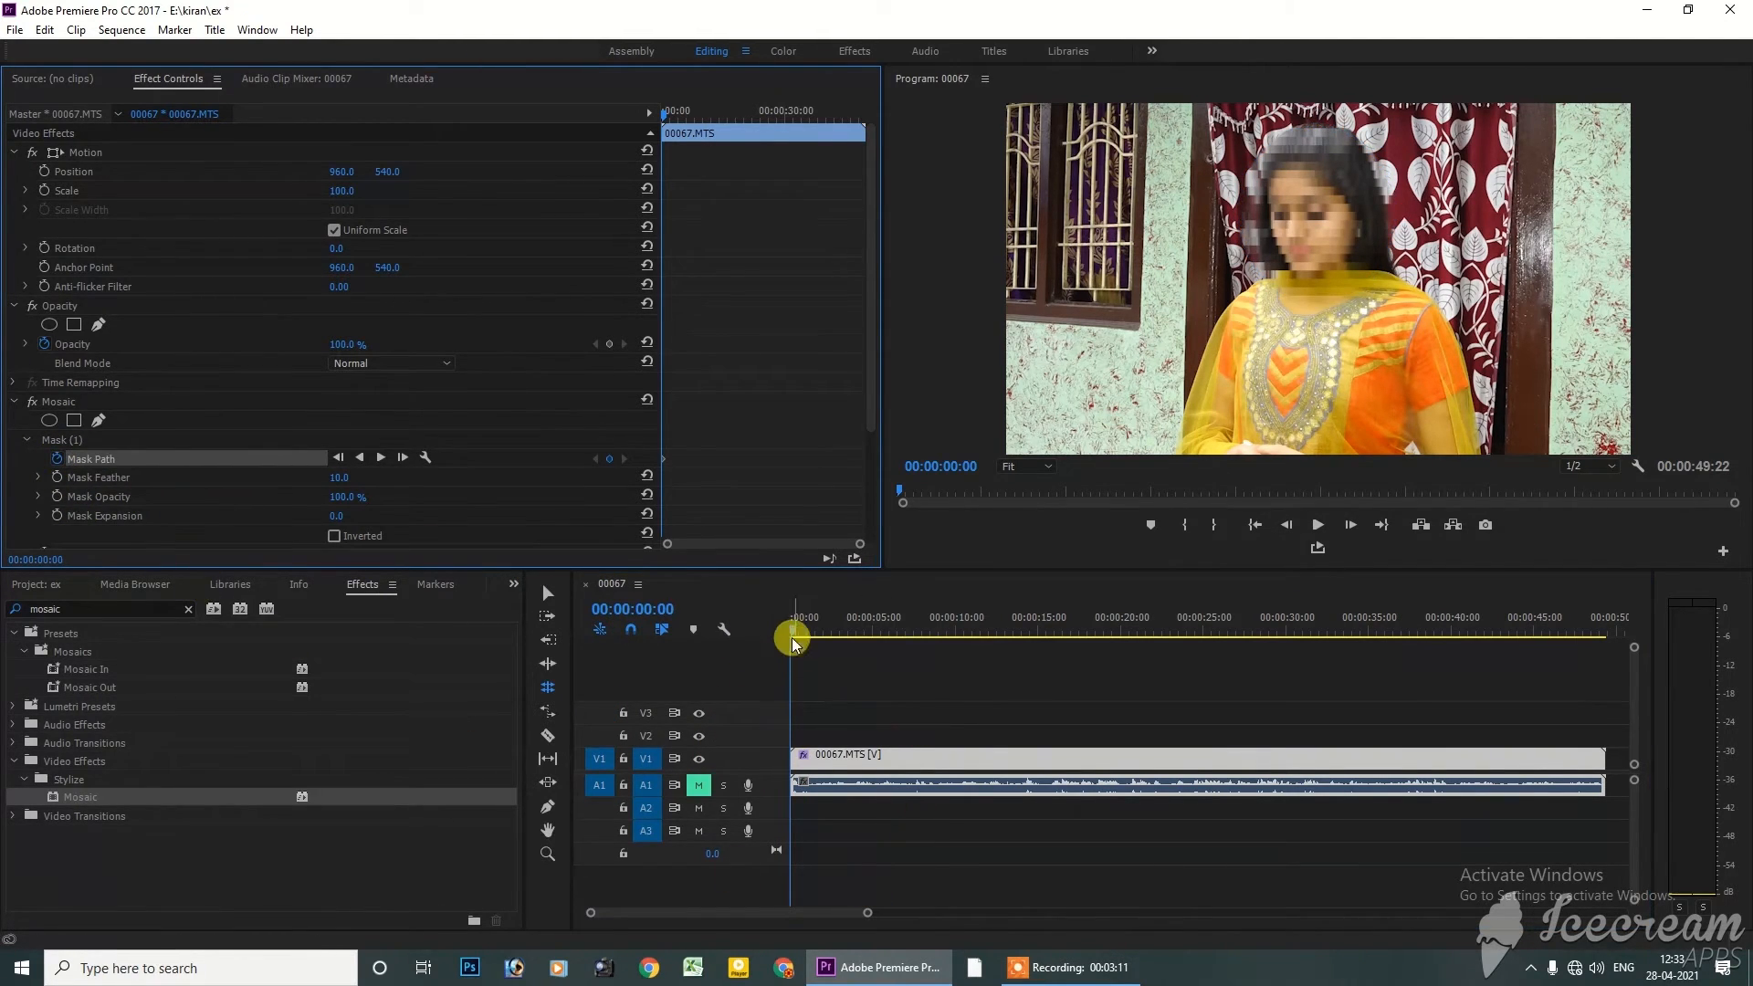
click(383, 457)
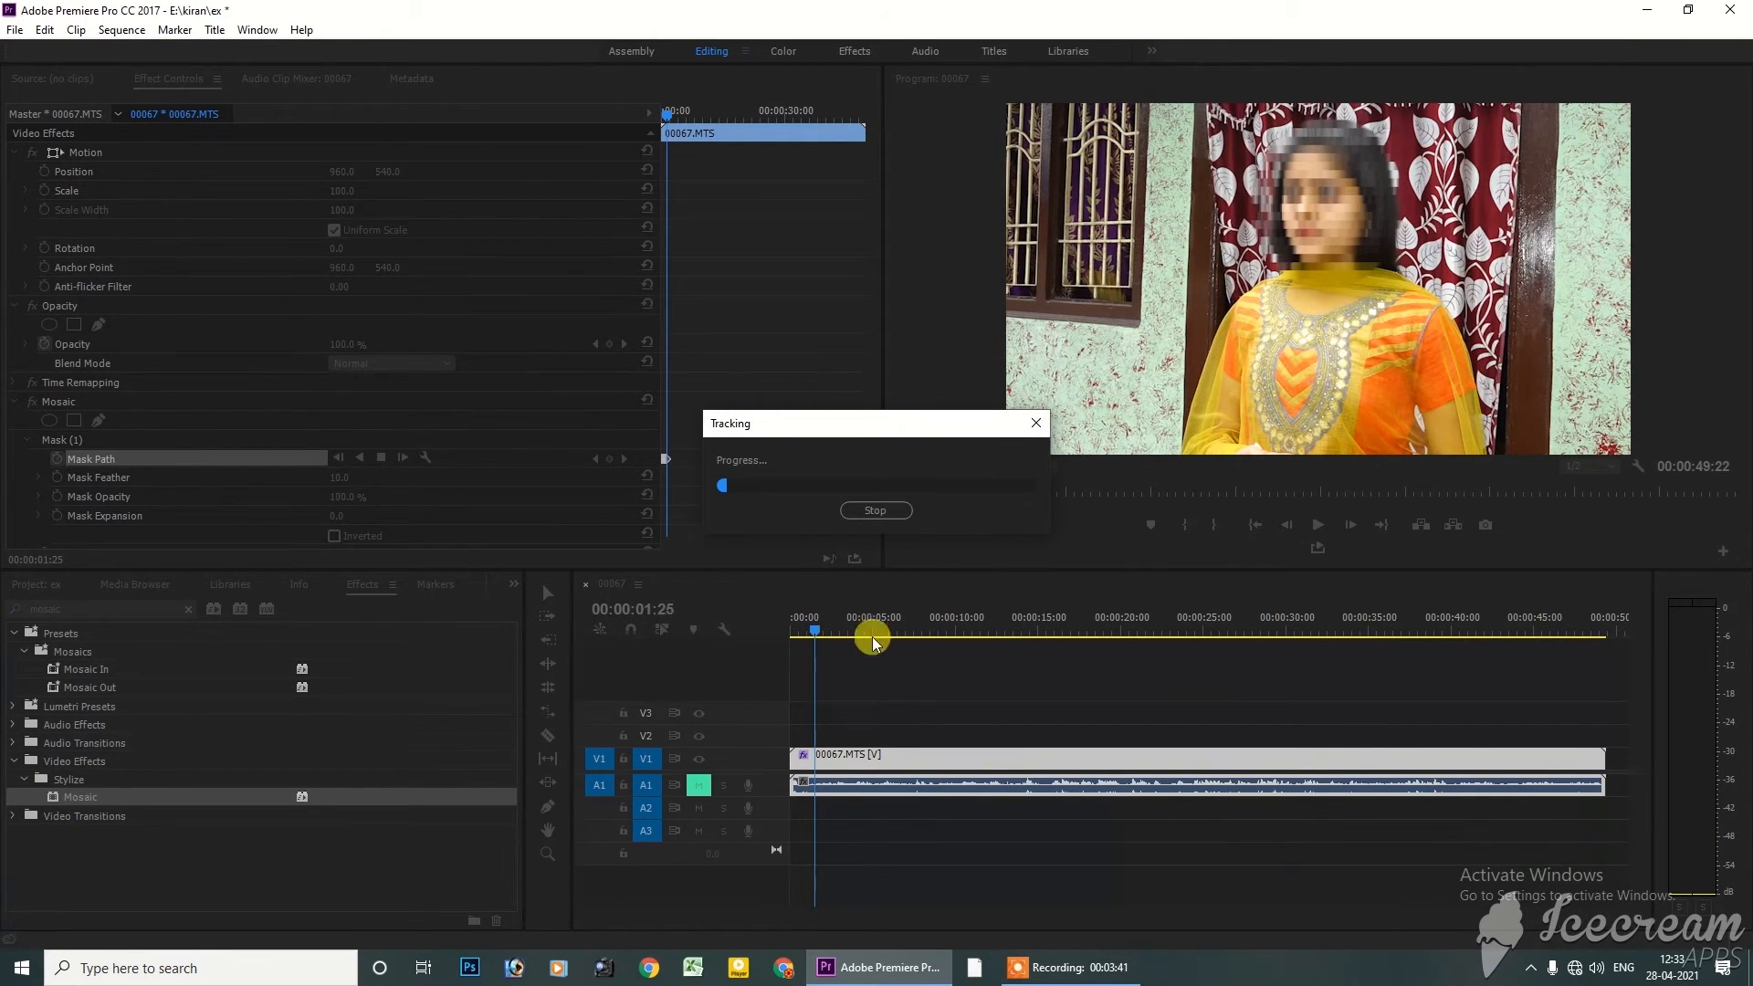
click(873, 510)
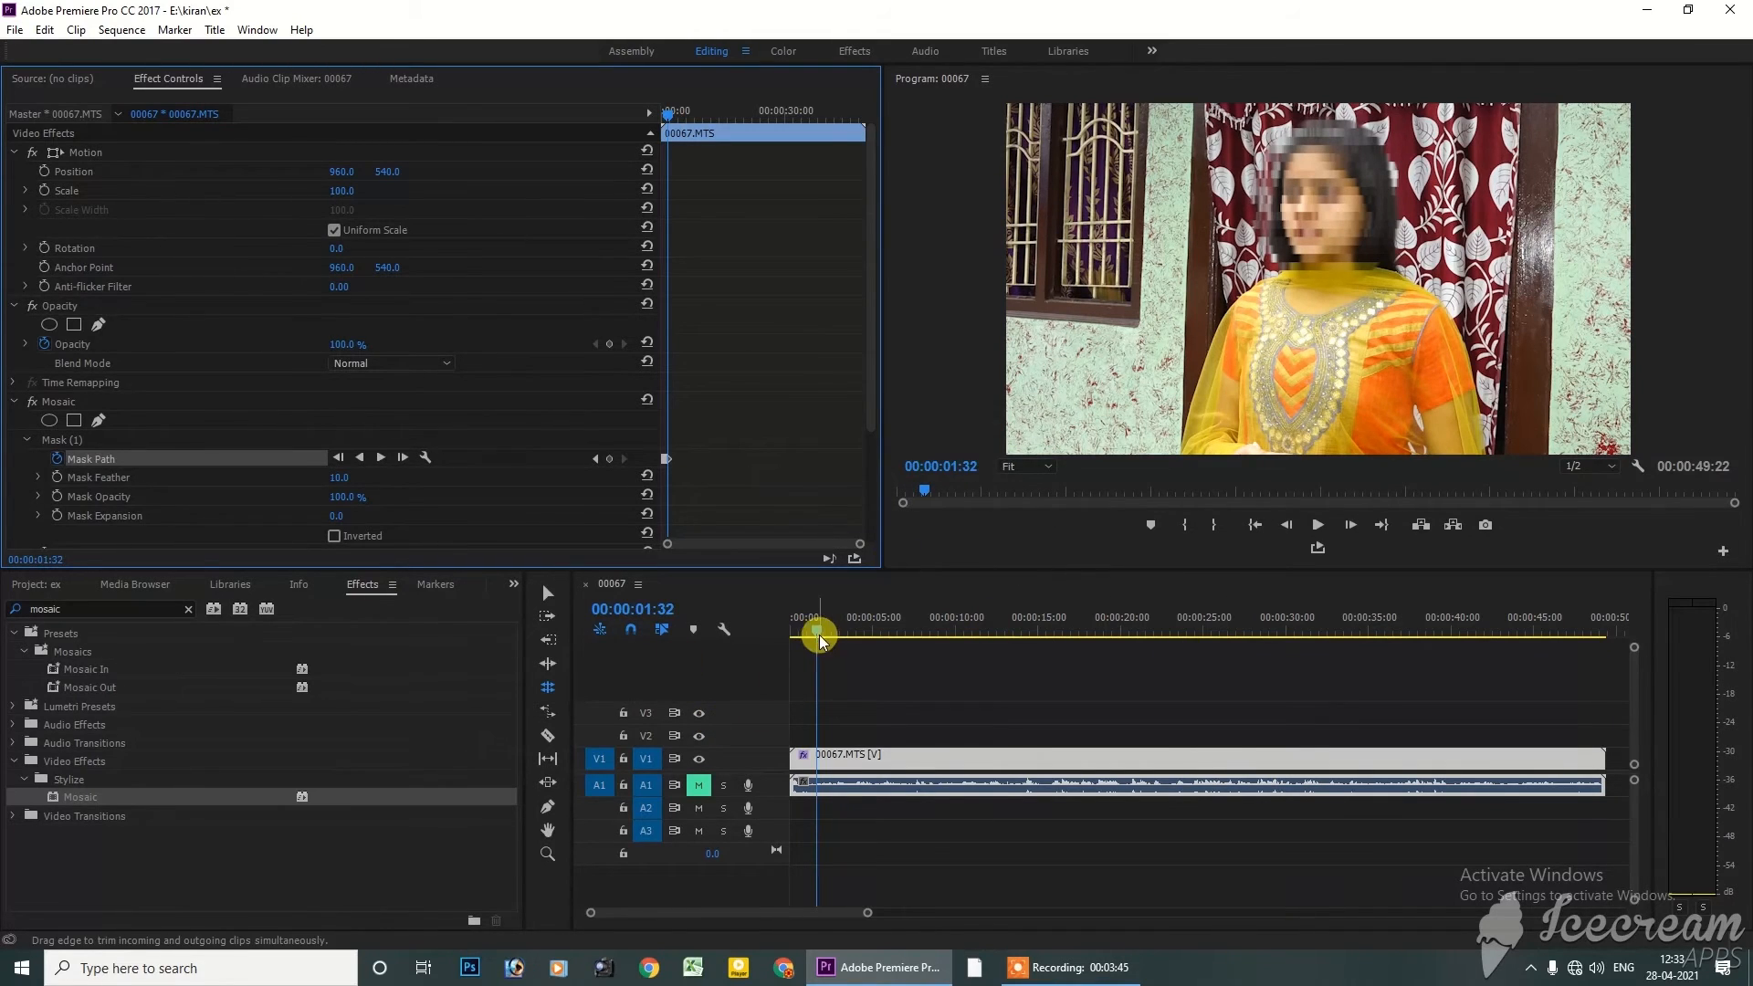
Step: Move the playhead to 00:00:10:25 and reposition the Mosaic mask over the woman's face
drag(813, 628, 960, 627)
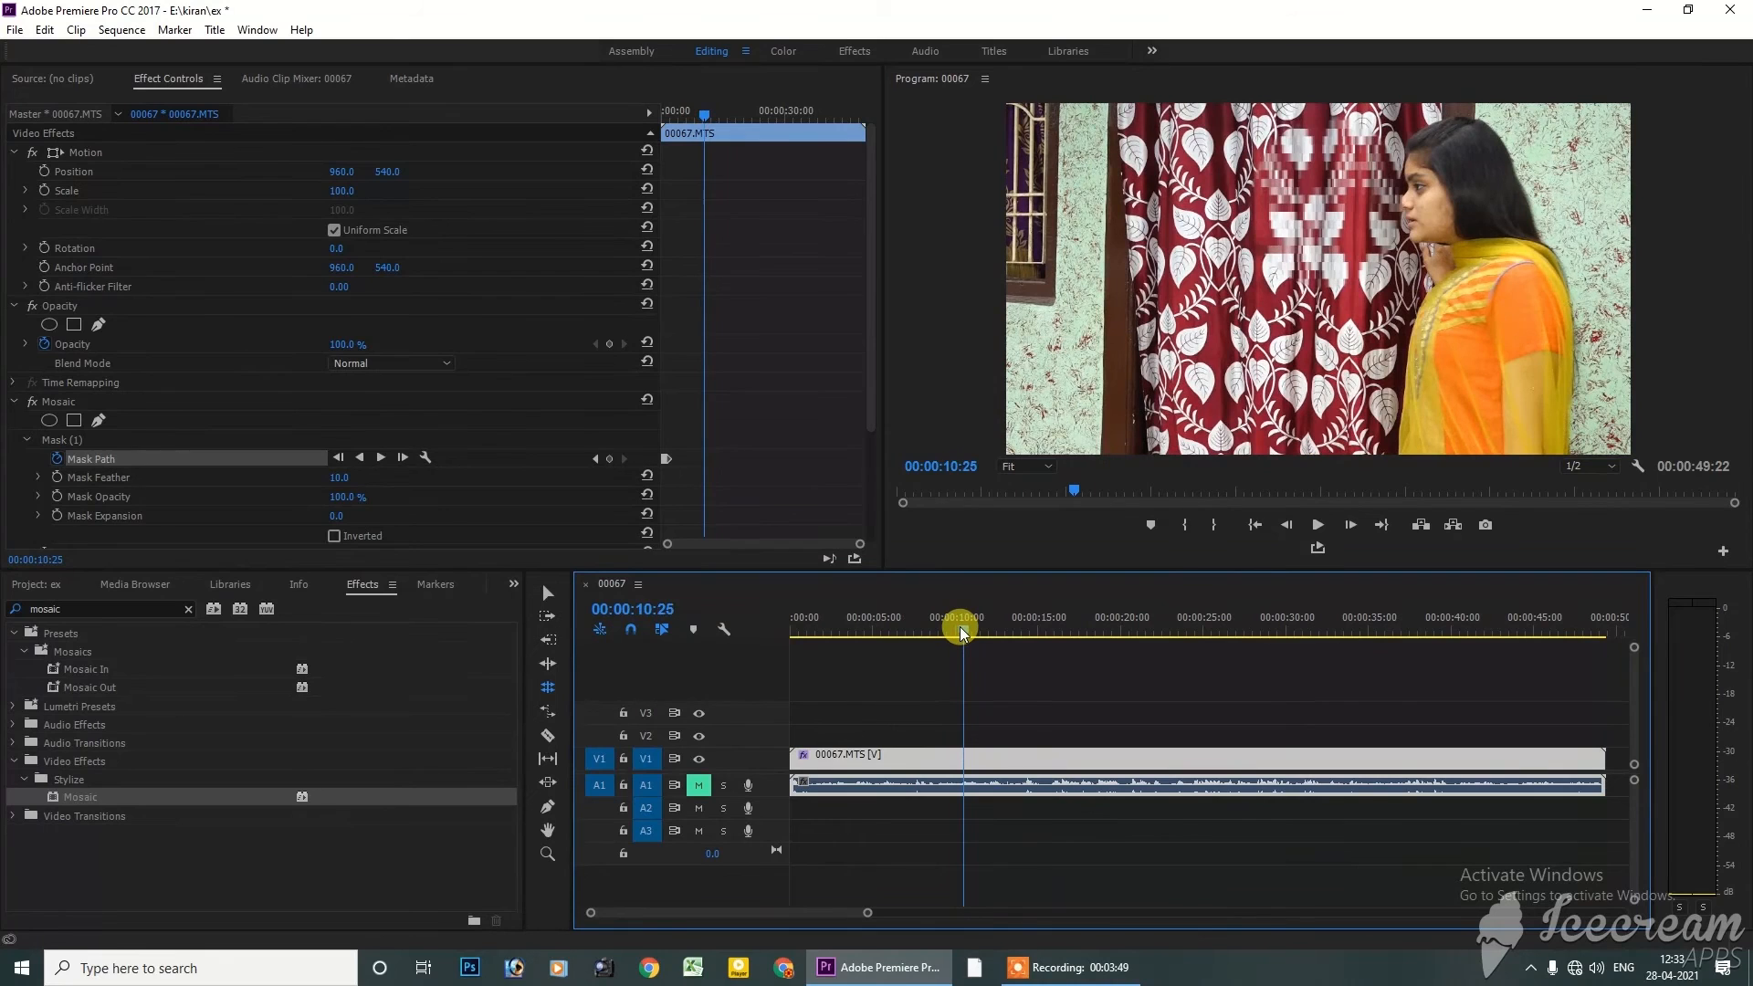
click(82, 441)
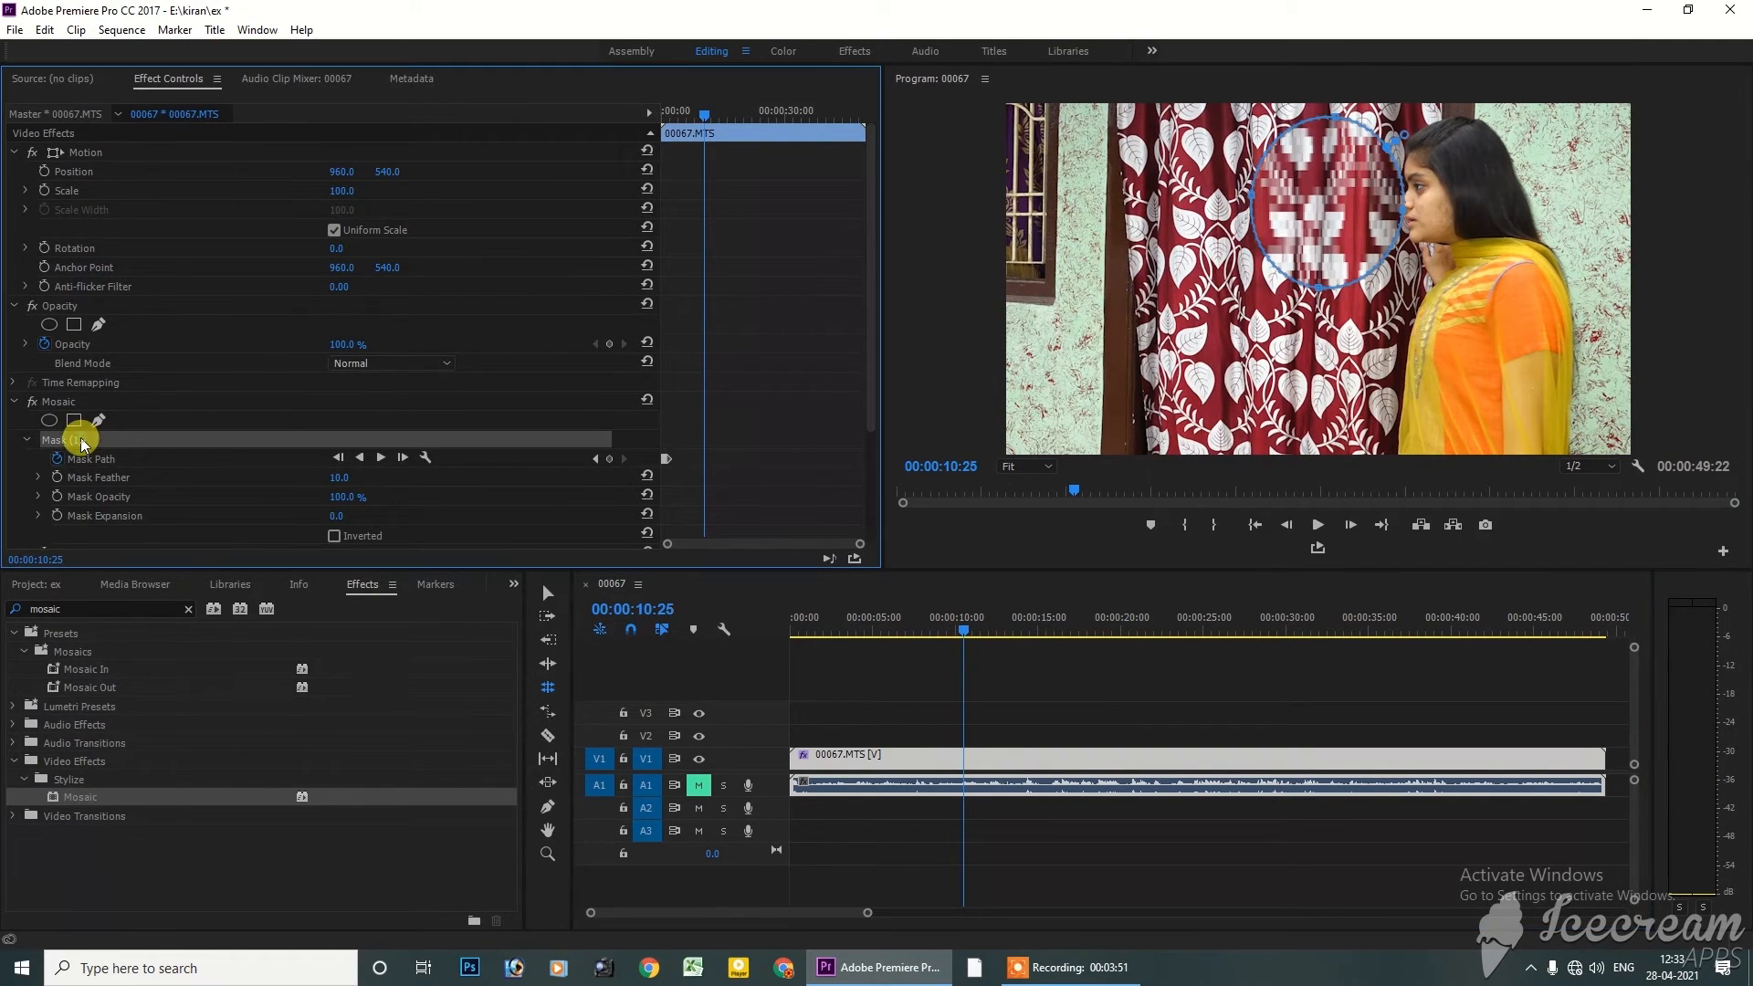
drag(1304, 226, 1432, 217)
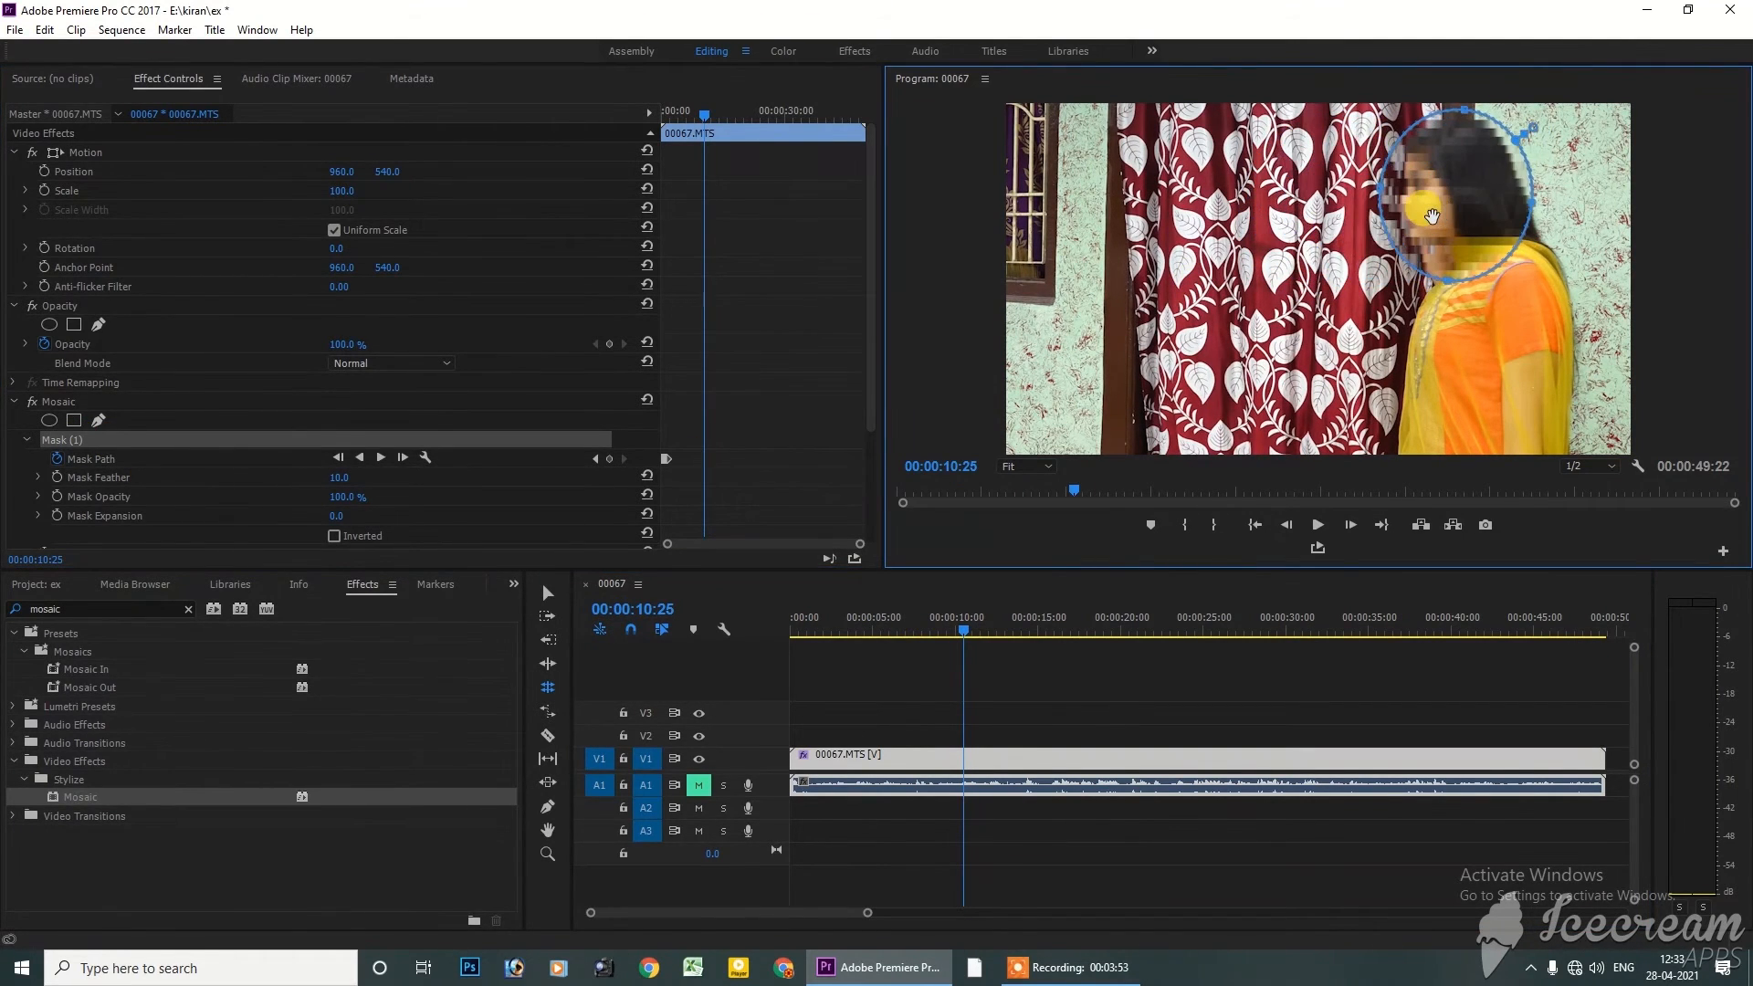
Step: Go back to 00:00:05:29 and reposition the Mosaic mask over the woman's face
drag(968, 627, 882, 637)
click(1379, 213)
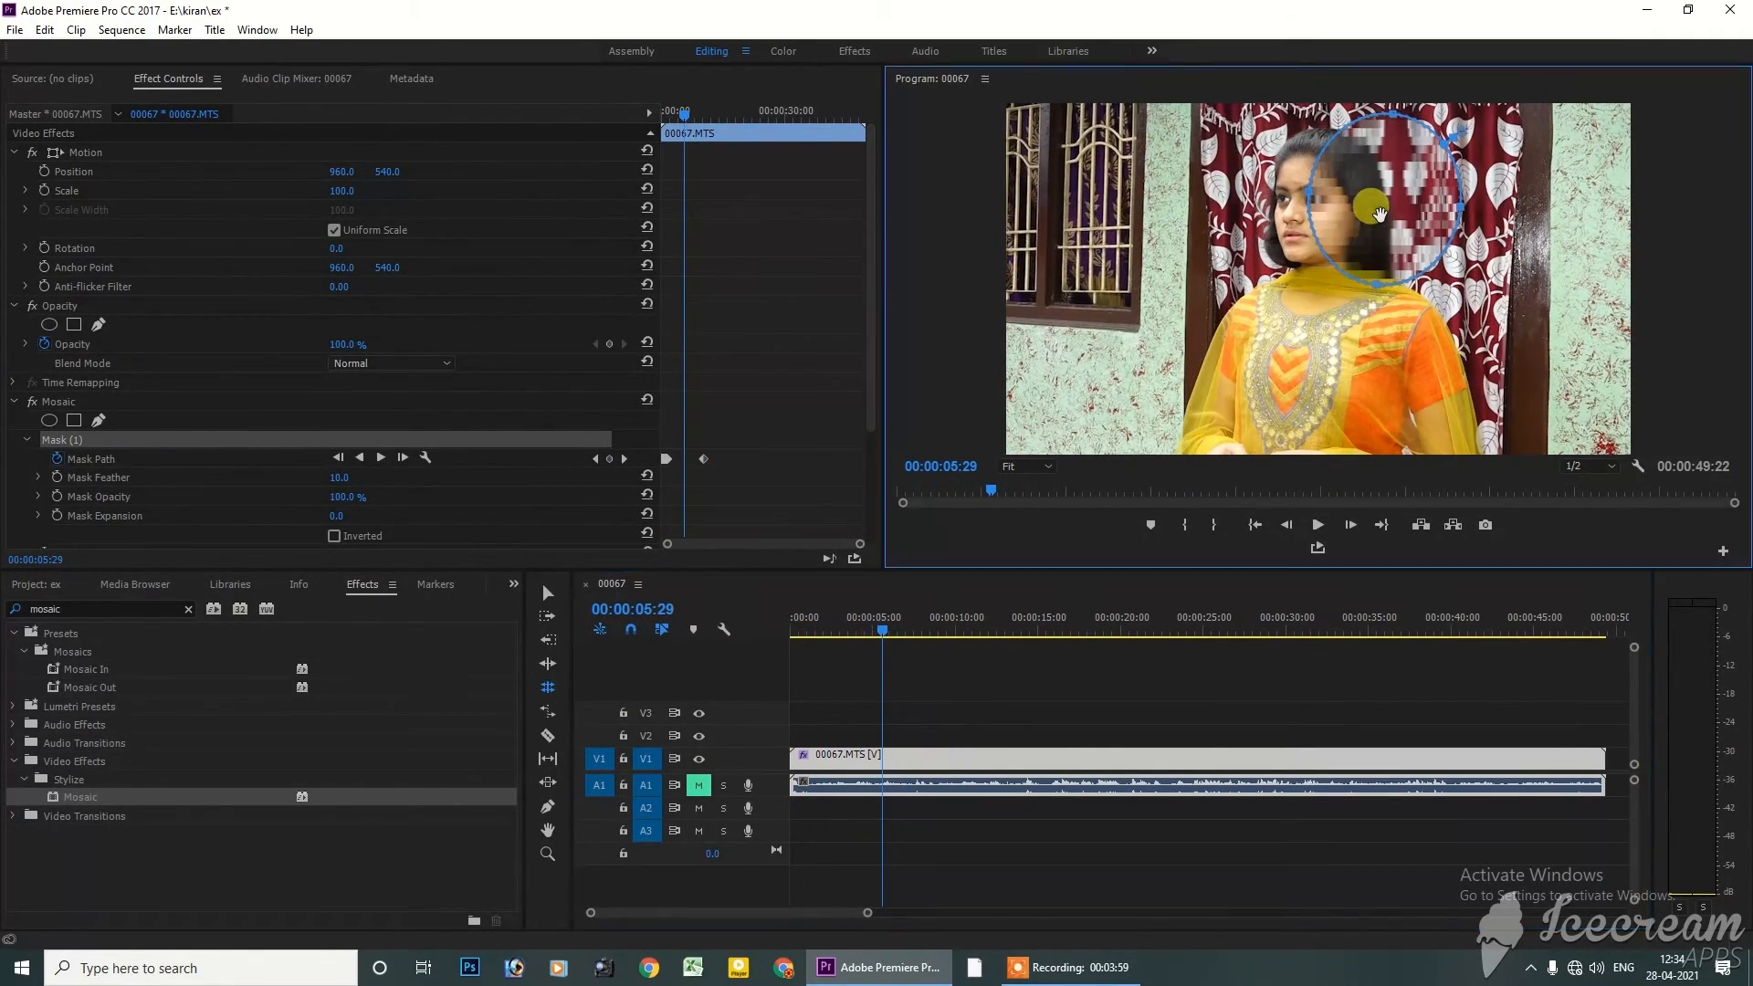
drag(1379, 214, 1315, 218)
click(785, 509)
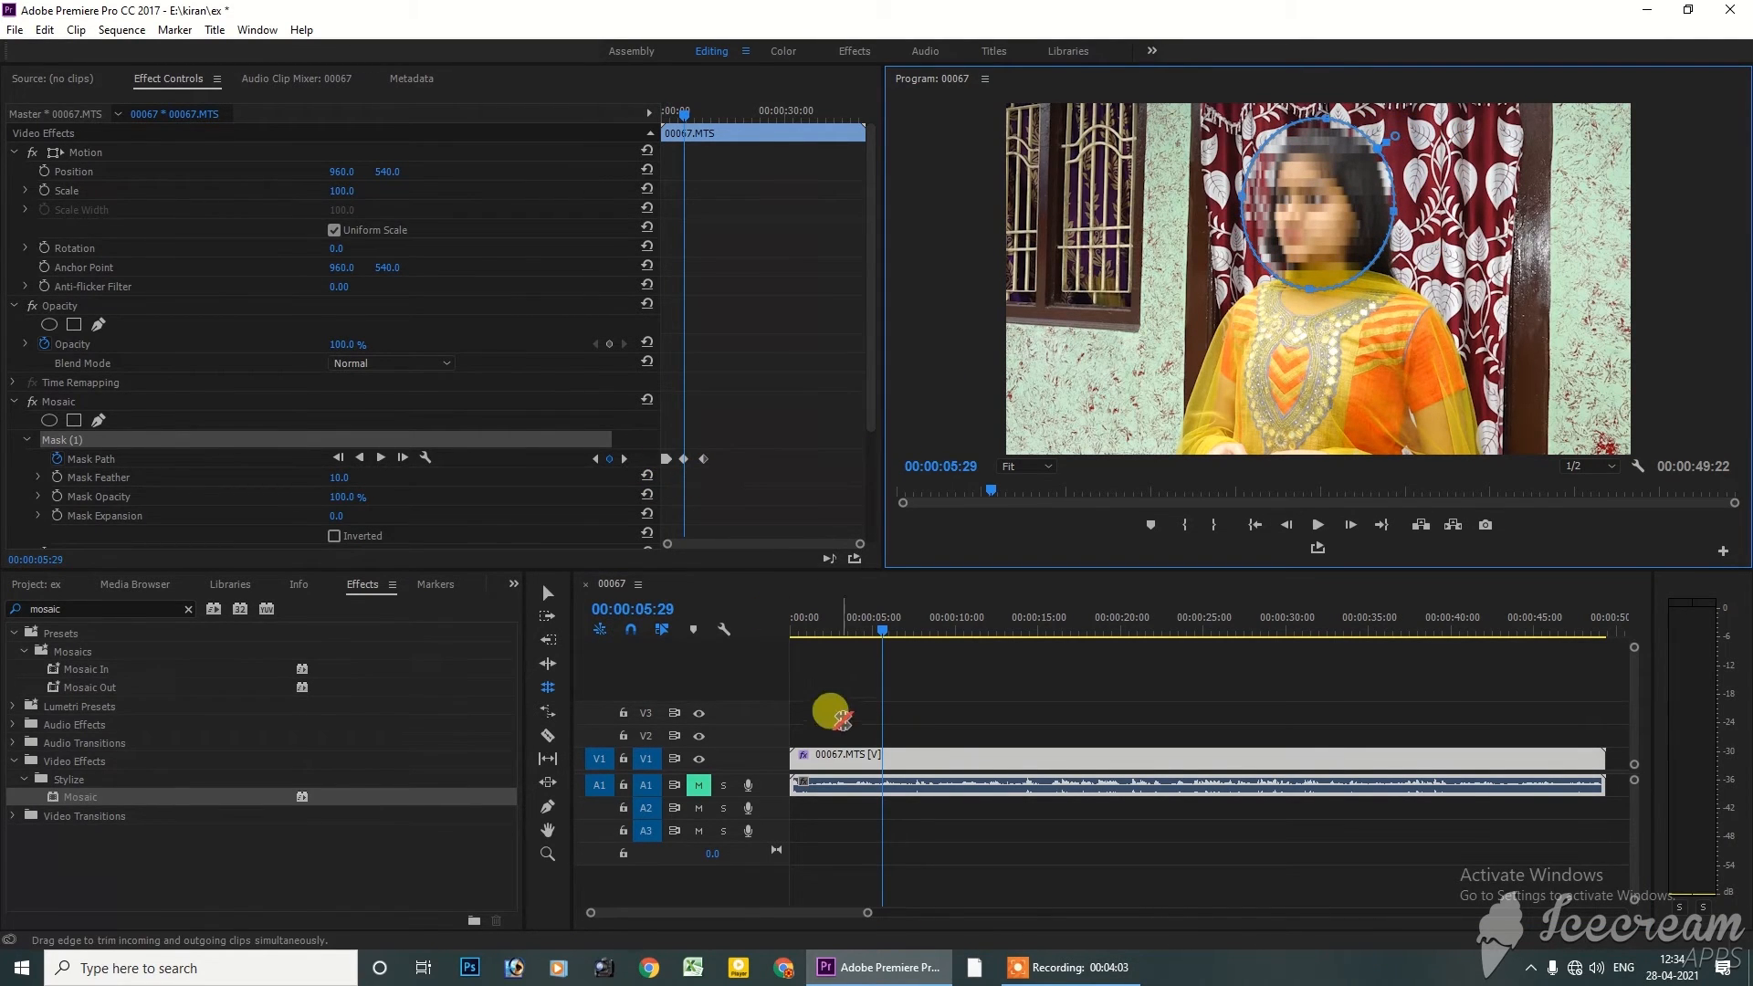
Step: Reposition the Mosaic mask over the woman's face at 00:00:11:16 and again at 00:00:11:38
drag(889, 632, 977, 656)
drag(1455, 196, 1418, 251)
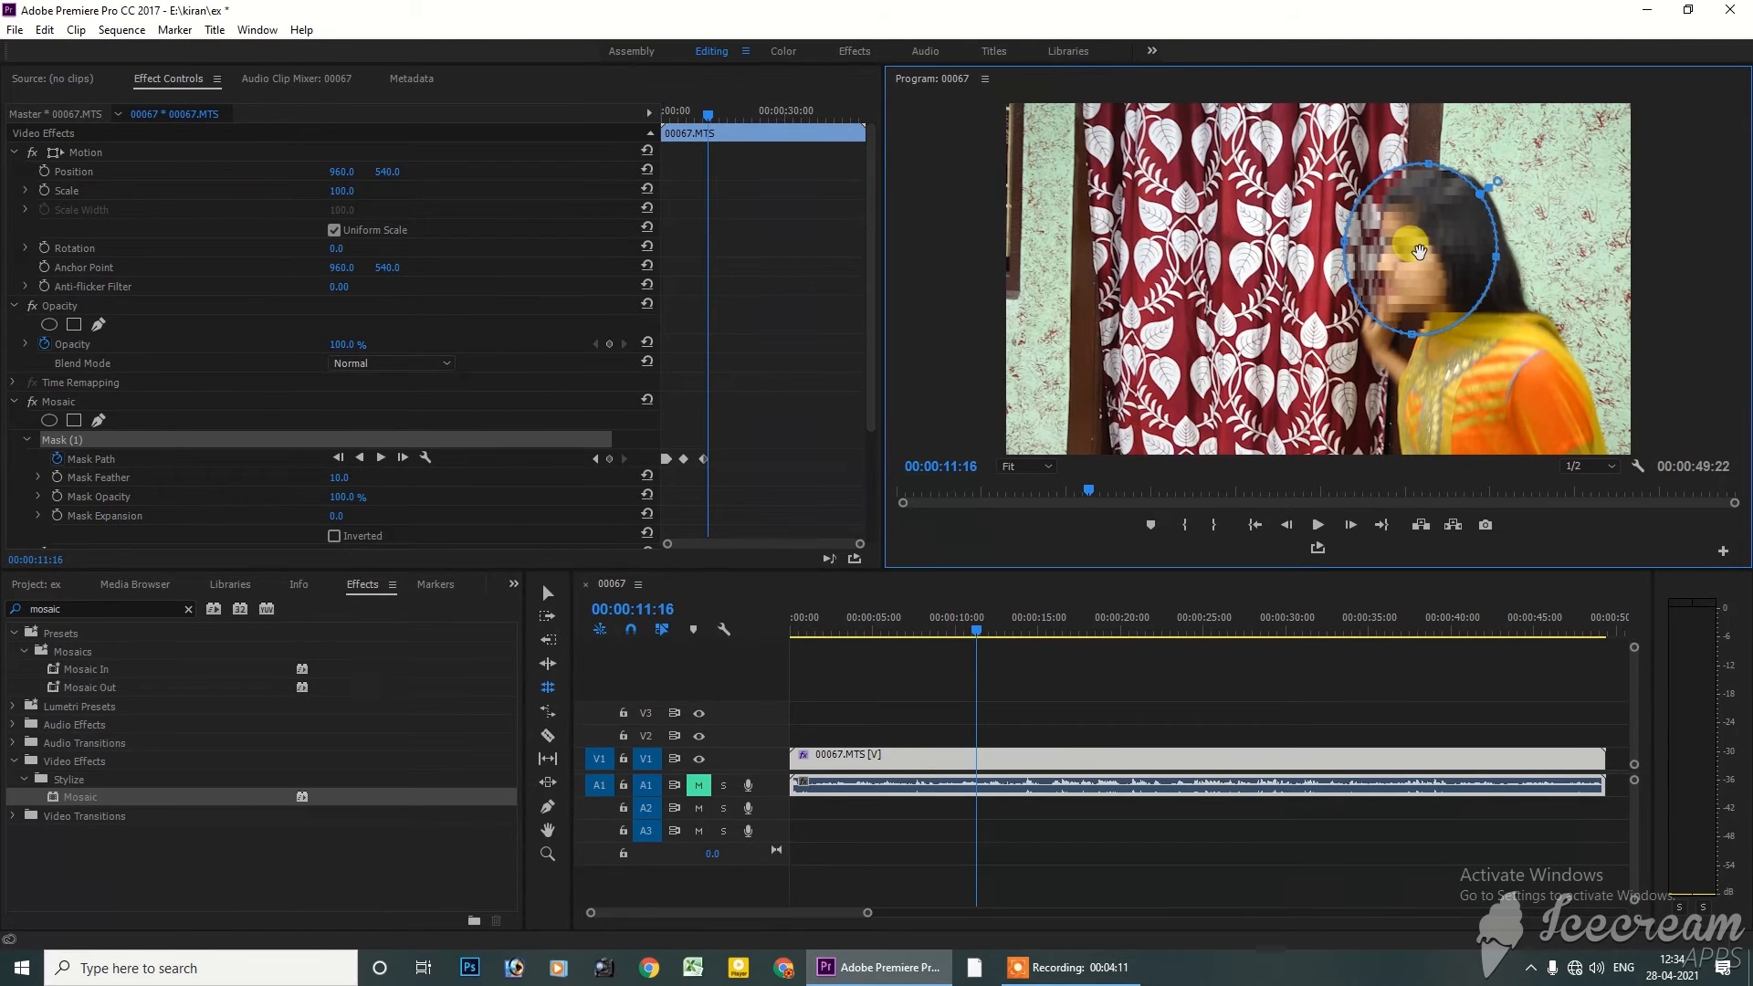
click(979, 630)
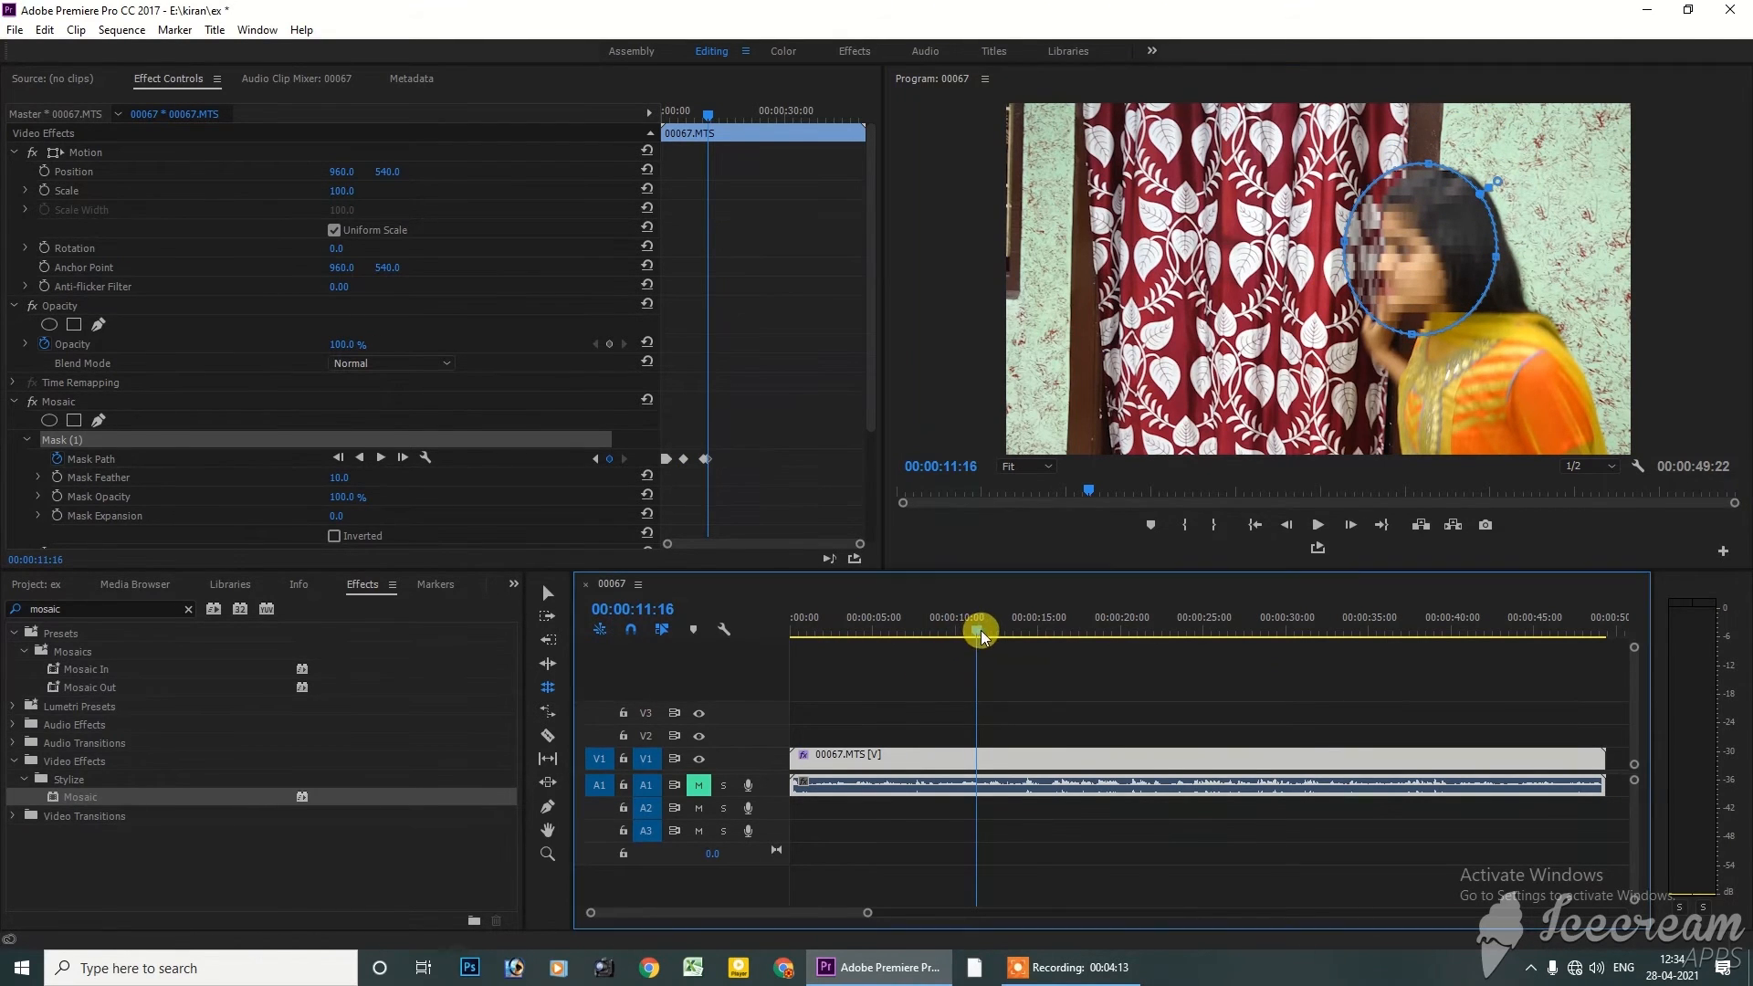
mouse_move(980, 630)
mouse_down()
mouse_move(1019, 630)
mouse_move(987, 633)
mouse_up()
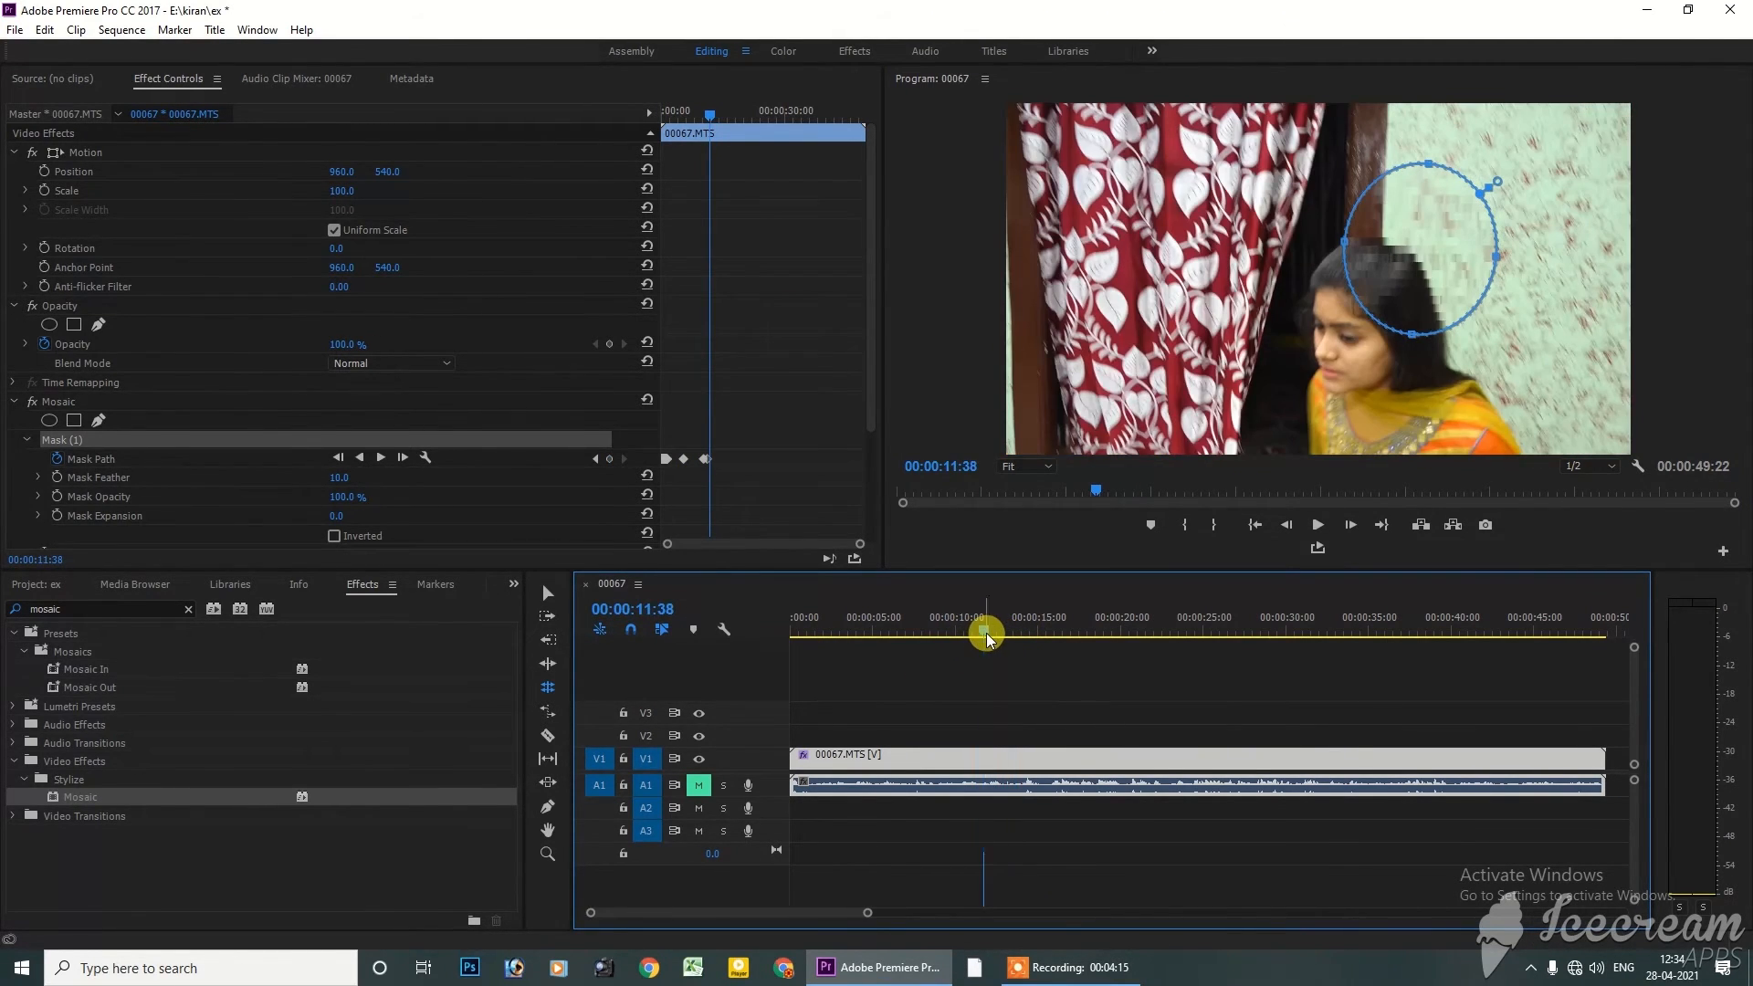
drag(1425, 222, 1353, 301)
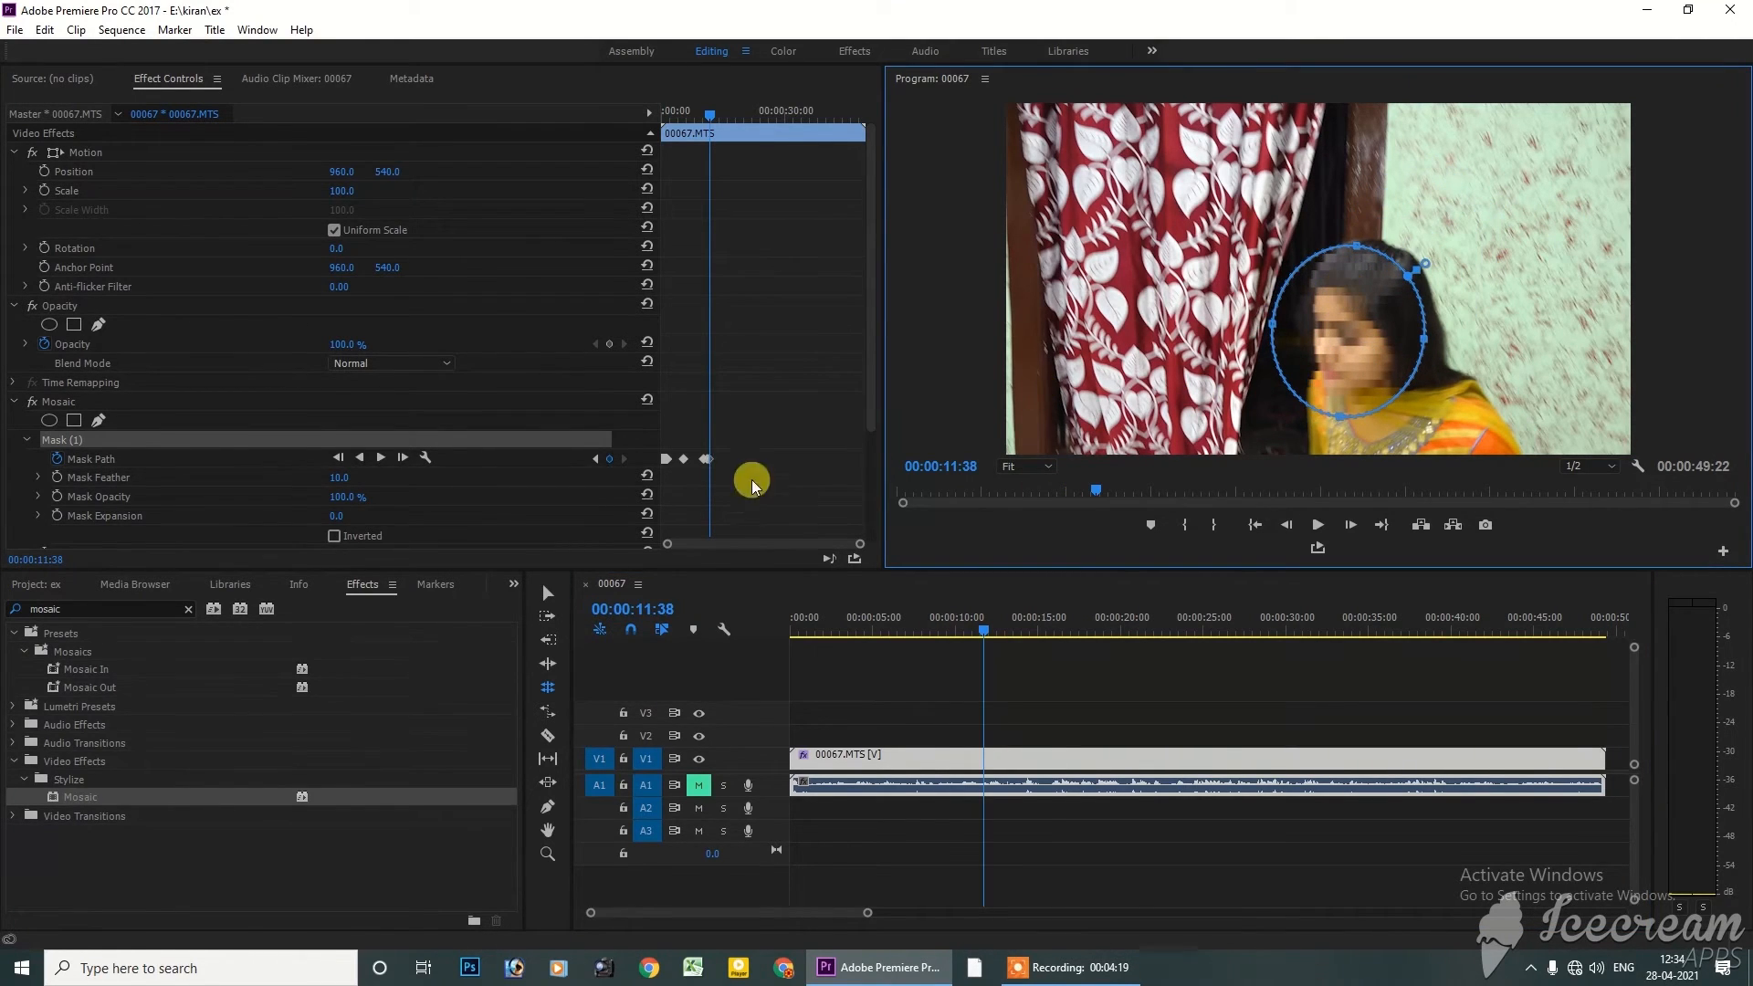
Step: Play the sequence from the start to review the keyframed Mosaic mask, then return the playhead toward the beginning
click(984, 630)
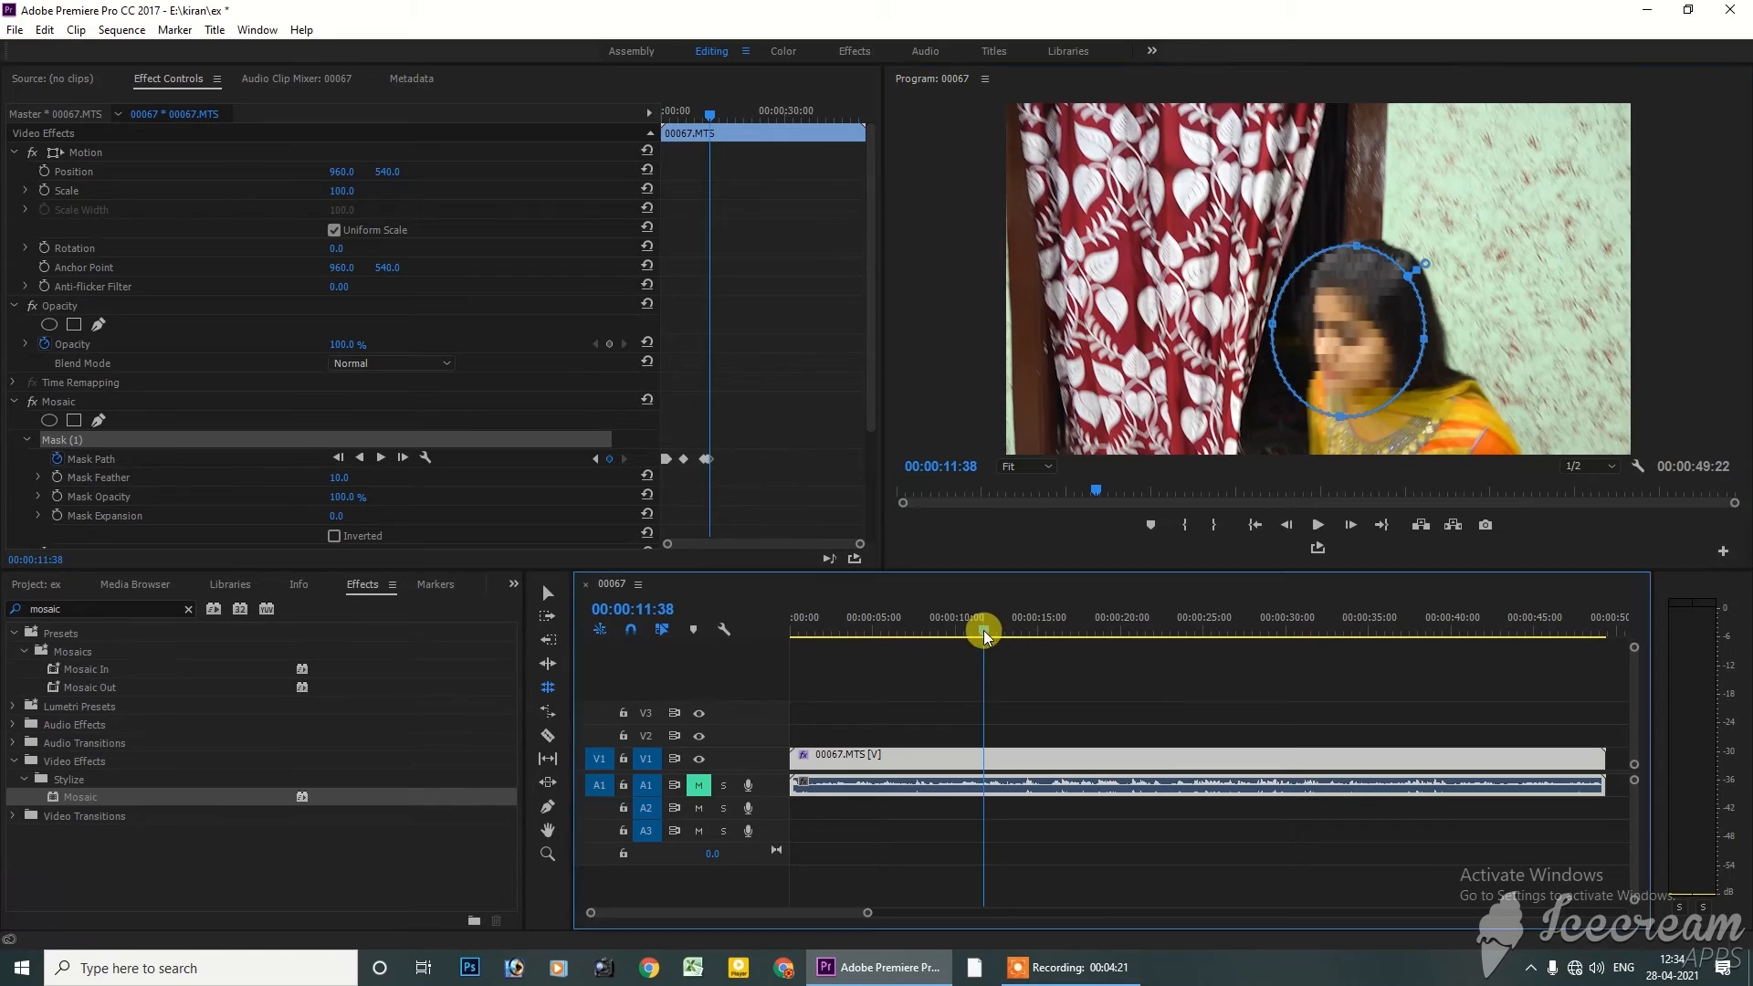
key(Home)
key(space)
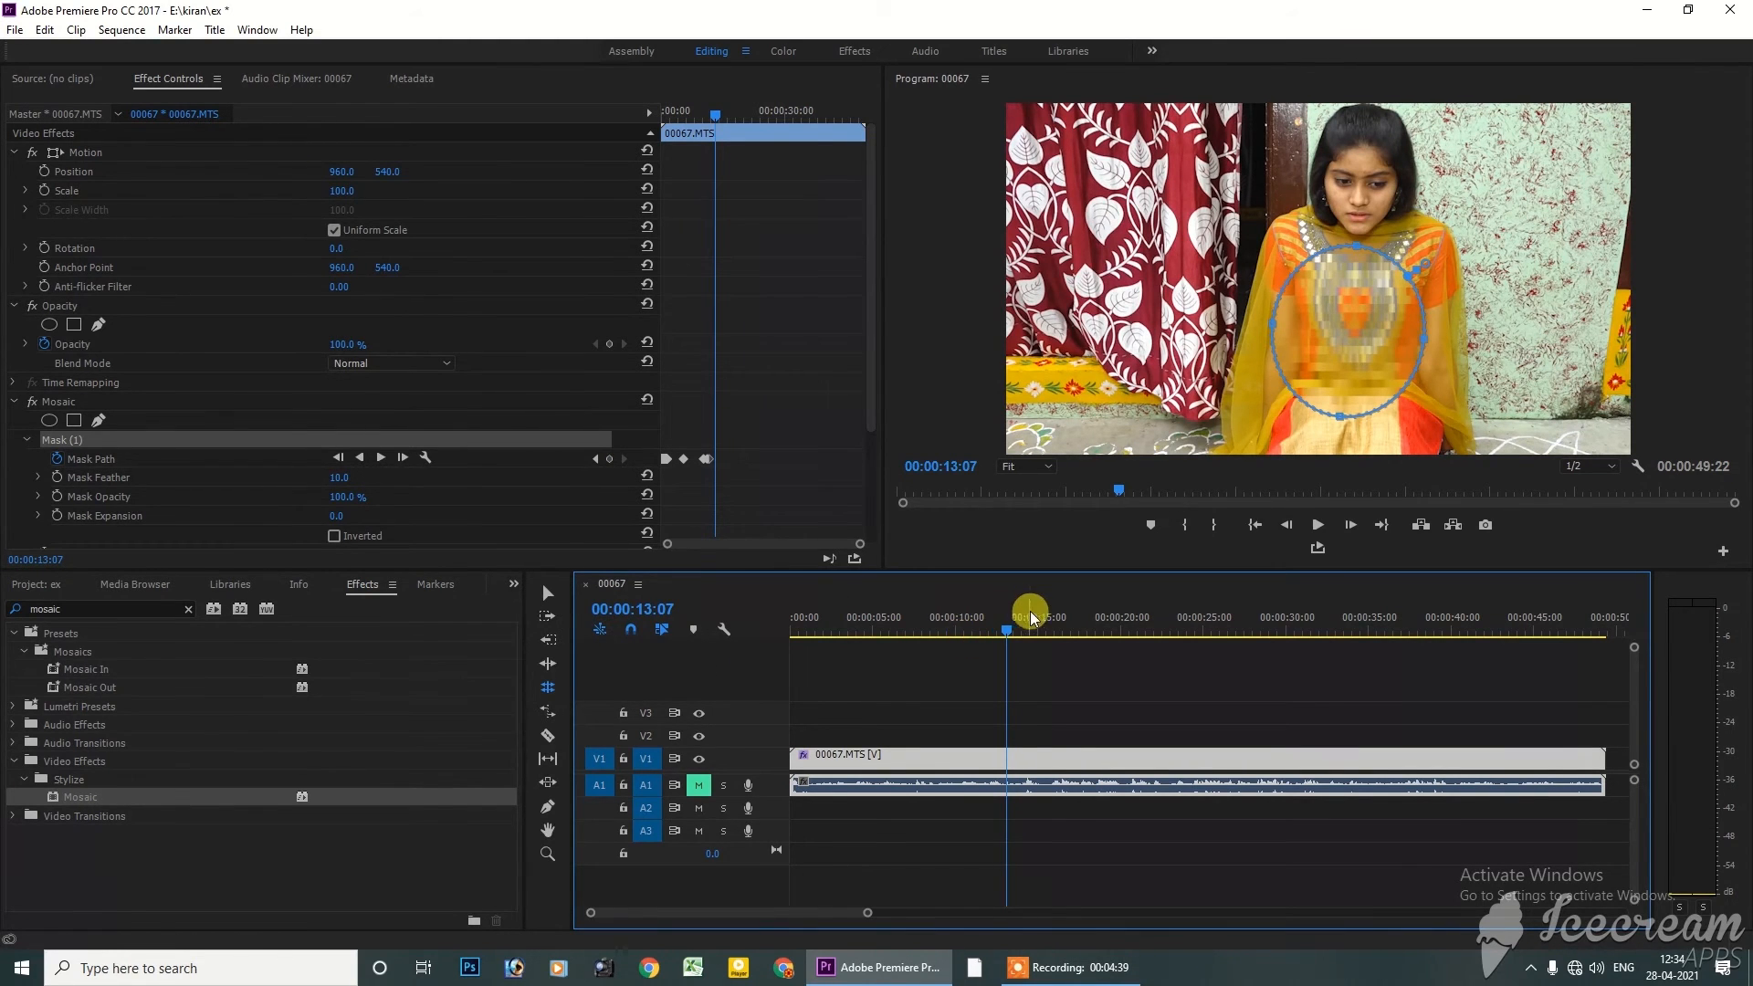
drag(1009, 625, 809, 656)
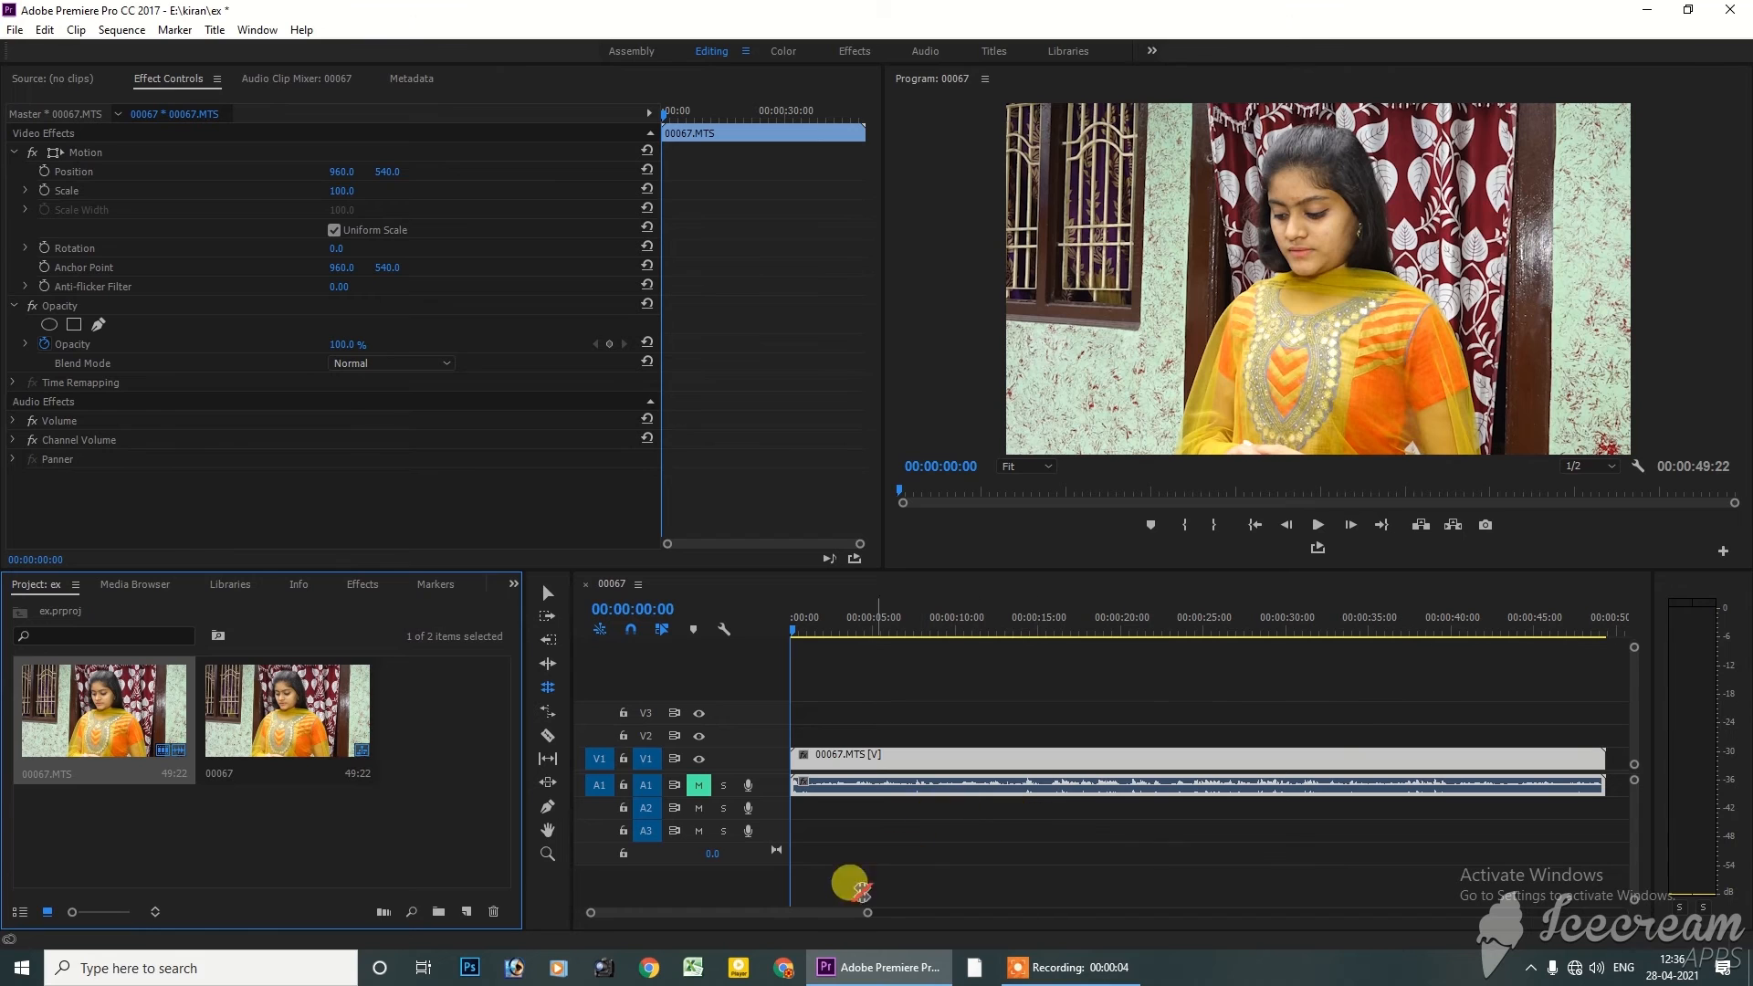
Step: Deselect the 00067.MTS item in the project bin and switch to the Selection tool
click(364, 810)
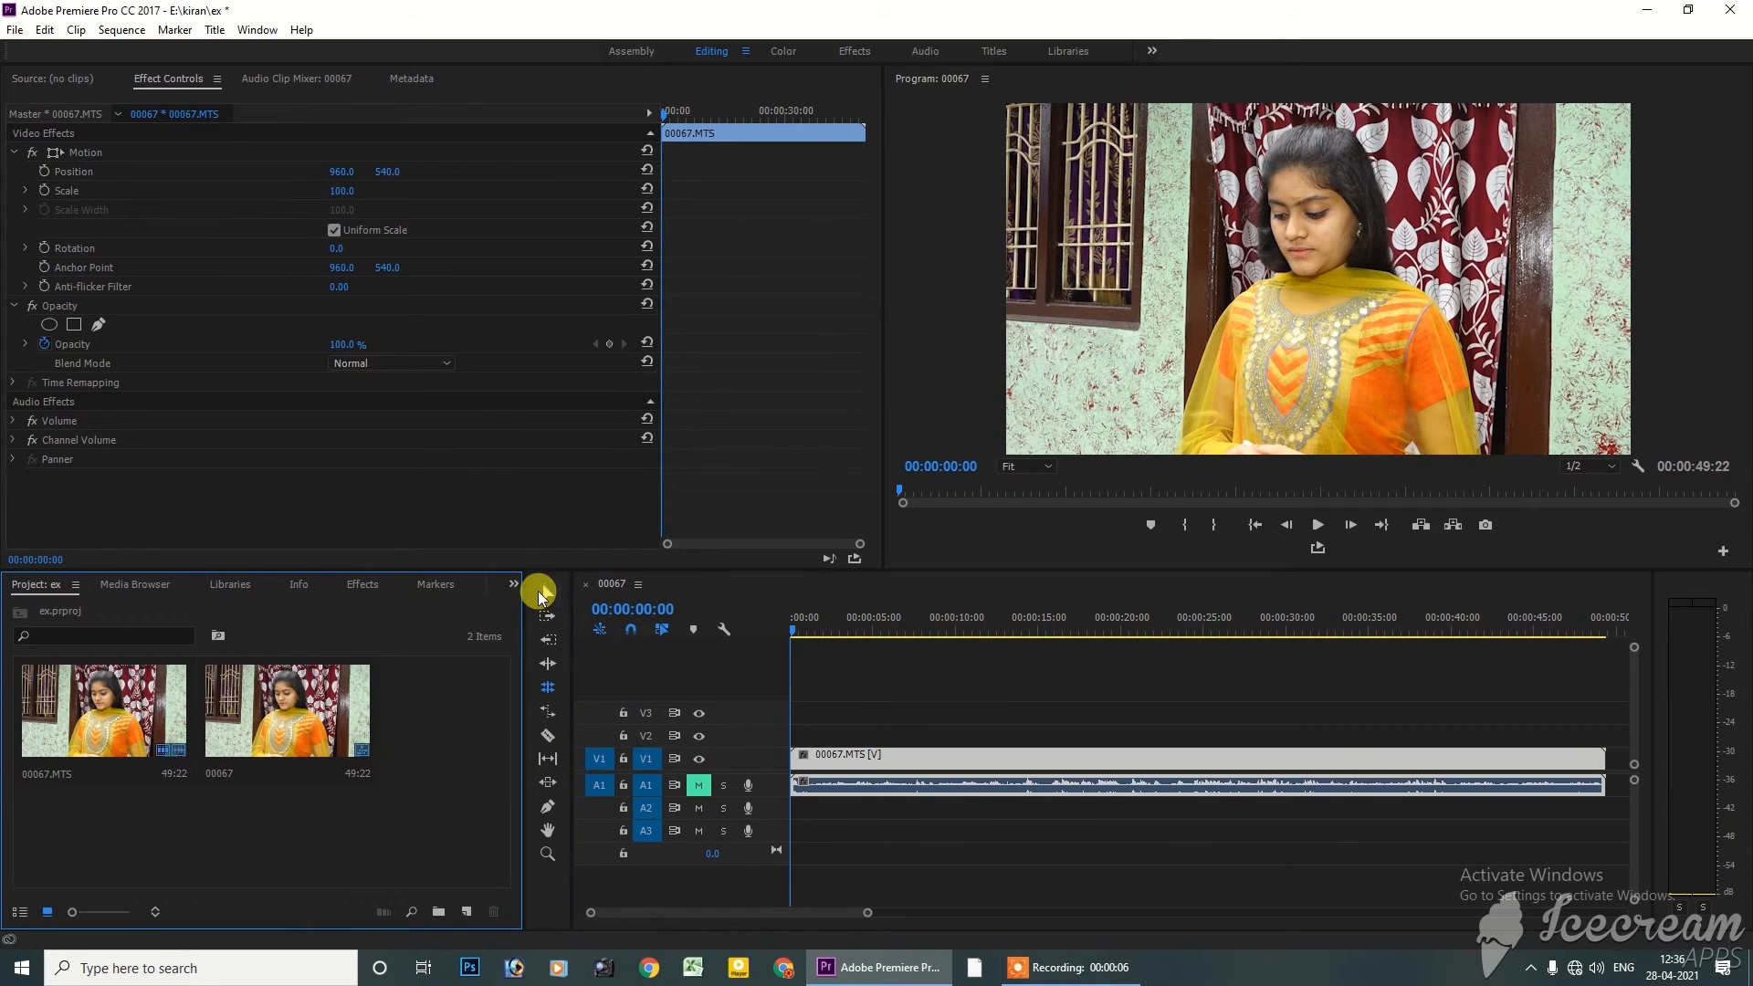
click(540, 593)
click(421, 850)
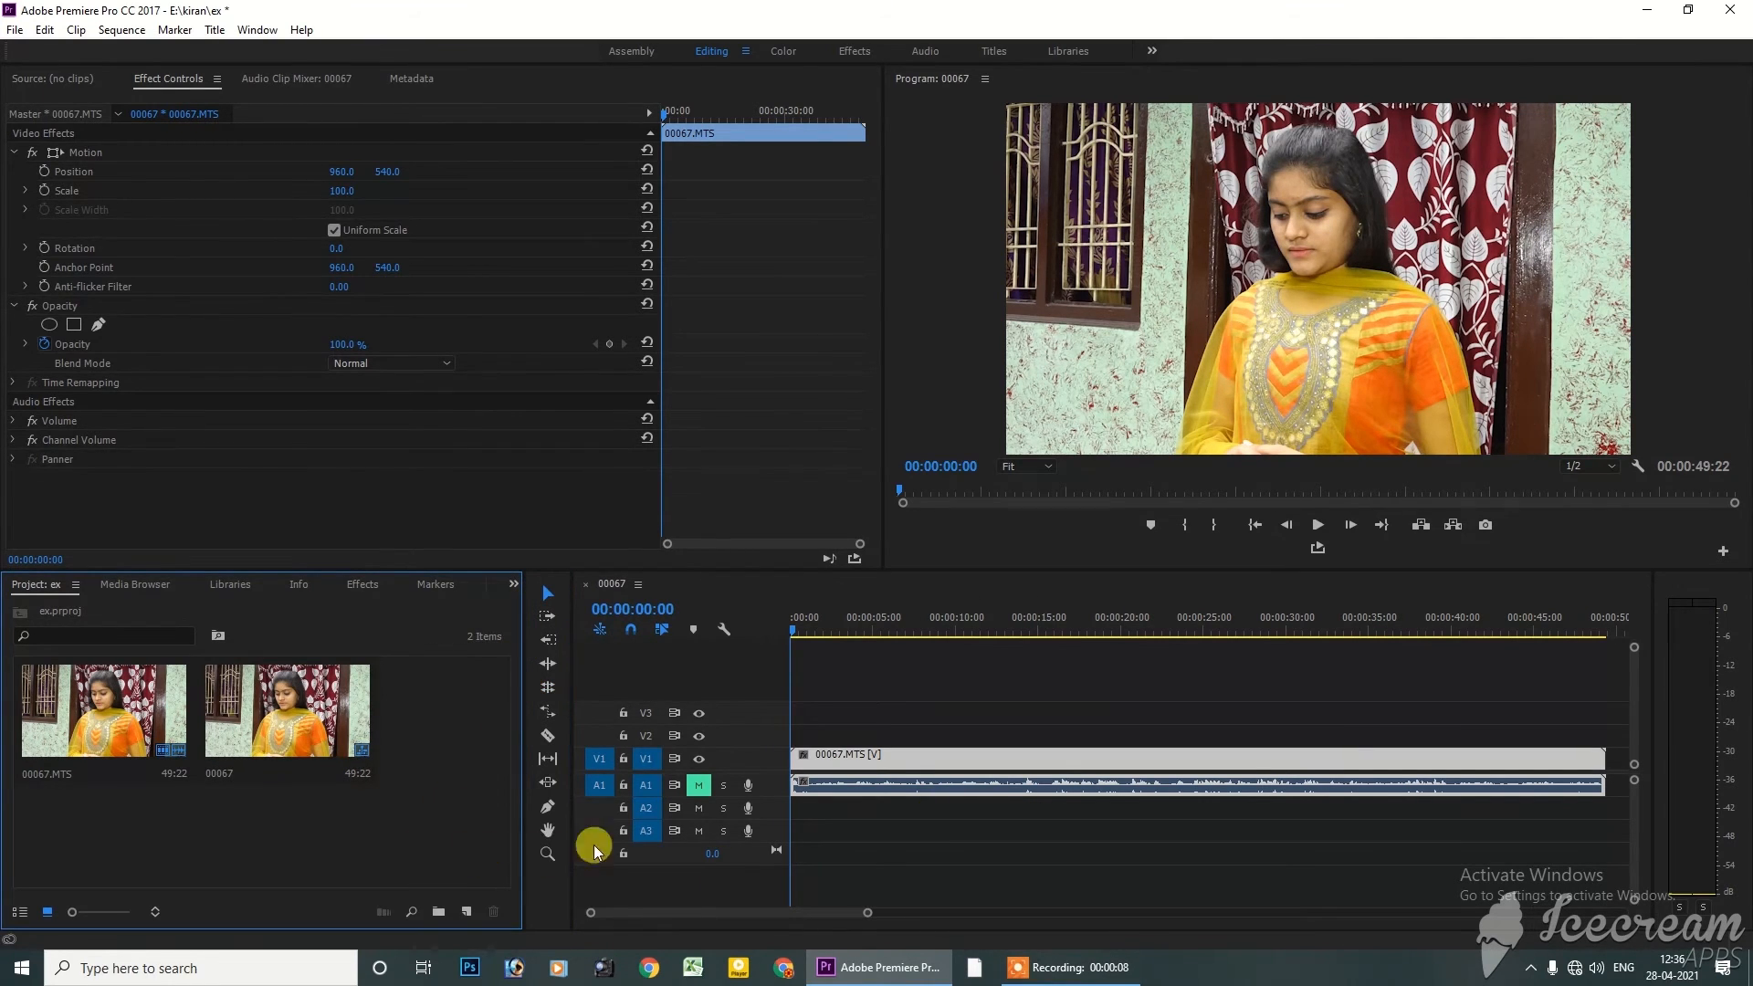
Step: Apply the Replicate video effect to the 00067.MTS clip on track V1
click(842, 770)
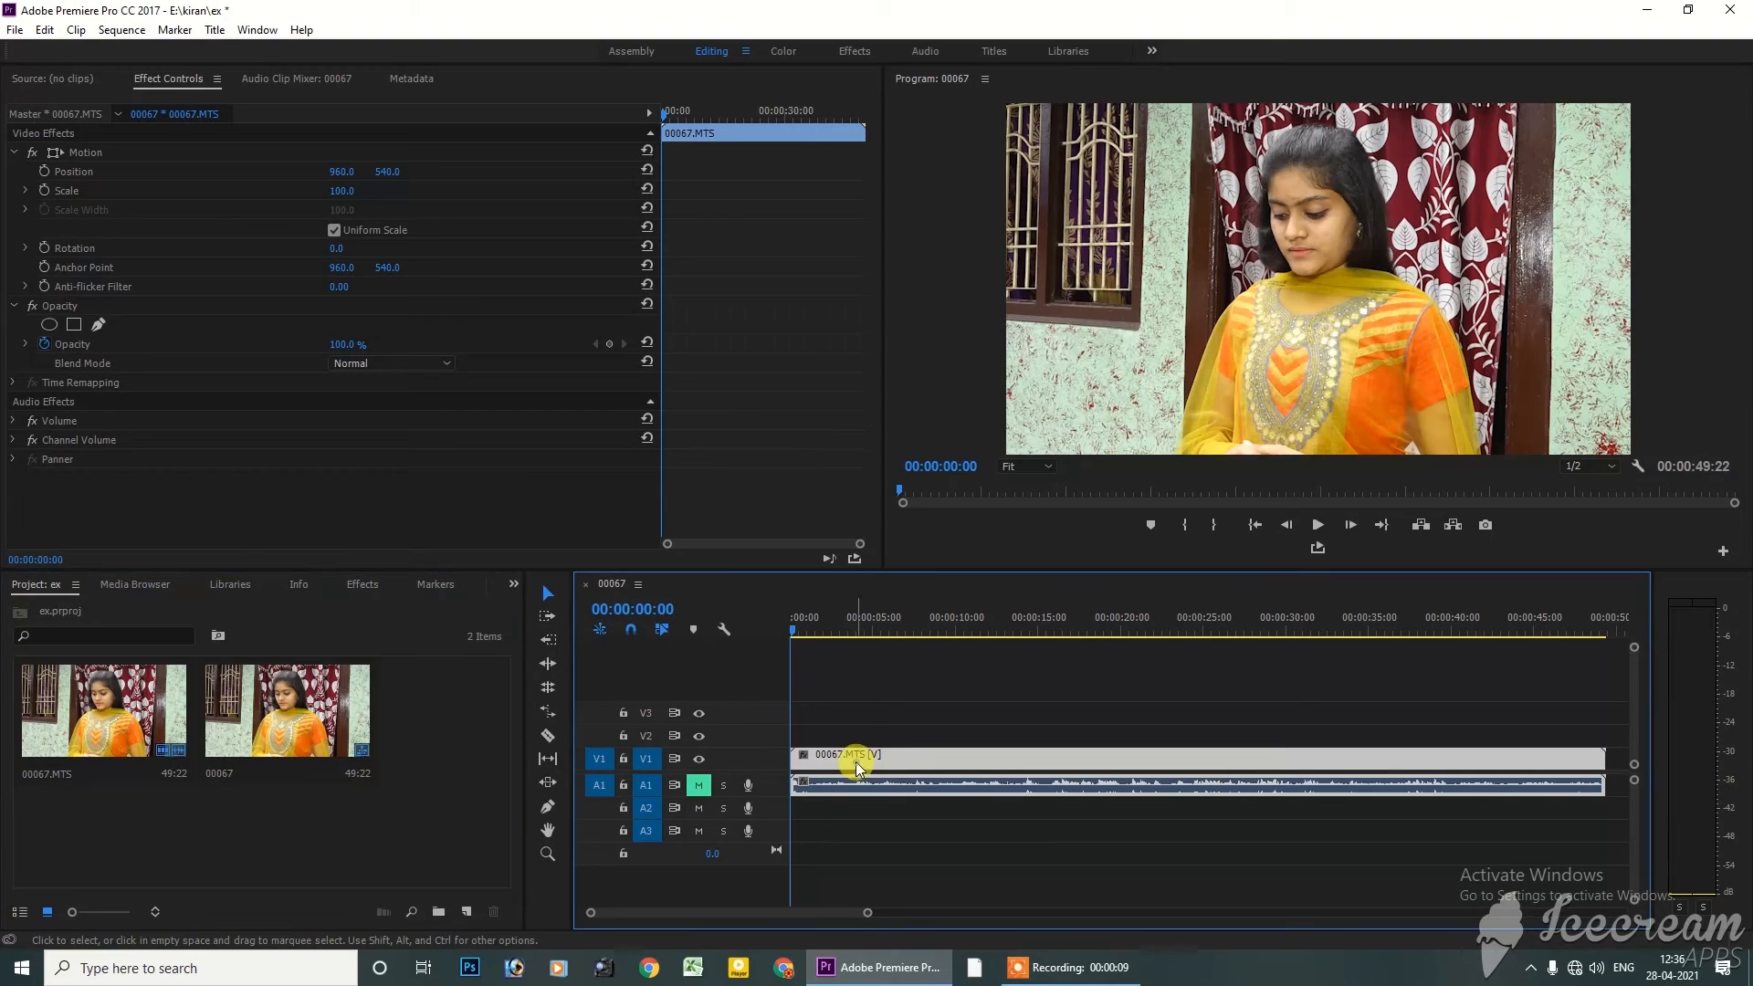
click(804, 621)
drag(804, 622, 716, 630)
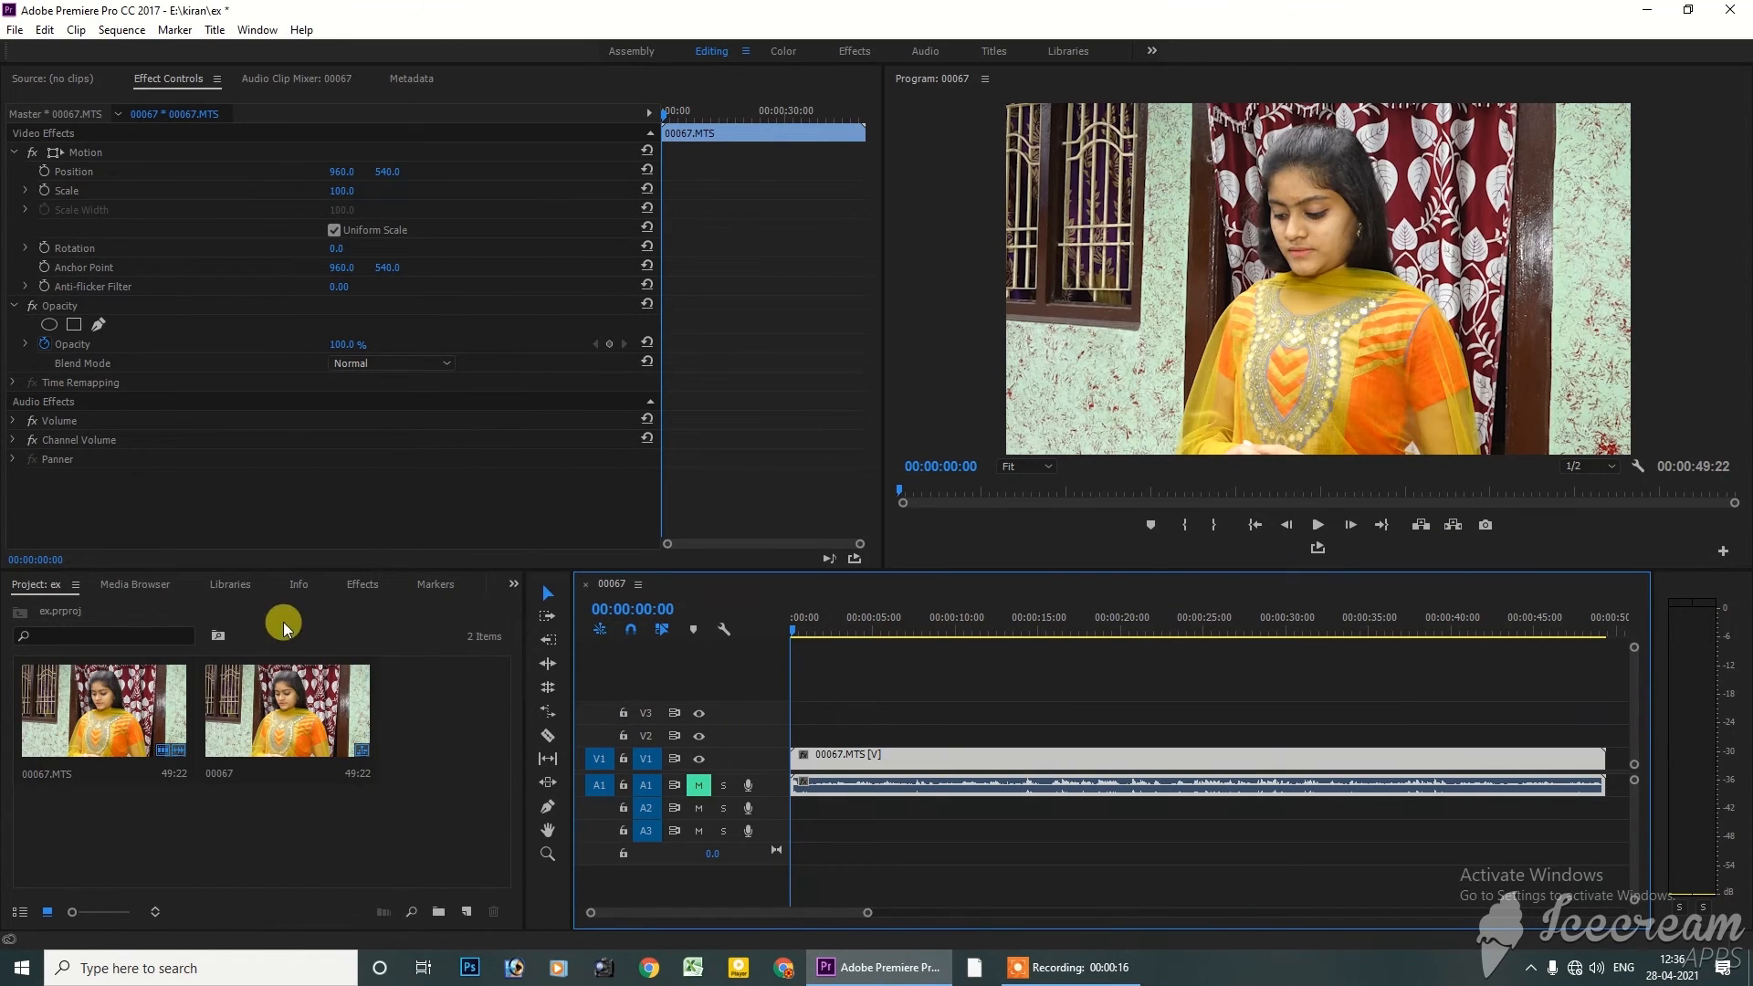
click(361, 589)
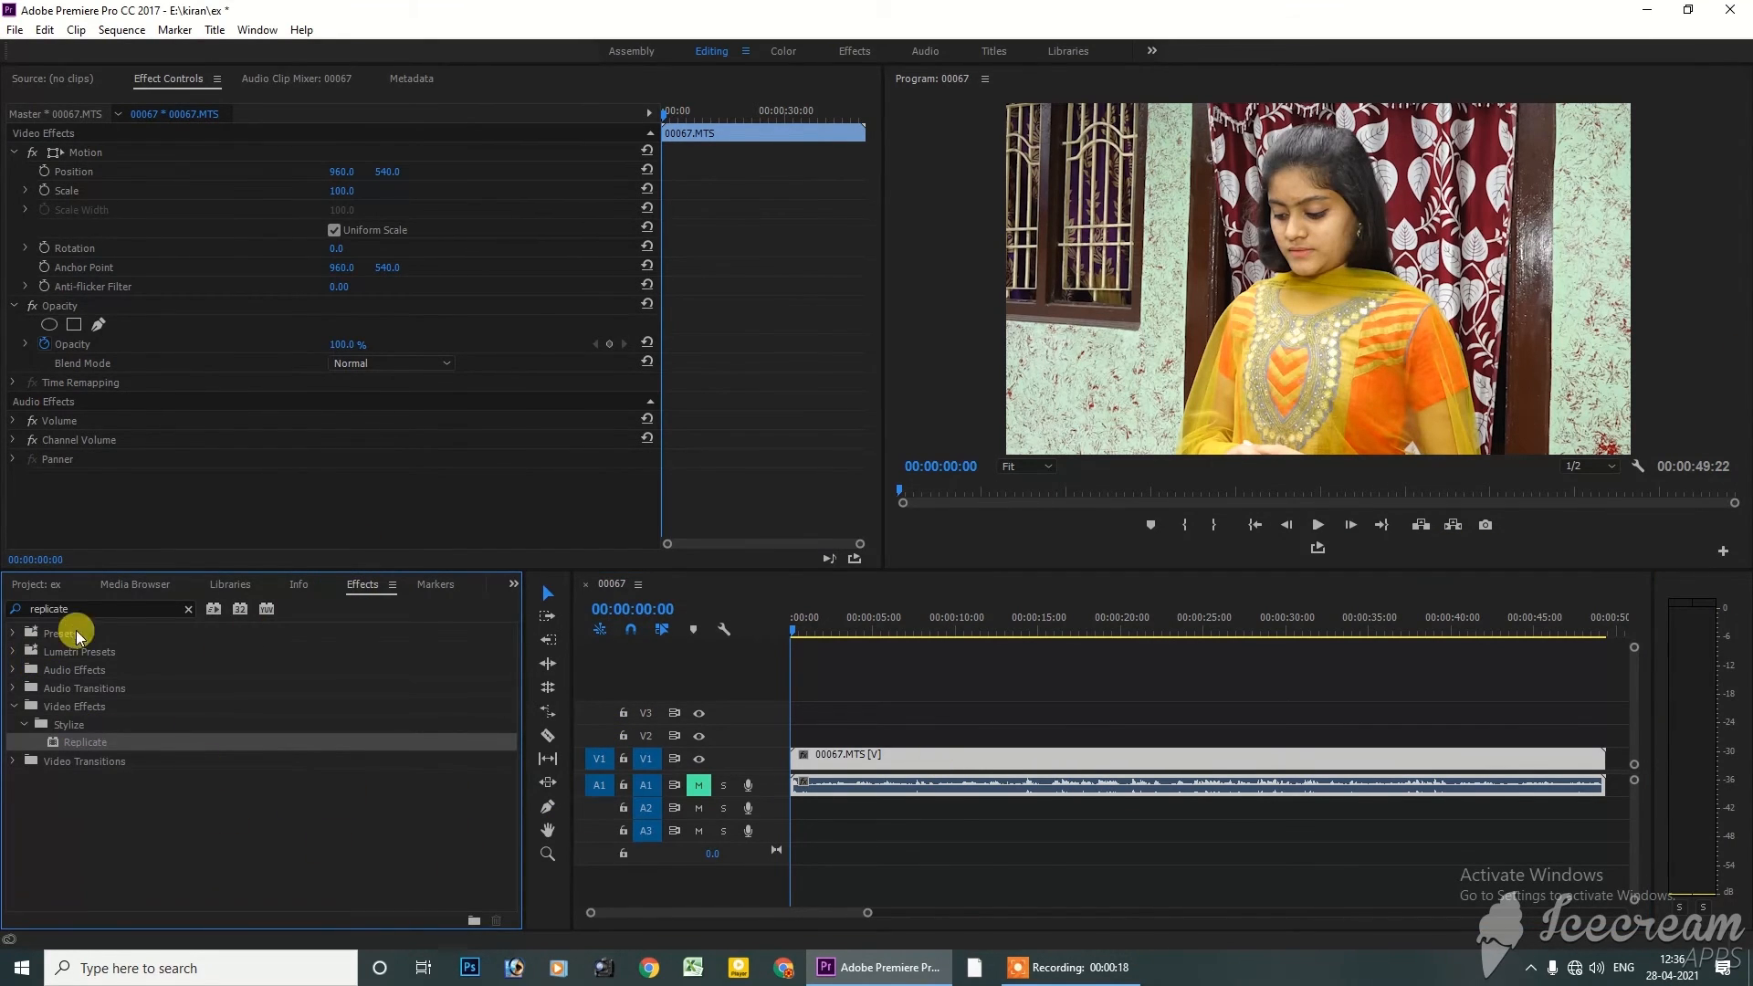
click(103, 611)
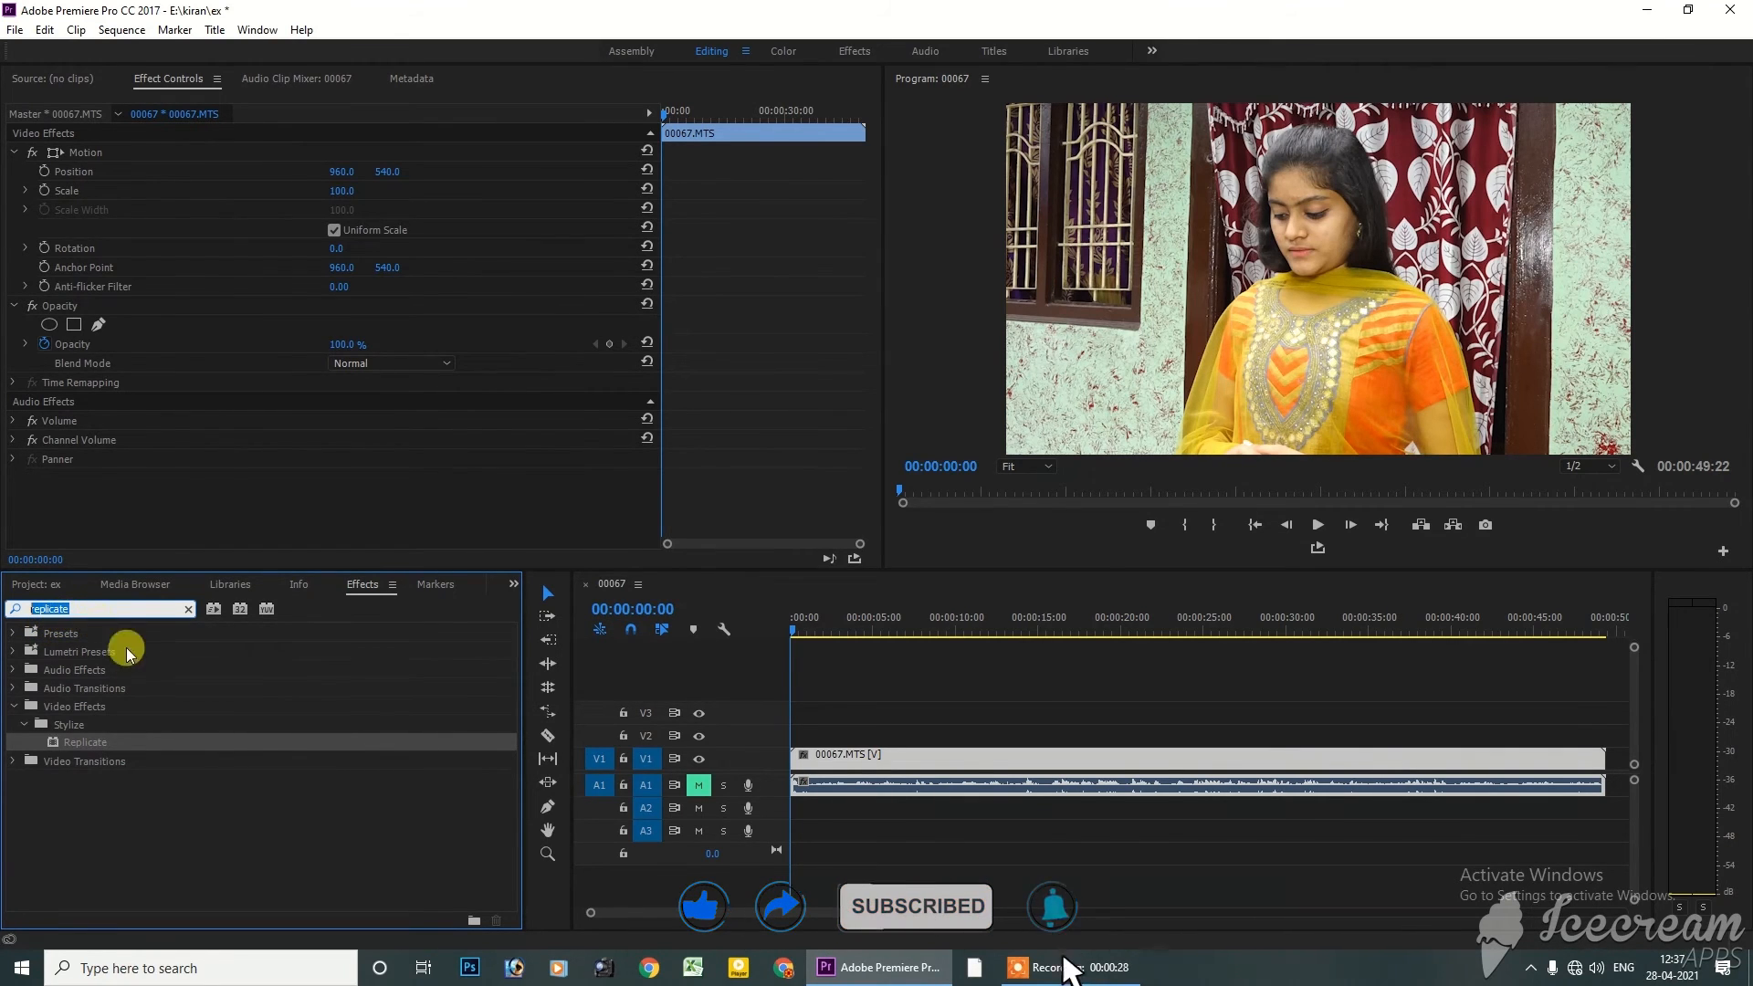
click(86, 743)
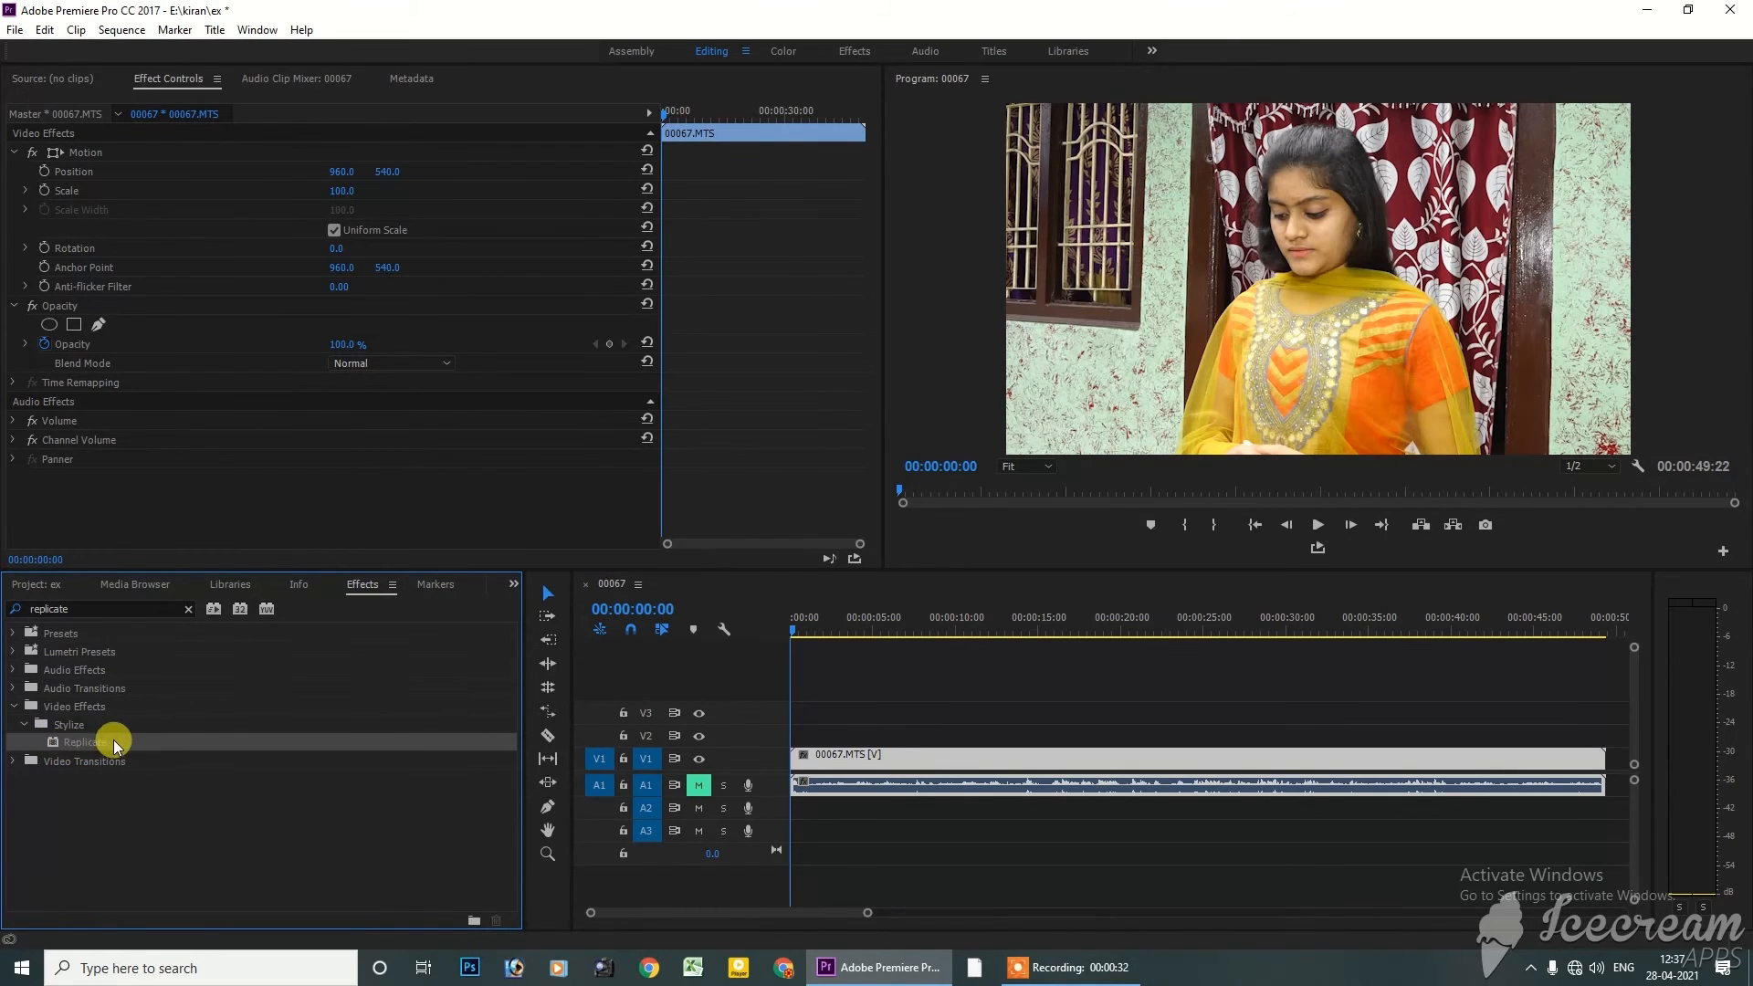
drag(68, 745, 803, 752)
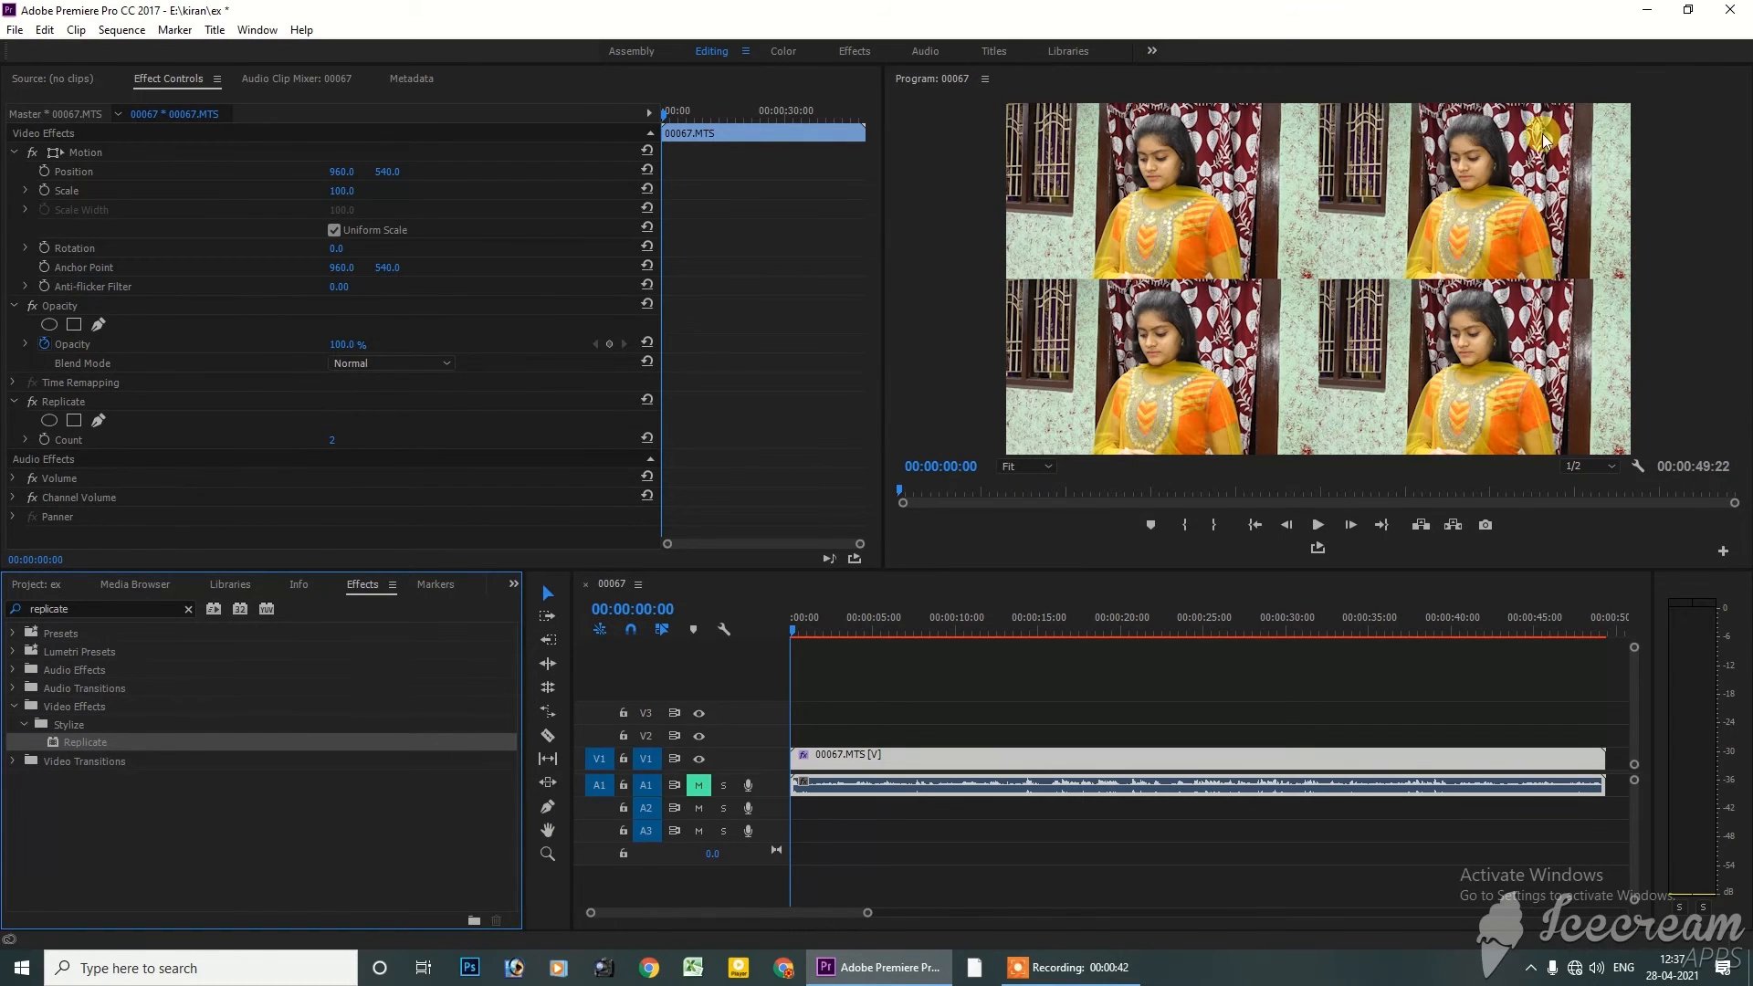
Step: Try adjusting the Replicate effect's Count with the playhead at the start of the sequence, leaving it at 2
mouse_move(796, 628)
mouse_down()
mouse_move(906, 627)
mouse_move(793, 629)
mouse_up()
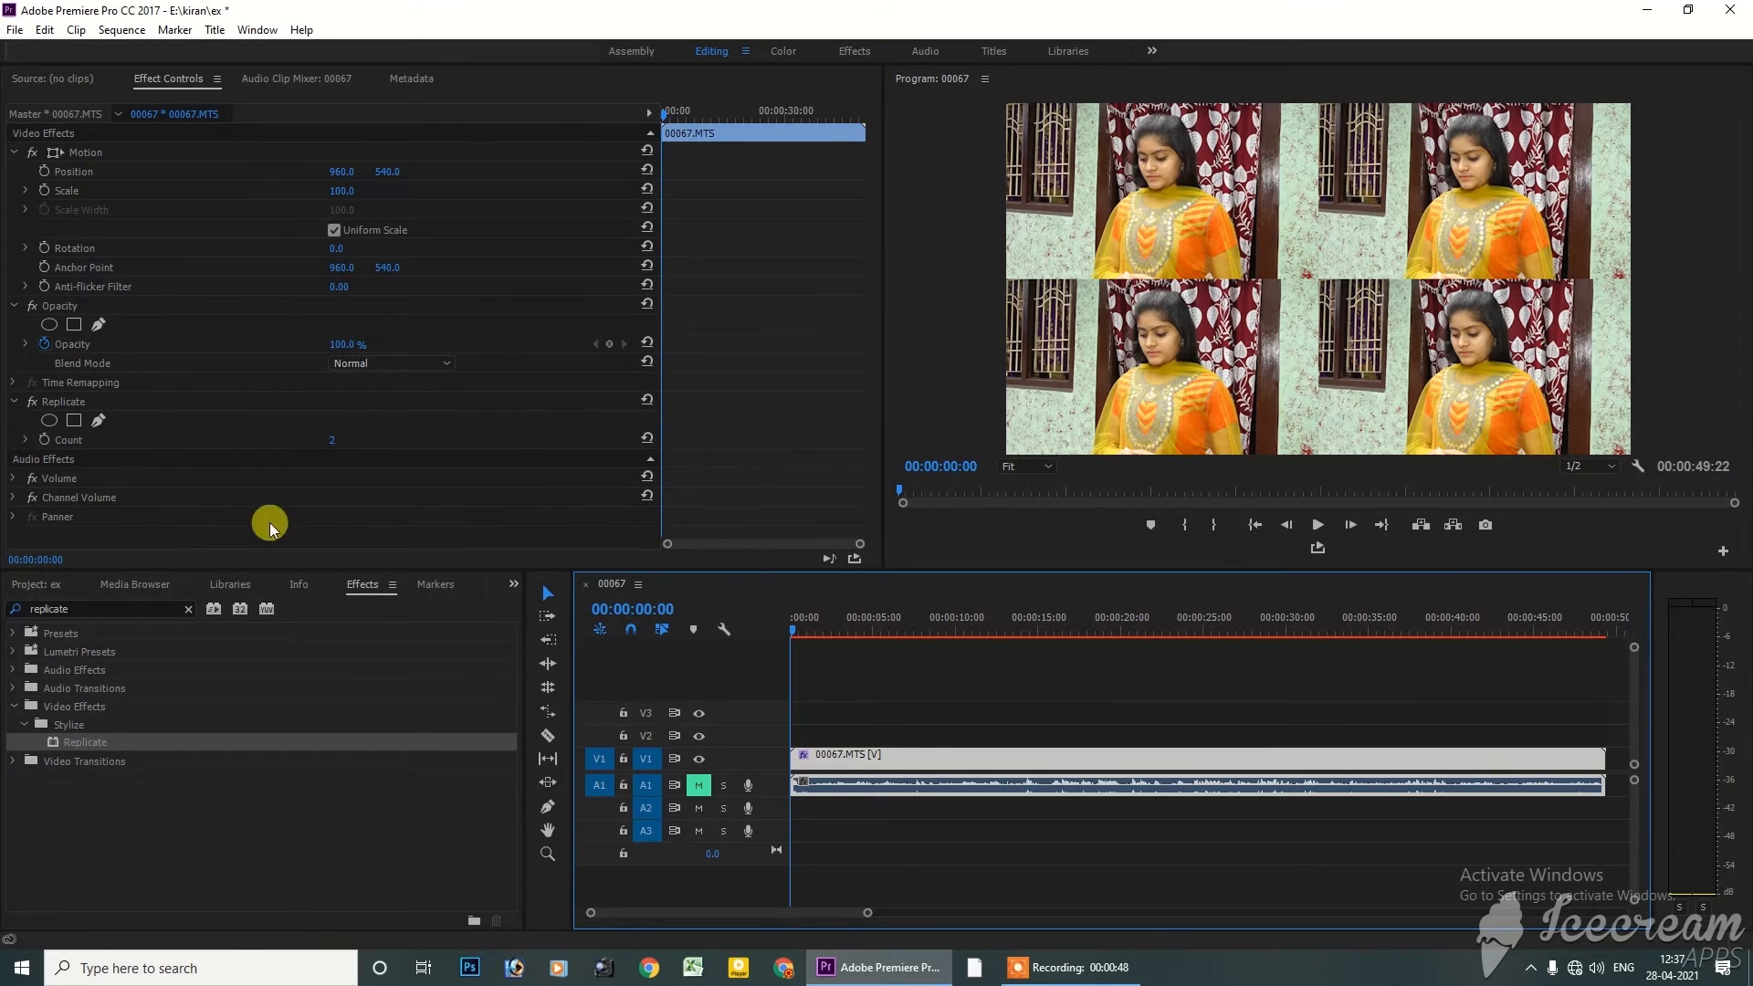
click(331, 443)
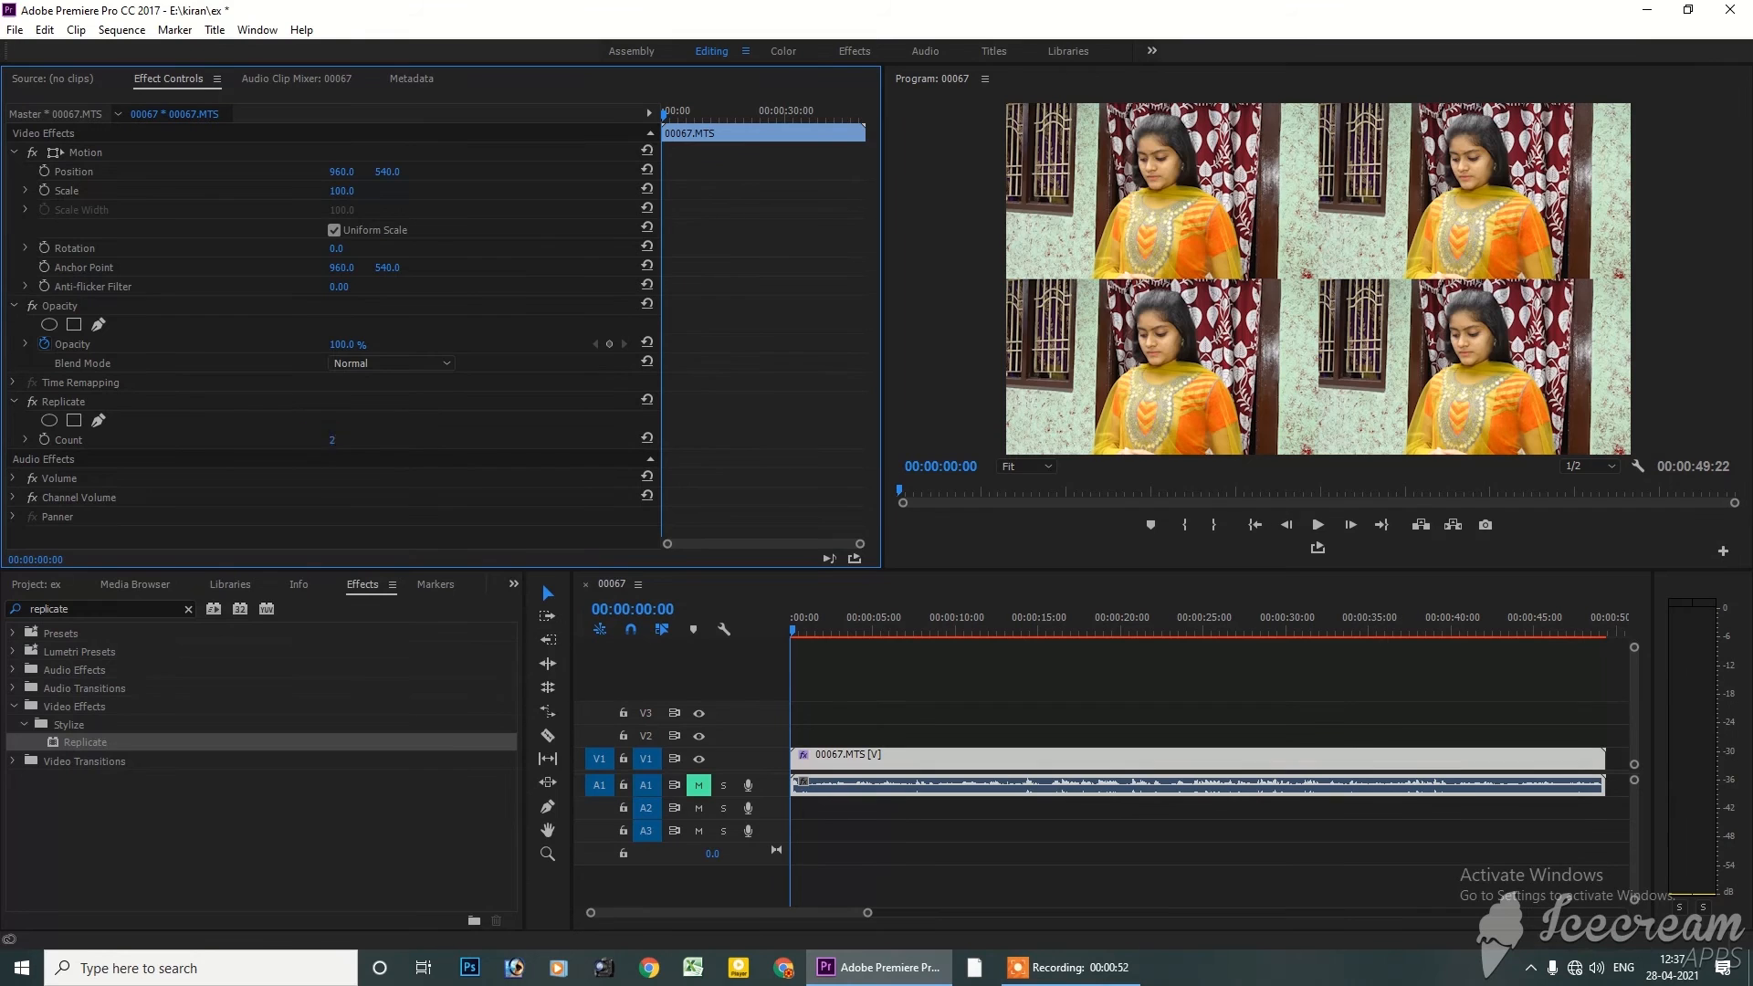
mouse_move(332, 441)
mouse_down()
mouse_move(353, 441)
mouse_move(332, 441)
mouse_up()
mouse_move(333, 445)
mouse_down()
mouse_move(352, 443)
mouse_move(315, 445)
mouse_move(332, 441)
mouse_up()
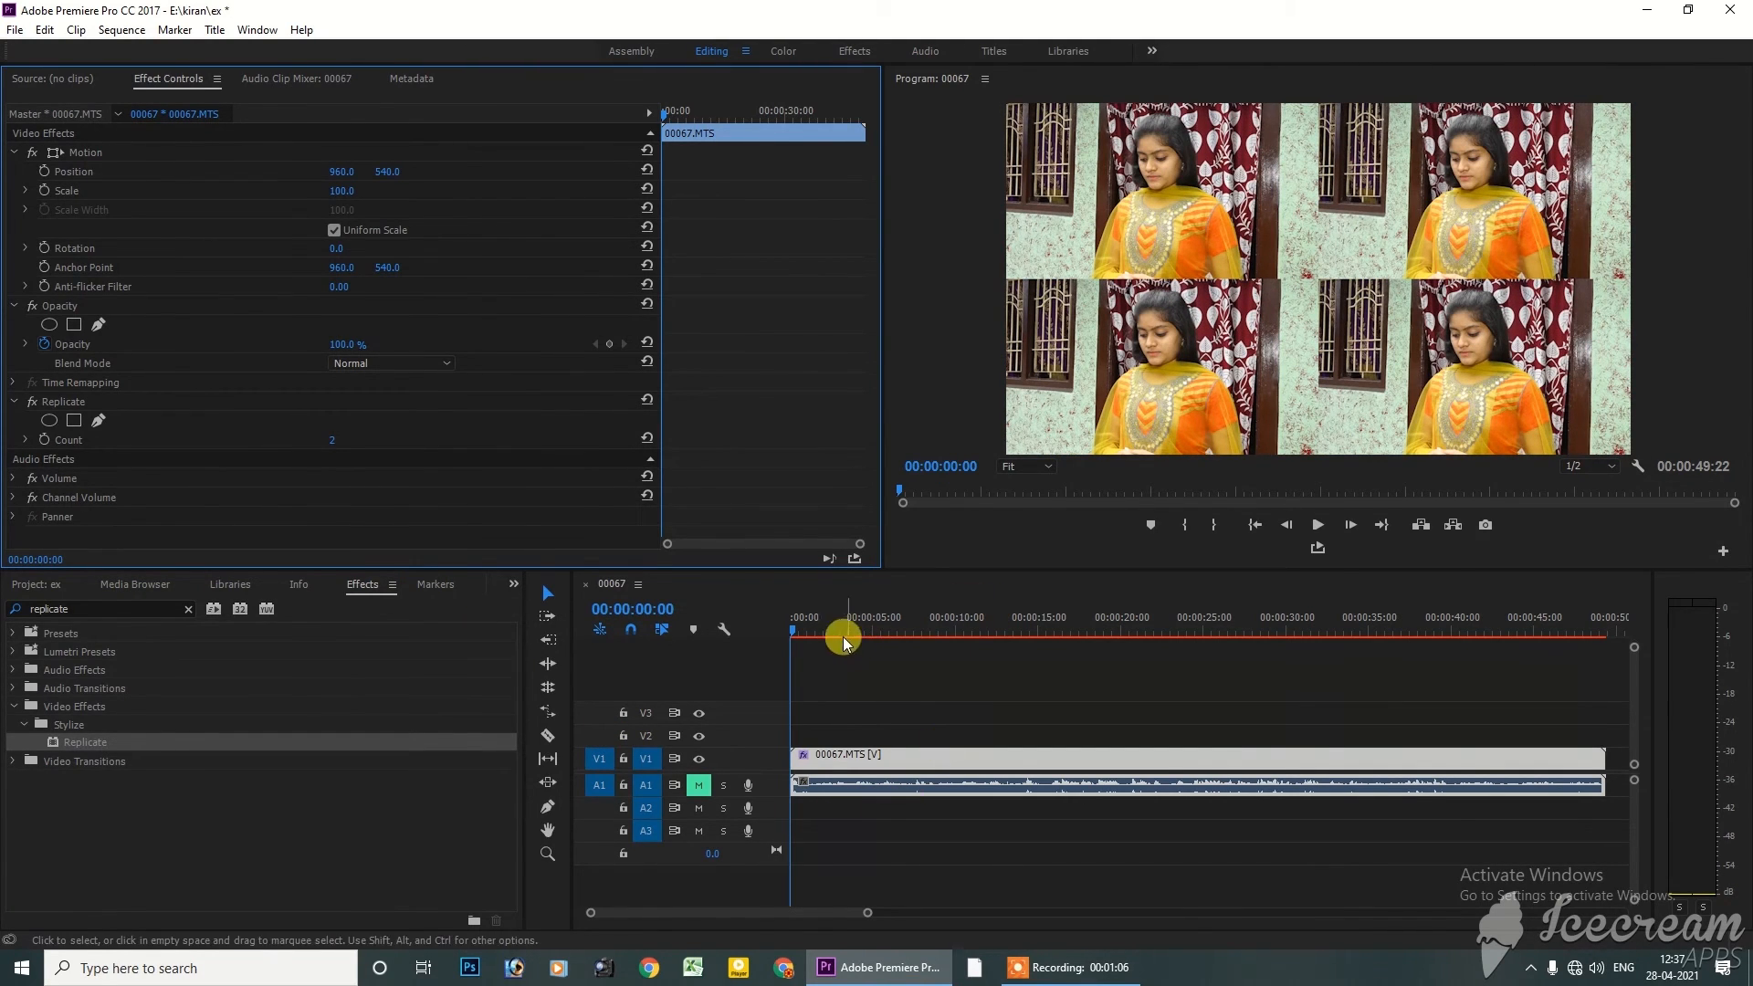
Step: Add an ellipse mask to the Replicate effect at 00:00:09:22 and shift it slightly up in the frame
drag(842, 631, 949, 632)
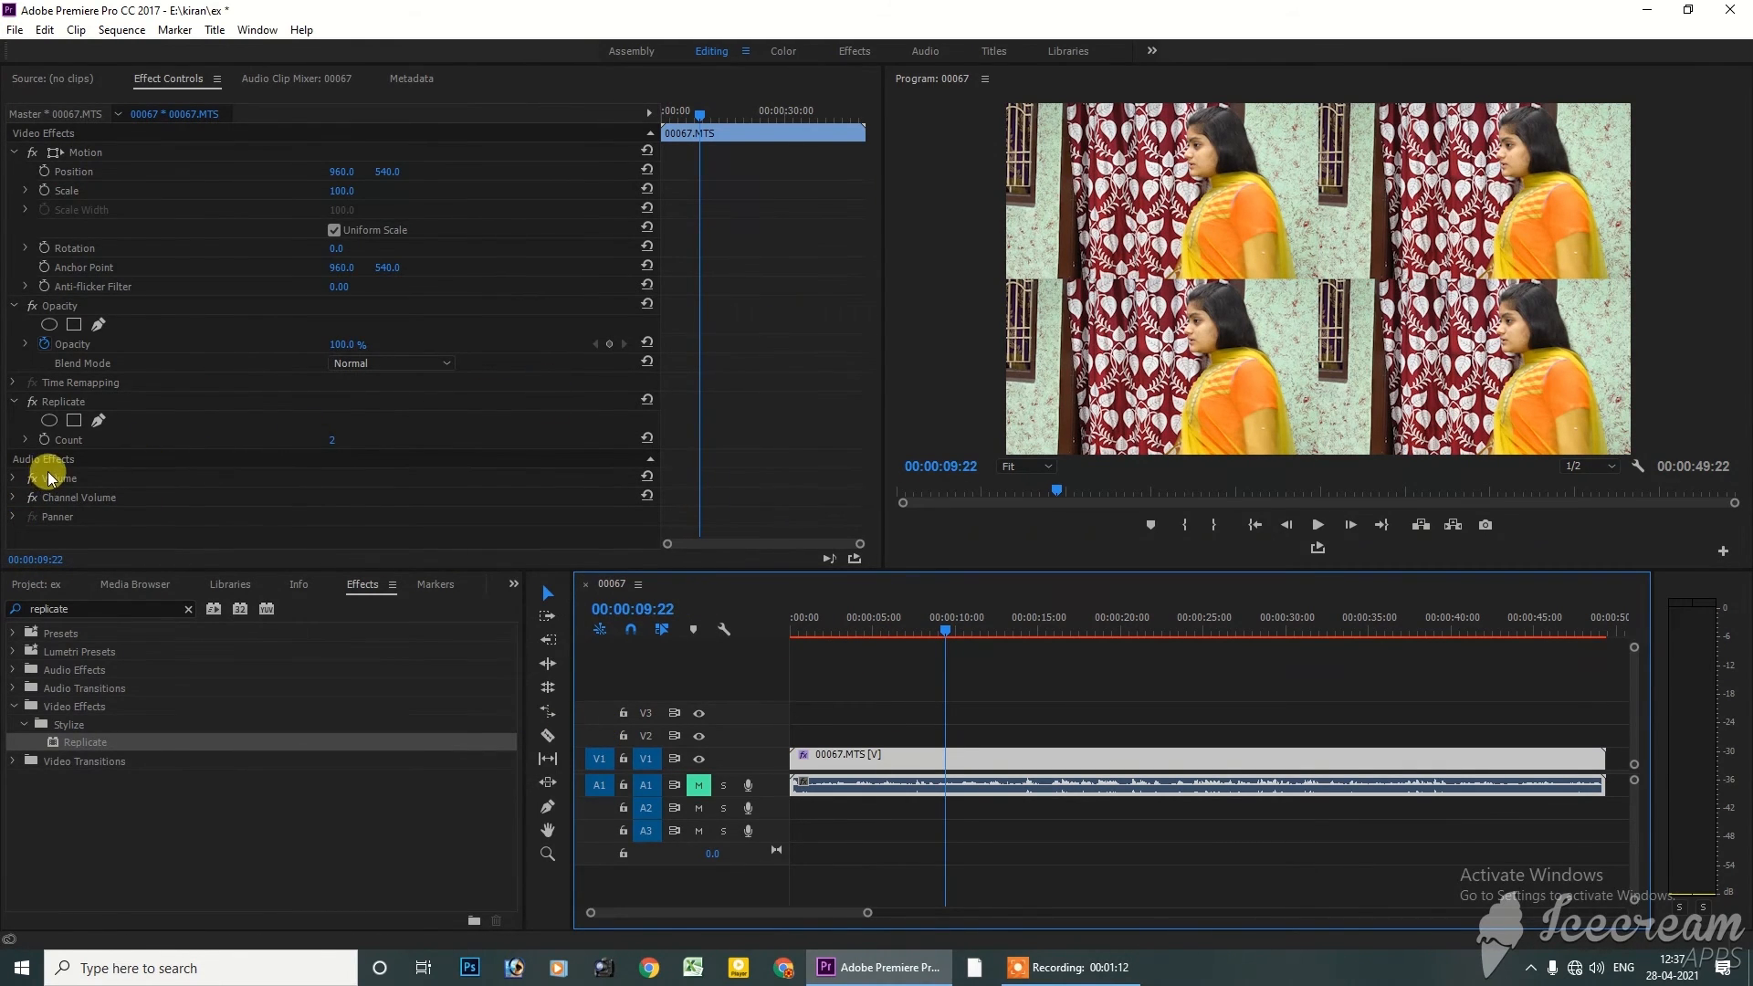
click(25, 443)
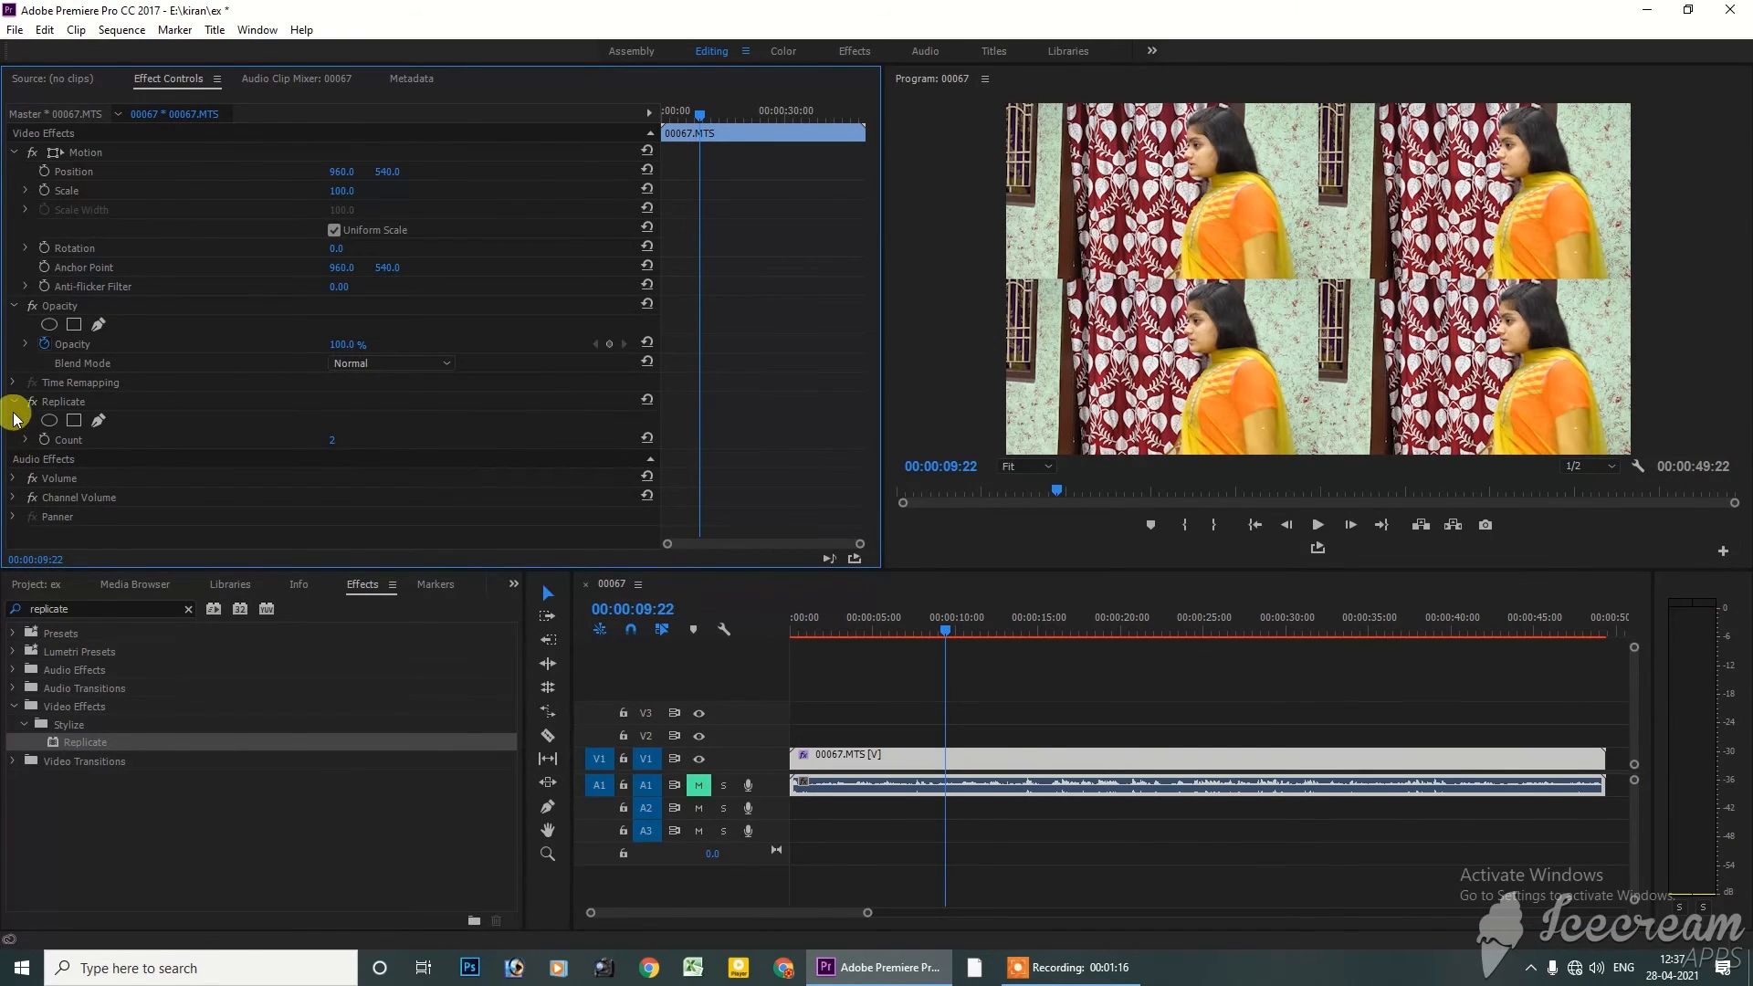
click(17, 402)
click(17, 401)
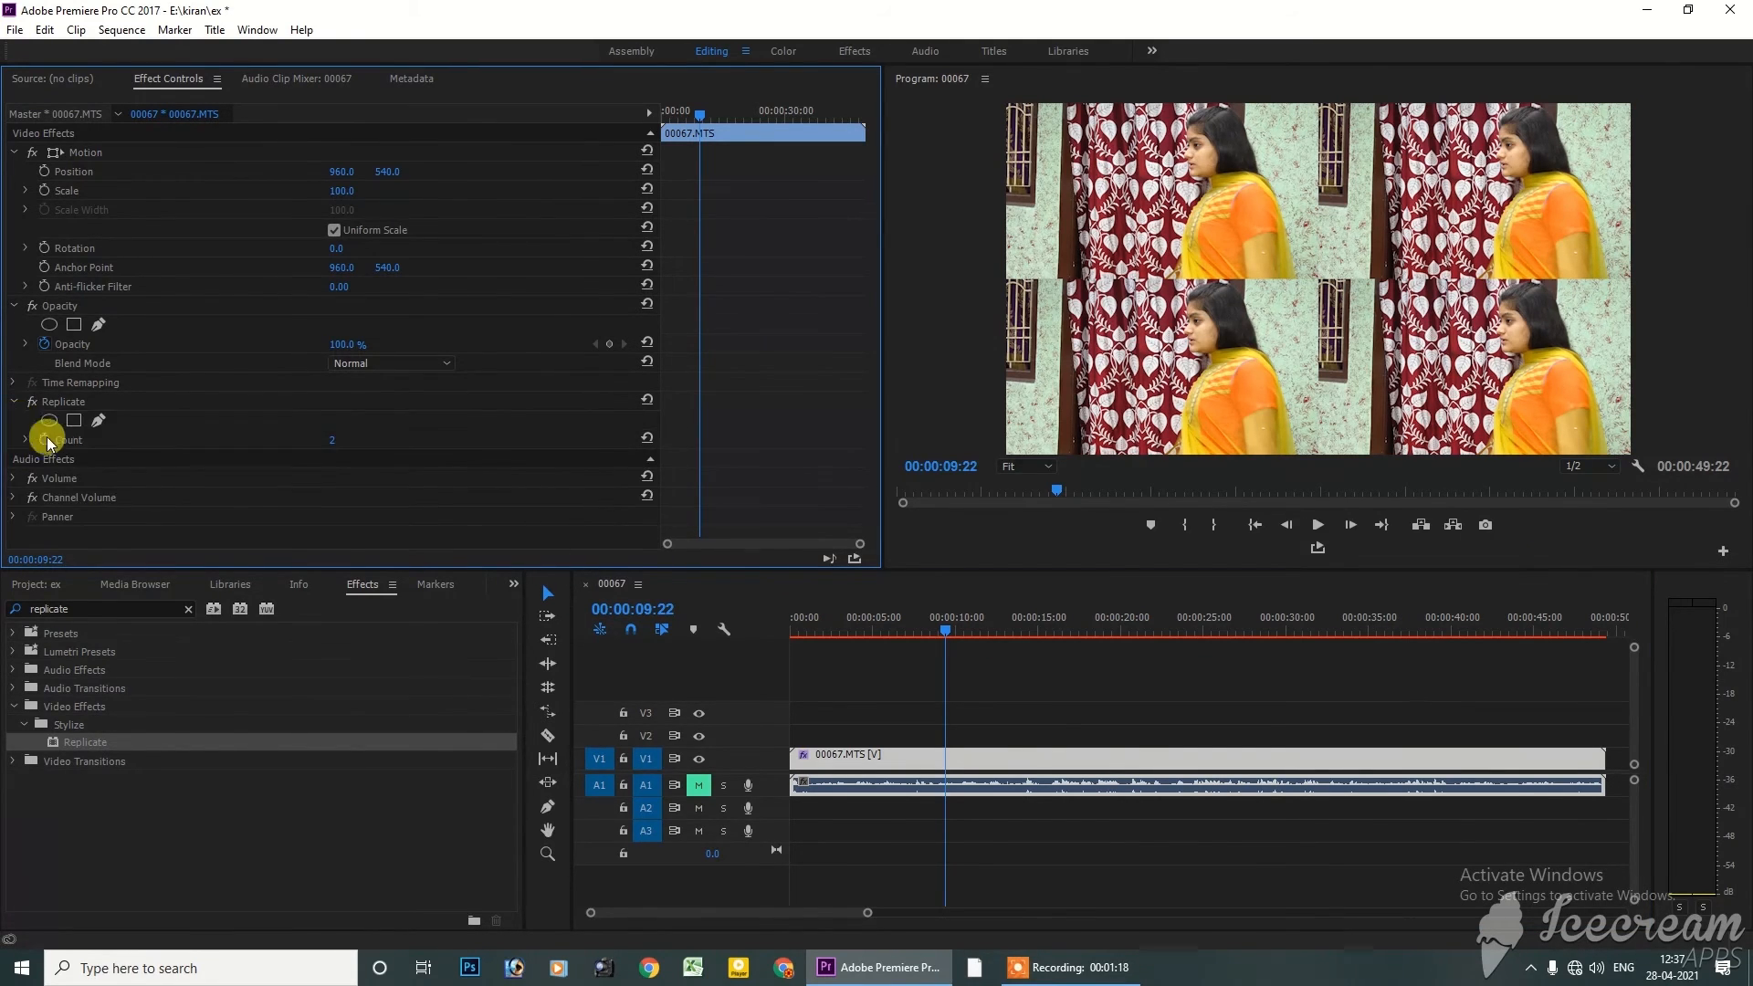
click(49, 421)
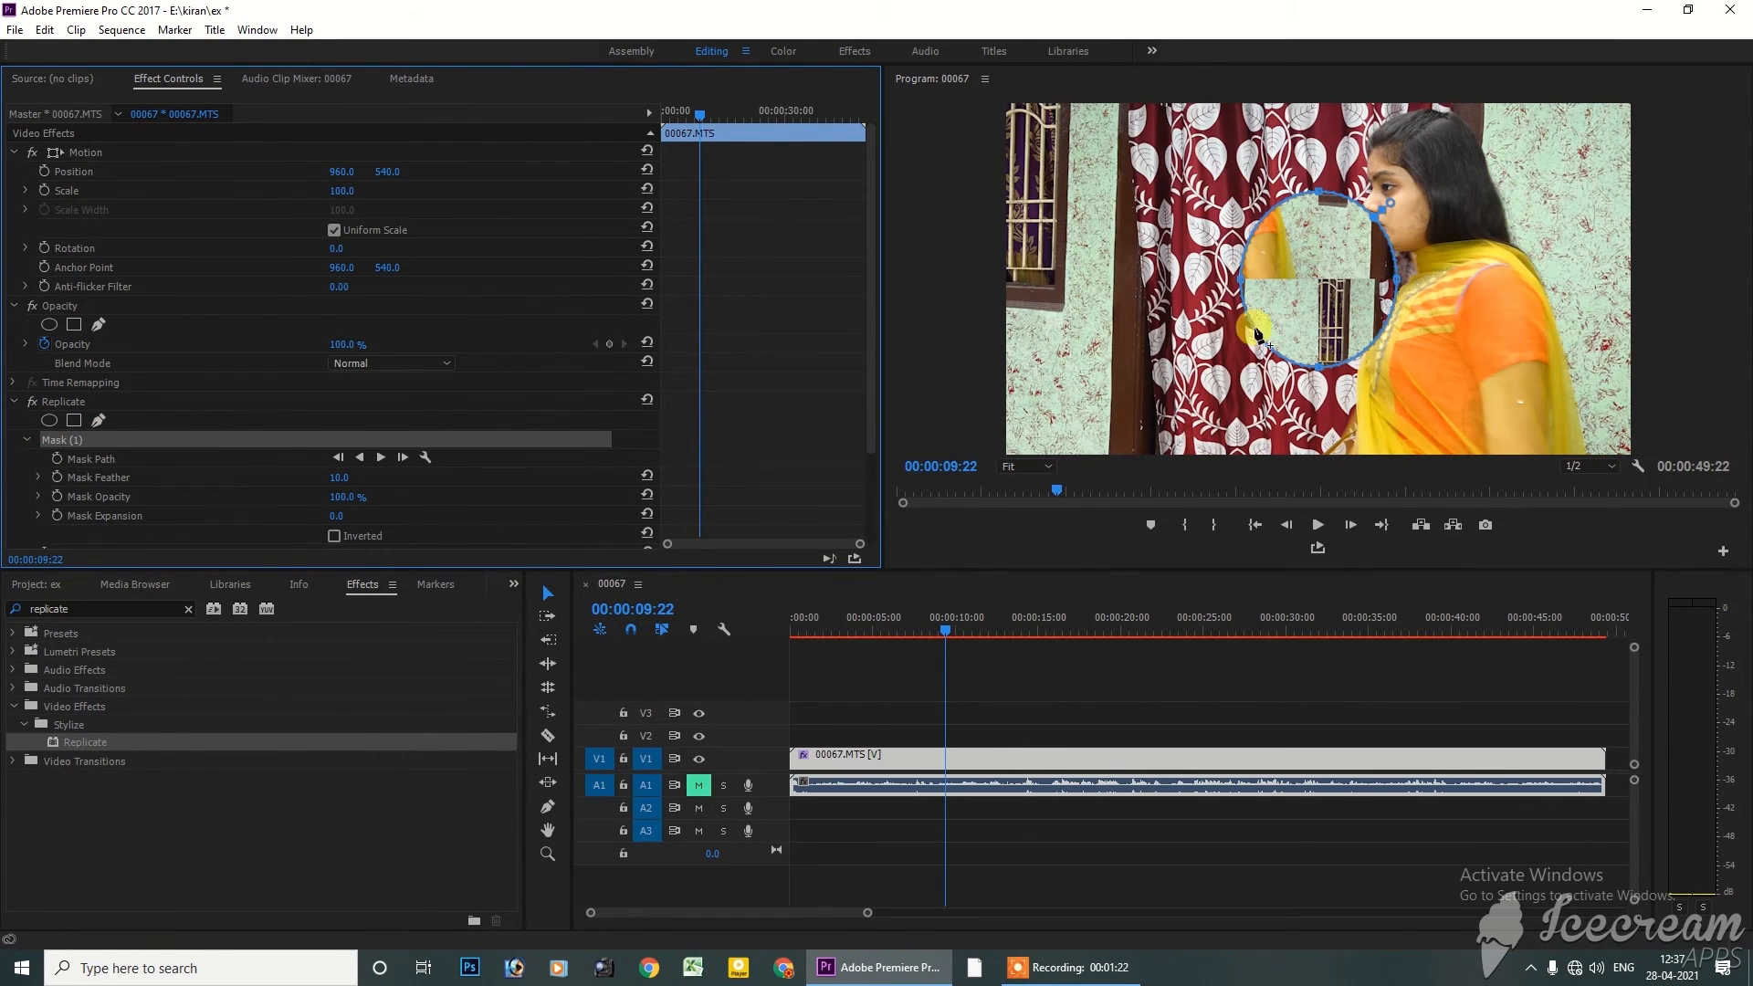
mouse_move(1312, 293)
mouse_down()
mouse_move(1328, 267)
mouse_move(1317, 281)
mouse_up()
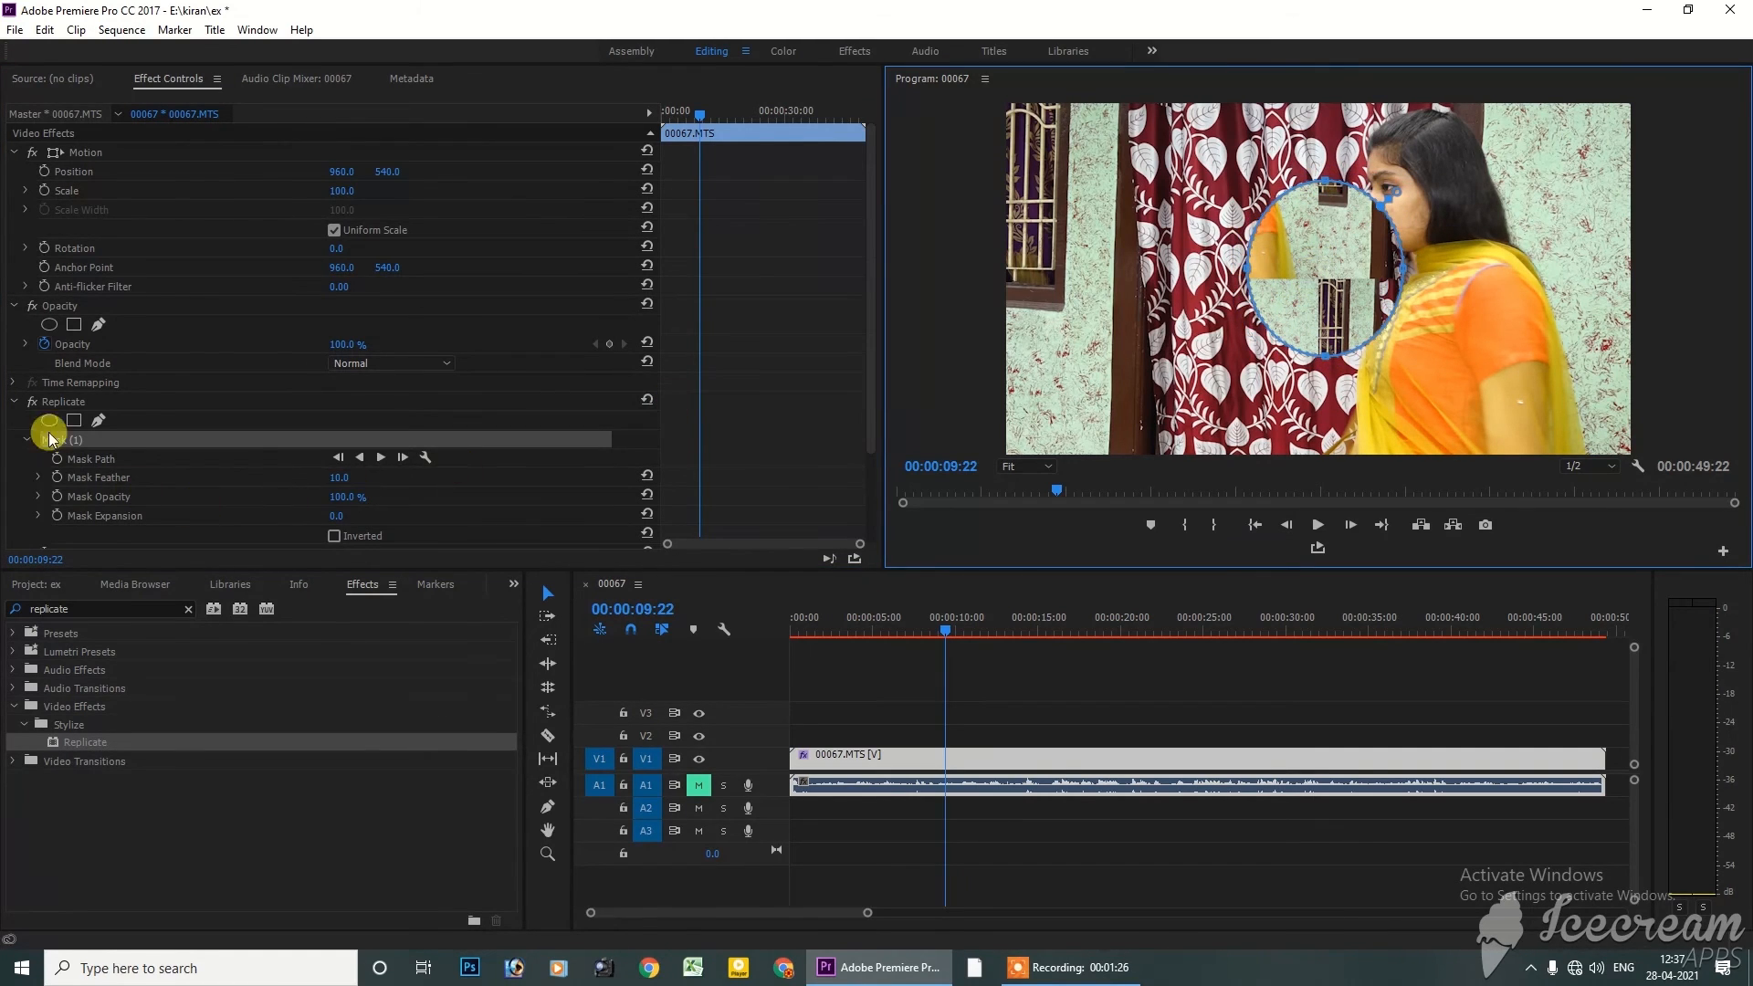
Step: Invert the Replicate mask, adjust its feather to 256.1 and expansion to 89.0, and move it over the woman's face
click(334, 537)
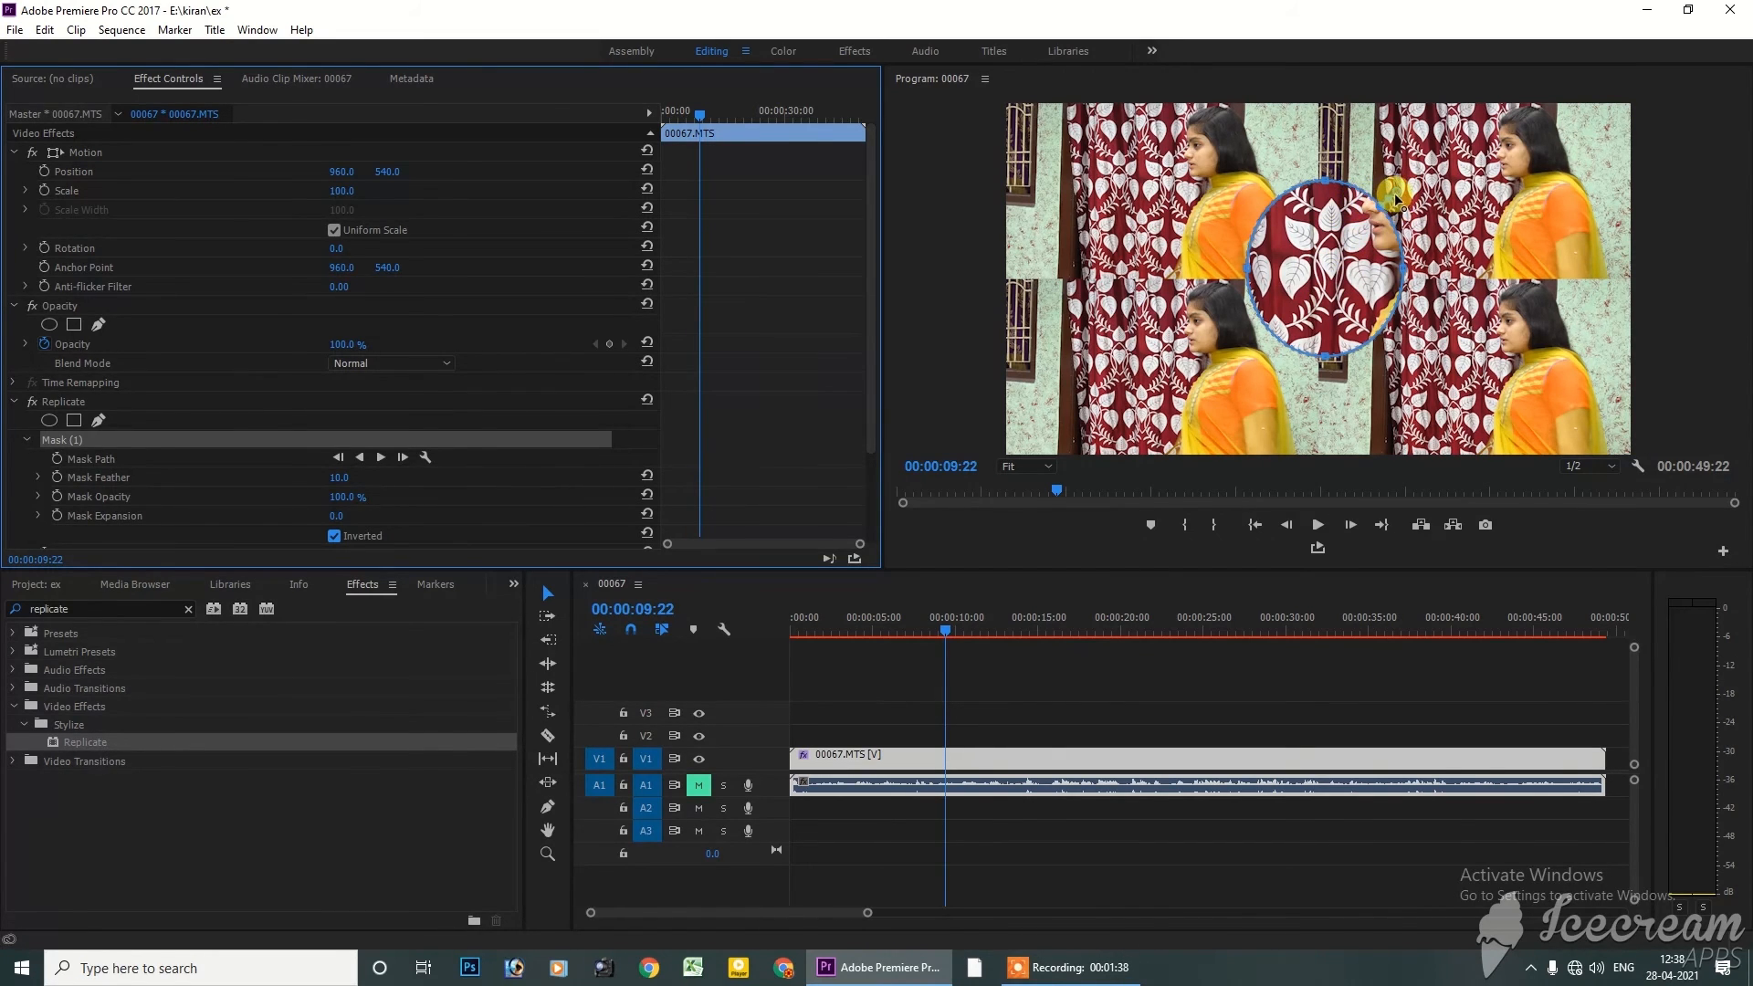
drag(1403, 209, 1452, 158)
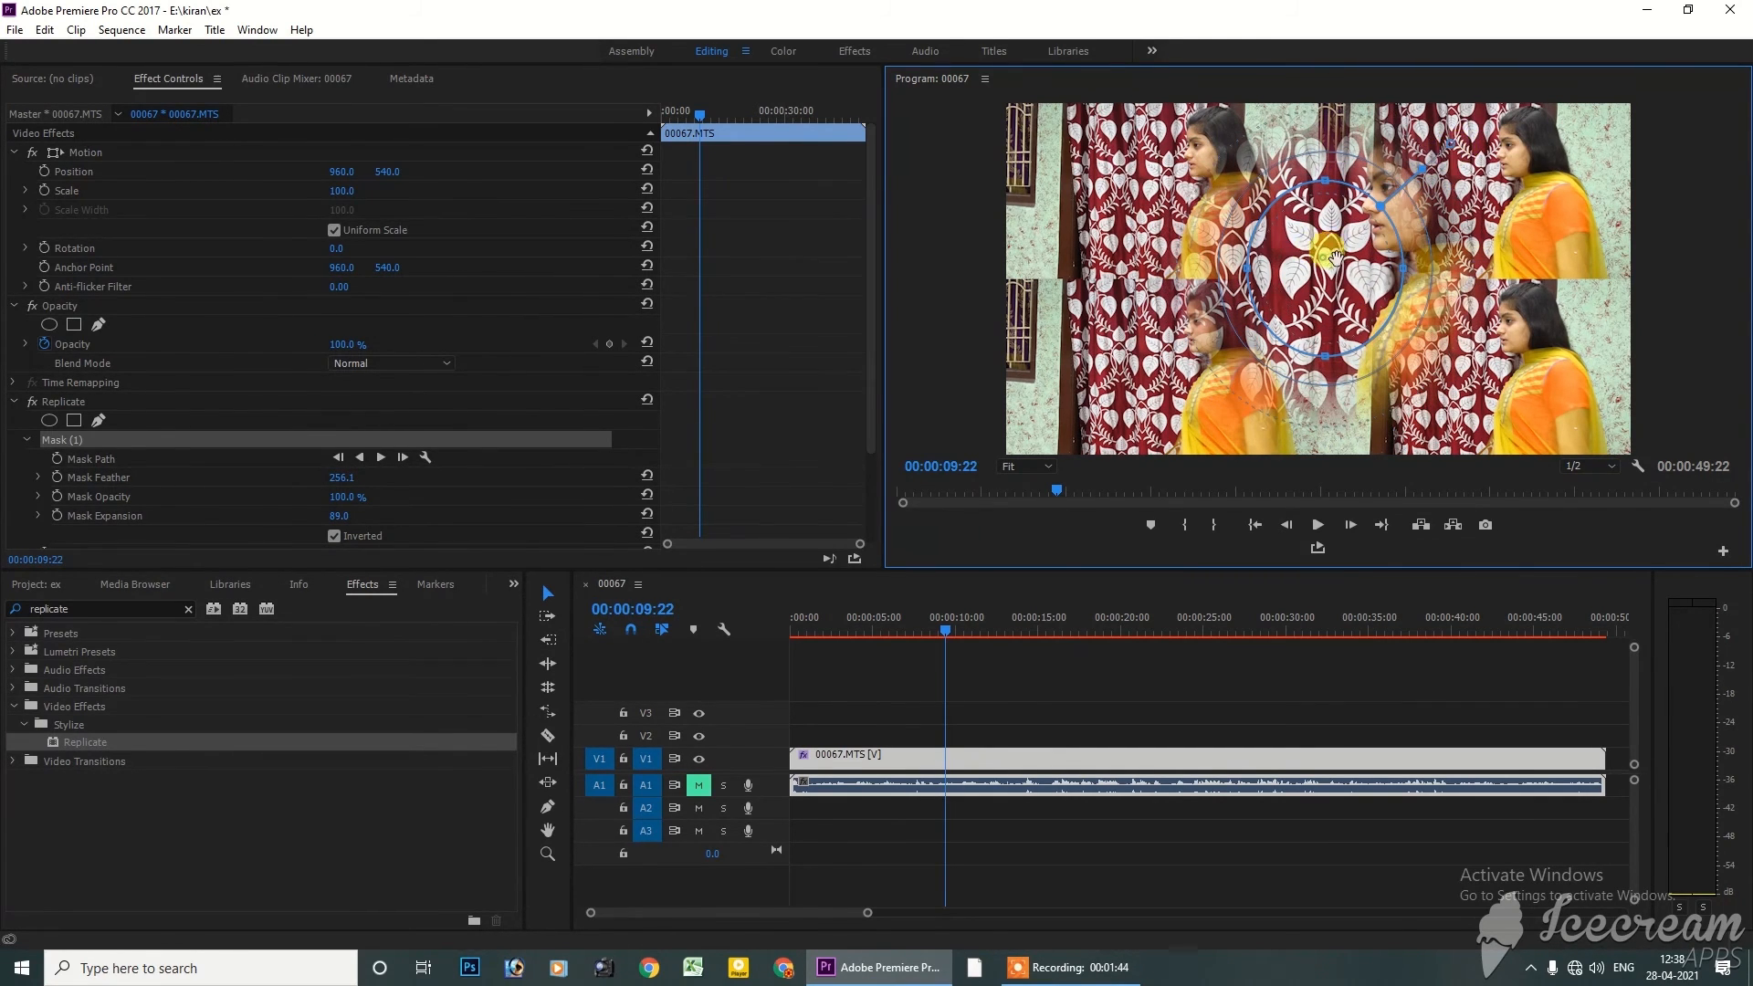
drag(1324, 256, 1380, 204)
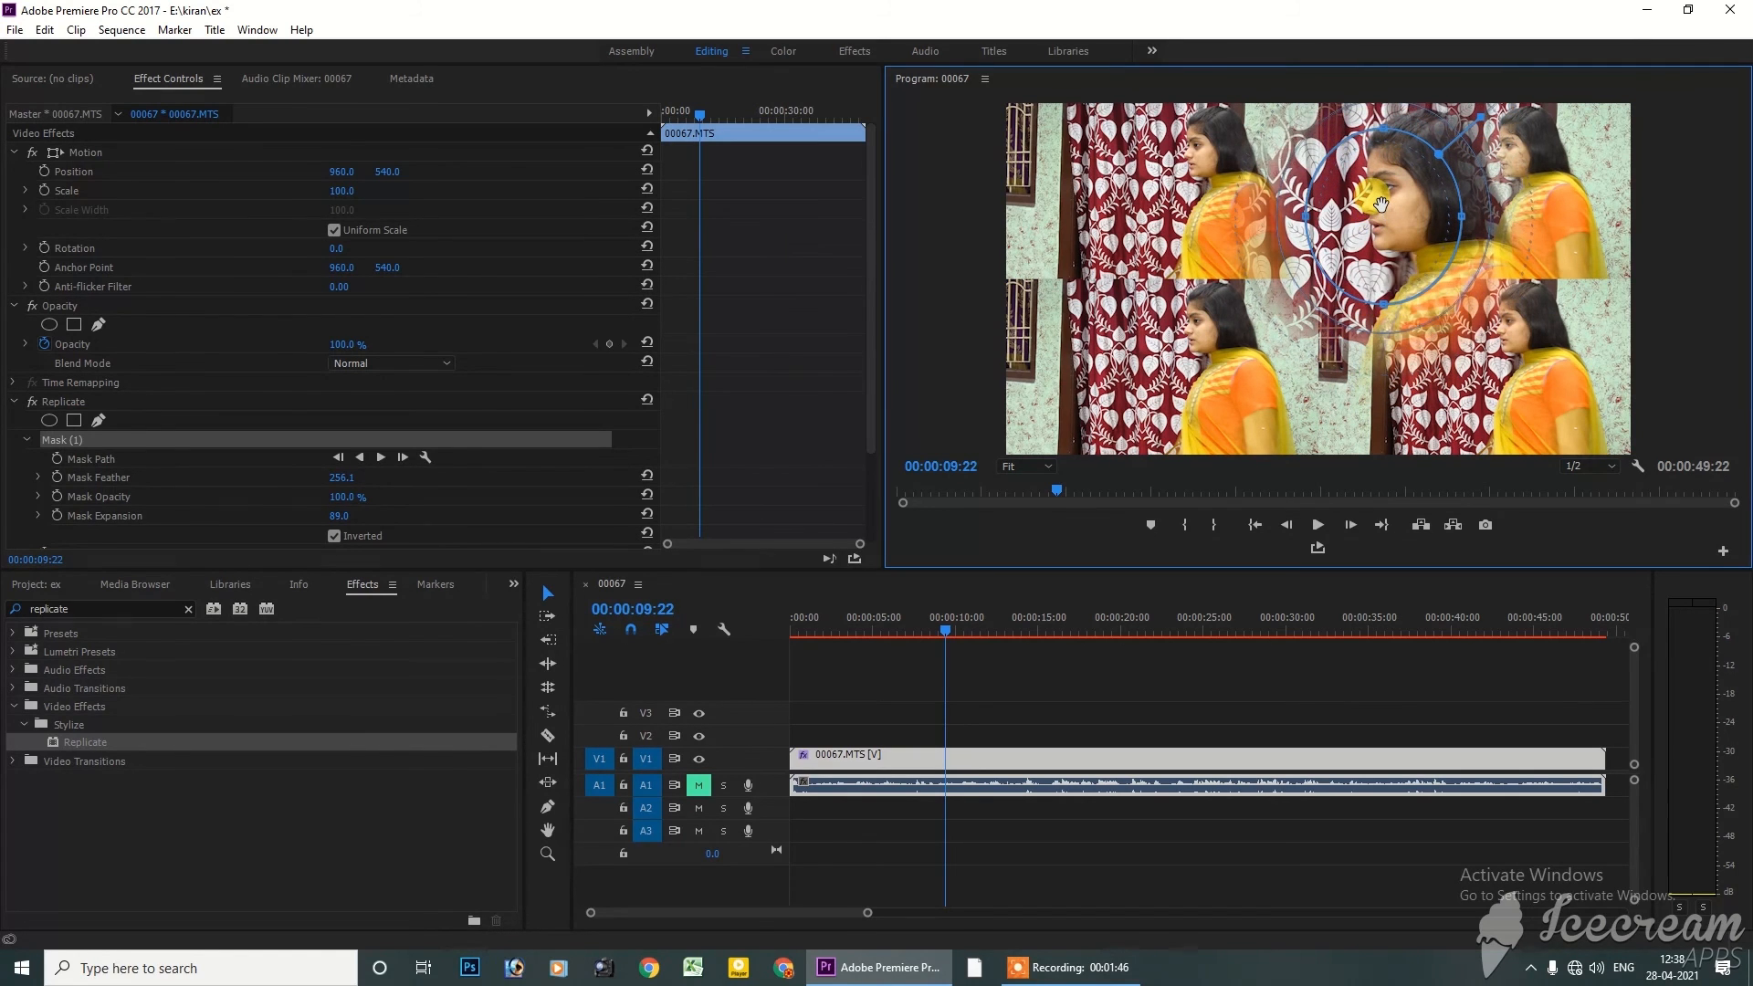
Step: Play the sequence from the start to review the inverted Replicate mask
drag(950, 612, 697, 646)
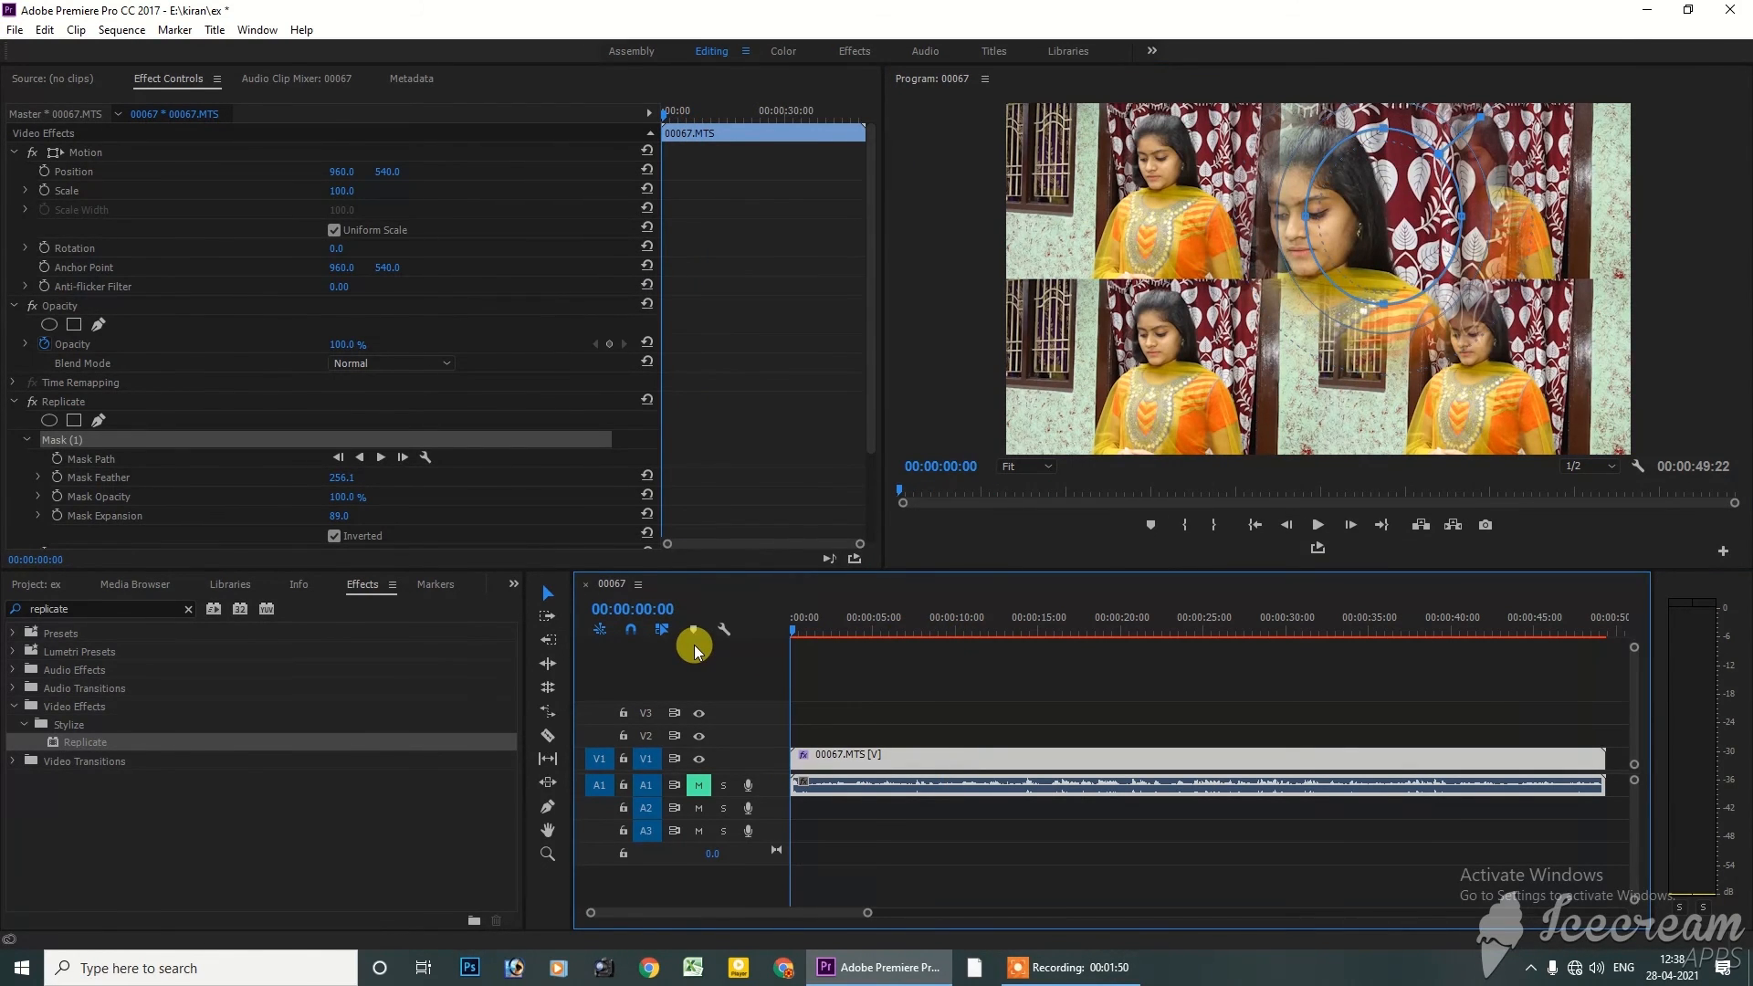
key(space)
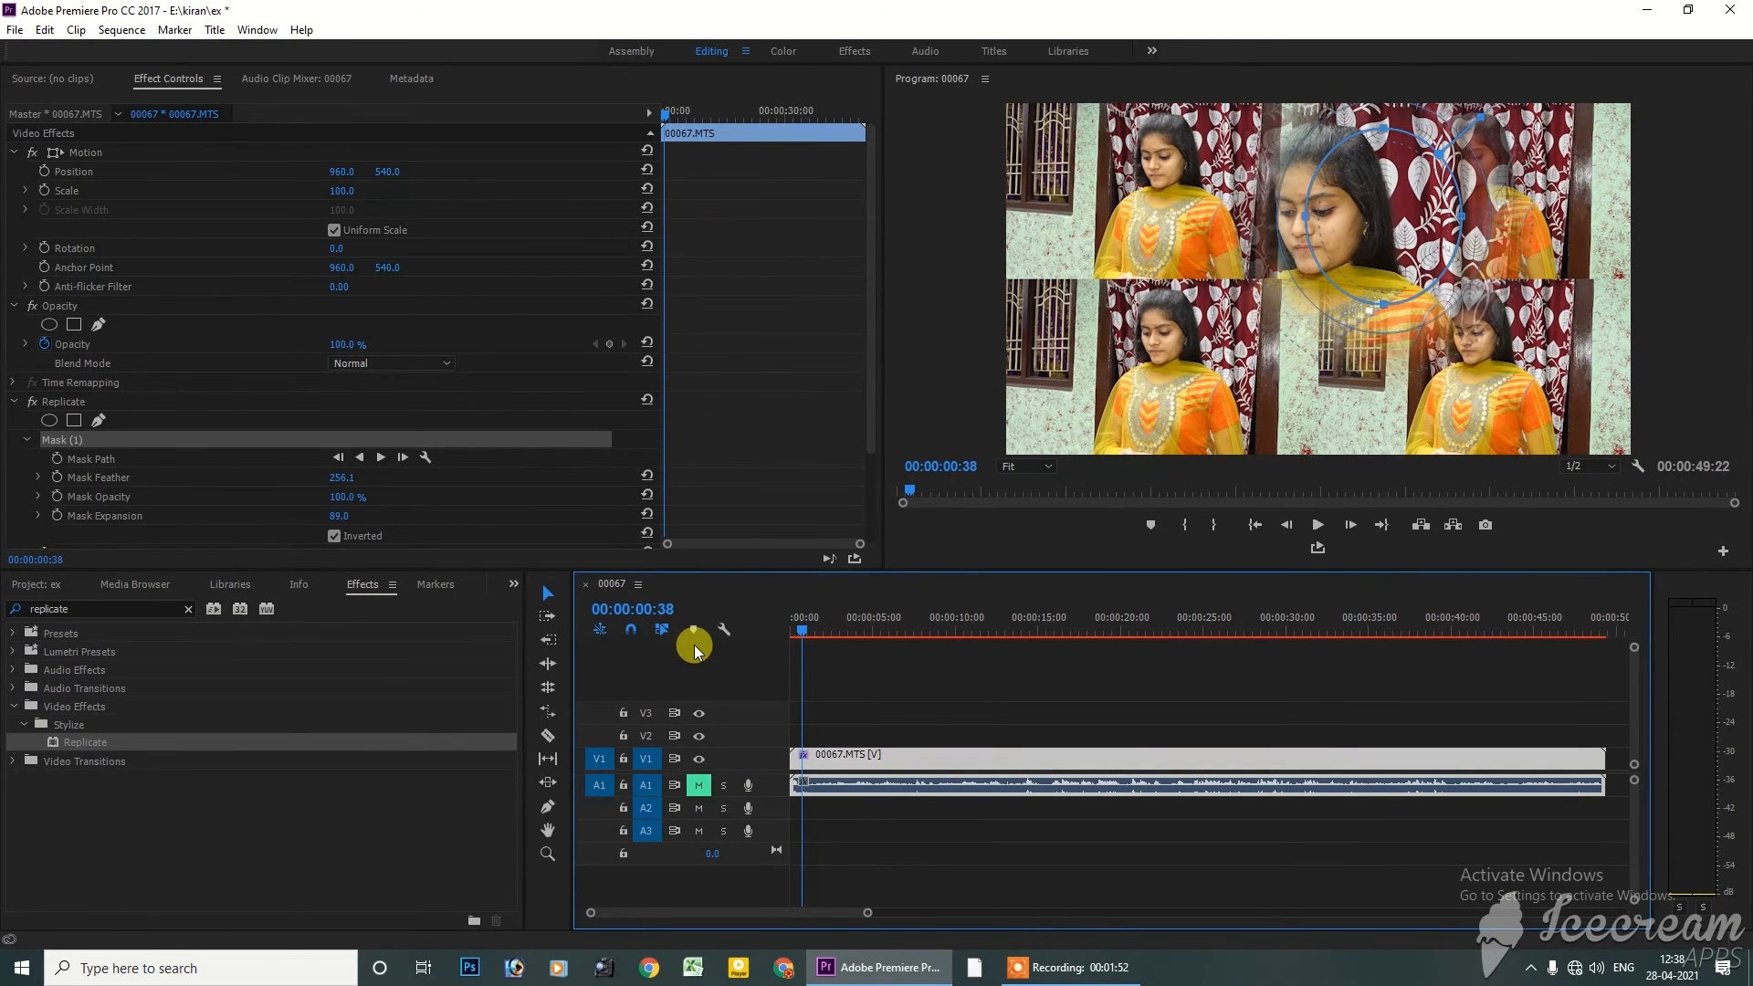